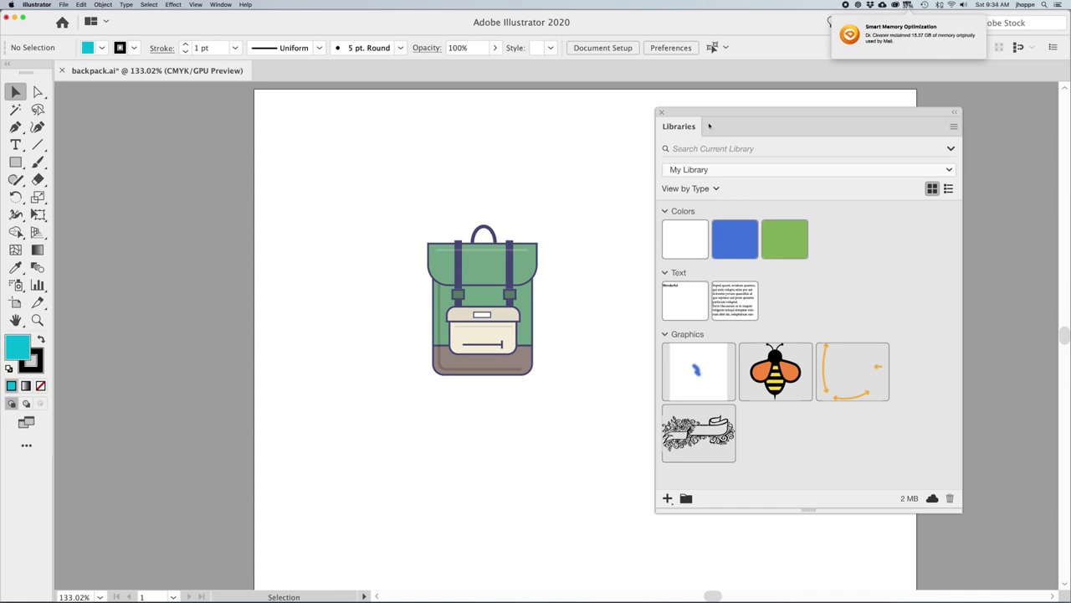
{"action": "left_click_drag", "start_coordinate": [720, 114], "coordinate": [737, 123]}
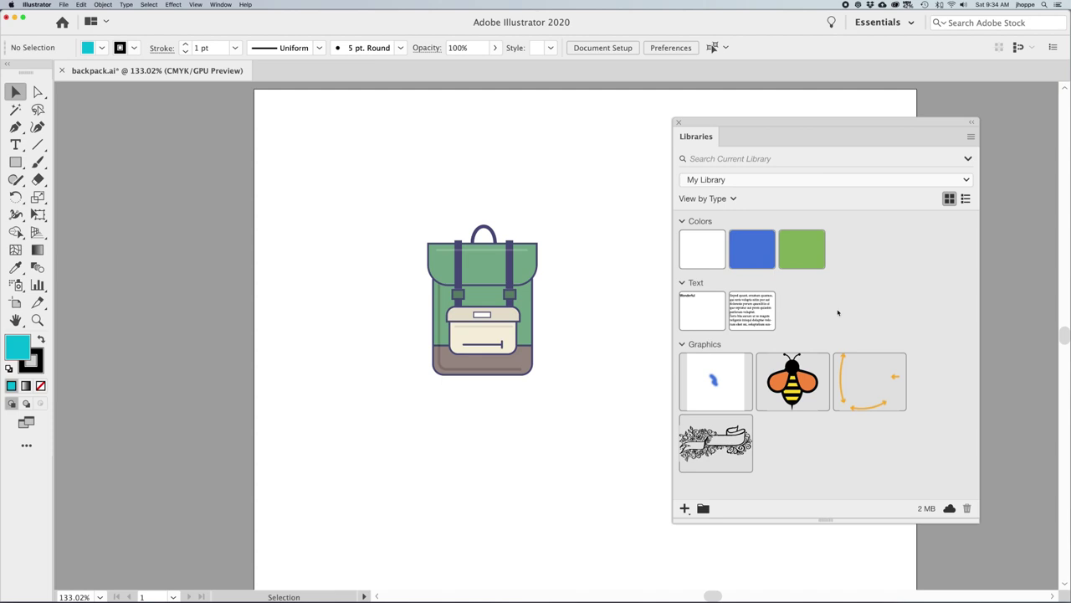
{"action": "left_click", "coordinate": [218, 4]}
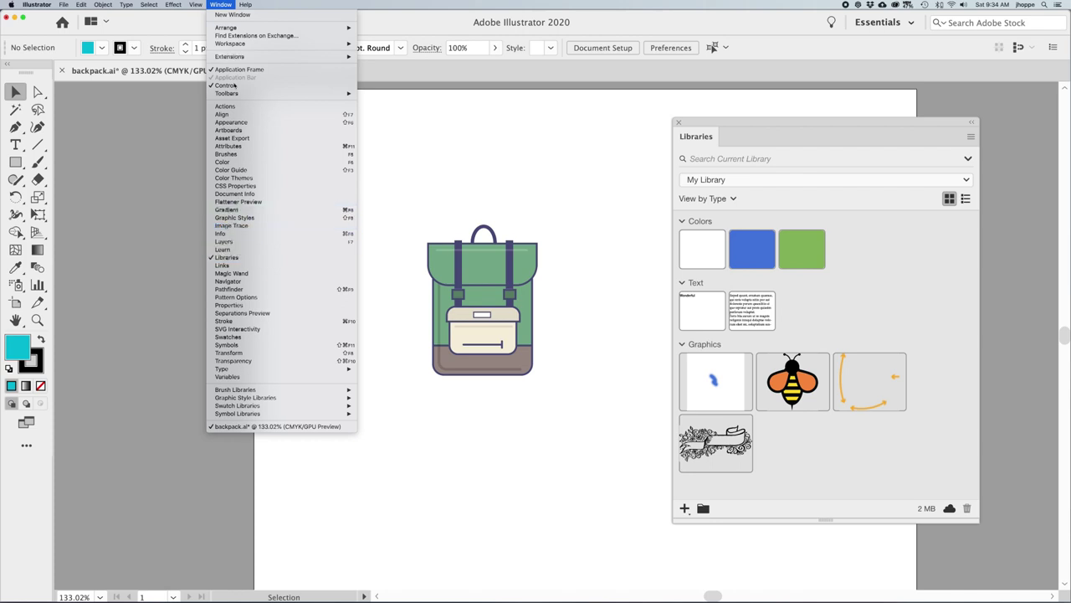
{"action": "left_click", "coordinate": [228, 4]}
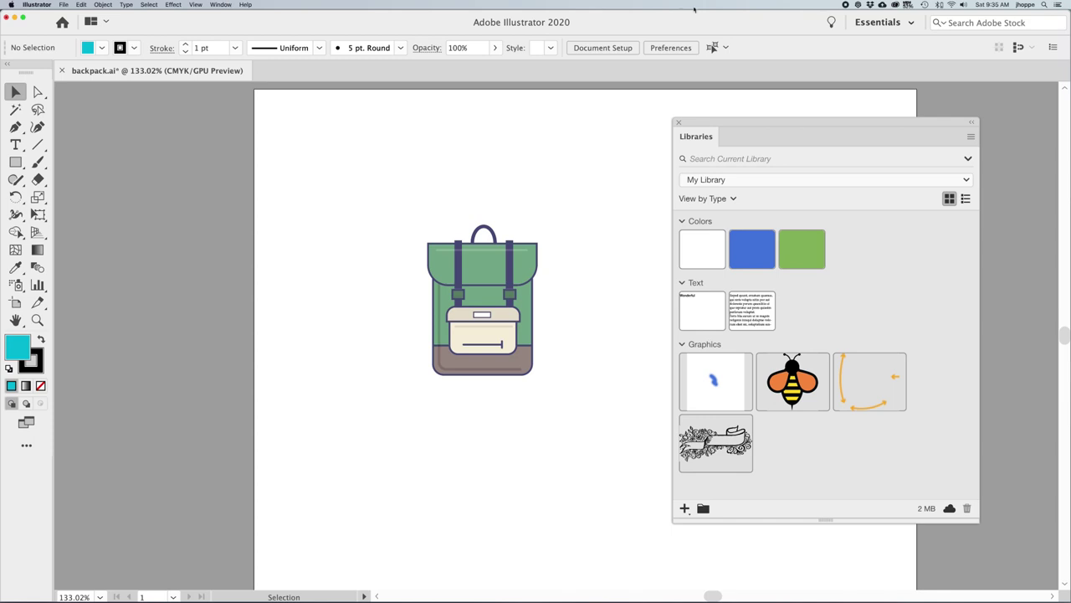
{"action": "left_click_drag", "start_coordinate": [755, 120], "coordinate": [711, 115]}
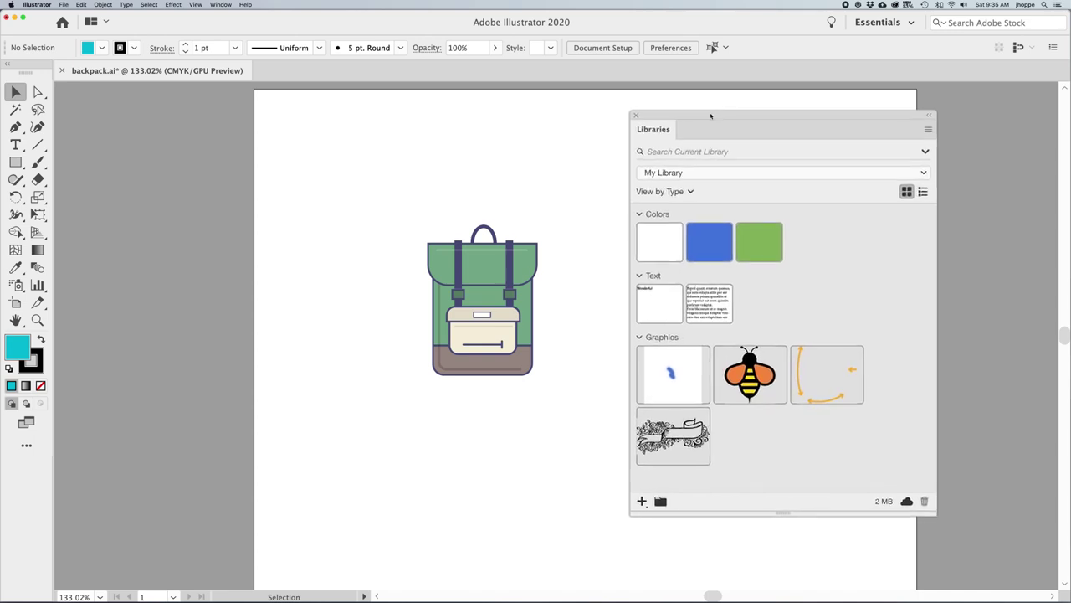
- Review the list of available libraries and keep My Library as the current one
{"action": "left_click", "coordinate": [674, 152]}
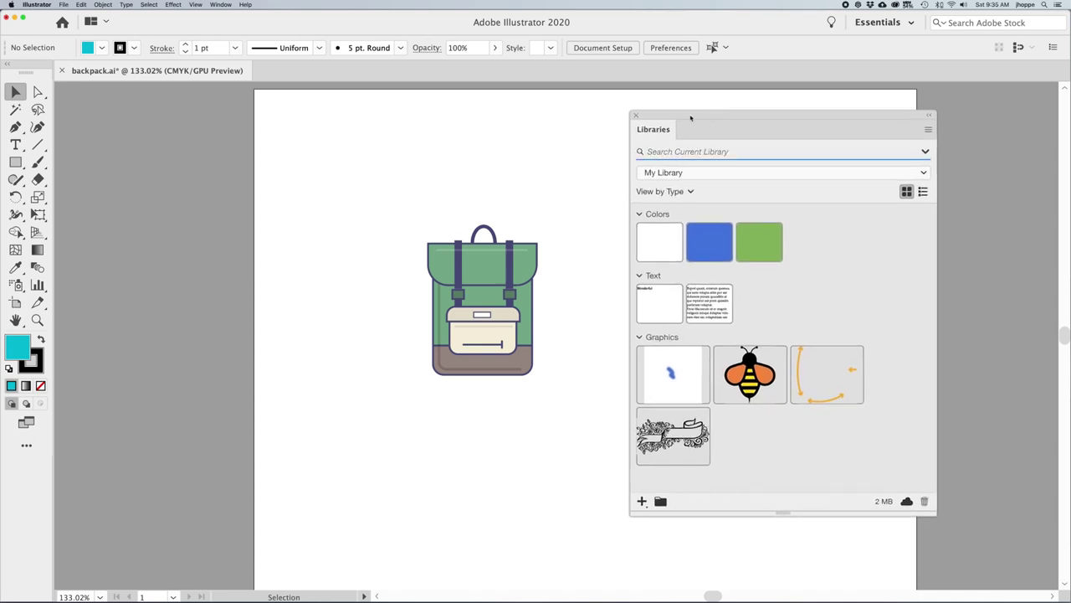
{"action": "left_click", "coordinate": [687, 174]}
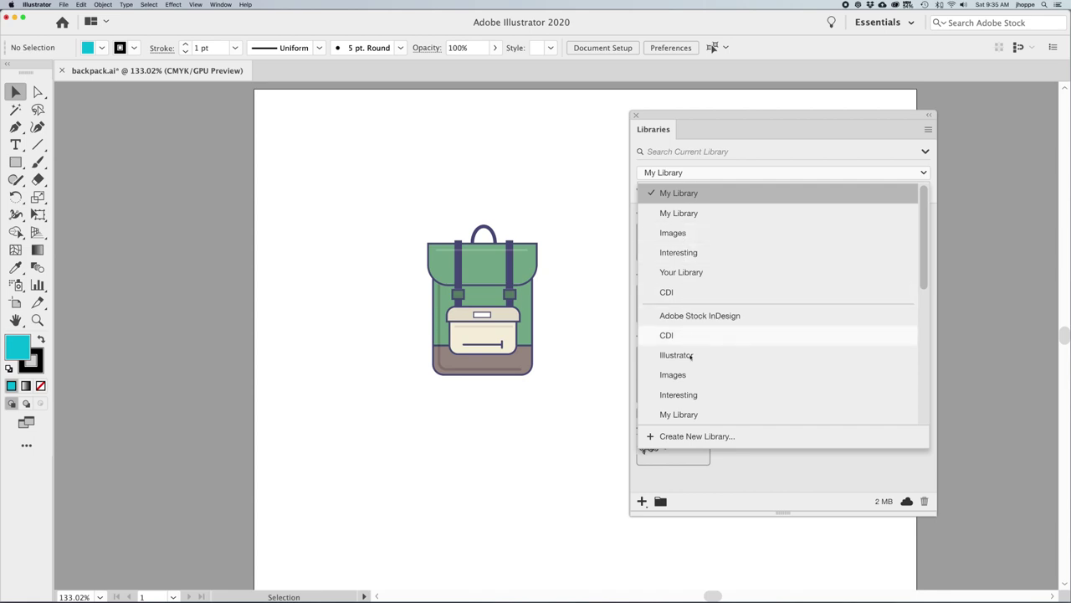
{"action": "left_click", "coordinate": [717, 172]}
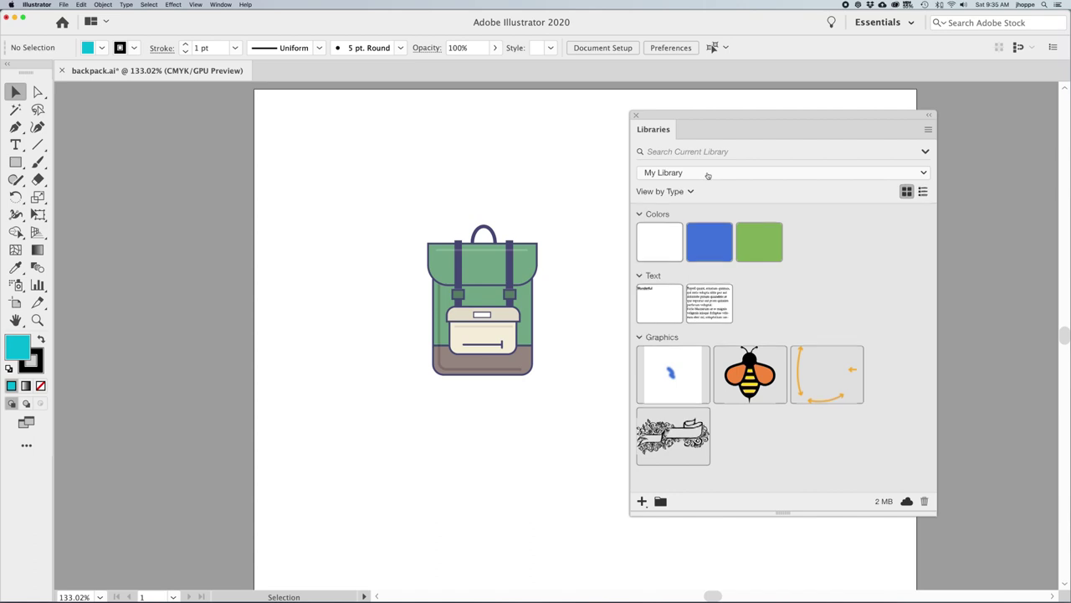
{"action": "left_click", "coordinate": [707, 173]}
{"action": "left_click", "coordinate": [707, 173]}
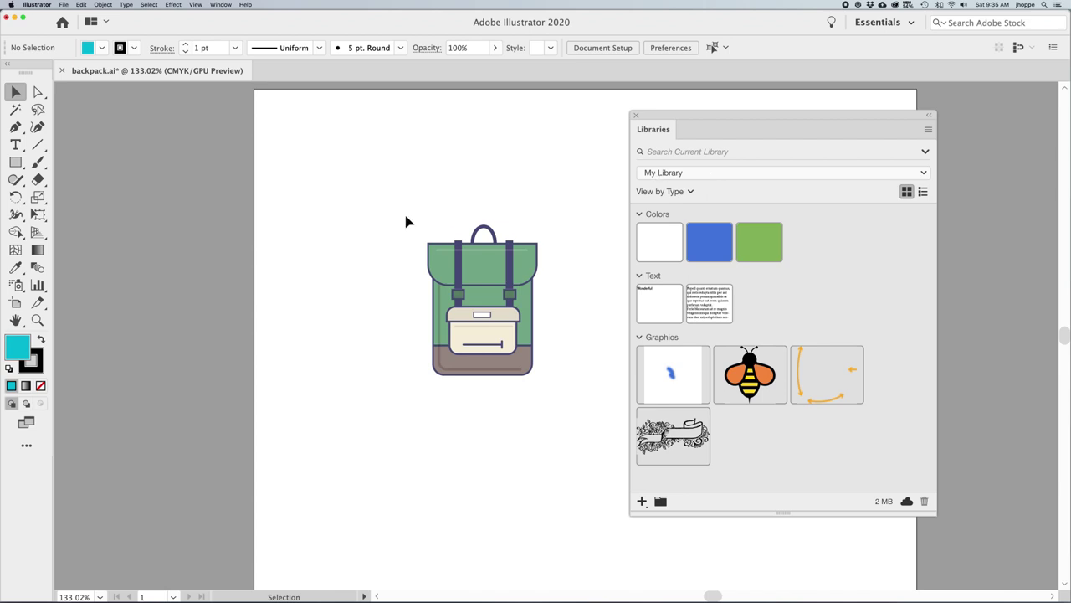
- Select the complete backpack artwork and add it to My Library as a graphic
{"action": "left_click_drag", "start_coordinate": [404, 220], "coordinate": [566, 445]}
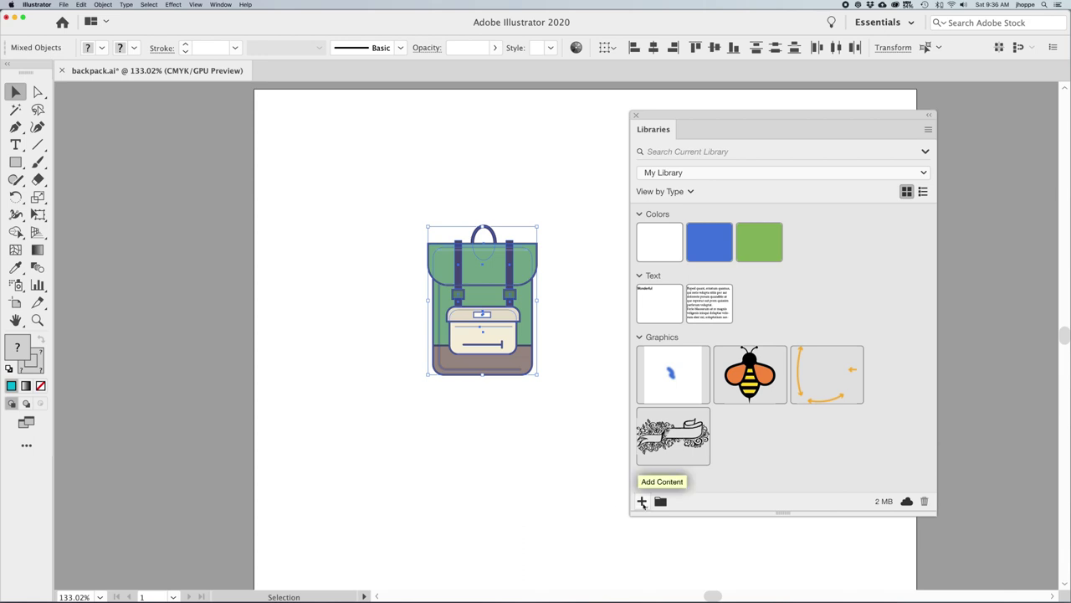
{"action": "left_click", "coordinate": [642, 501]}
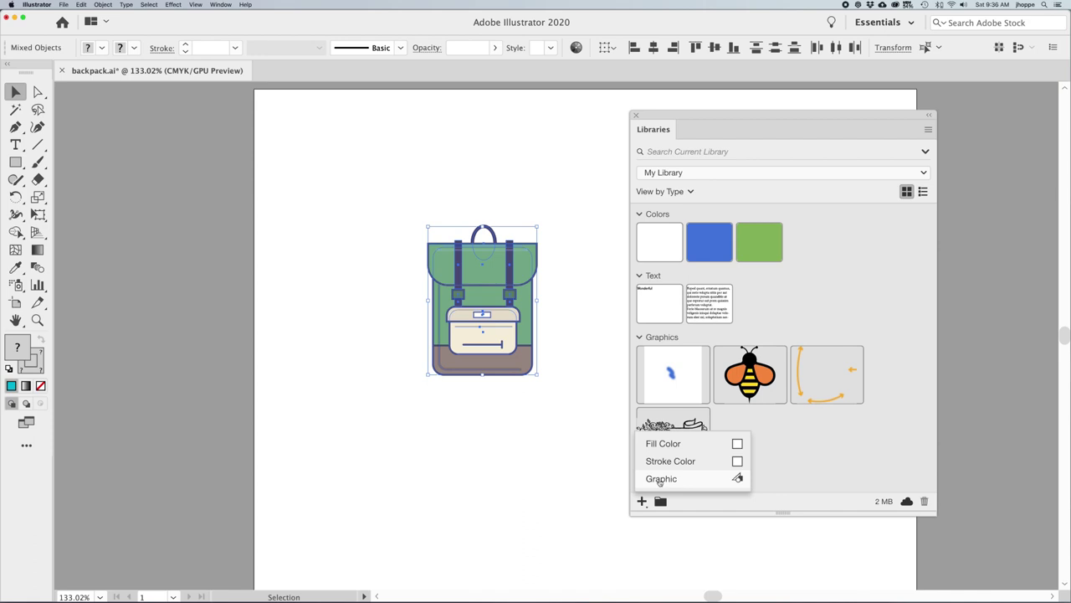
{"action": "left_click", "coordinate": [661, 479]}
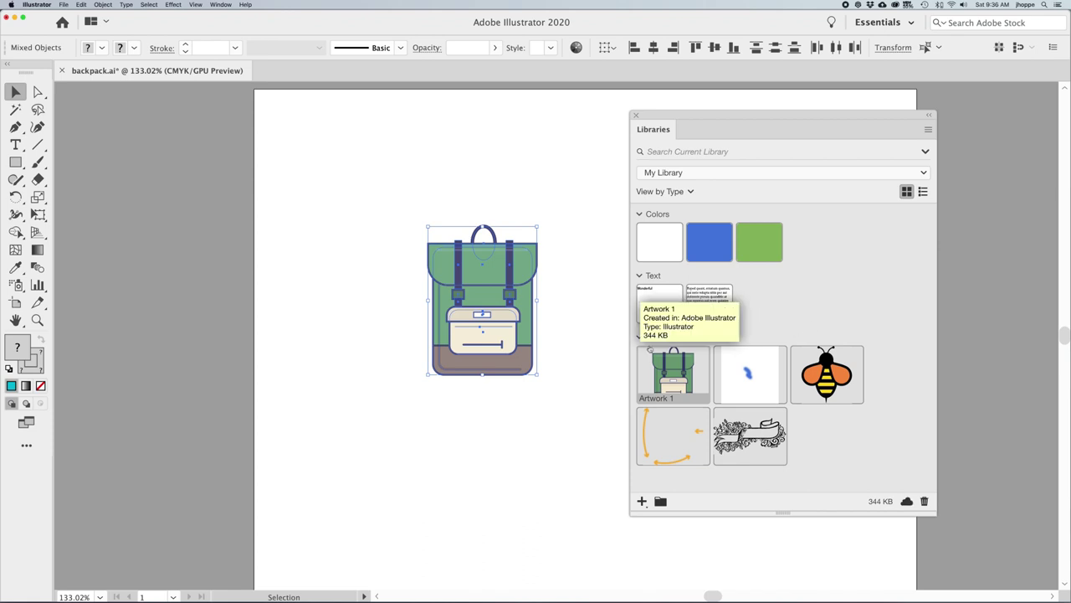
- Rename the newly added library graphic as Backpack and deselect the artwork
{"action": "double_click", "coordinate": [659, 399]}
{"action": "type", "text": "Backa"}
{"action": "type", "text": "ack"}
{"action": "key", "text": "Return"}
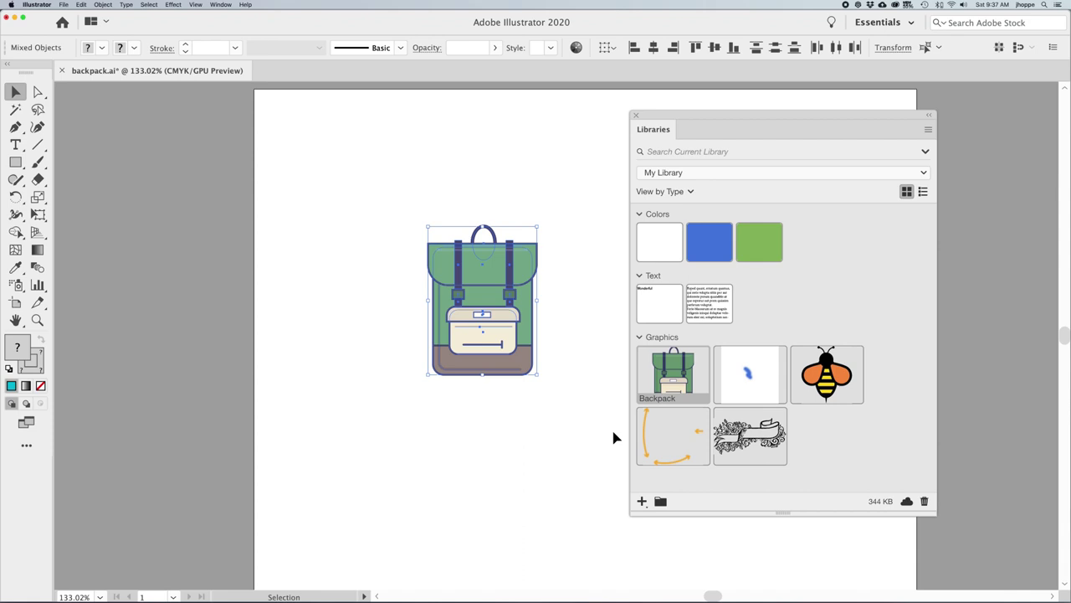
{"action": "left_click", "coordinate": [614, 437]}
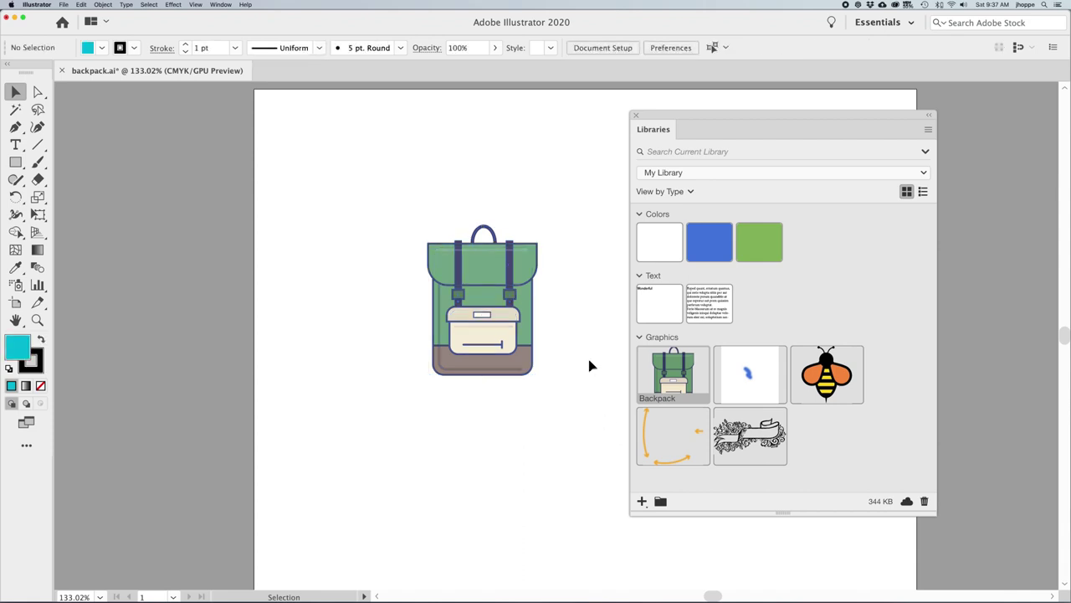
- Add the backpack flap's green fill color and dark blue stroke color to My Library
{"action": "left_click", "coordinate": [482, 279]}
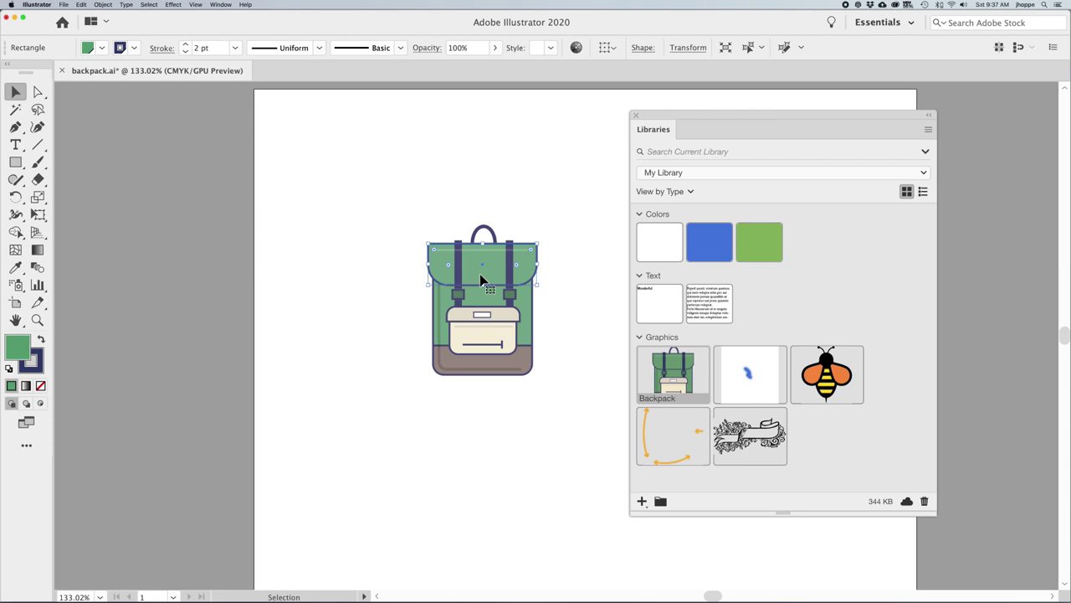
{"action": "left_click", "coordinate": [642, 501]}
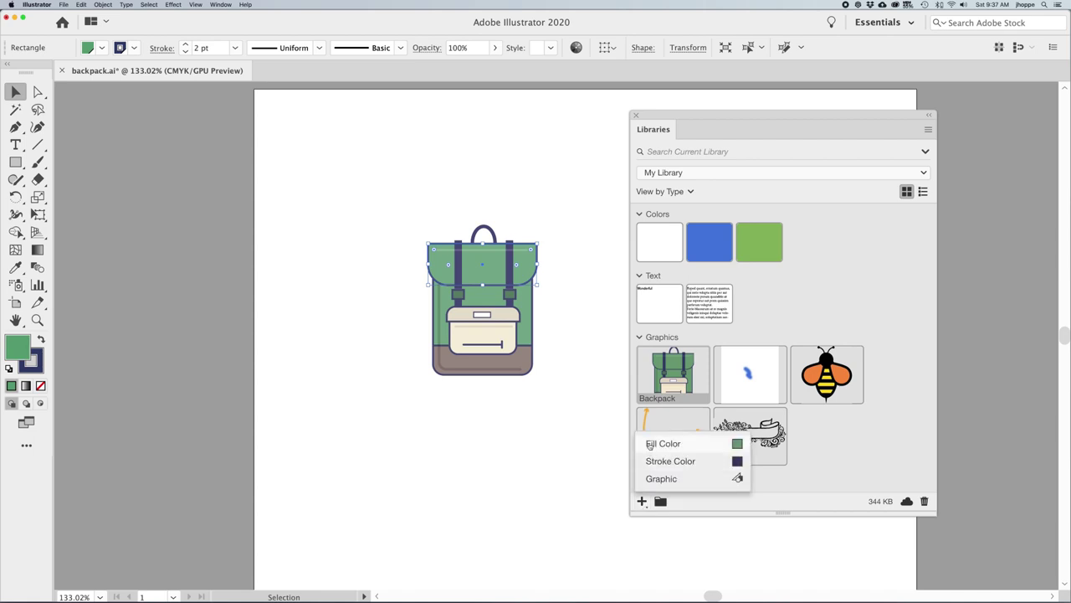
{"action": "left_click", "coordinate": [650, 444]}
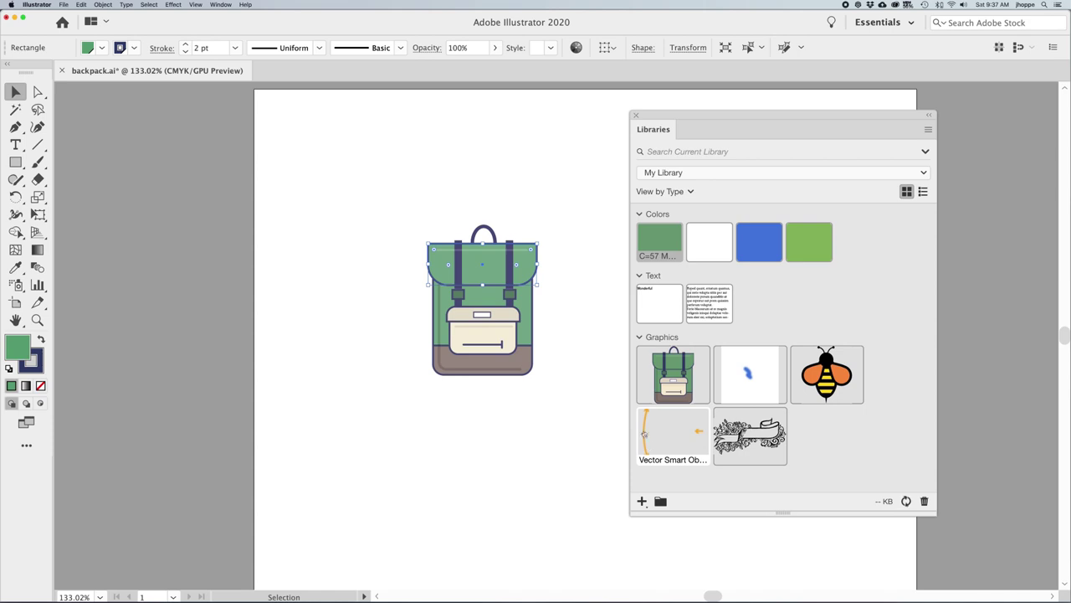
{"action": "left_click", "coordinate": [642, 501]}
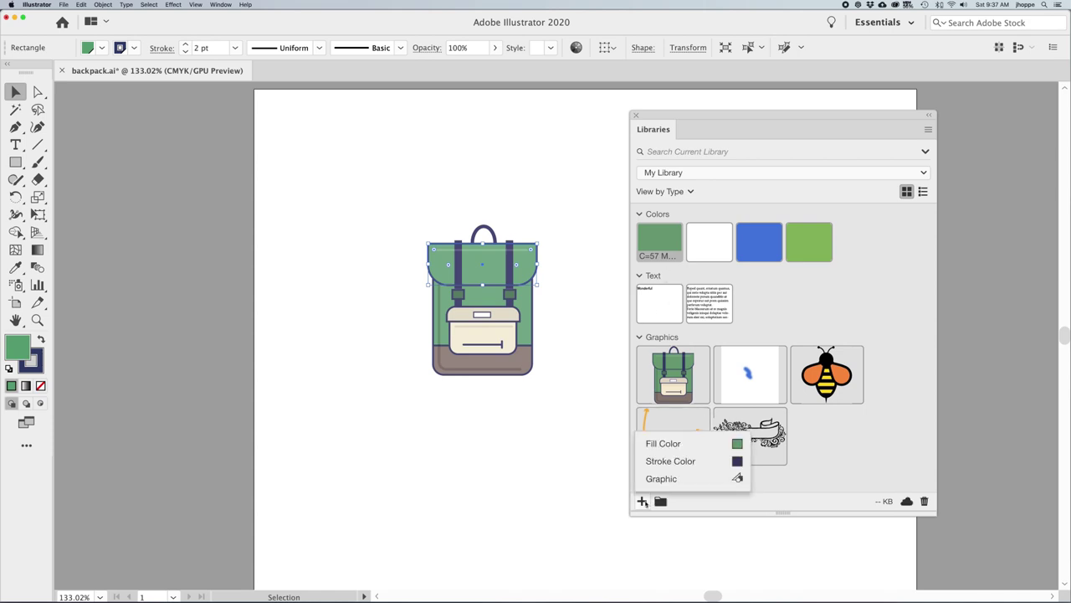
{"action": "left_click", "coordinate": [669, 461]}
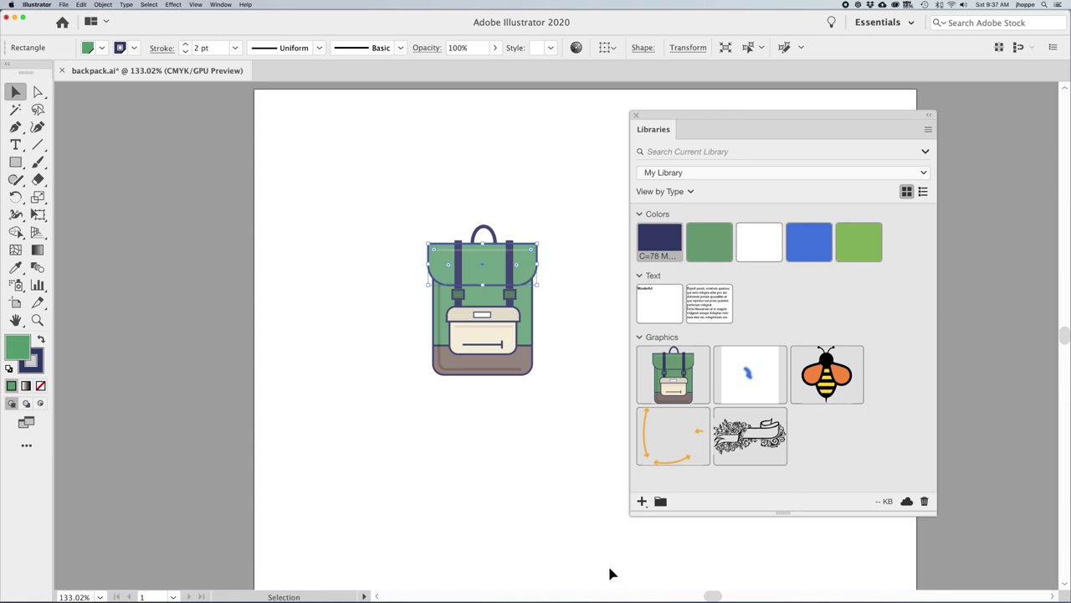
{"action": "left_click", "coordinate": [642, 502]}
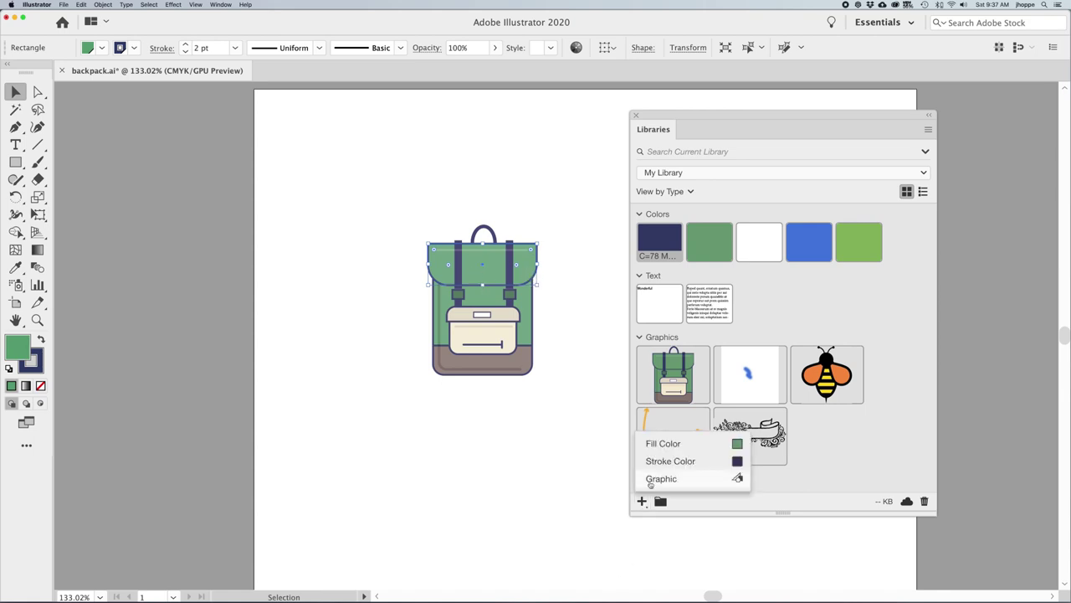
{"action": "left_click", "coordinate": [554, 489]}
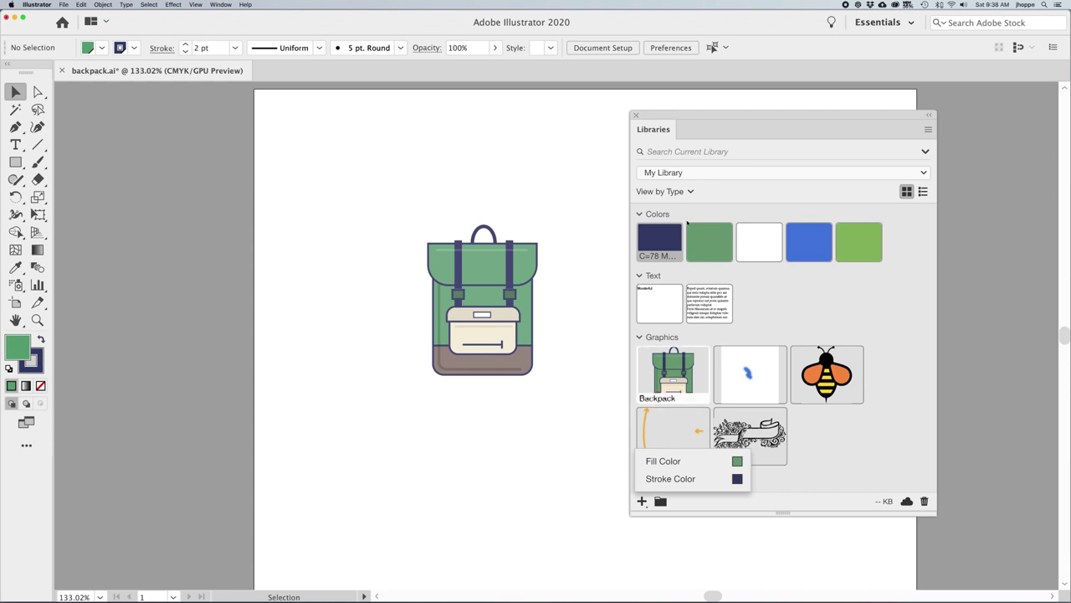
{"action": "left_click_drag", "start_coordinate": [744, 123], "coordinate": [775, 117]}
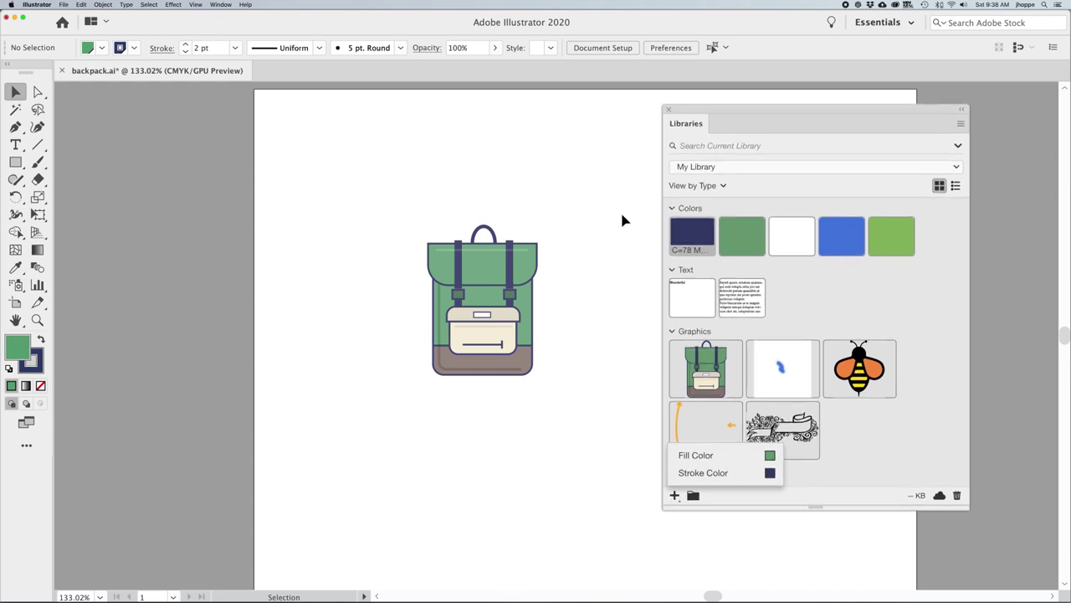
- Draw a small square to the left of the backpack and fill it with the brown C=43 M=40 swatch
{"action": "key", "text": "m"}
{"action": "left_click_drag", "start_coordinate": [310, 250], "coordinate": [372, 312]}
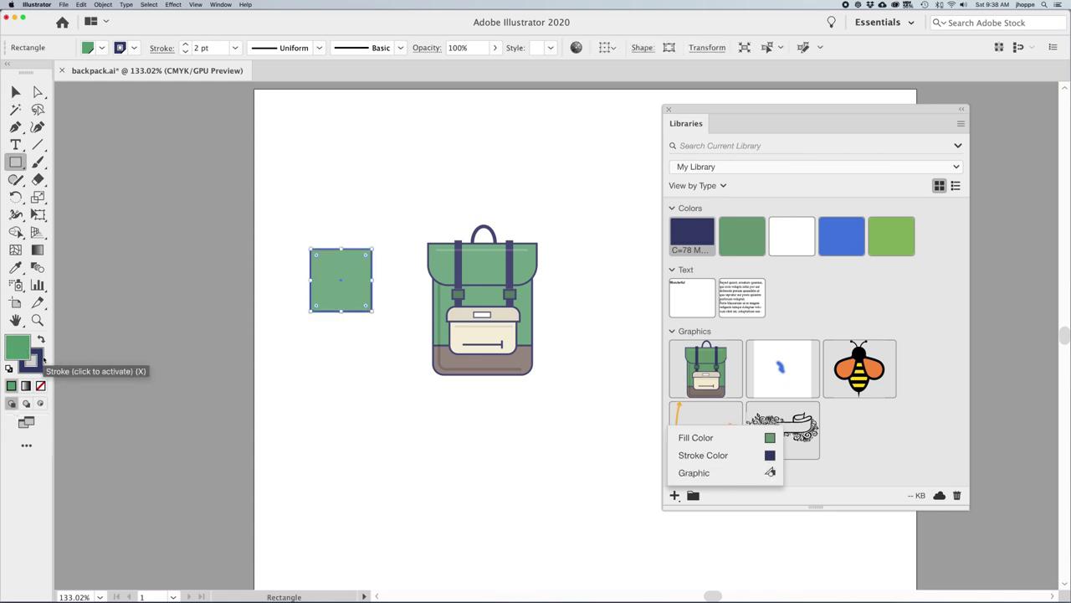
{"action": "left_click", "coordinate": [101, 48]}
{"action": "left_click", "coordinate": [72, 75]}
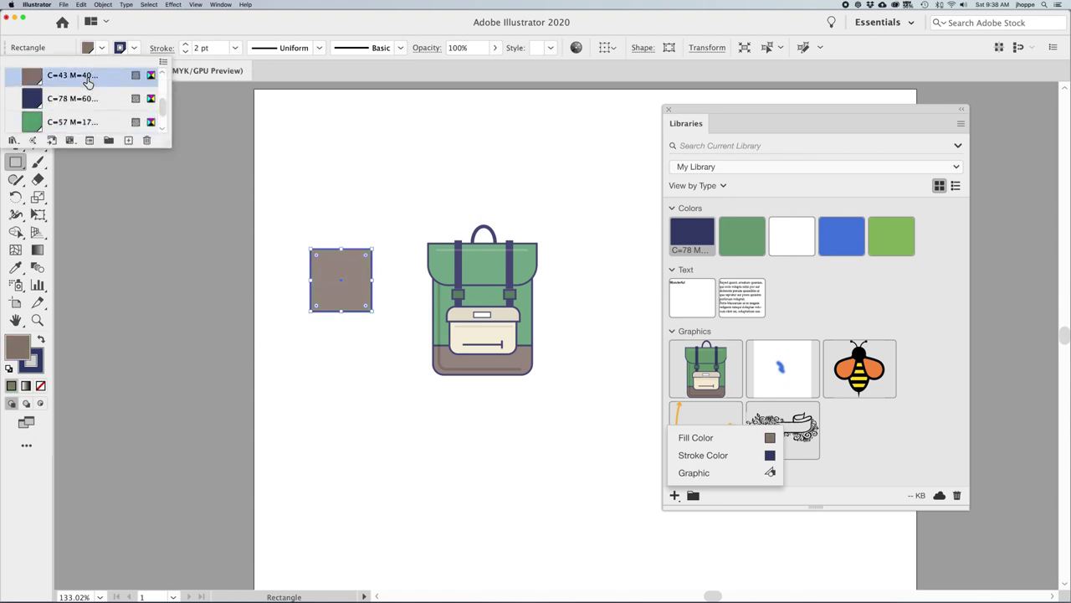
{"action": "left_click", "coordinate": [734, 113]}
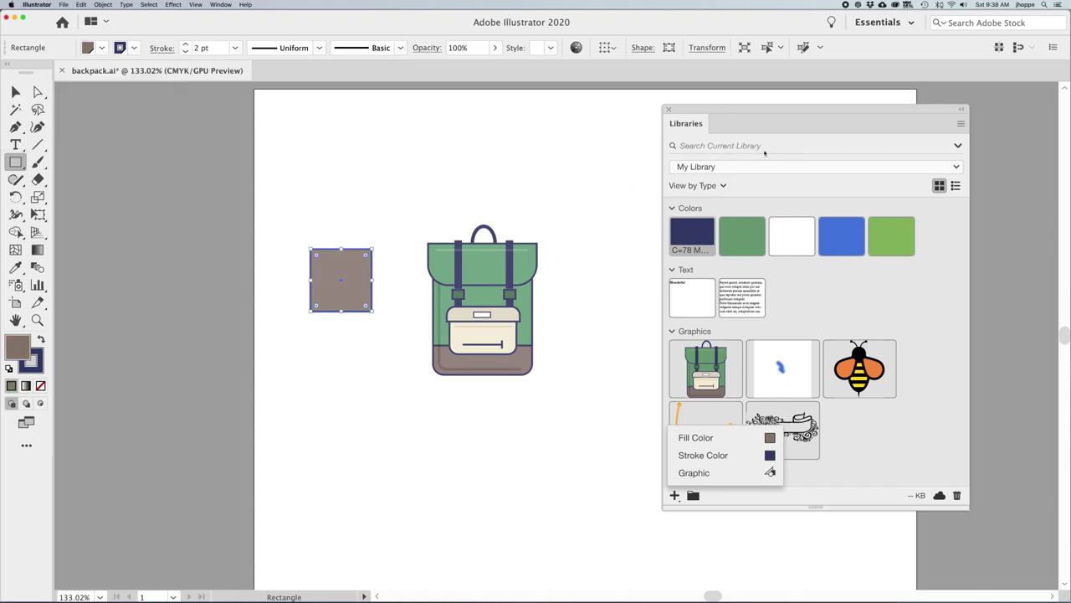
- Recolor the square from the library, trying blue #497EDF before applying the light green C=50 color, and deselect it
{"action": "left_click", "coordinate": [842, 240]}
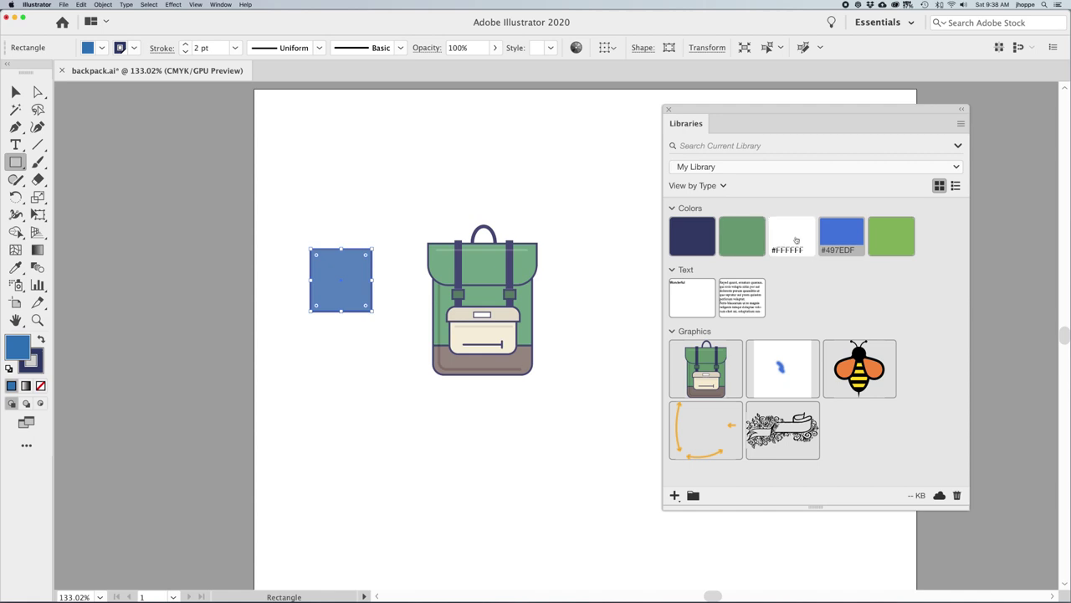
{"action": "left_click", "coordinate": [891, 241]}
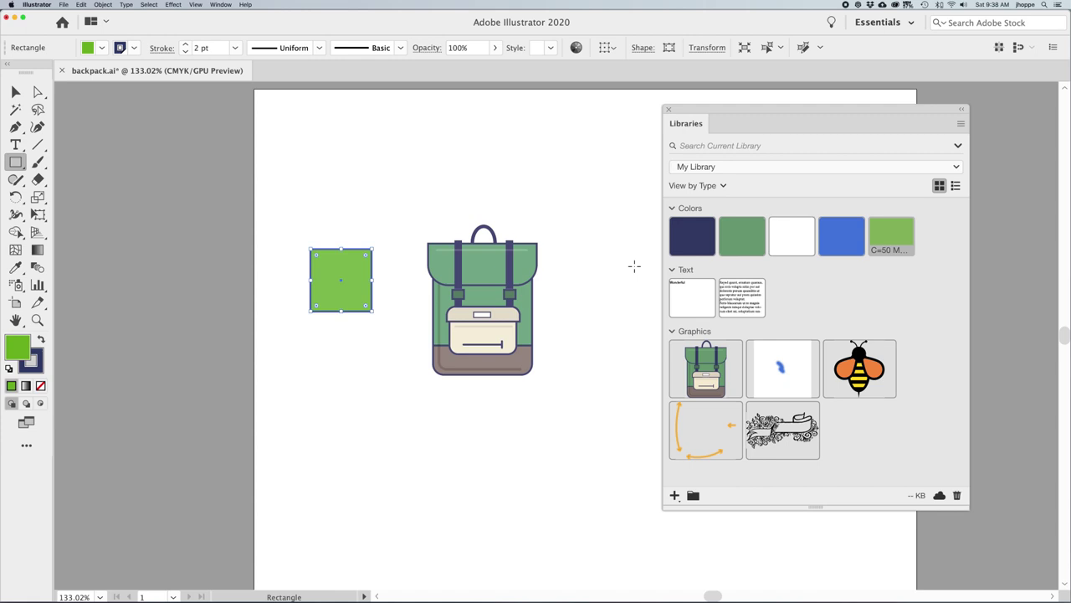
{"action": "key", "text": "v"}
{"action": "left_click", "coordinate": [416, 165]}
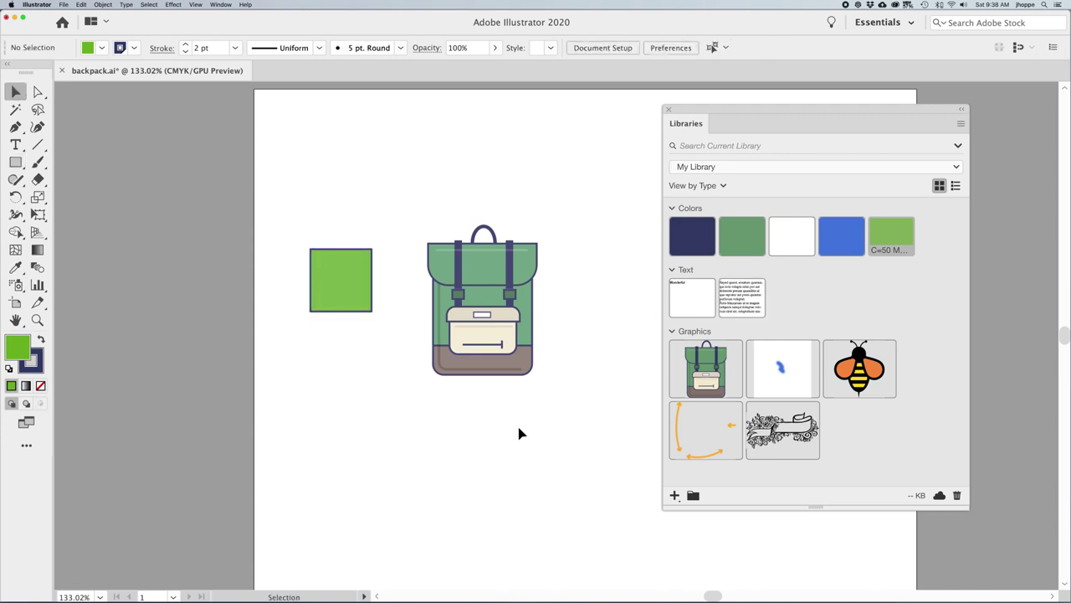
- Add the text "Wonderful" beneath the backpack and move it slightly down so it is roughly centered
{"action": "key", "text": "t"}
{"action": "left_click", "coordinate": [424, 415]}
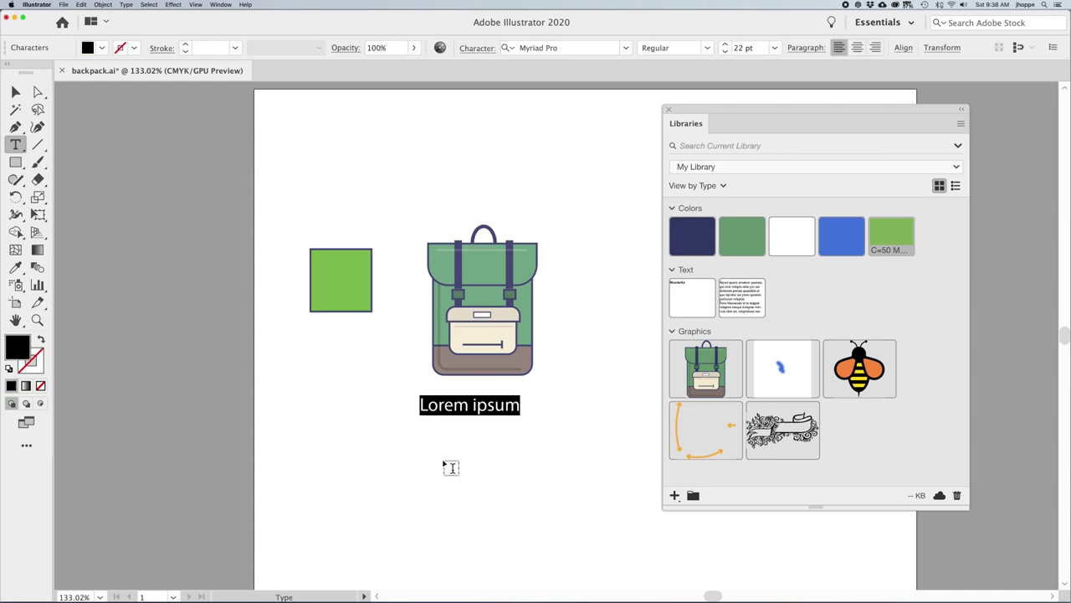
{"action": "type", "text": "Wonderful"}
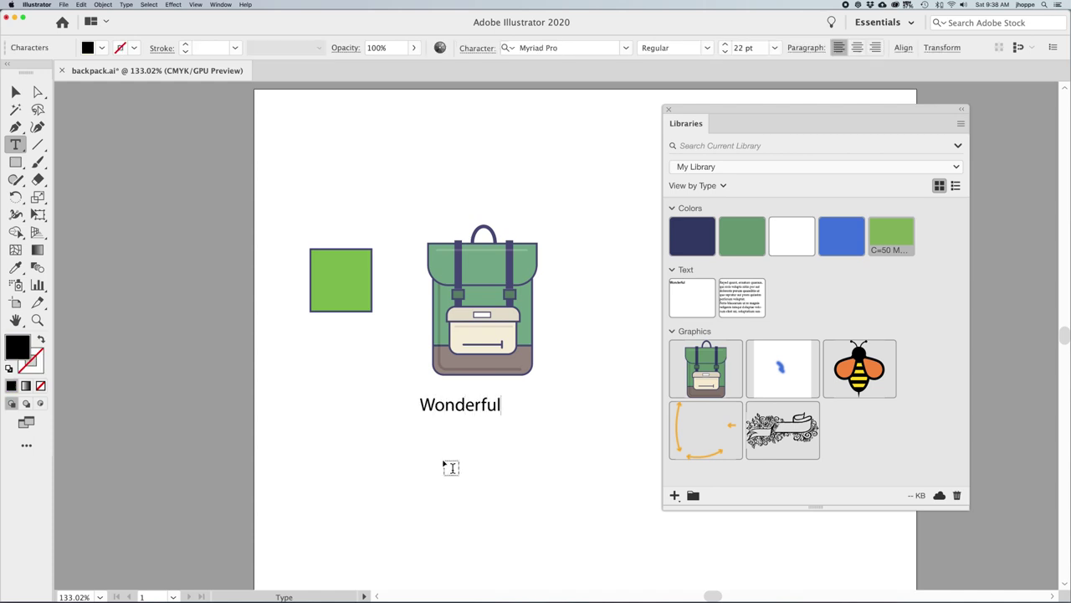
{"action": "left_click", "coordinate": [15, 92]}
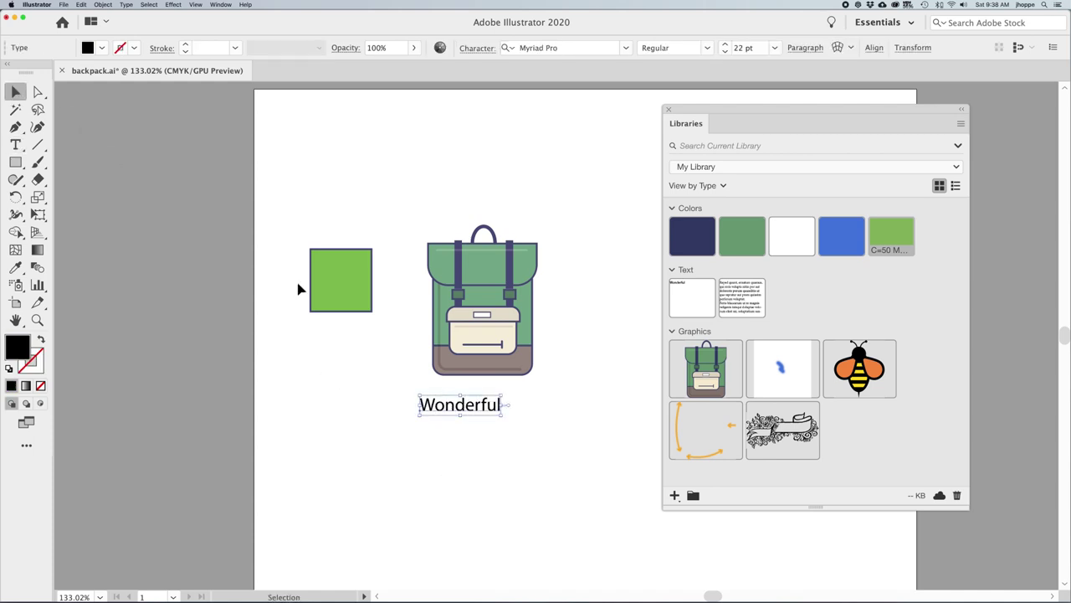
{"action": "left_click_drag", "start_coordinate": [459, 411], "coordinate": [482, 439]}
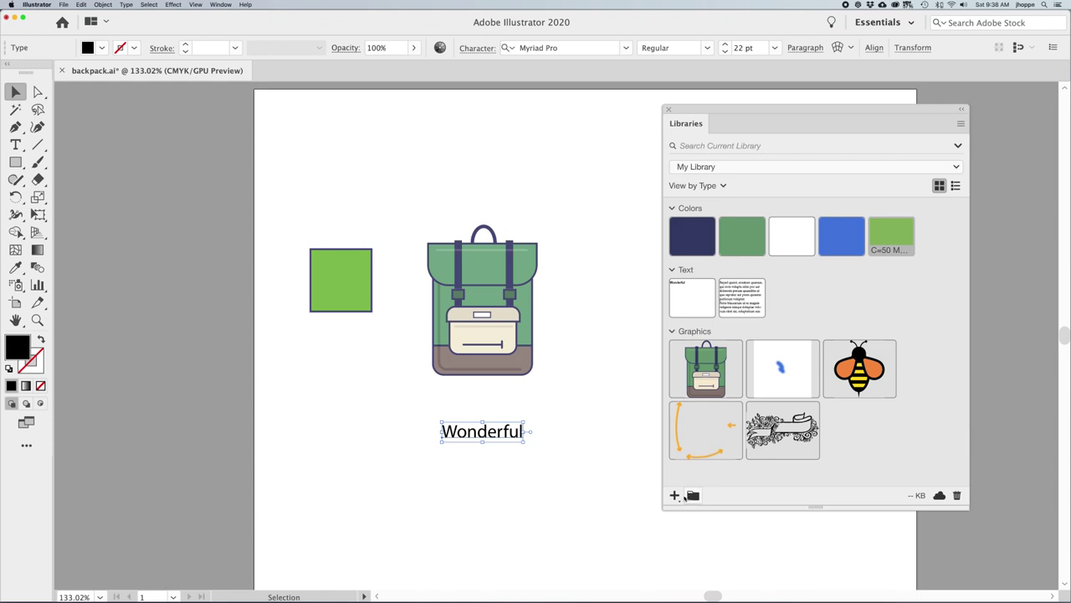
- Check which text attributes can be added to the library, and delete the "Wonderful" text from the artboard
{"action": "left_click", "coordinate": [675, 494]}
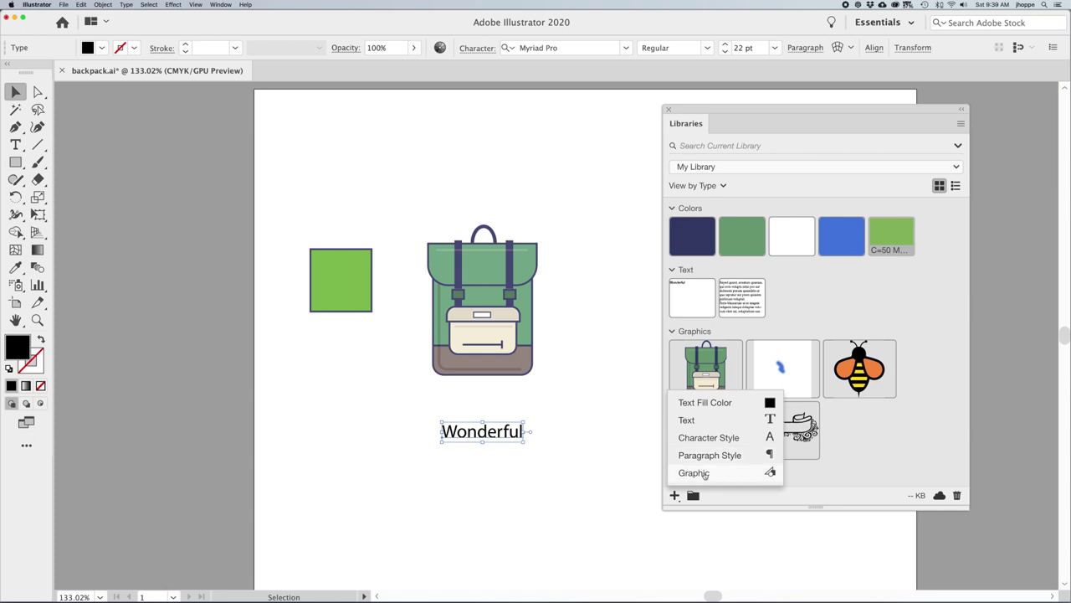
{"action": "left_click", "coordinate": [702, 426]}
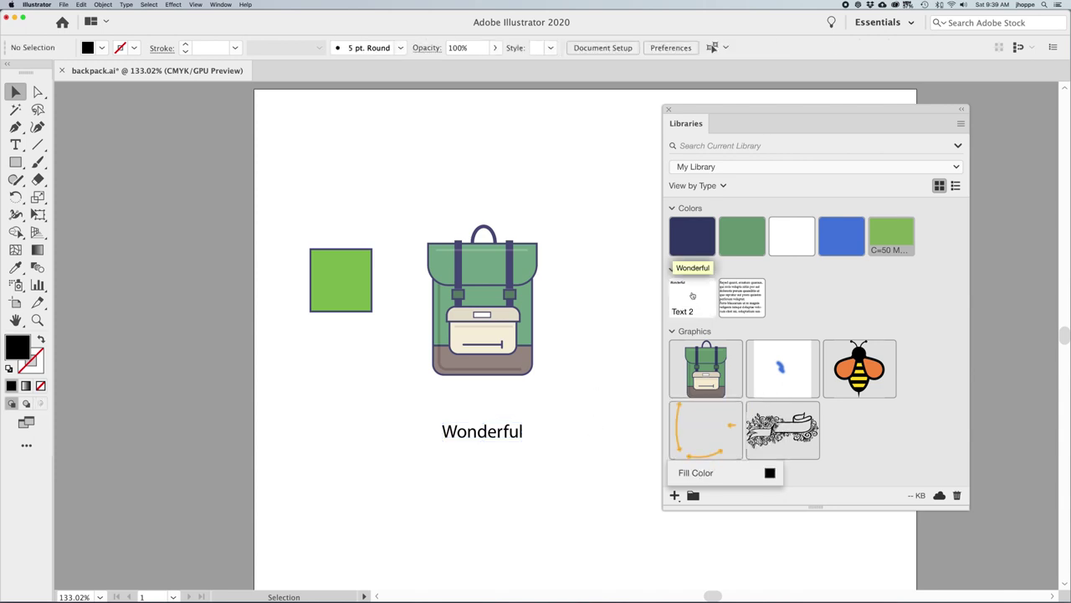
{"action": "left_click", "coordinate": [511, 433]}
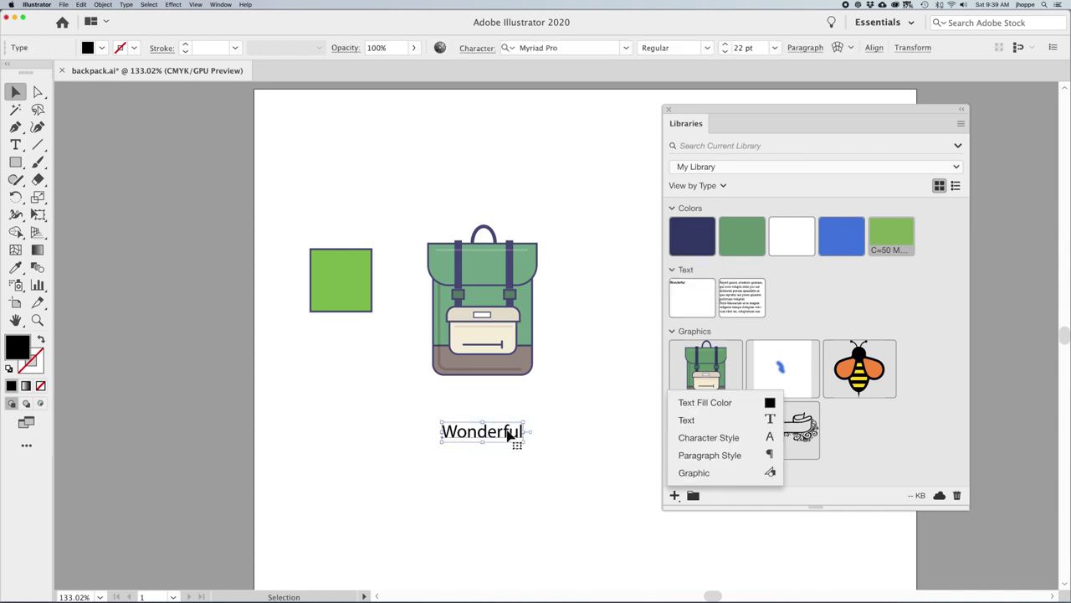
{"action": "key", "text": "Delete"}
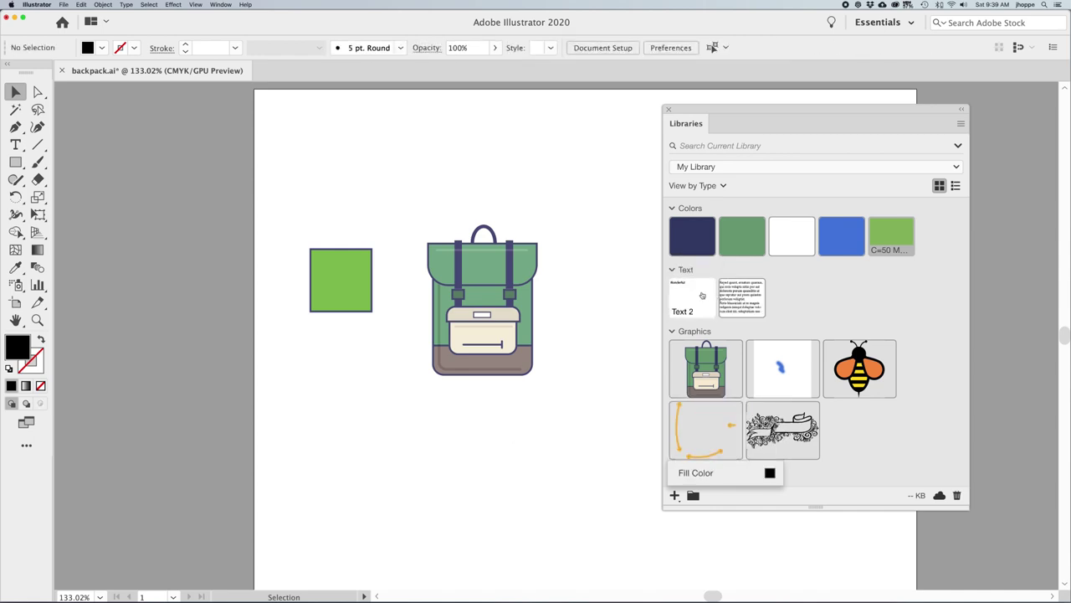
- Place the "Wonderful" text from the library beneath the backpack, roughly center it under the artwork, and deselect it
{"action": "left_click_drag", "start_coordinate": [702, 296], "coordinate": [547, 431]}
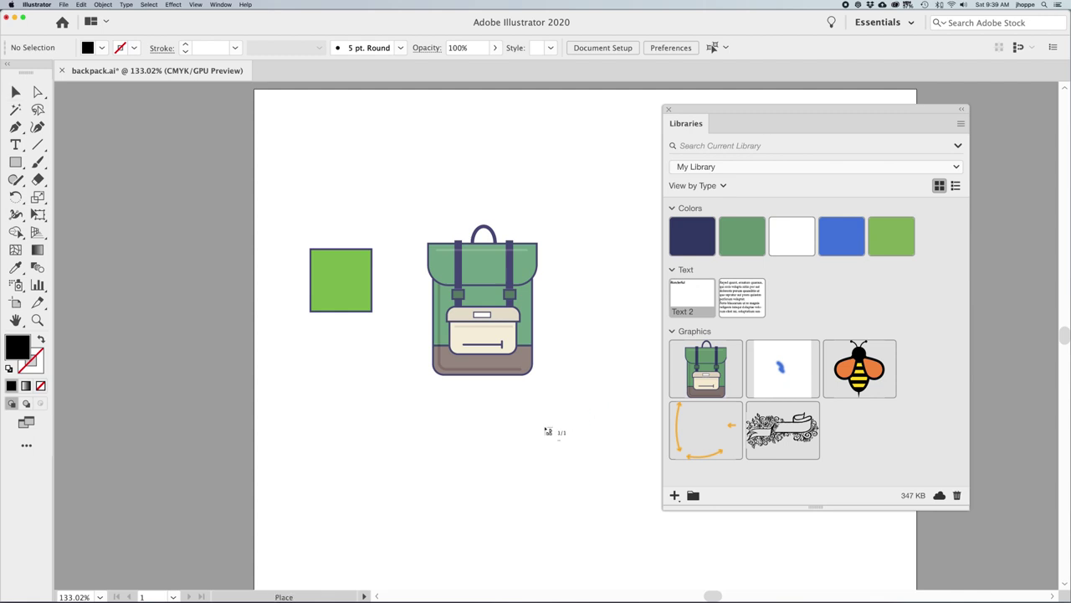
{"action": "left_click", "coordinate": [547, 431]}
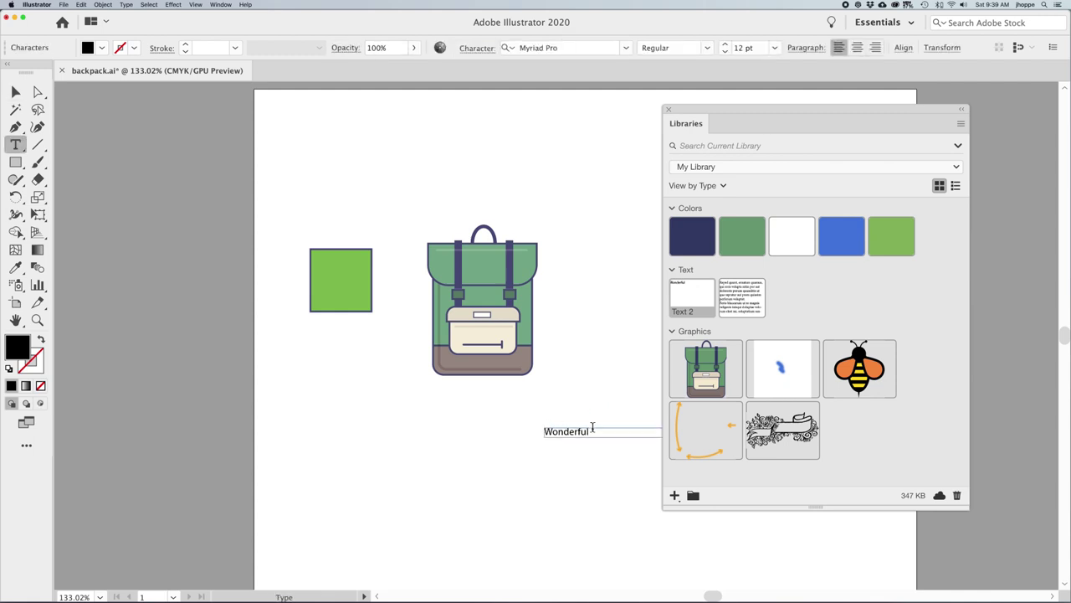
{"action": "left_click", "coordinate": [19, 92]}
{"action": "left_click_drag", "start_coordinate": [573, 434], "coordinate": [446, 433]}
{"action": "double_click", "coordinate": [479, 437]}
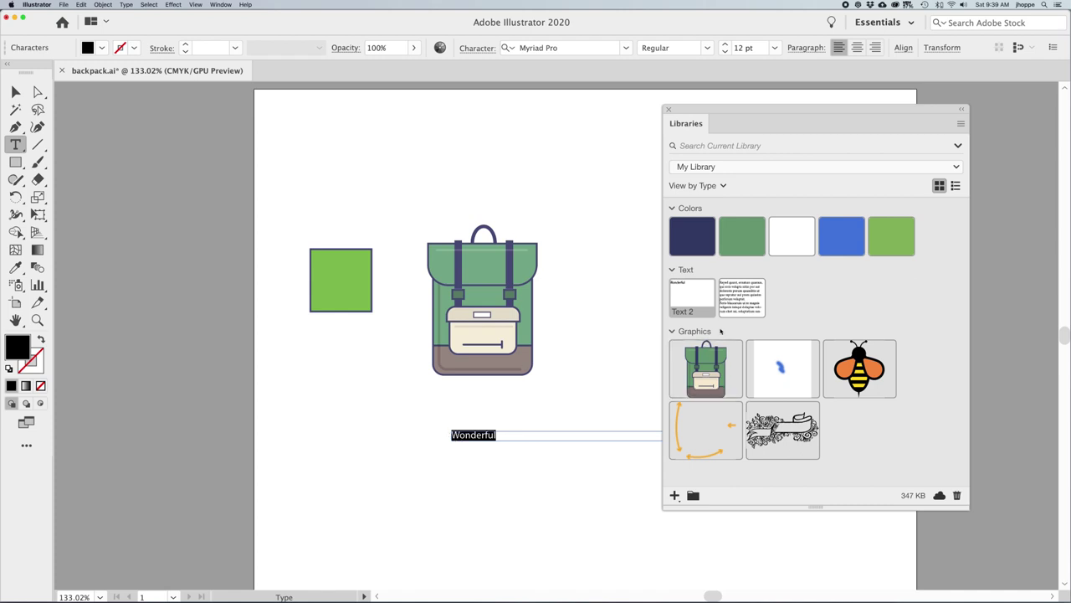
{"action": "mouse_move", "coordinate": [738, 305]}
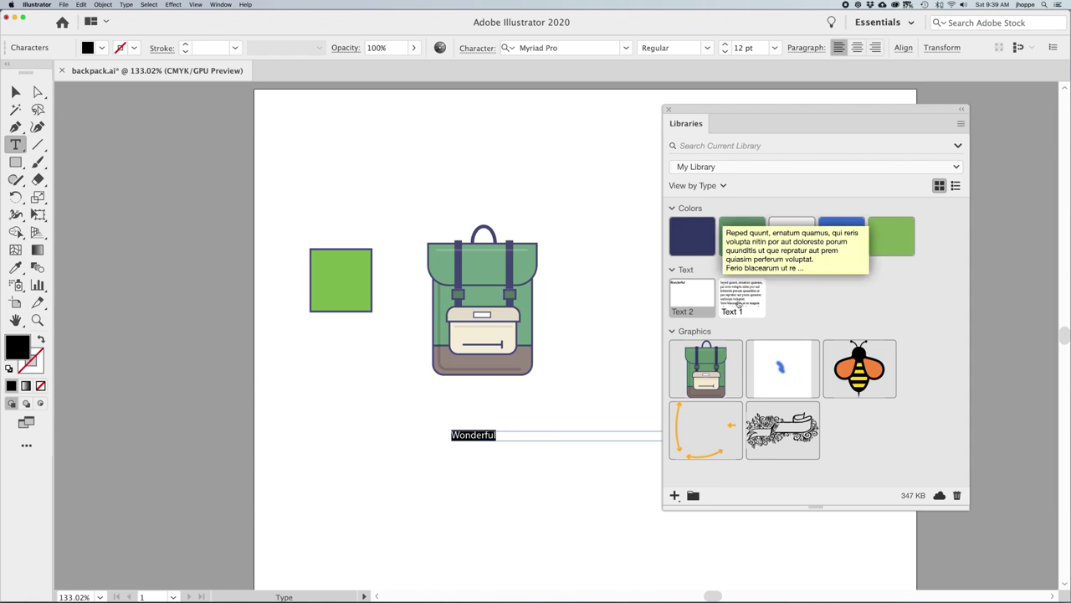
{"action": "key", "text": "Escape"}
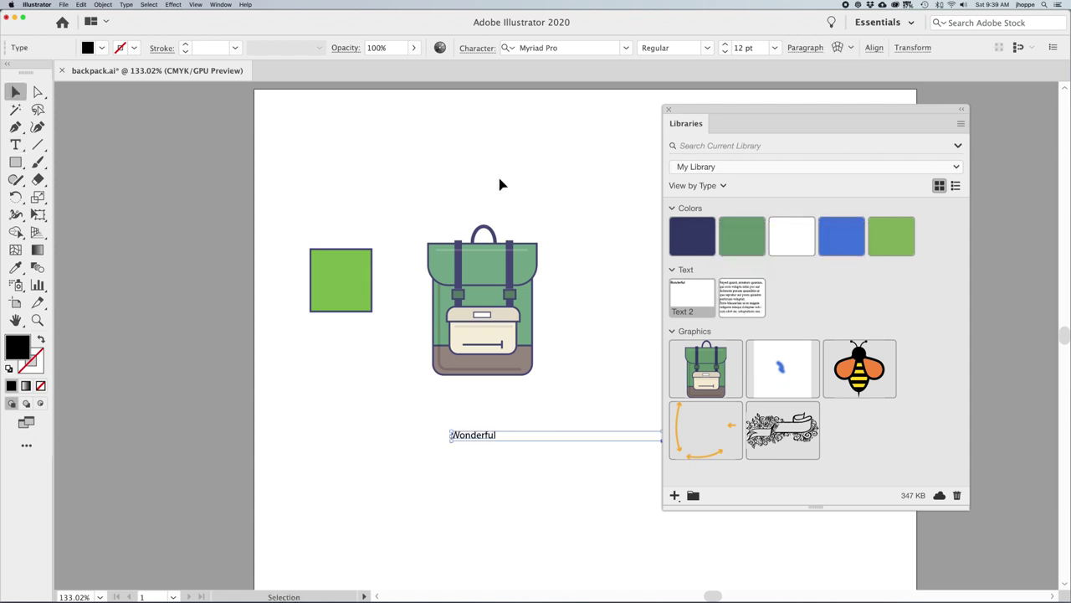
{"action": "left_click", "coordinate": [516, 445]}
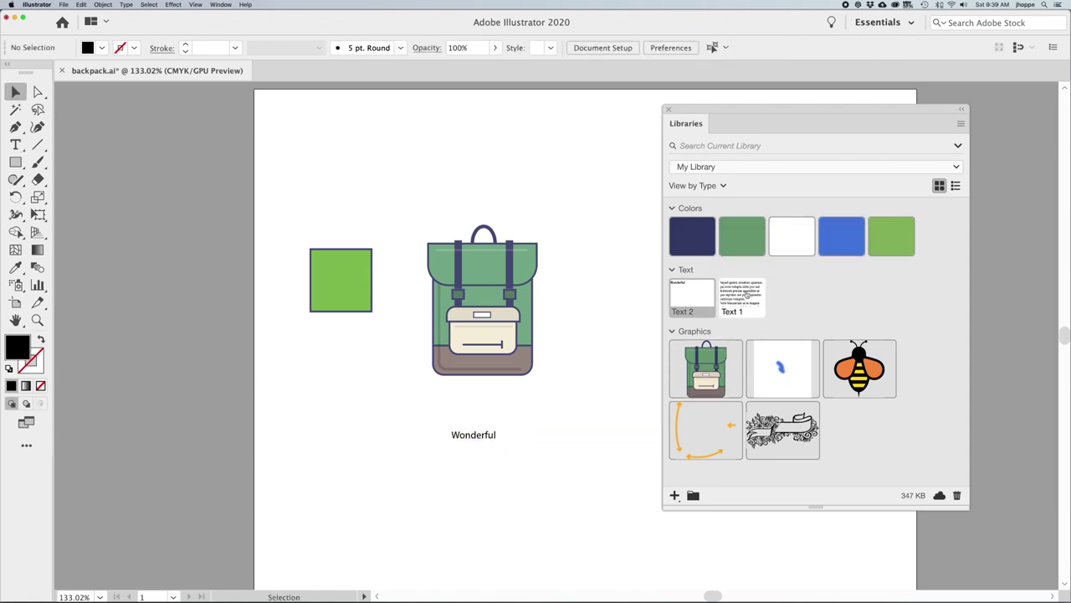
- Try placing the Text 1 paragraph from the library below "Wonderful", reposition it, and delete it from the artboard
{"action": "left_click_drag", "start_coordinate": [748, 295], "coordinate": [513, 479]}
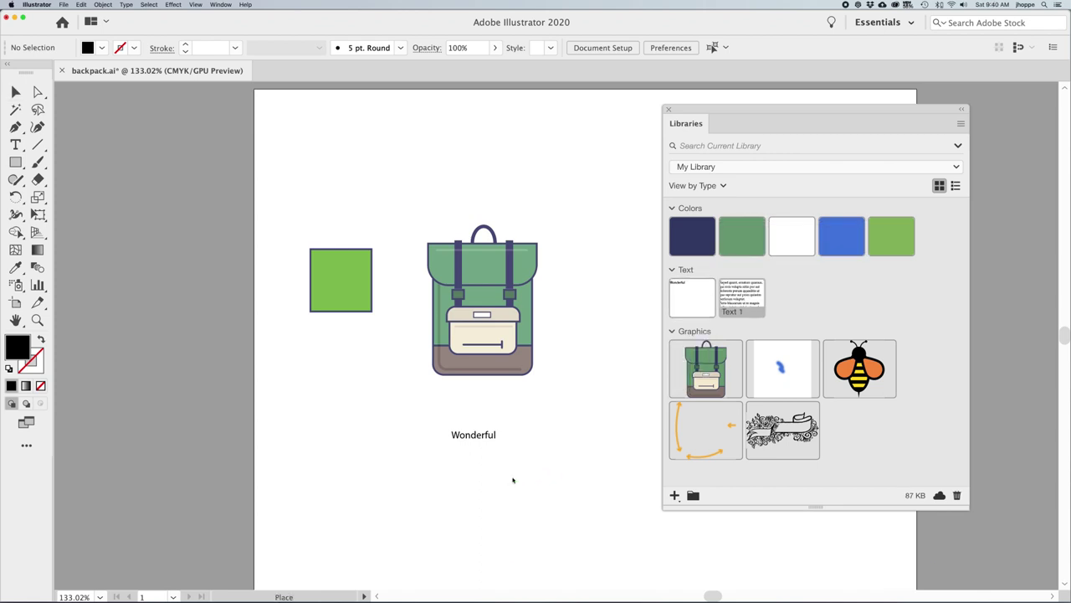
{"action": "left_click", "coordinate": [513, 480]}
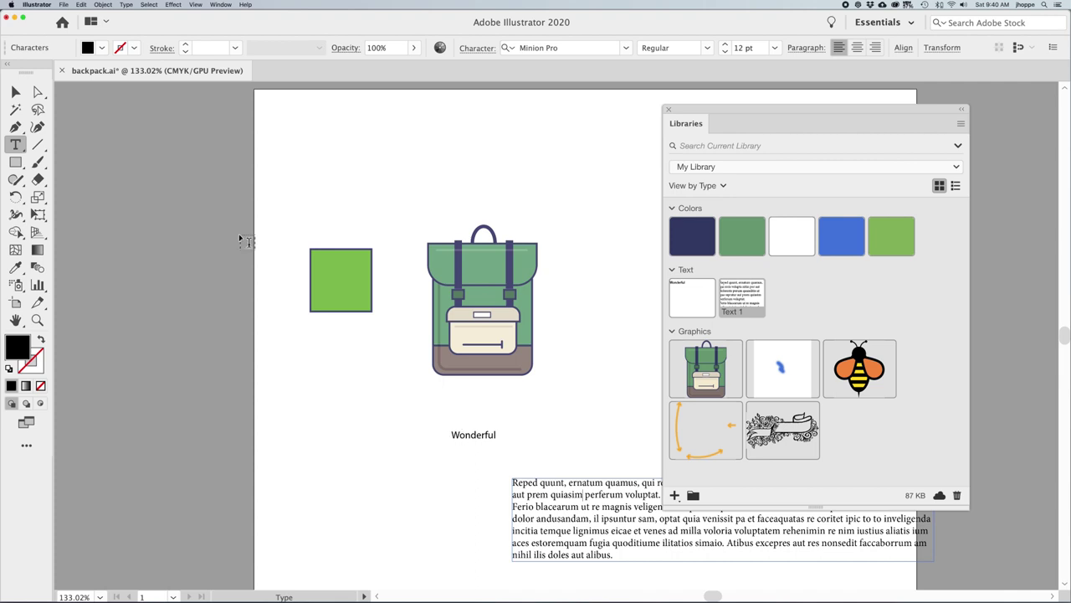
{"action": "left_click", "coordinate": [15, 92]}
{"action": "left_click_drag", "start_coordinate": [620, 494], "coordinate": [458, 483]}
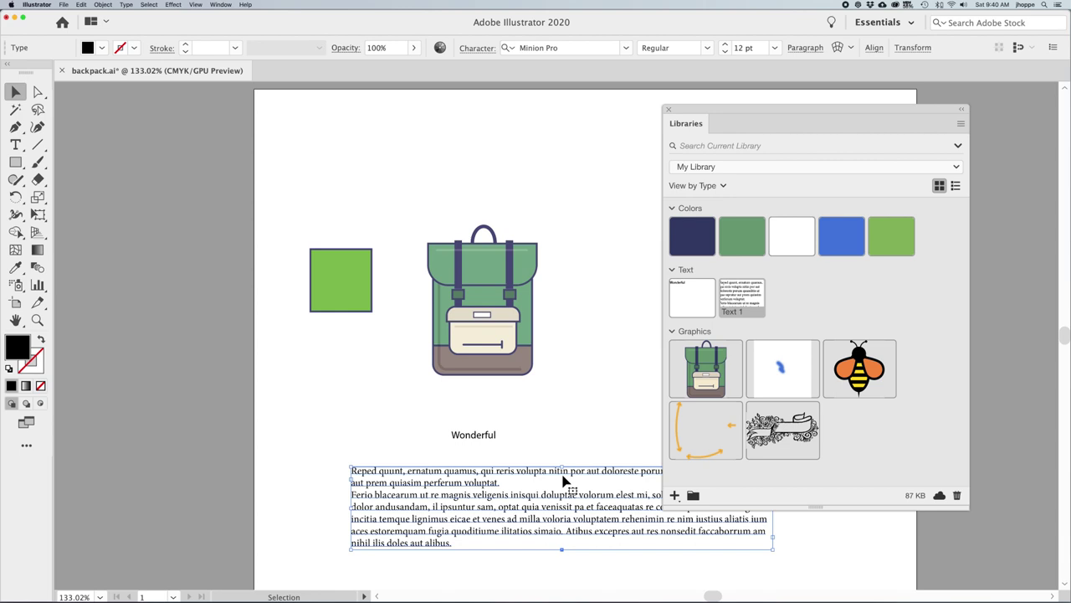
{"action": "key", "text": "Delete"}
- Enlarge the "Wonderful" text beneath the backpack to 32 pt
{"action": "left_click", "coordinate": [483, 435]}
{"action": "double_click", "coordinate": [492, 437]}
{"action": "key", "text": "super+shift+period"}
{"action": "key", "text": "super+shift+period"}
{"action": "key", "text": "super+shift+period"}
{"action": "key", "text": "super+shift+period"}
{"action": "key", "text": "super+shift+period"}
{"action": "key", "text": "super+shift+period"}
{"action": "key", "text": "super+shift+period"}
{"action": "key", "text": "super+shift+period"}
{"action": "key", "text": "super+shift+period"}
{"action": "key", "text": "super+shift+period"}
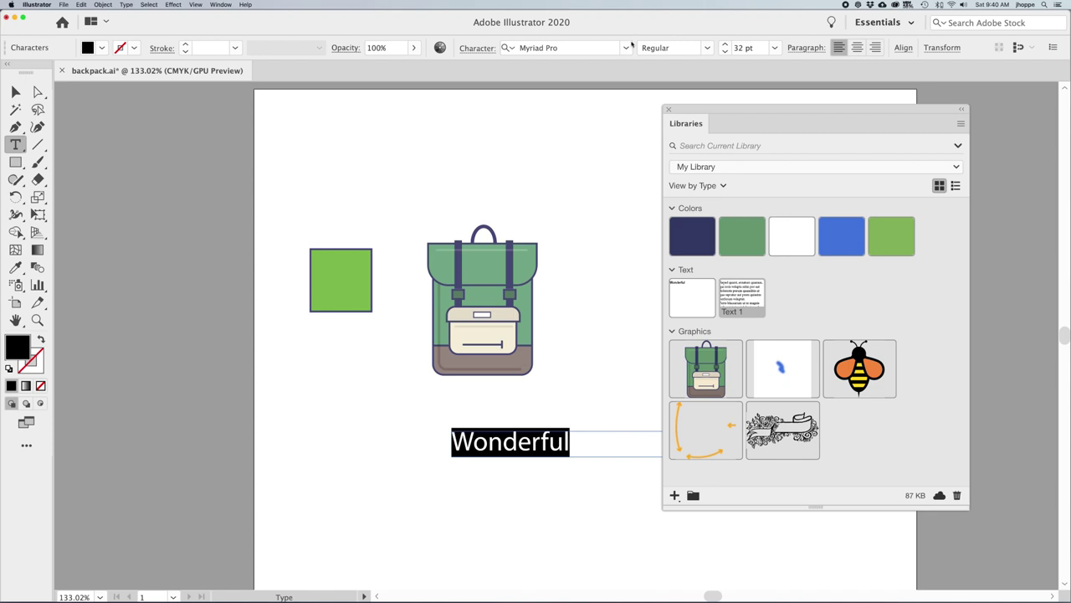
- Set the "Wonderful" text in Bungee Regular and fill it with CMYK Red
{"action": "left_click", "coordinate": [626, 47]}
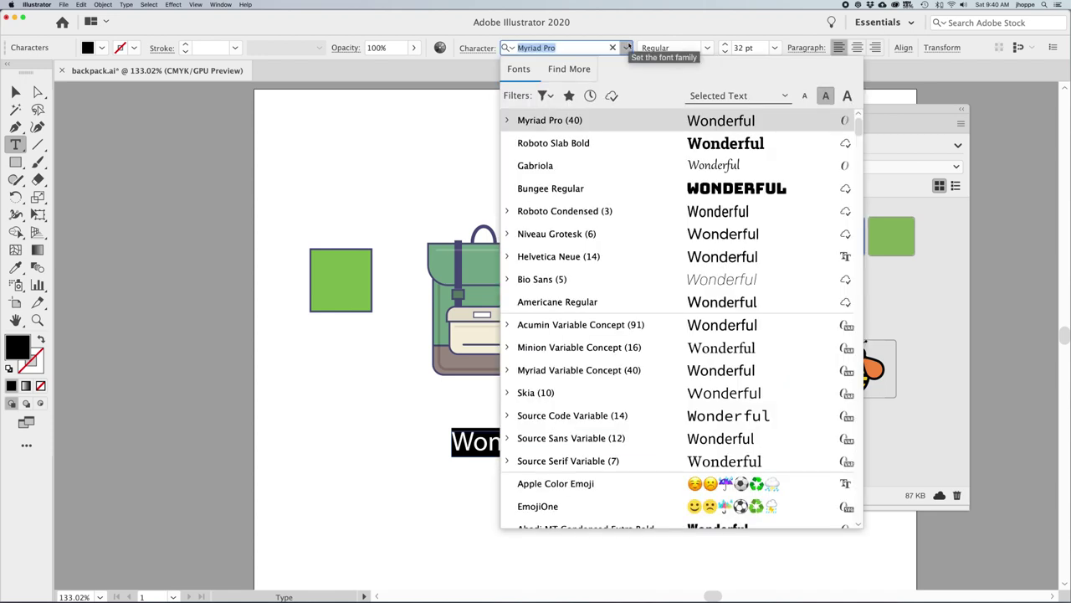
{"action": "left_click", "coordinate": [569, 188]}
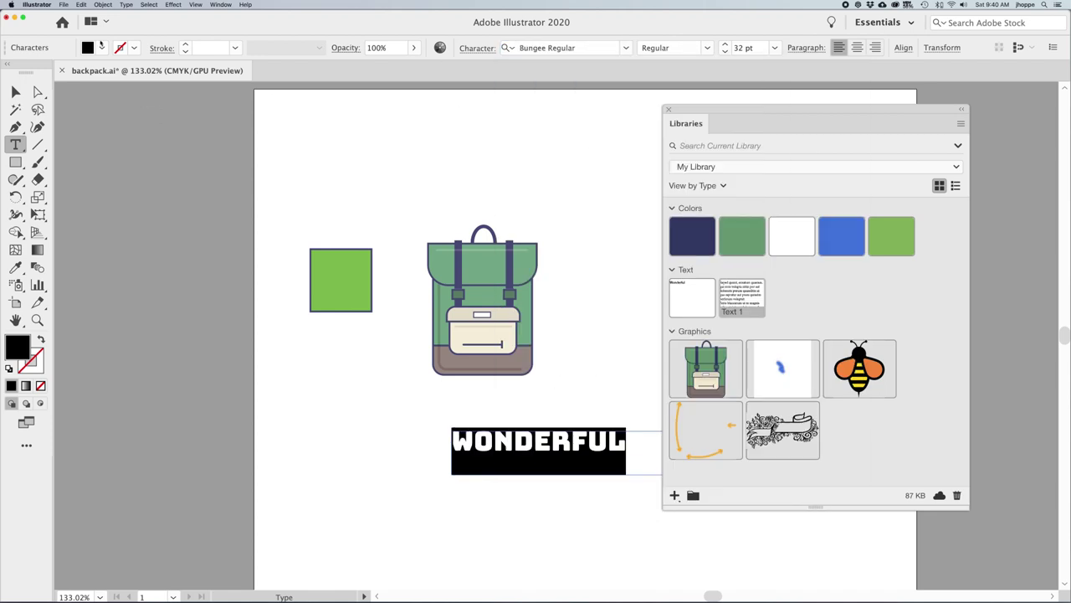
{"action": "left_click", "coordinate": [101, 48]}
{"action": "left_click", "coordinate": [71, 102]}
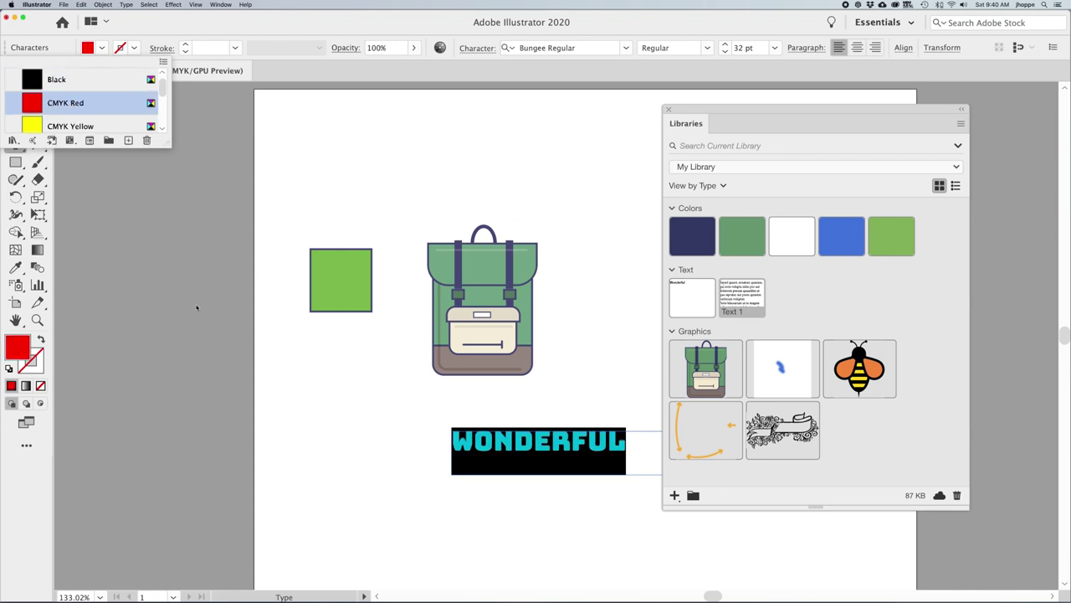
{"action": "key", "text": "Escape"}
{"action": "key", "text": "Escape"}
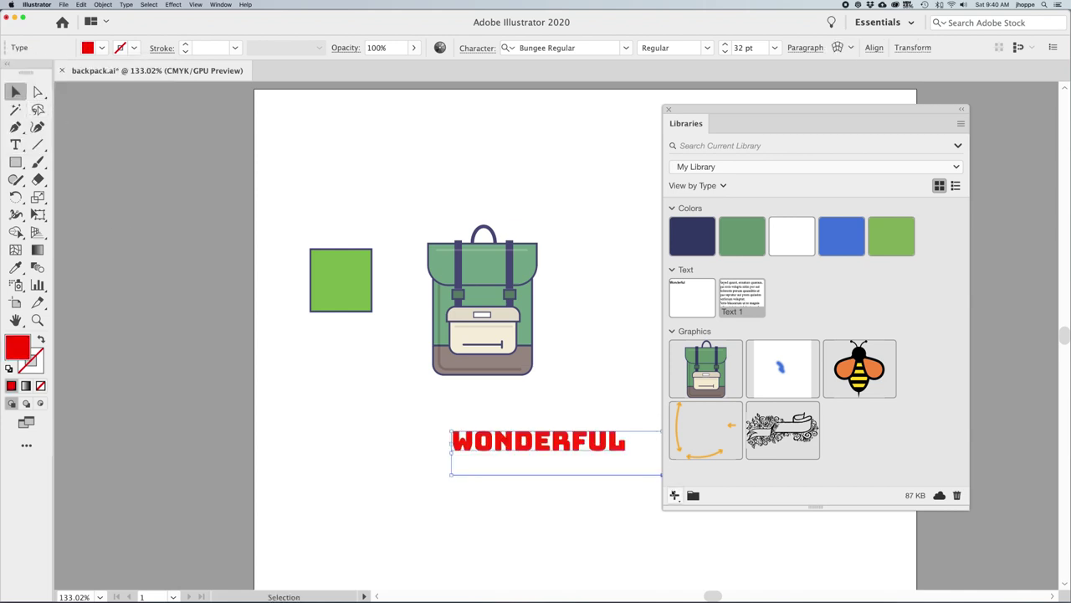
- Add the red "Wonderful" text to the library as a graphic and deselect it
{"action": "left_click", "coordinate": [674, 494]}
{"action": "left_click", "coordinate": [692, 473]}
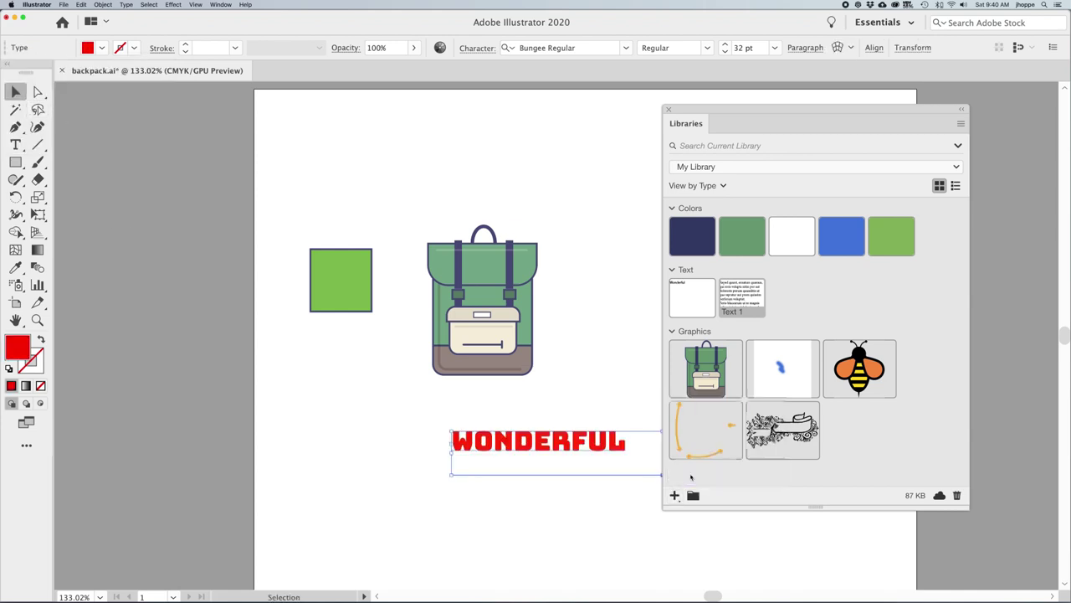
{"action": "left_click", "coordinate": [644, 351]}
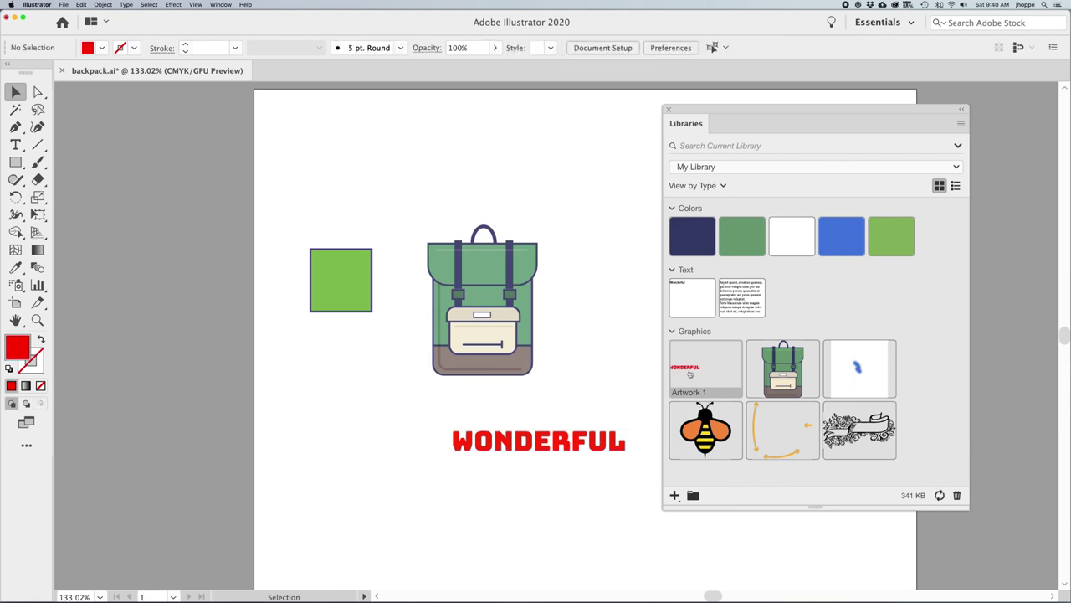
- Place a linked copy of the red "Wonderful" library graphic below the original text and shift it left
{"action": "left_click_drag", "start_coordinate": [708, 385], "coordinate": [483, 506]}
{"action": "left_click", "coordinate": [483, 507]}
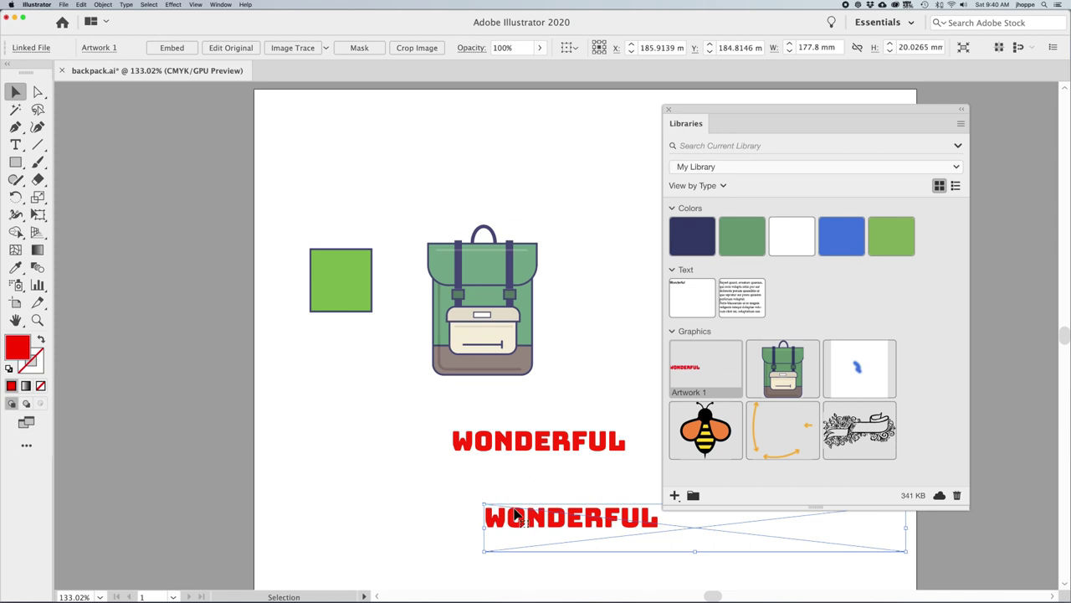
{"action": "left_click_drag", "start_coordinate": [585, 530], "coordinate": [512, 527]}
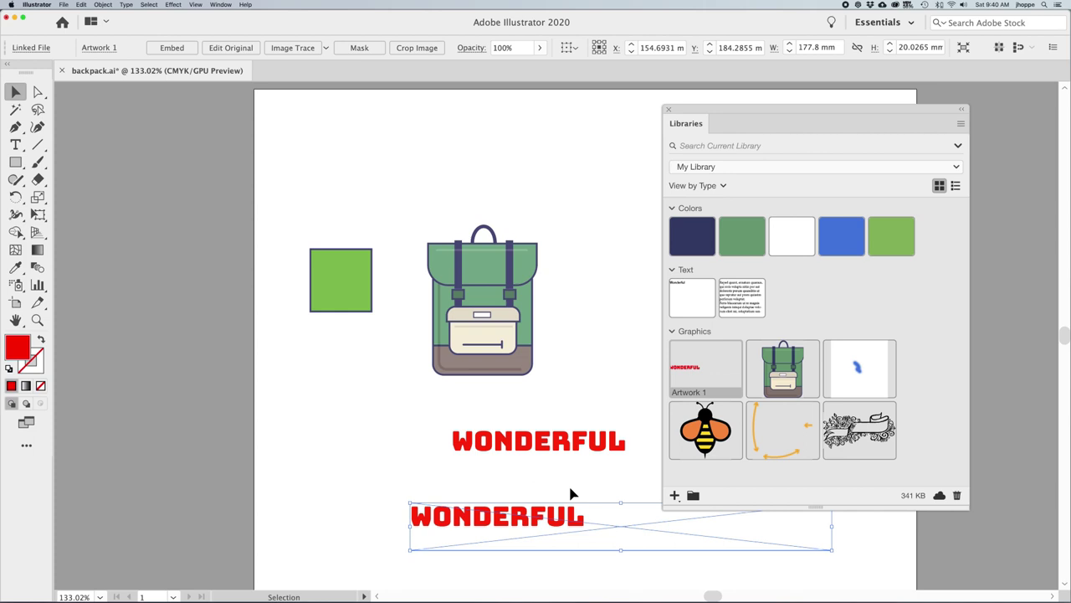
- Move the original red text left beneath the backpack, and reposition and scale the linked copy to about 141 mm wide
{"action": "left_click_drag", "start_coordinate": [553, 441], "coordinate": [391, 426]}
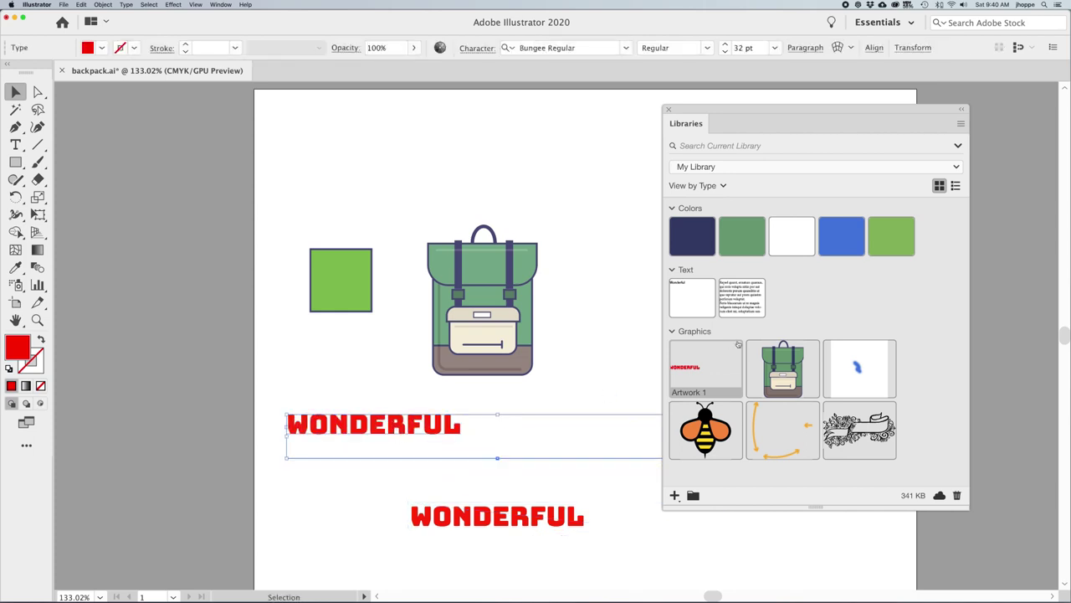
{"action": "left_click_drag", "start_coordinate": [694, 124], "coordinate": [754, 124]}
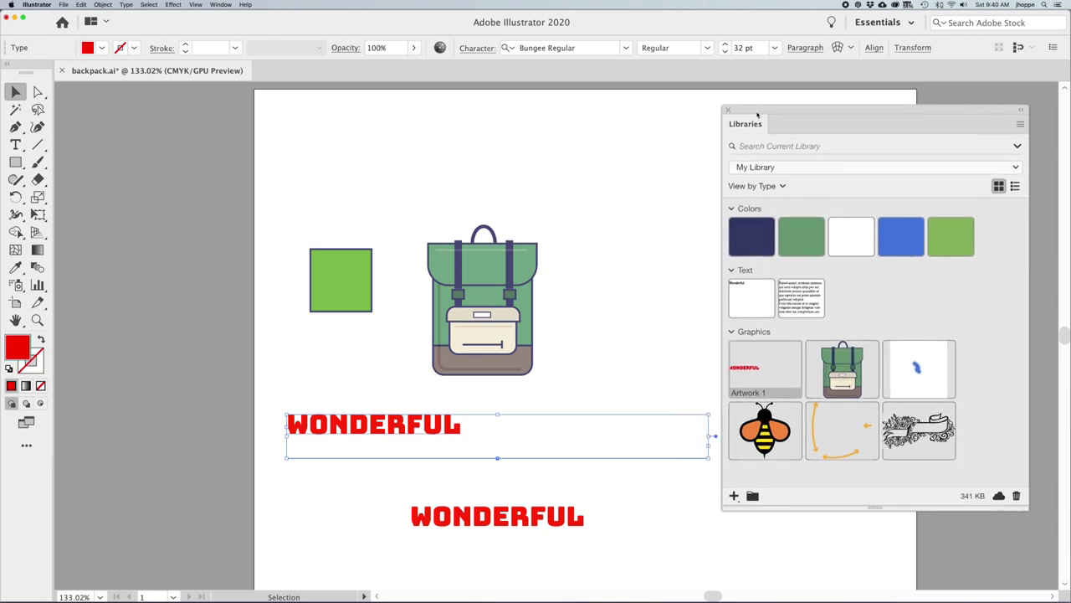
{"action": "left_click_drag", "start_coordinate": [569, 530], "coordinate": [538, 523]}
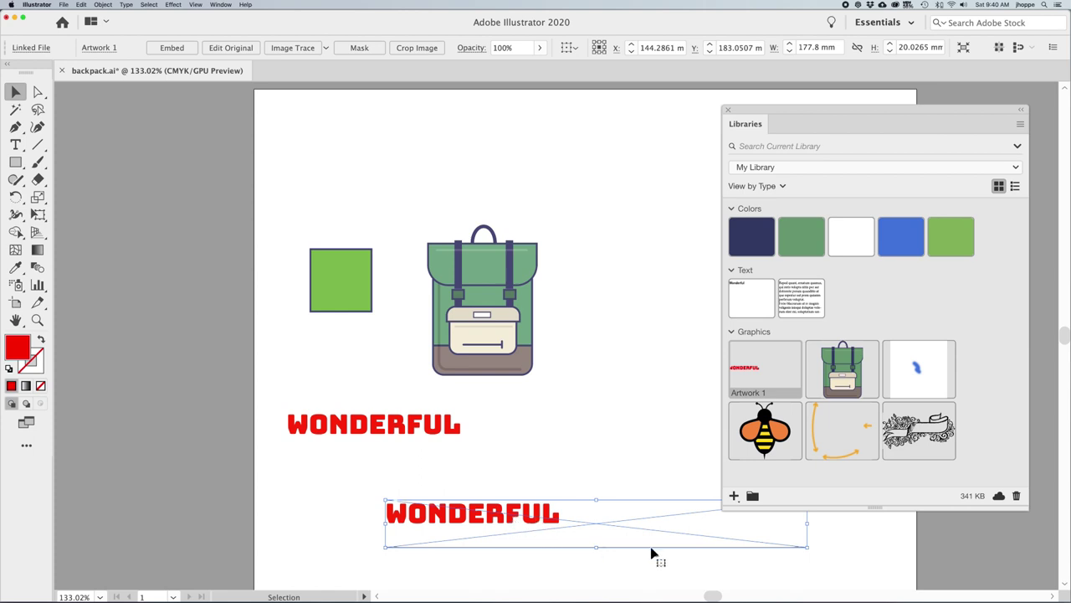
{"action": "left_click_drag", "start_coordinate": [806, 549], "coordinate": [720, 577]}
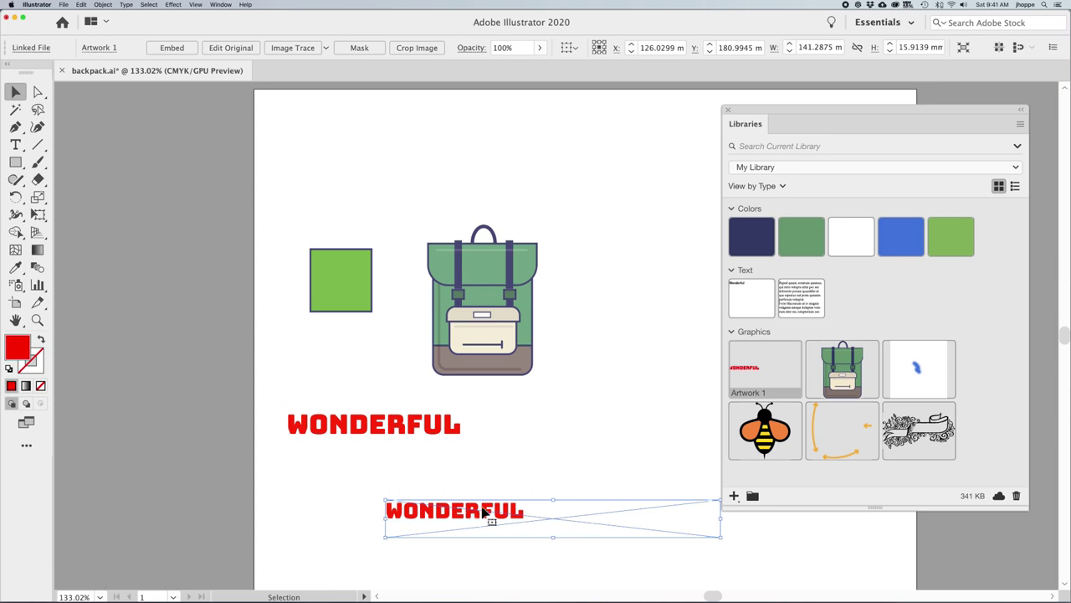
{"action": "left_click", "coordinate": [583, 405]}
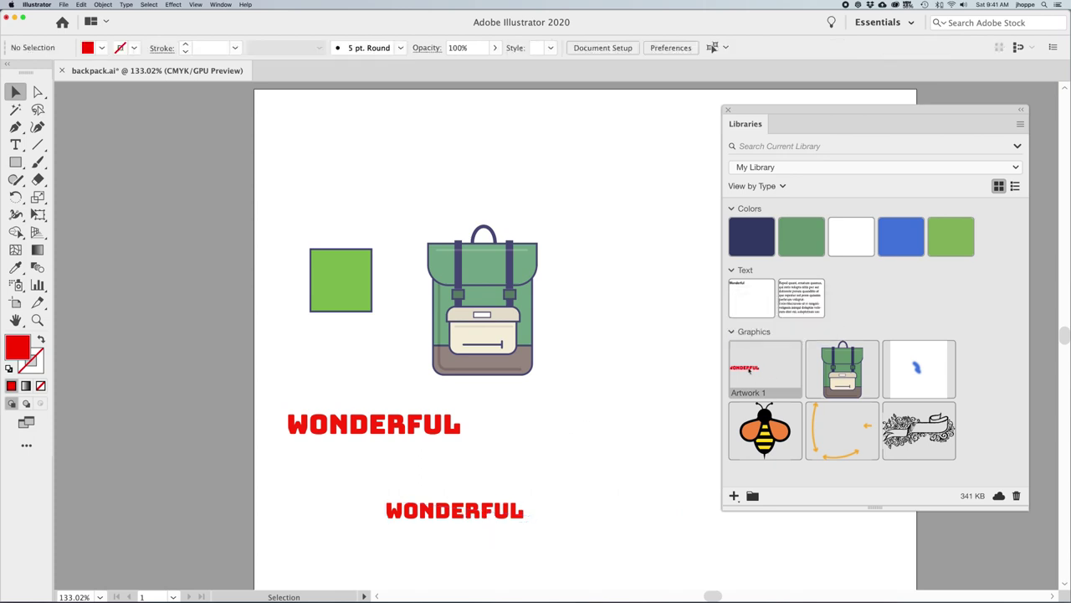
- Open the Artwork 1 library graphic for editing and fill its text with the yellow-green C=20 M=0 swatch
{"action": "double_click", "coordinate": [750, 368]}
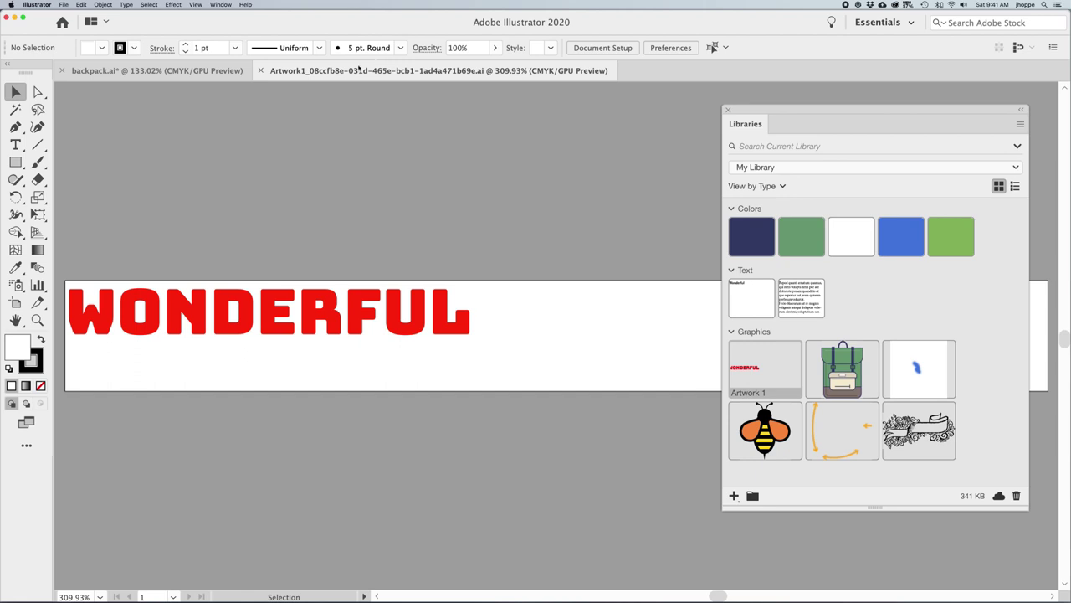
{"action": "left_click", "coordinate": [414, 327]}
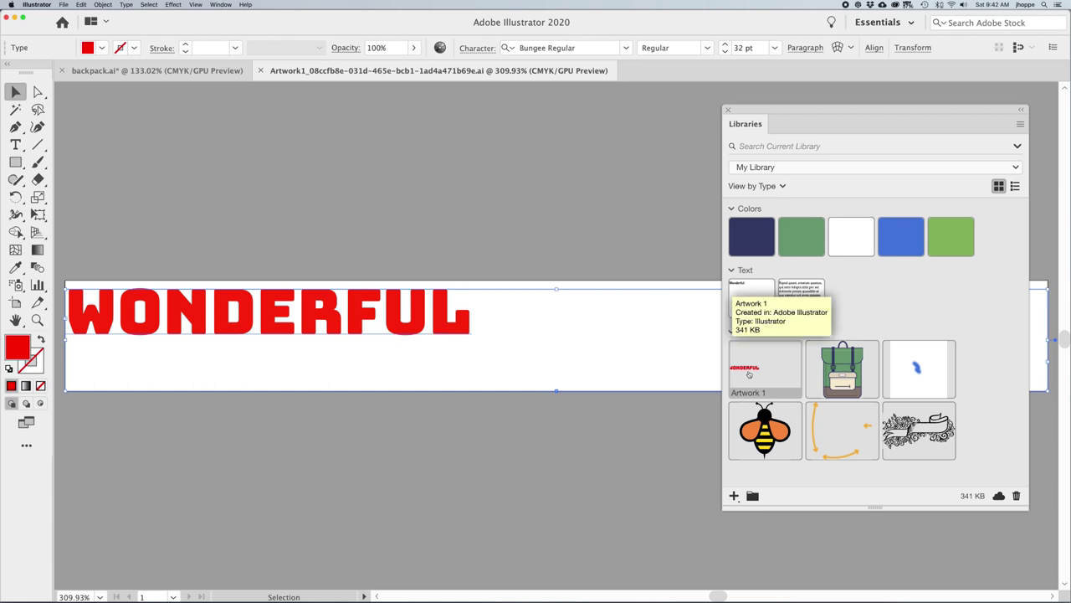
{"action": "left_click", "coordinate": [87, 47]}
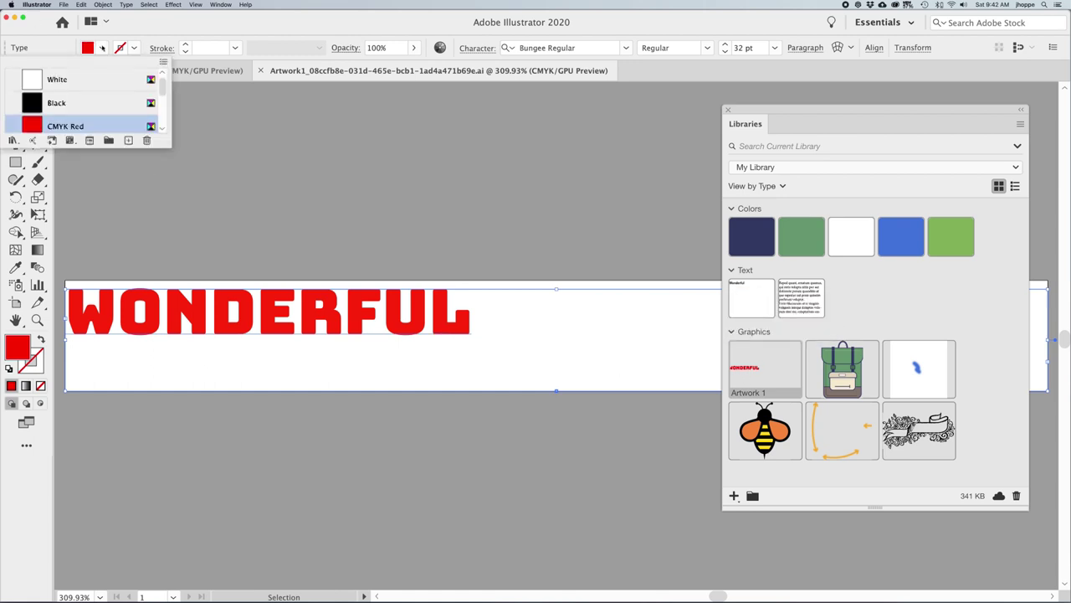
{"action": "scroll", "coordinate": [80, 107], "scroll_direction": "down", "scroll_amount": 5}
{"action": "left_click", "coordinate": [81, 104]}
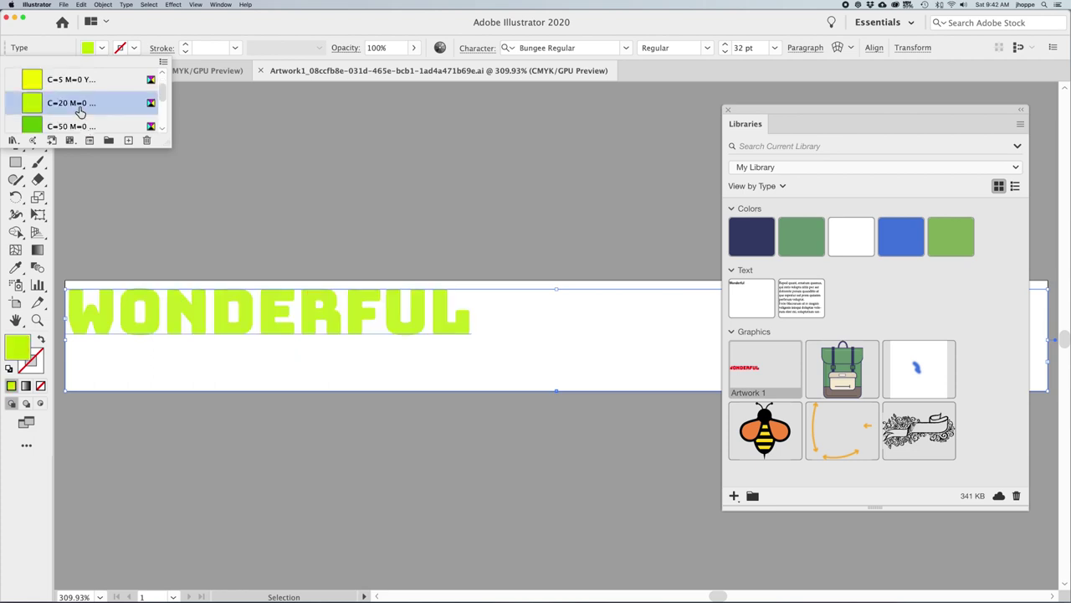
- Set the library graphic's text in Roboto Slab Bold, shrink its text frame close to the word, and deselect it
{"action": "left_click", "coordinate": [624, 48]}
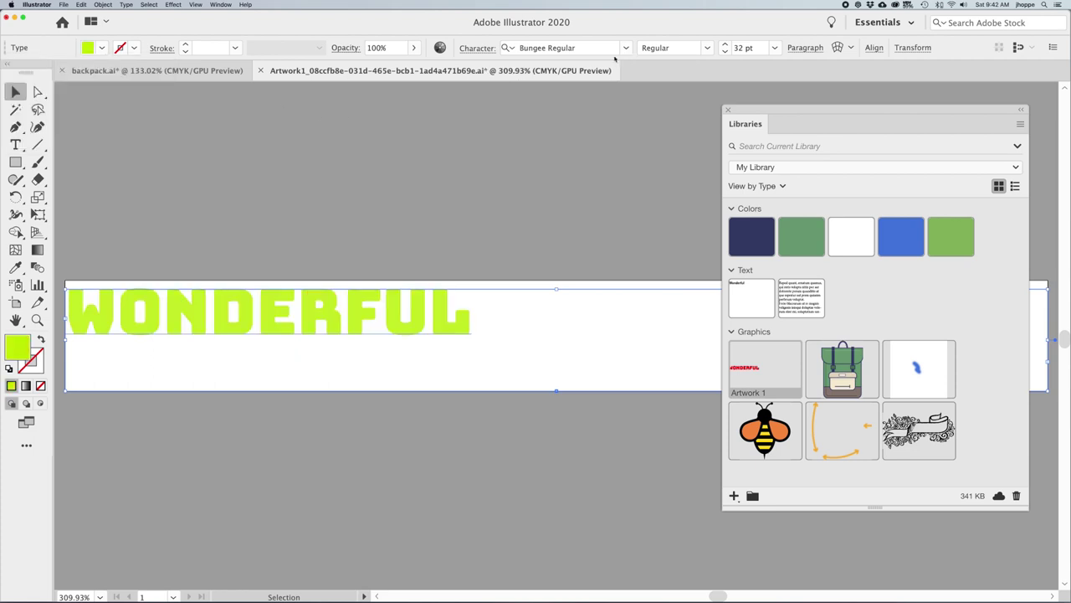
{"action": "left_click", "coordinate": [624, 48]}
{"action": "left_click", "coordinate": [574, 175]}
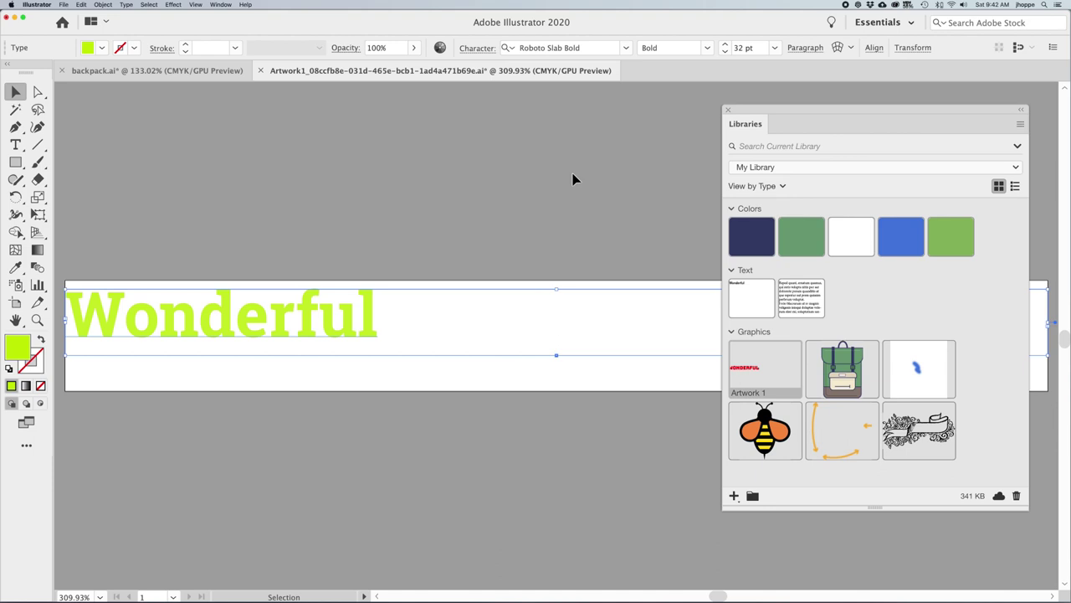
{"action": "key", "text": "super+minus"}
{"action": "key", "text": "super+minus"}
{"action": "key", "text": "super+minus"}
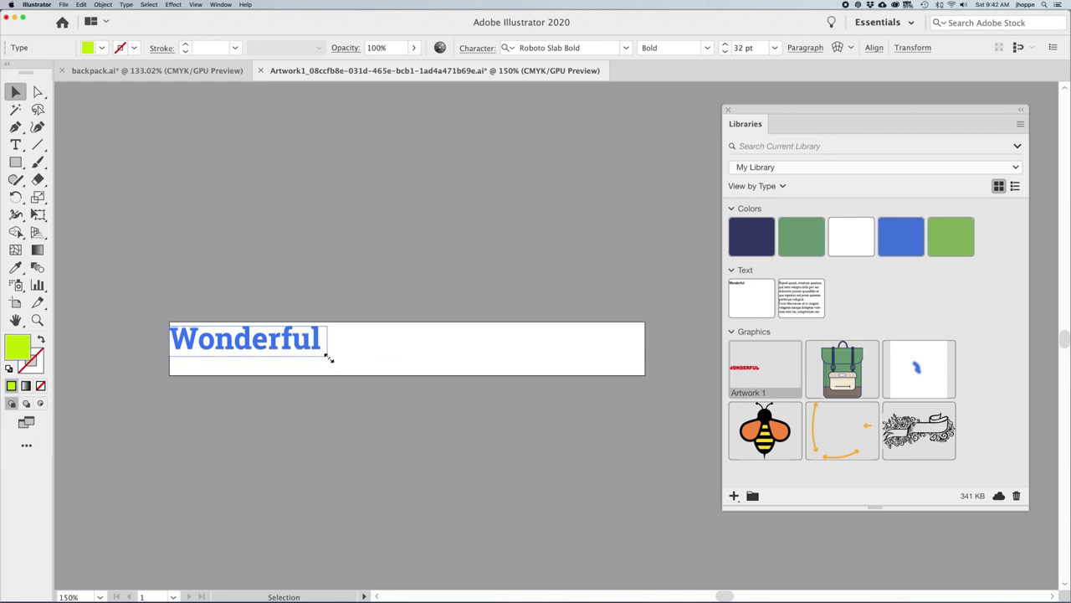
{"action": "left_click", "coordinate": [388, 335]}
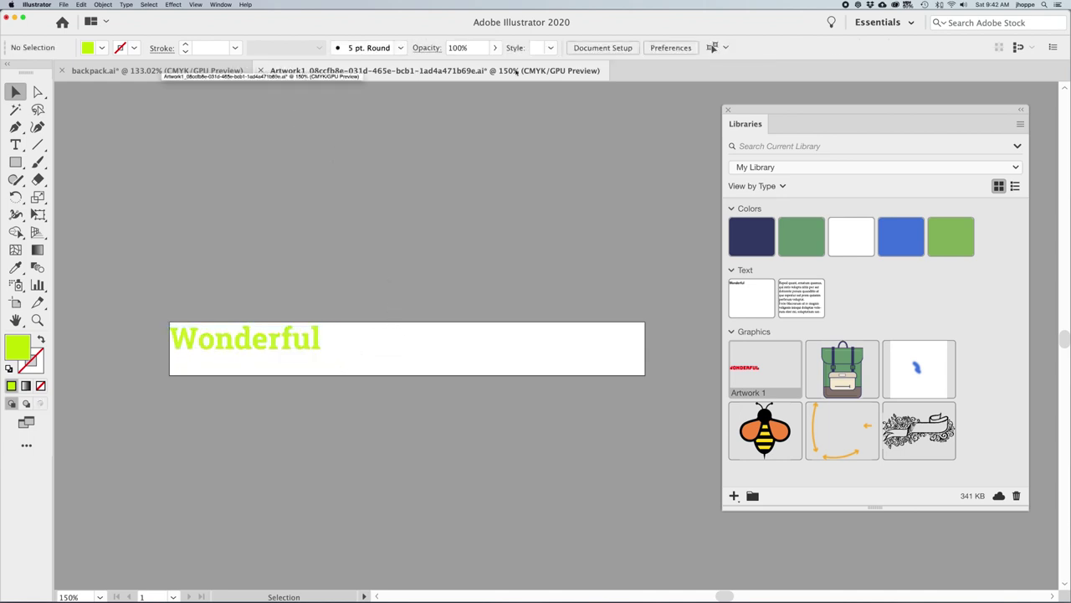
- Save and close the edited library graphic, and move its linked copy up and left beneath the red text
{"action": "left_click", "coordinate": [261, 71]}
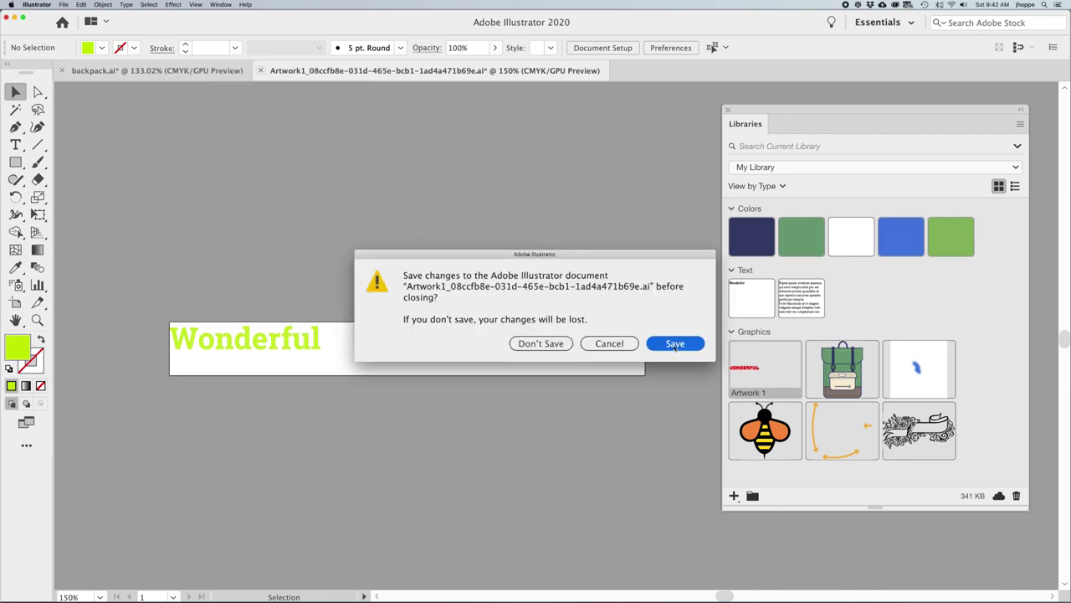
{"action": "left_click", "coordinate": [675, 344]}
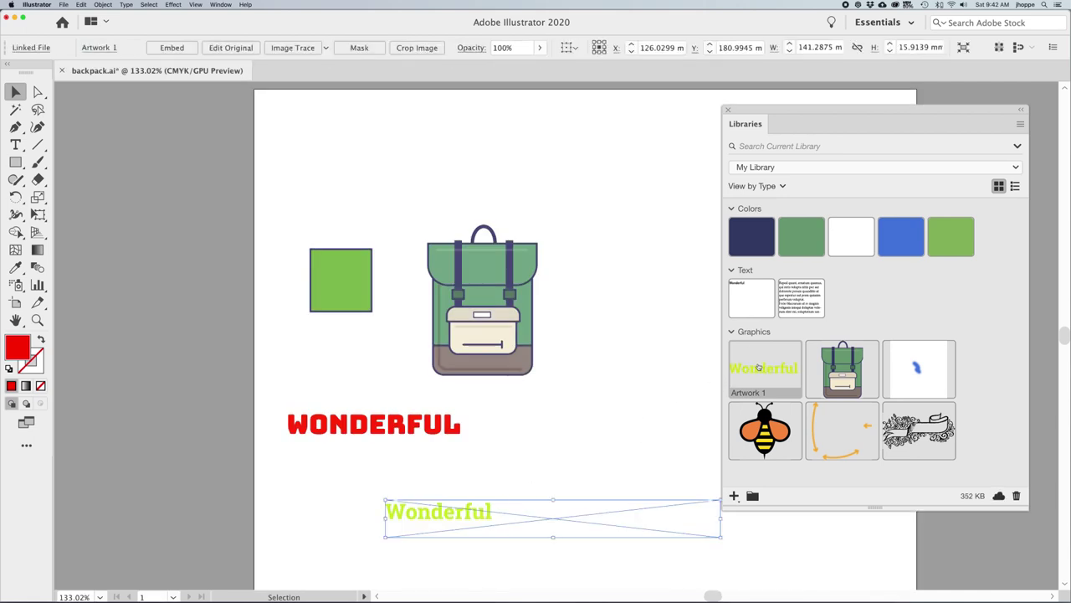
{"action": "left_click_drag", "start_coordinate": [449, 524], "coordinate": [409, 501]}
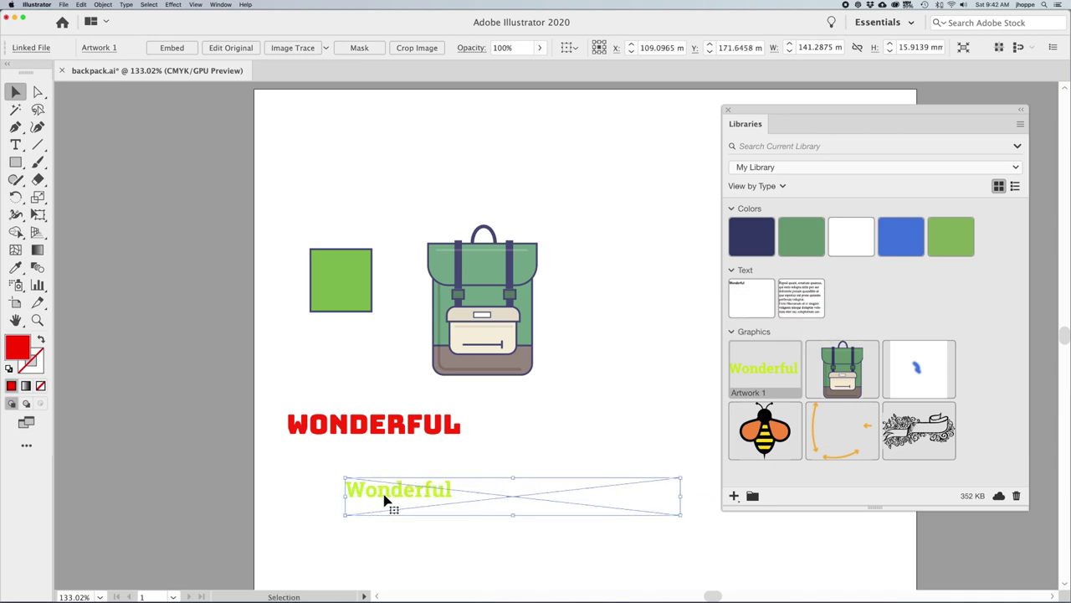
- Examine the placement and editing options of the Artwork 1 library graphic against its linked copy in the document
{"action": "left_click", "coordinate": [533, 431]}
{"action": "right_click", "coordinate": [759, 368]}
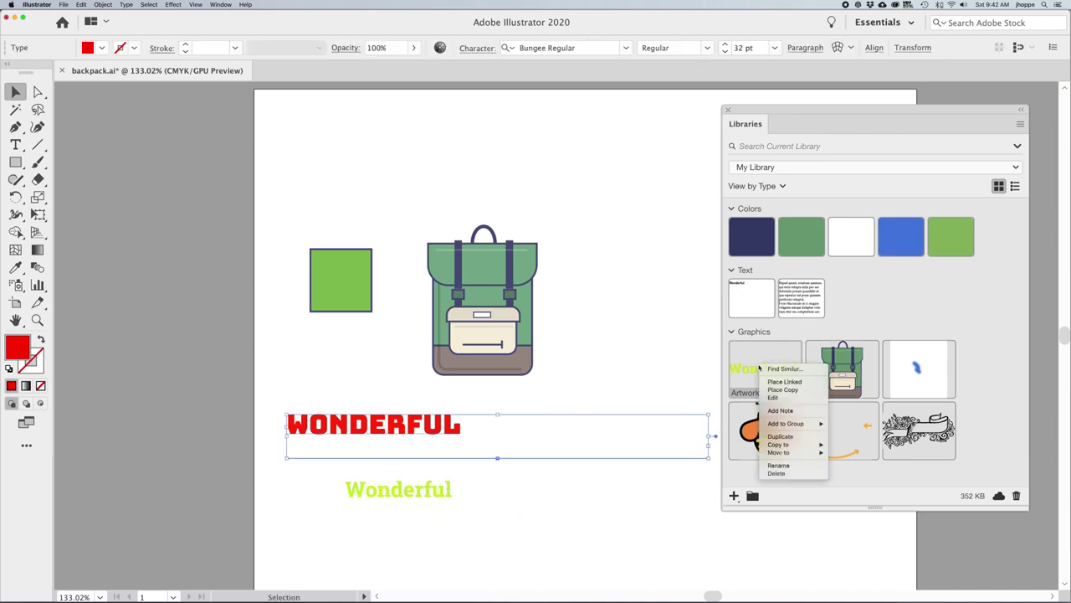
{"action": "left_click", "coordinate": [652, 357]}
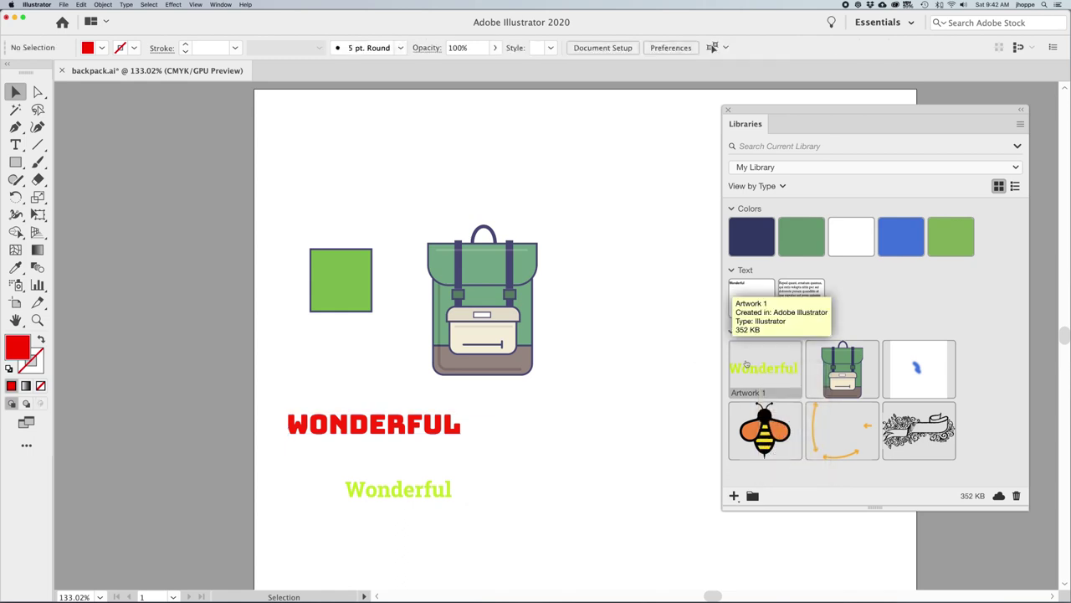
{"action": "left_click_drag", "start_coordinate": [746, 364], "coordinate": [444, 492]}
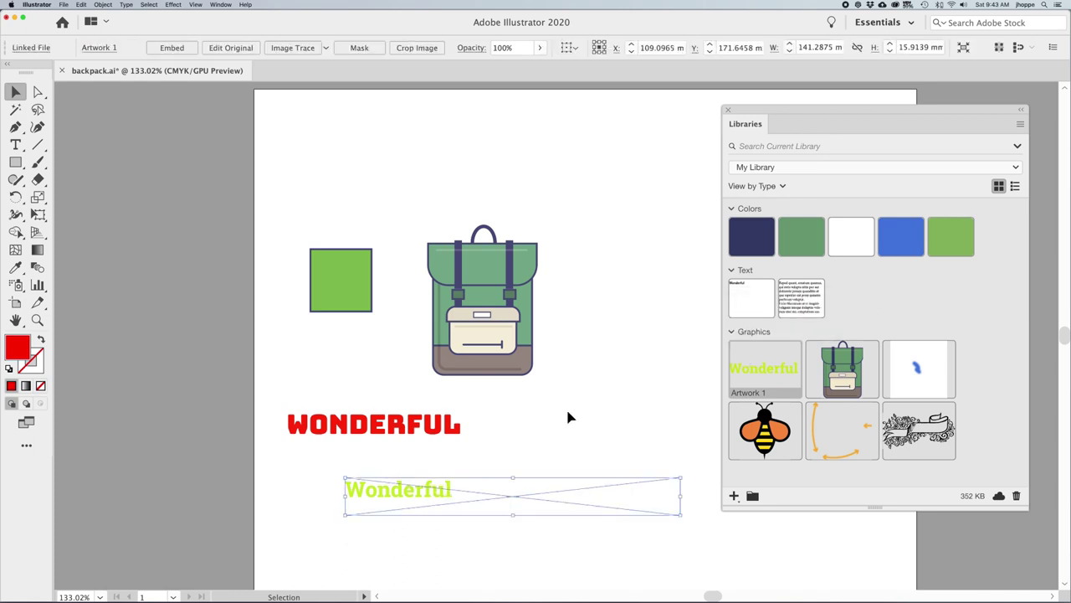
{"action": "left_click", "coordinate": [589, 408]}
{"action": "left_click", "coordinate": [419, 504]}
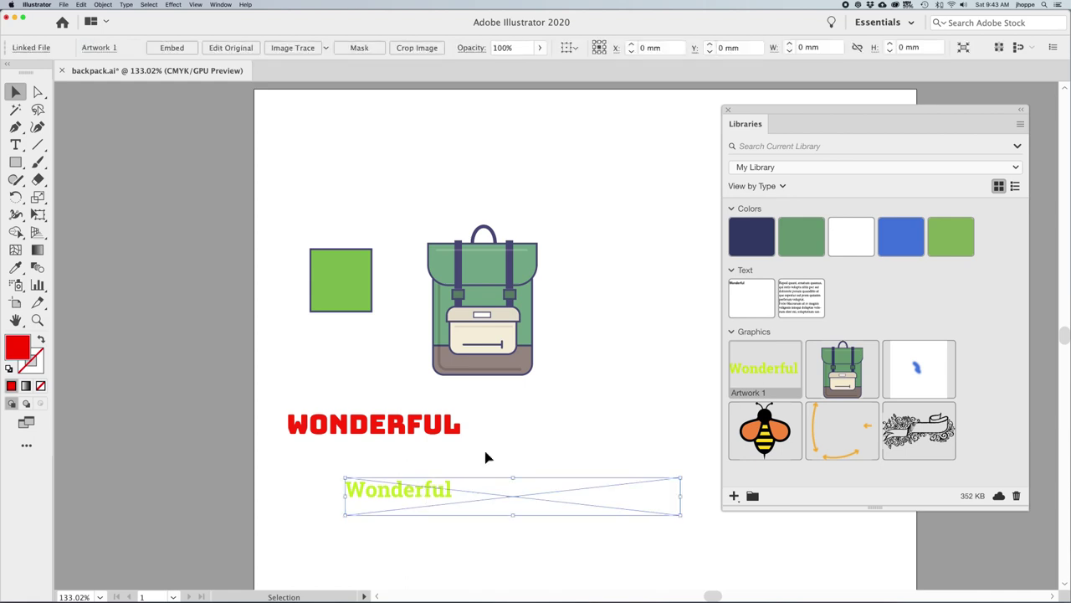
{"action": "right_click", "coordinate": [751, 368]}
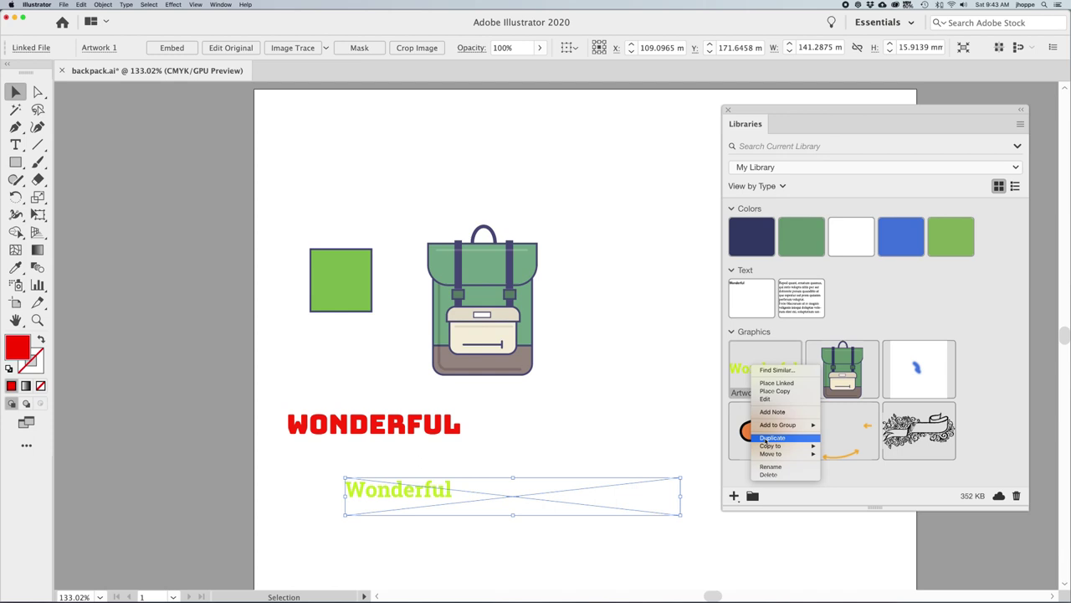
{"action": "left_click", "coordinate": [622, 368]}
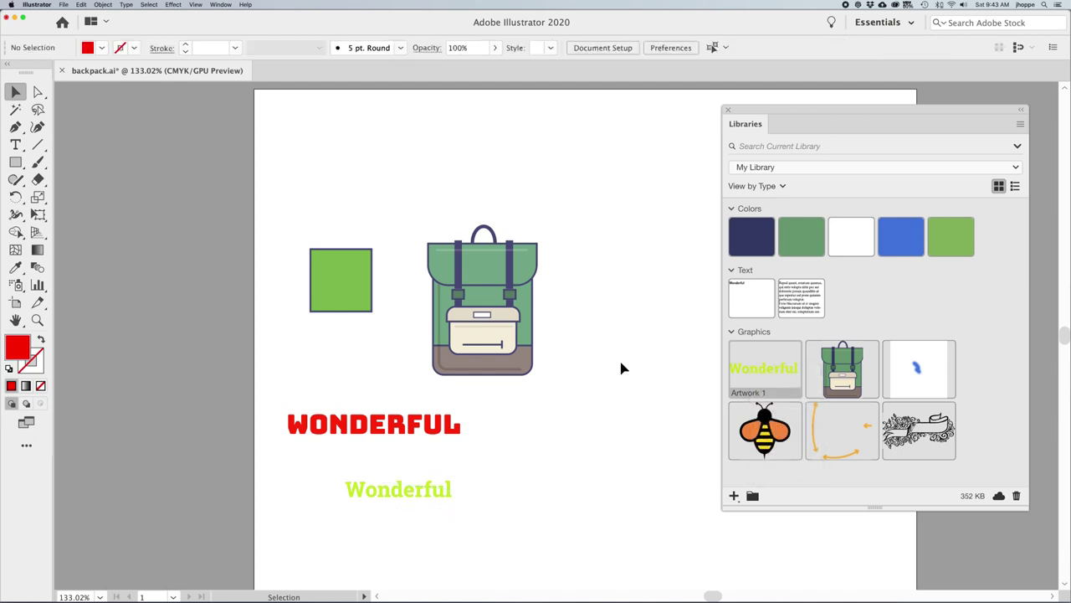
- Delete the linked yellow-green Wonderful copy and shift the red Wonderful text slightly right and down beneath the backpack
{"action": "left_click", "coordinate": [430, 497]}
{"action": "key", "text": "Delete"}
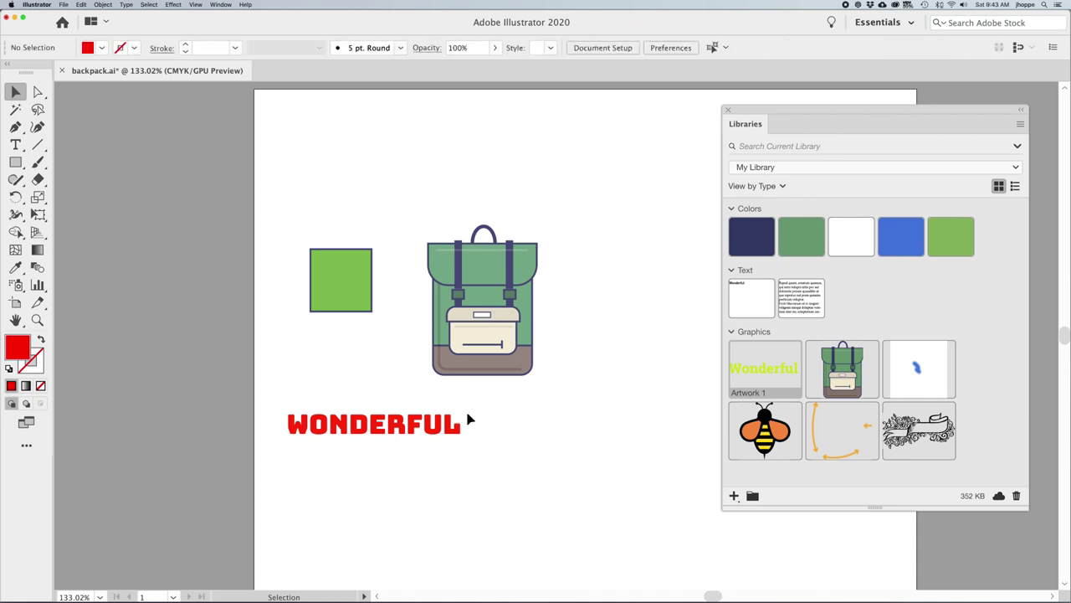
{"action": "left_click", "coordinate": [481, 422]}
{"action": "left_click", "coordinate": [600, 377]}
{"action": "left_click_drag", "start_coordinate": [434, 428], "coordinate": [482, 434]}
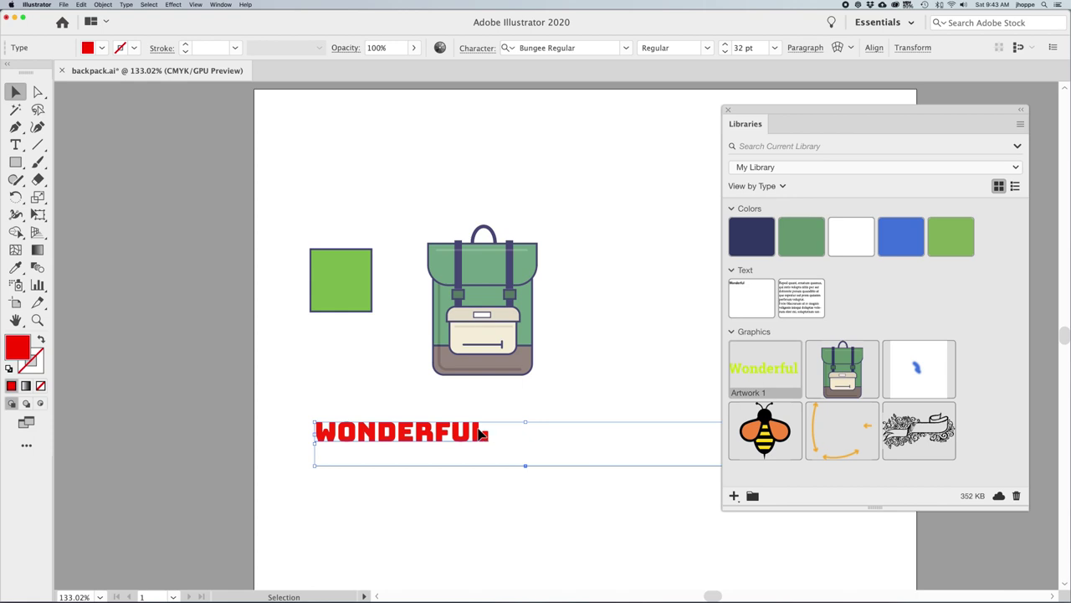
- Set the red Wonderful text in the BakerScript font and deselect it
{"action": "double_click", "coordinate": [483, 434]}
{"action": "left_click", "coordinate": [623, 48]}
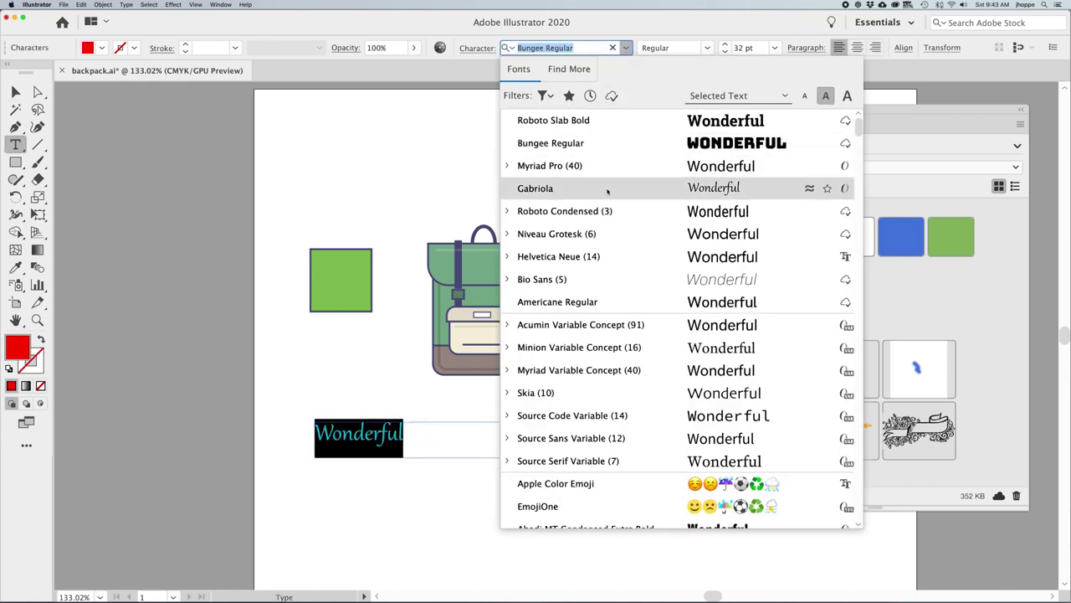
{"action": "scroll", "coordinate": [607, 190], "scroll_direction": "down", "scroll_amount": 15}
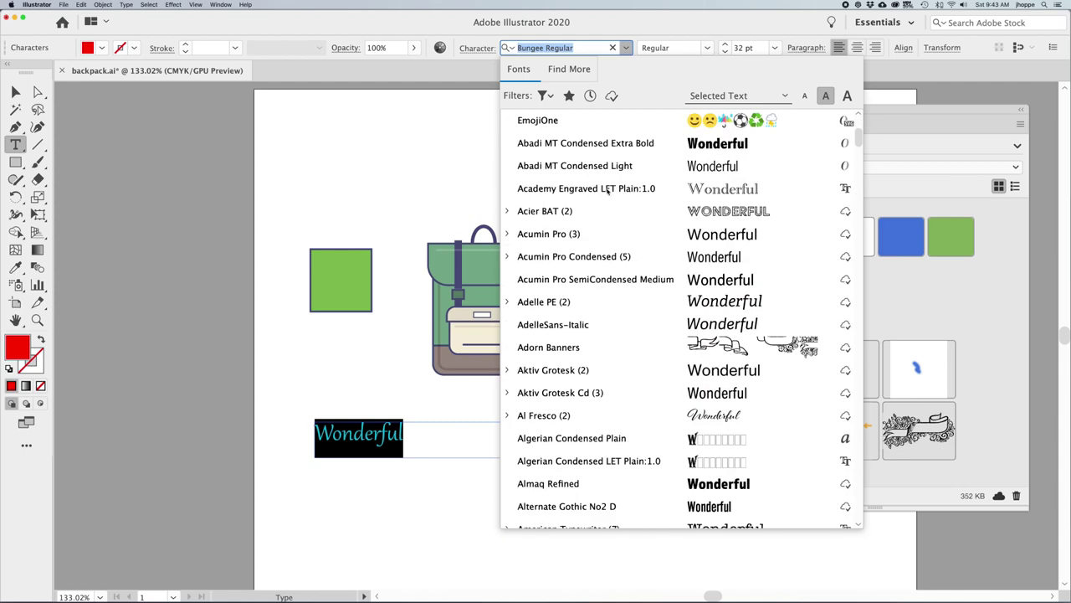
{"action": "scroll", "coordinate": [612, 300], "scroll_direction": "down", "scroll_amount": 10}
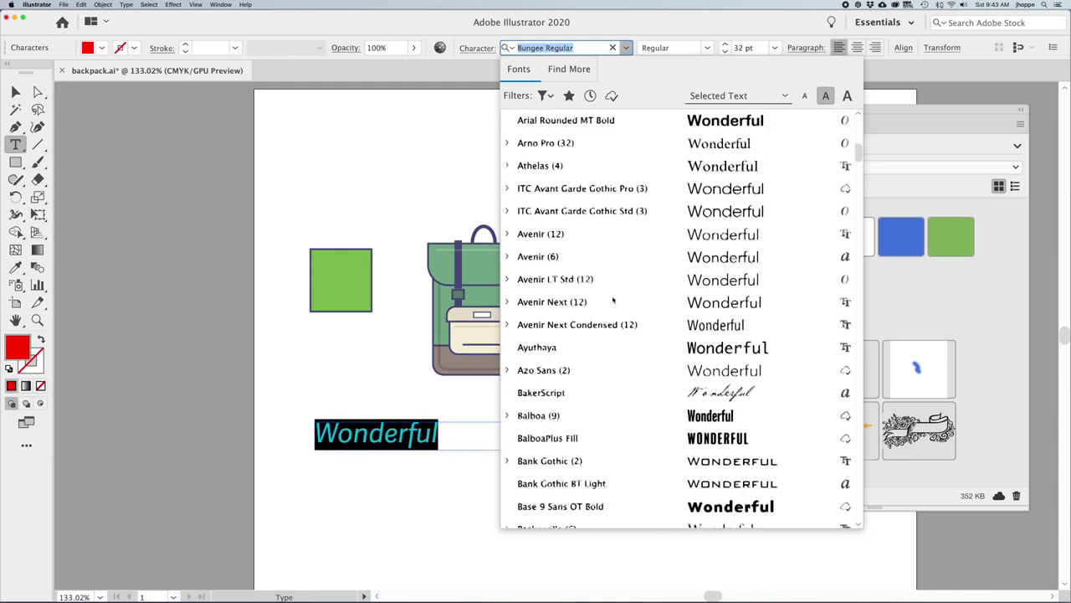
{"action": "left_click", "coordinate": [593, 259]}
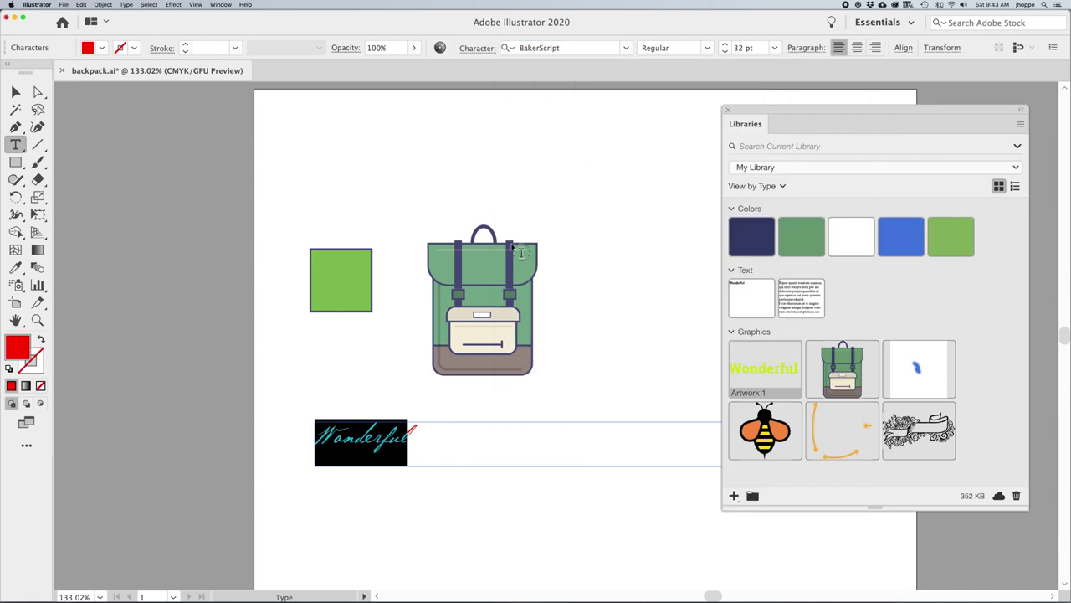
{"action": "key", "text": "Escape"}
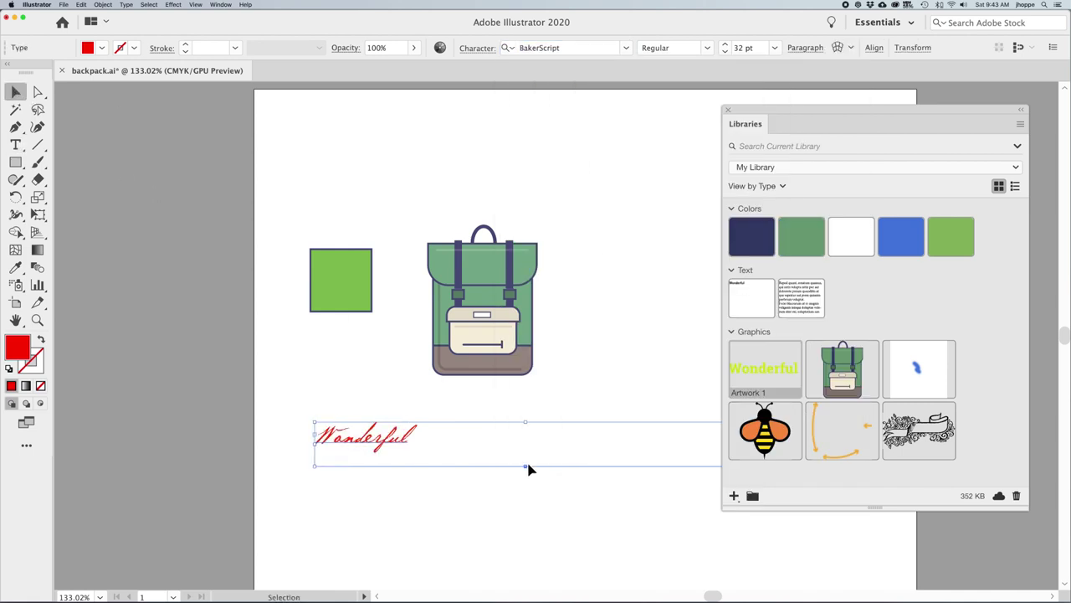
{"action": "key", "text": "super+shift+a"}
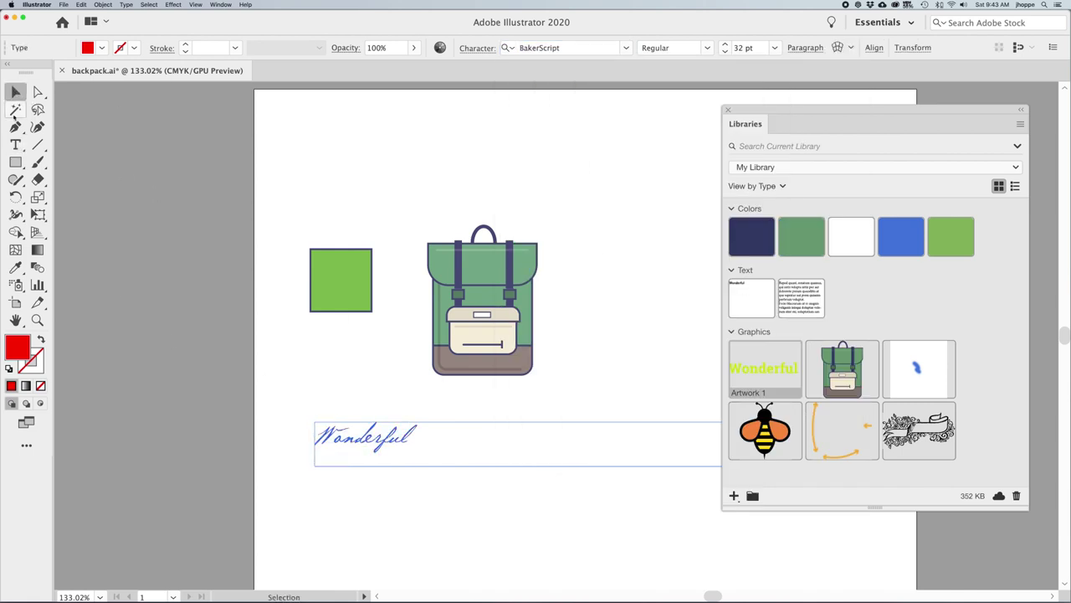
{"action": "left_click", "coordinate": [416, 172]}
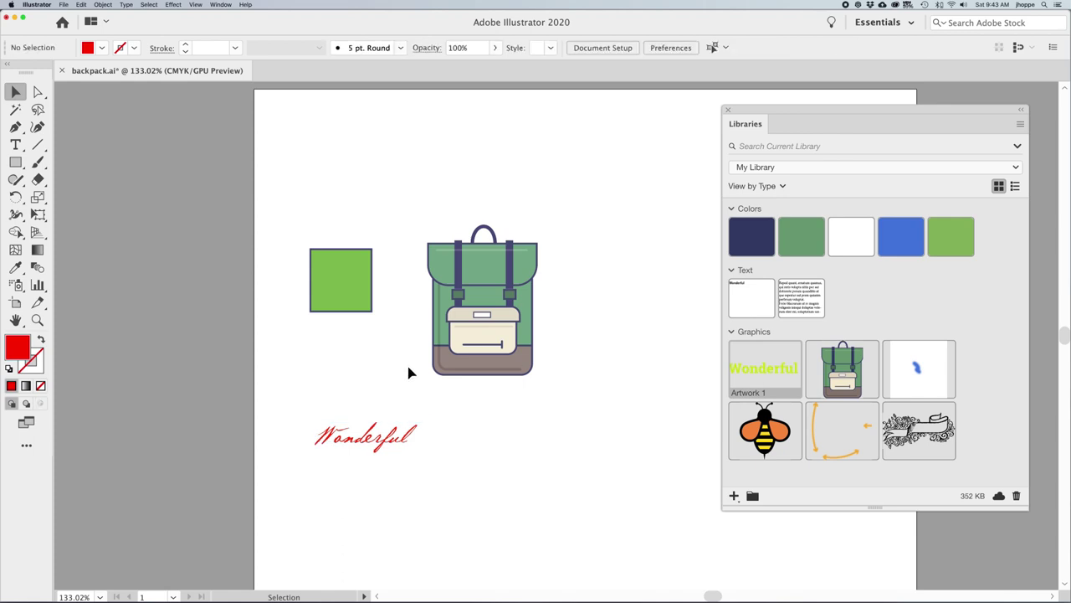
- Select the red script word and show the document's paragraph styles next to the library
{"action": "key", "text": "t"}
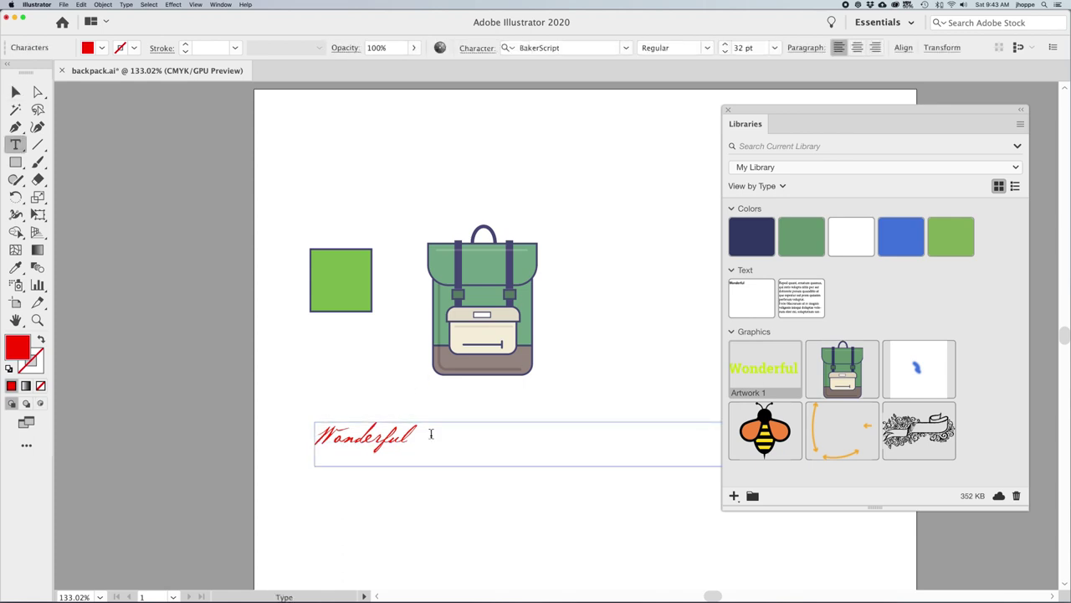
{"action": "left_click_drag", "start_coordinate": [418, 435], "coordinate": [318, 433]}
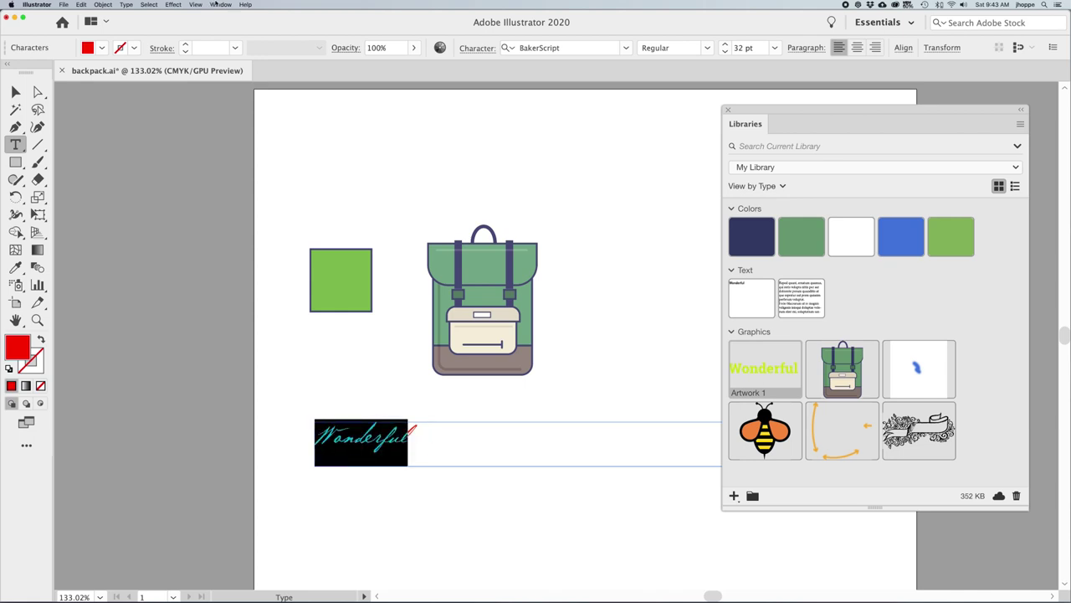
{"action": "left_click", "coordinate": [219, 4]}
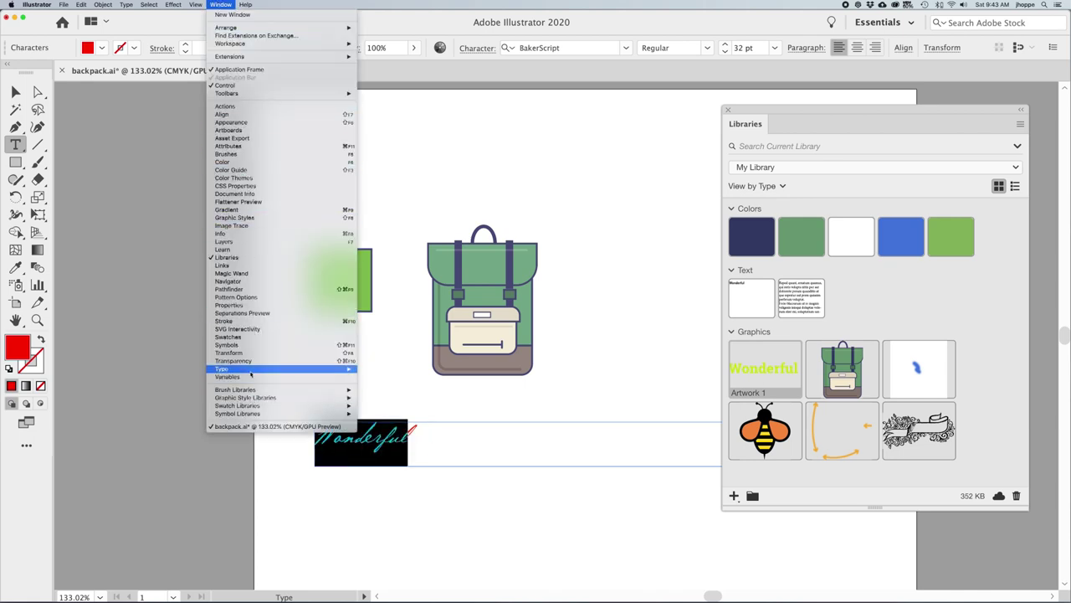
{"action": "mouse_move", "coordinate": [251, 370]}
{"action": "left_click", "coordinate": [391, 412]}
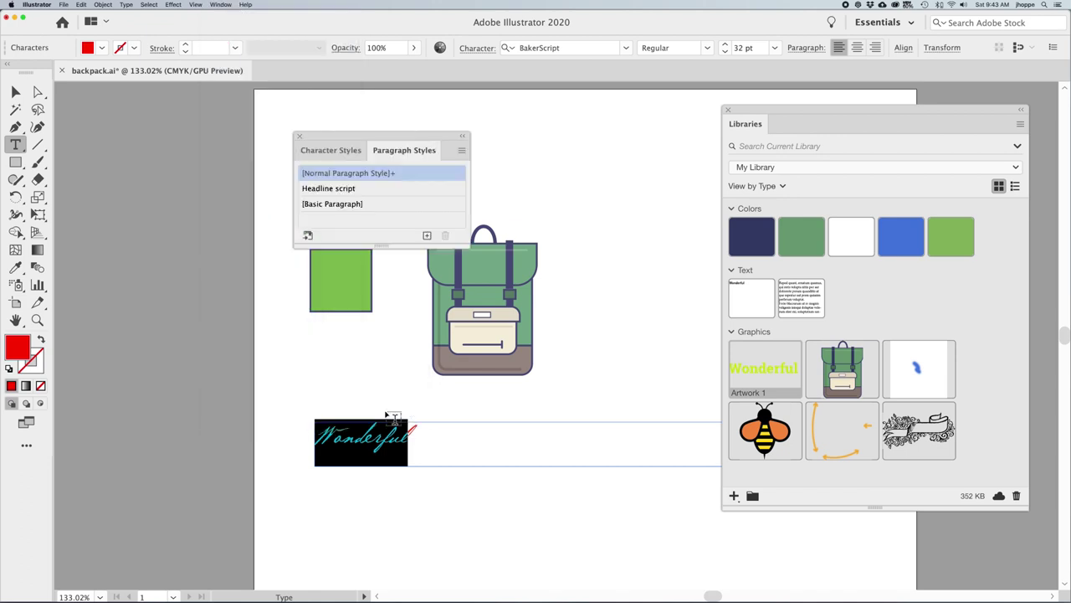
{"action": "left_click_drag", "start_coordinate": [593, 162], "coordinate": [598, 191]}
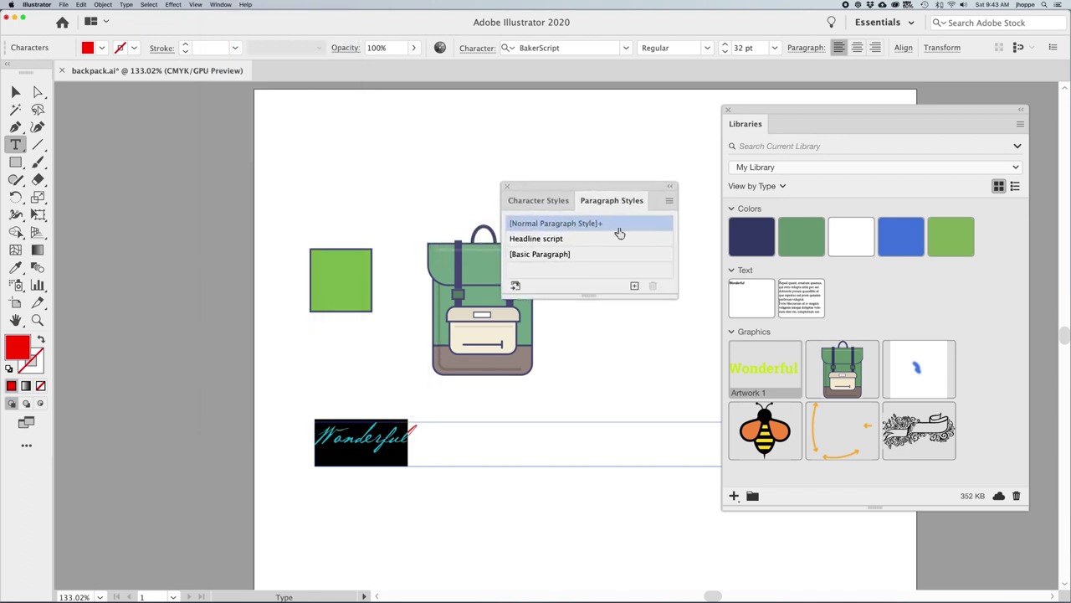
- Create a paragraph style named Wonderful Script from the selected text and add it to My Library
{"action": "left_click", "coordinate": [669, 201]}
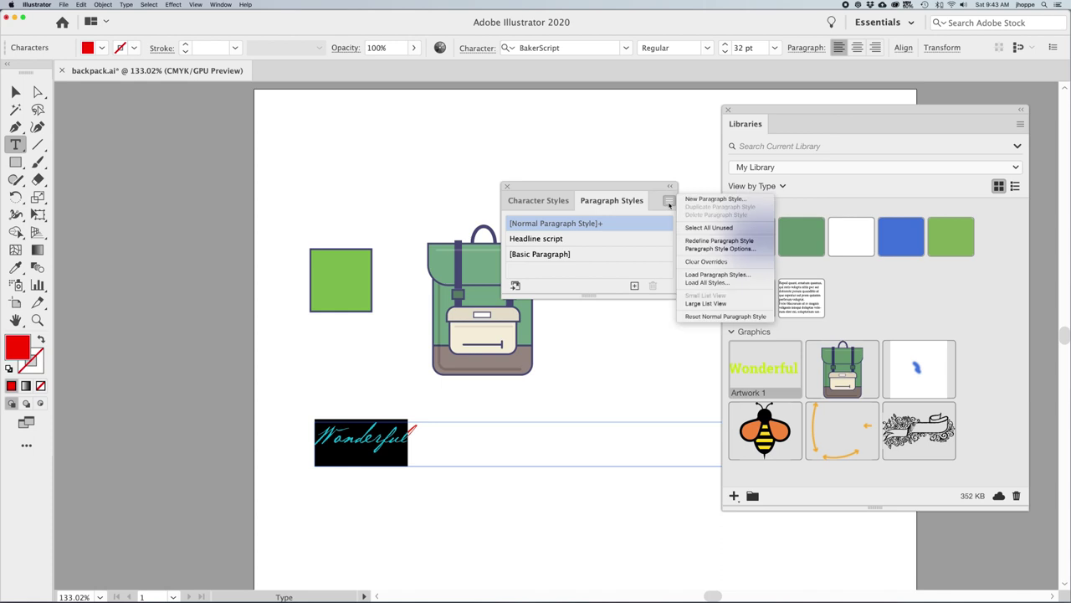
{"action": "left_click", "coordinate": [710, 201]}
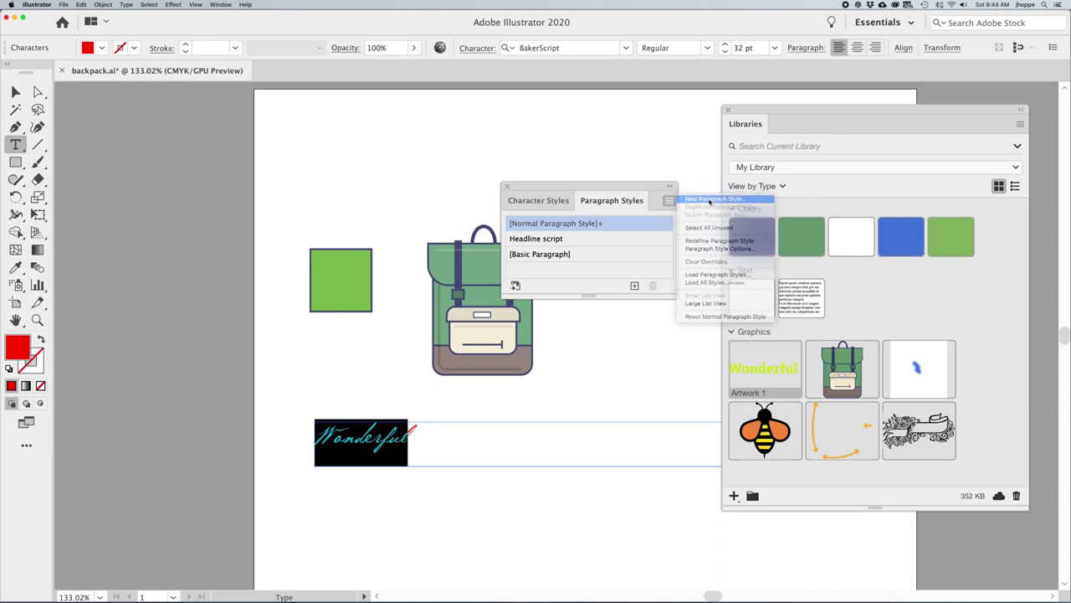
{"action": "type", "text": "Wonderful Script"}
{"action": "scroll", "coordinate": [567, 264], "scroll_direction": "down", "scroll_amount": 2}
{"action": "scroll", "coordinate": [559, 283], "scroll_direction": "up", "scroll_amount": 2}
{"action": "scroll", "coordinate": [502, 288], "scroll_direction": "down", "scroll_amount": 2}
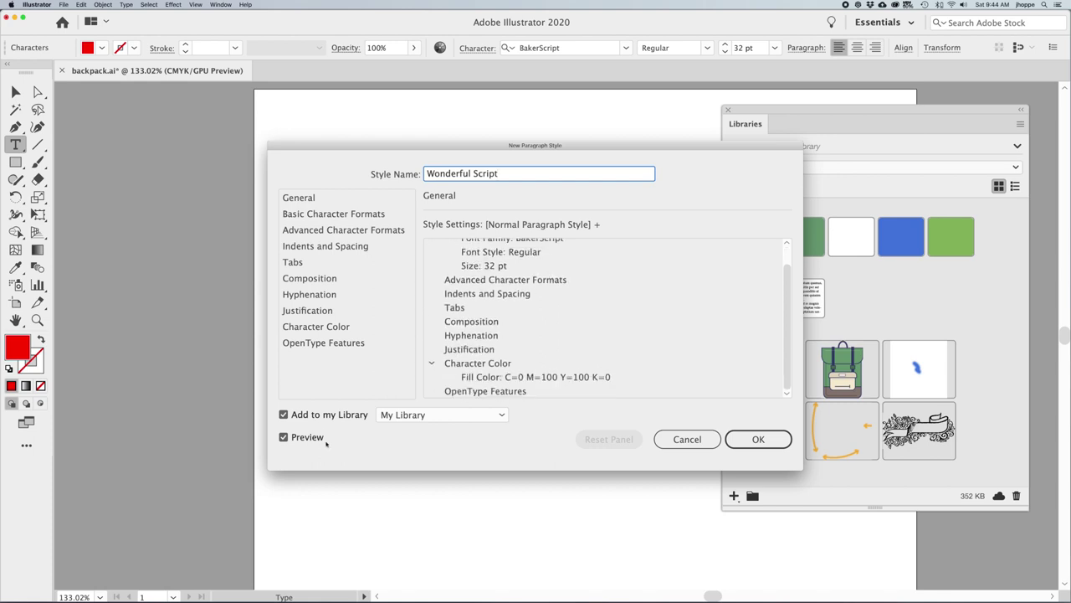
{"action": "left_click", "coordinate": [432, 414]}
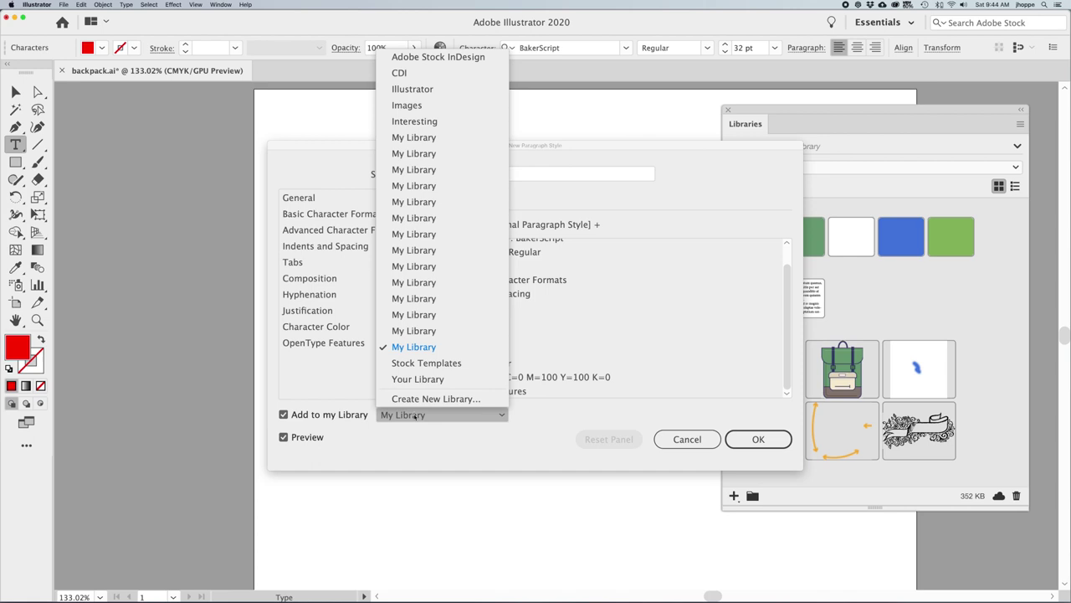
{"action": "left_click", "coordinate": [431, 416]}
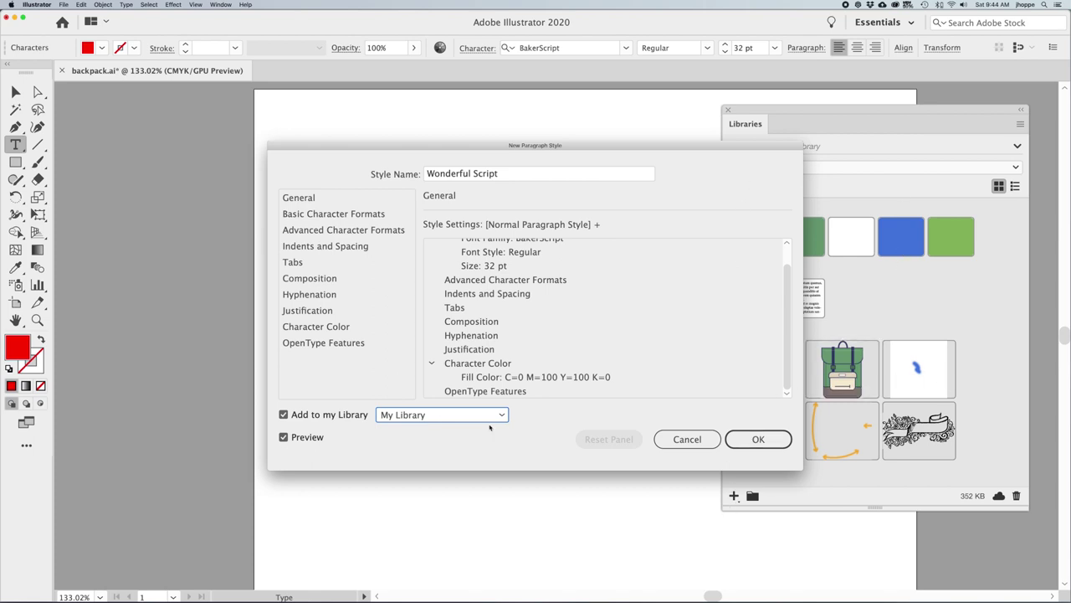
{"action": "left_click", "coordinate": [759, 440]}
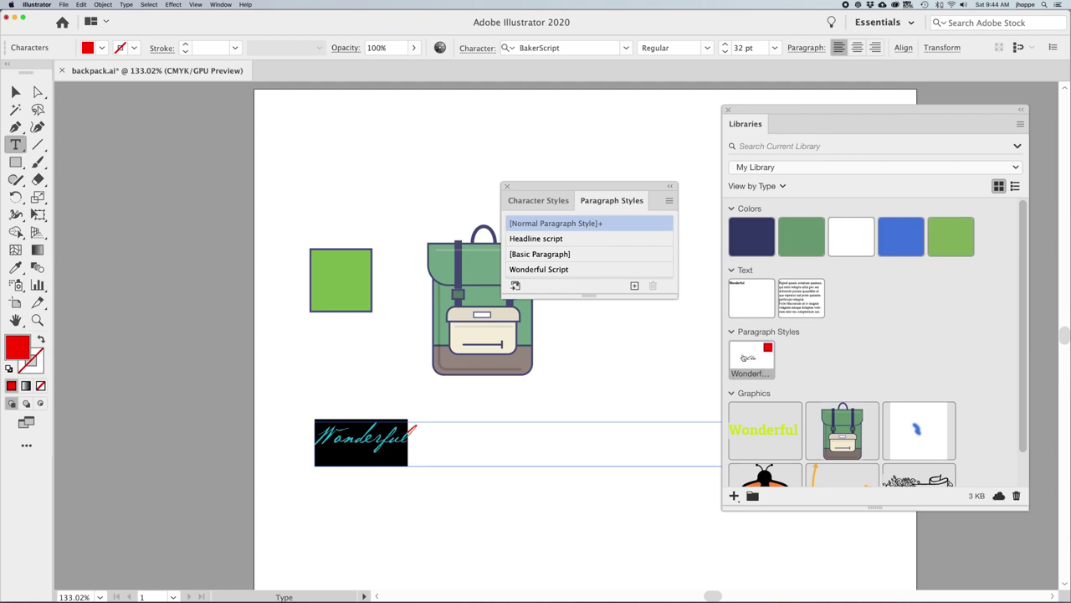
- Delete the red script Wonderful text frame beneath the backpack
{"action": "left_click", "coordinate": [15, 91]}
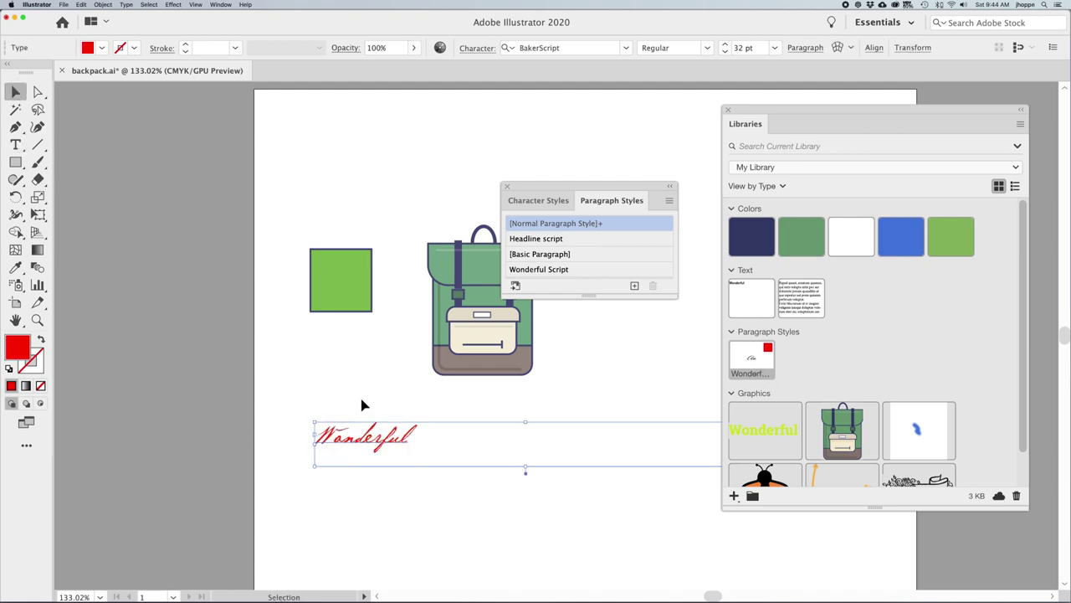
{"action": "key", "text": "Delete"}
{"action": "key", "text": "t"}
{"action": "left_click", "coordinate": [402, 443]}
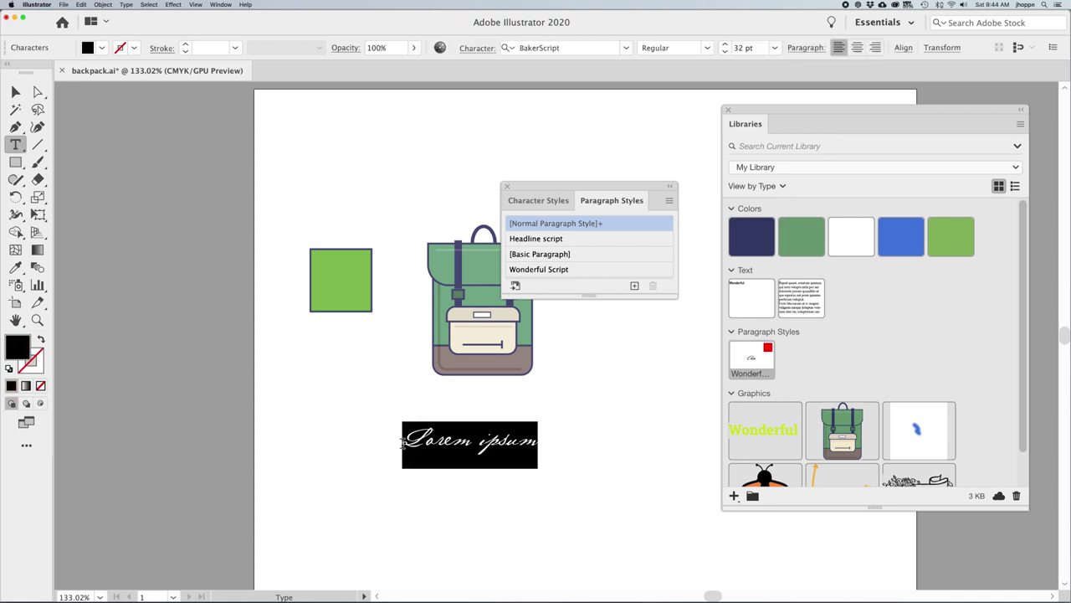
{"action": "key", "text": "BackSpace"}
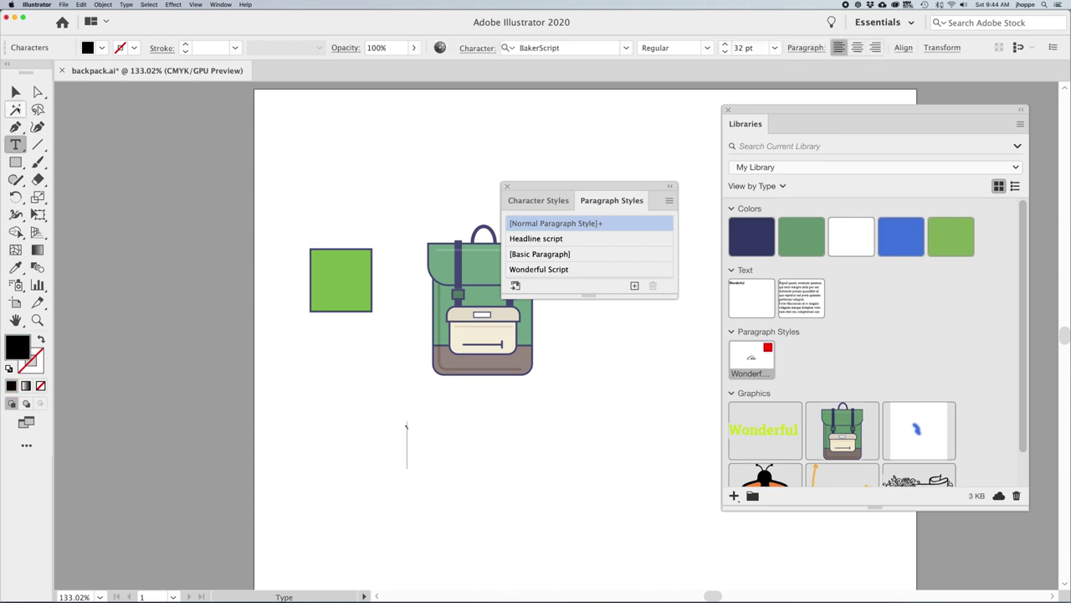
{"action": "left_click", "coordinate": [15, 94]}
- Draw an area text frame with placeholder text beneath the backpack and set the text in Gabriola
{"action": "key", "text": "t"}
{"action": "left_click_drag", "start_coordinate": [422, 429], "coordinate": [650, 580]}
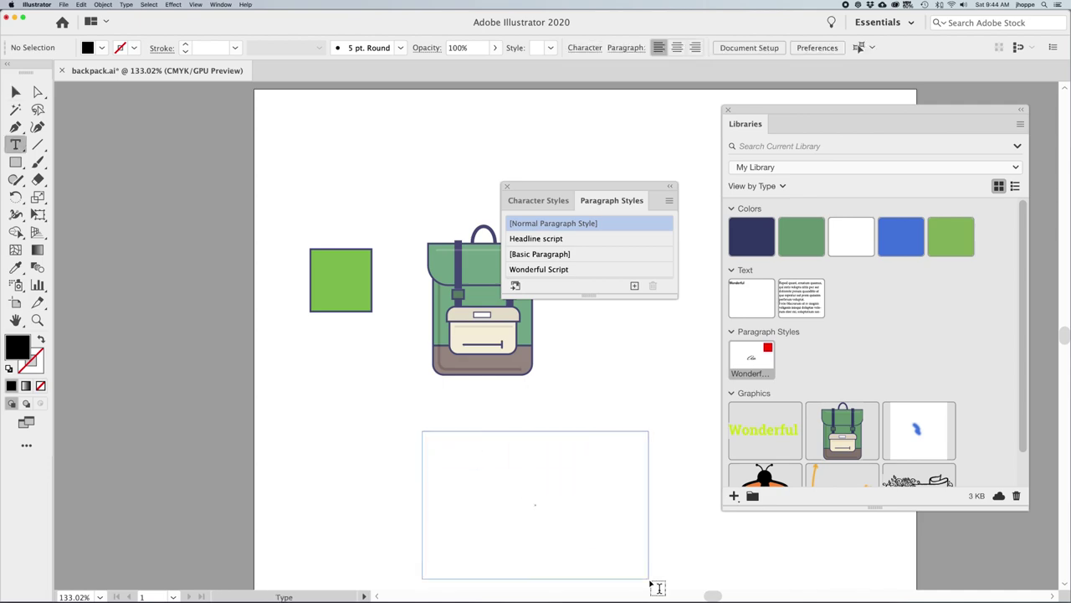
{"action": "left_click", "coordinate": [625, 48]}
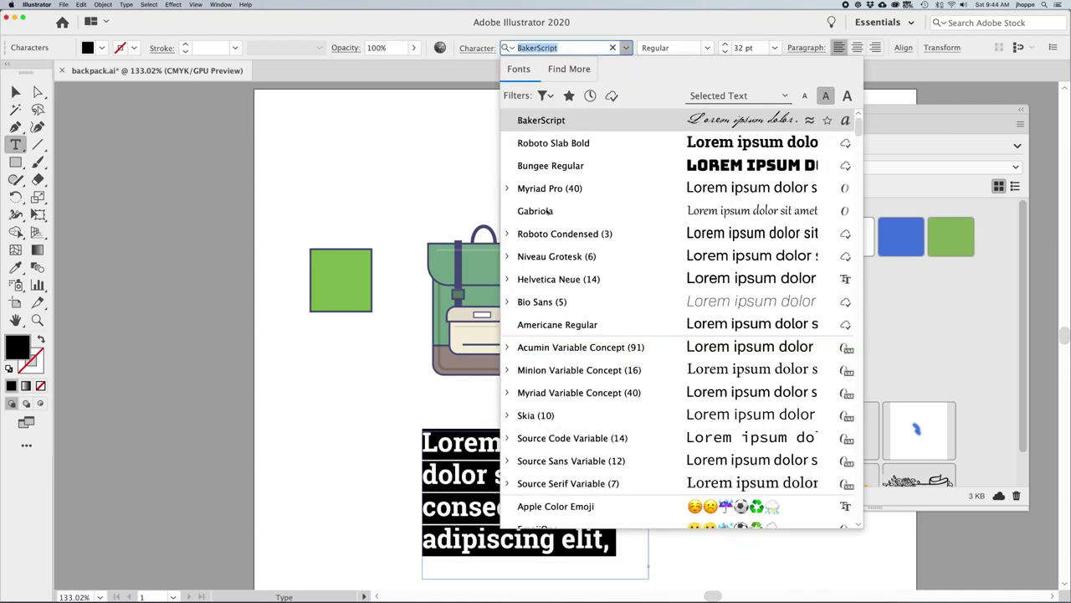
{"action": "left_click", "coordinate": [548, 207]}
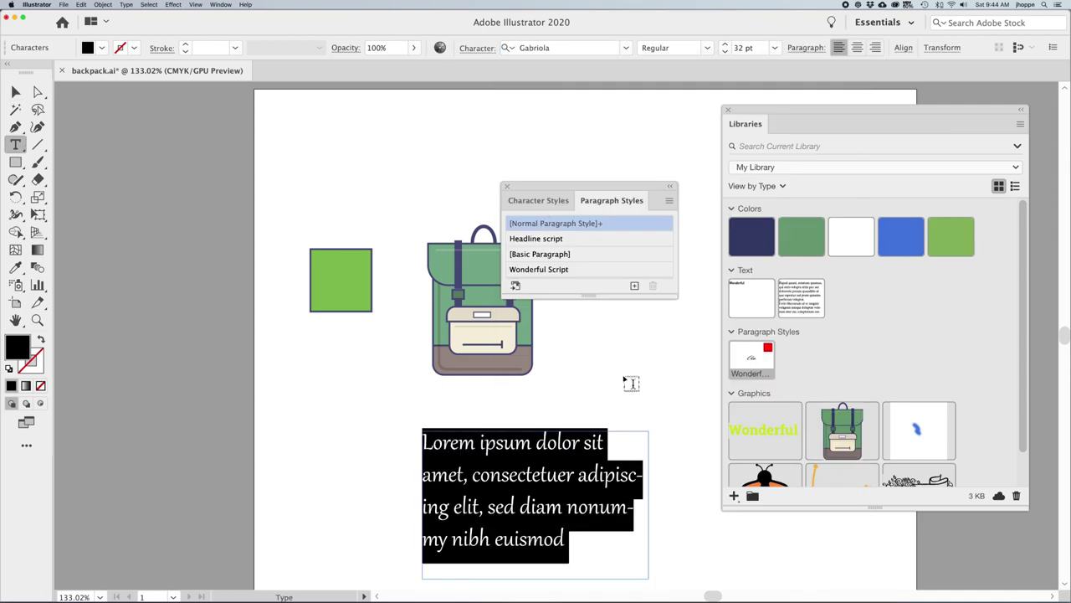
- Apply the library's Wonderful Script paragraph style to the placeholder text, and move its frame slightly left beneath the backpack
{"action": "left_click", "coordinate": [756, 357]}
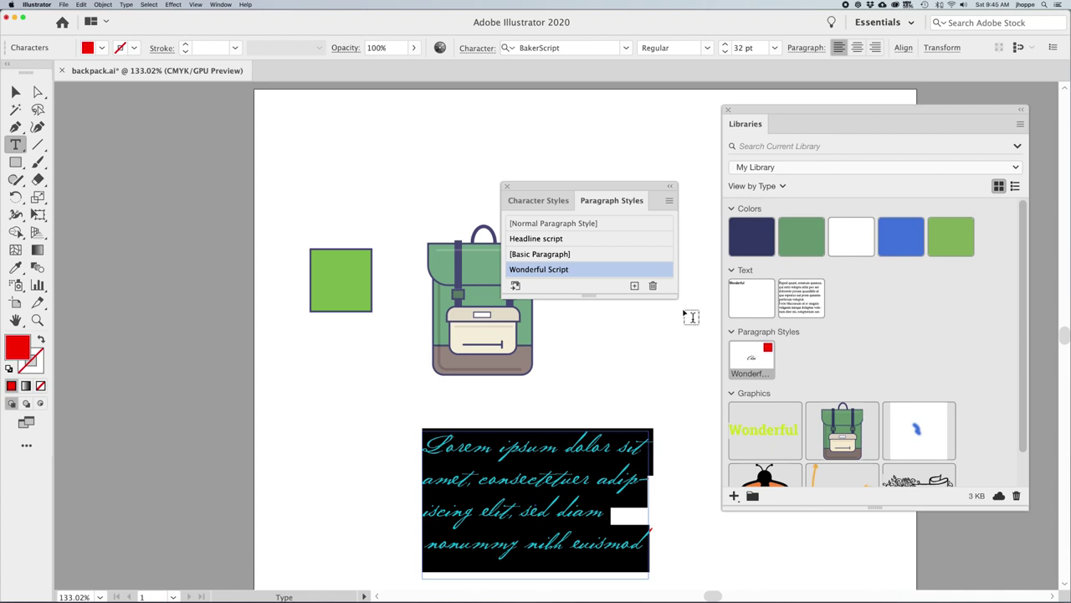
{"action": "left_click", "coordinate": [507, 187]}
{"action": "left_click", "coordinate": [15, 91]}
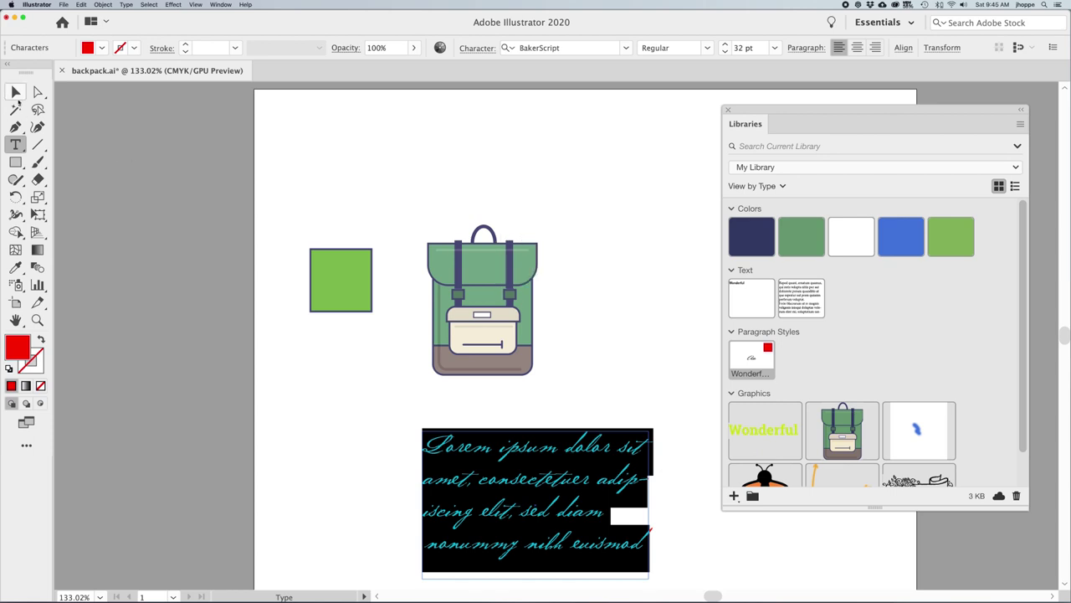
{"action": "left_click_drag", "start_coordinate": [596, 498], "coordinate": [559, 494]}
{"action": "left_click", "coordinate": [511, 350]}
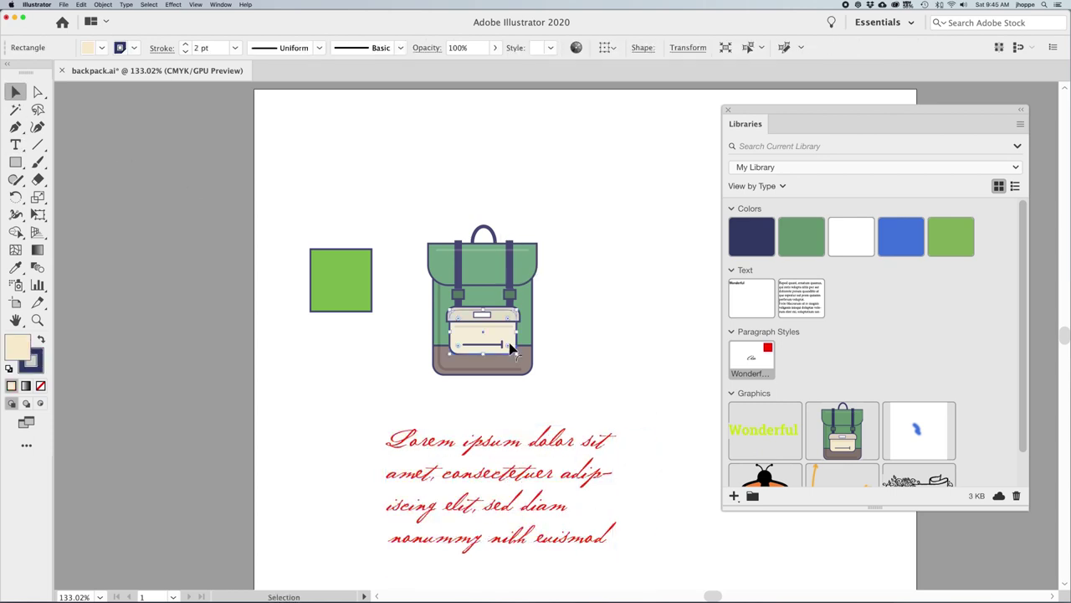
- Deselect all artwork, enlarge the Libraries panel so that every stored graphic shows, and move it toward the upper part of the artboard
{"action": "left_click", "coordinate": [414, 292]}
{"action": "left_click", "coordinate": [364, 290]}
{"action": "left_click", "coordinate": [581, 287]}
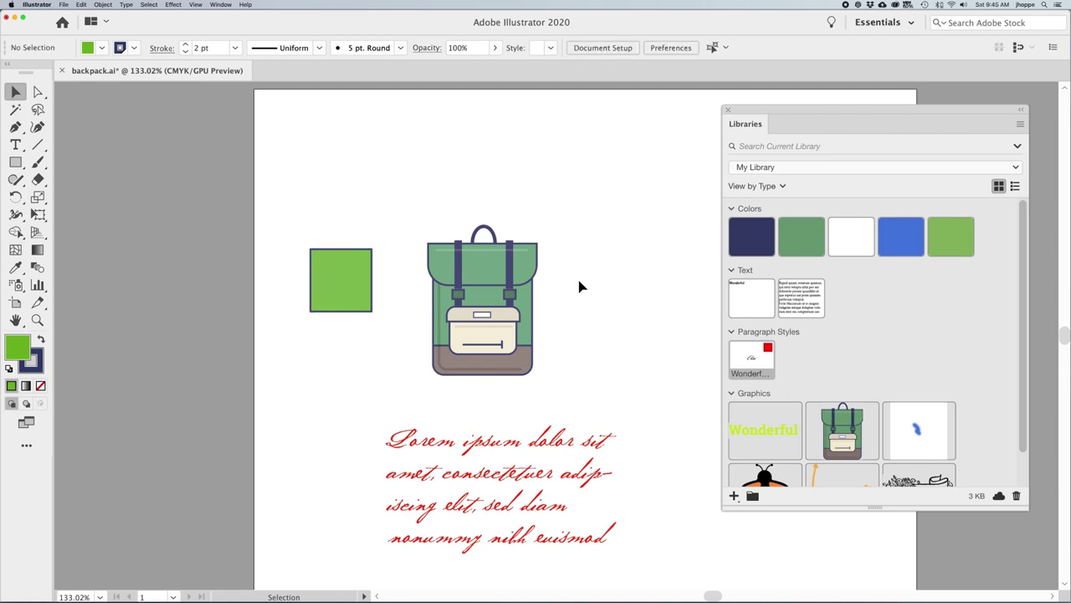
{"action": "scroll", "coordinate": [851, 366], "scroll_direction": "down", "scroll_amount": 2}
{"action": "left_click_drag", "start_coordinate": [874, 507], "coordinate": [875, 572]}
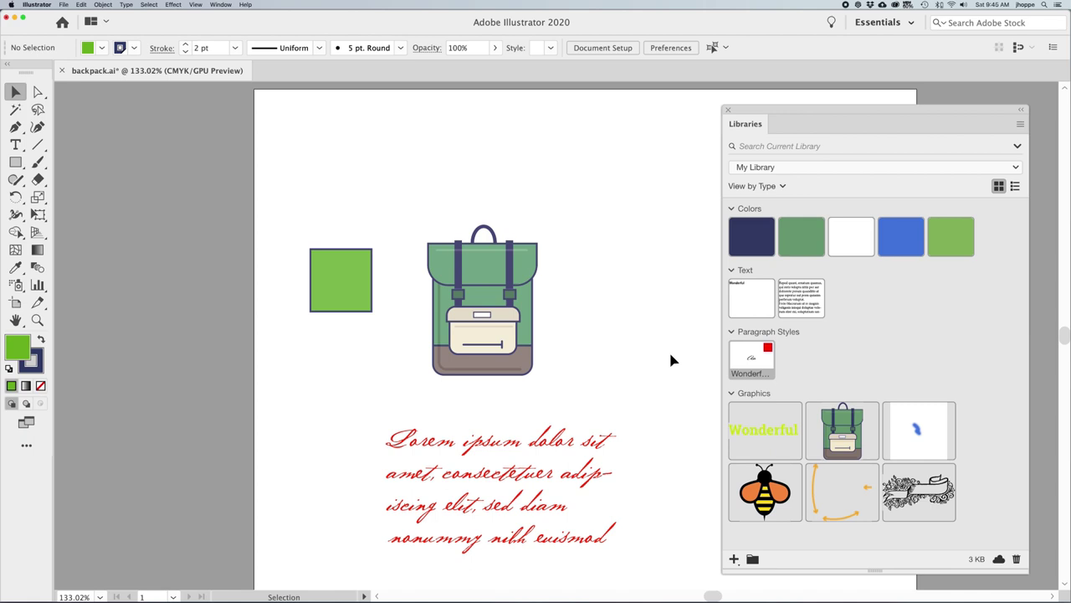
{"action": "left_click_drag", "start_coordinate": [833, 111], "coordinate": [796, 95]}
- Open the Collaborate invitation for My Library, review its permission options, close it without inviting anyone, and return to Illustrator
{"action": "left_click", "coordinate": [981, 108]}
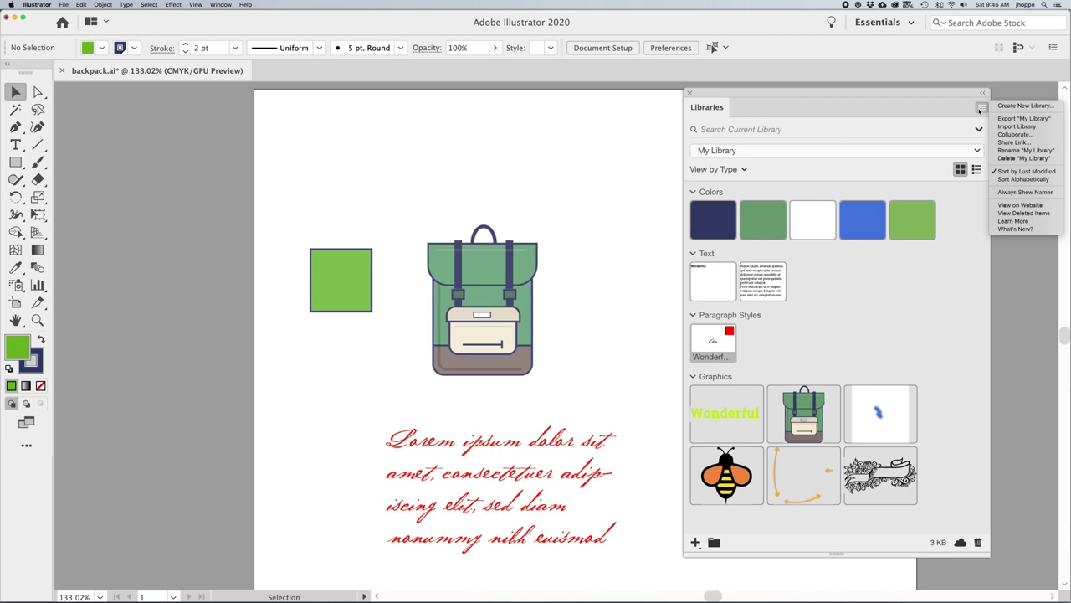
{"action": "left_click", "coordinate": [925, 92]}
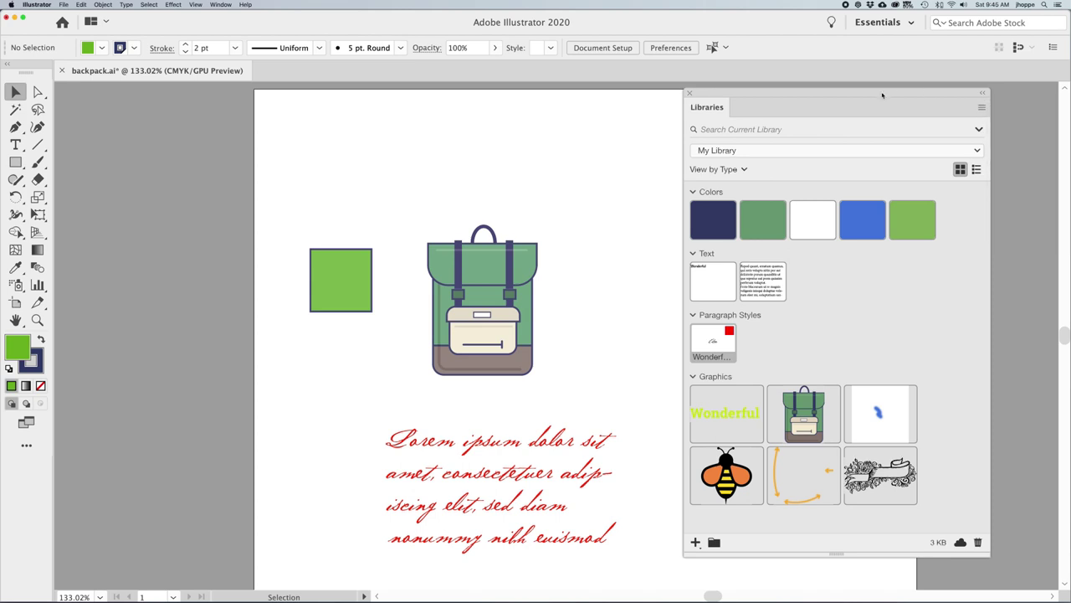
{"action": "left_click_drag", "start_coordinate": [883, 93], "coordinate": [844, 96]}
{"action": "left_click", "coordinate": [942, 110]}
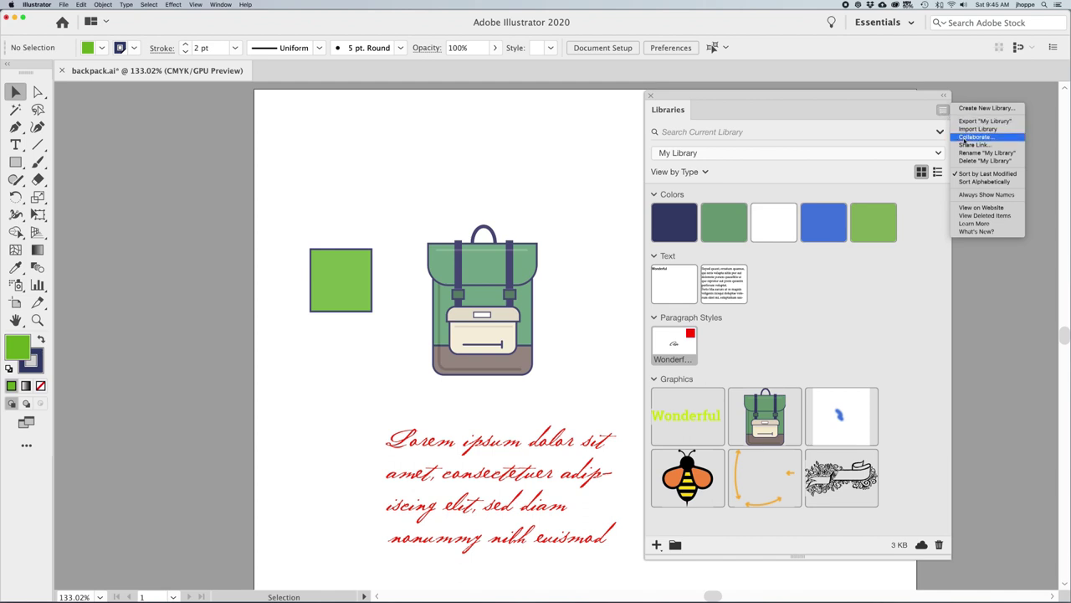
{"action": "left_click", "coordinate": [963, 138]}
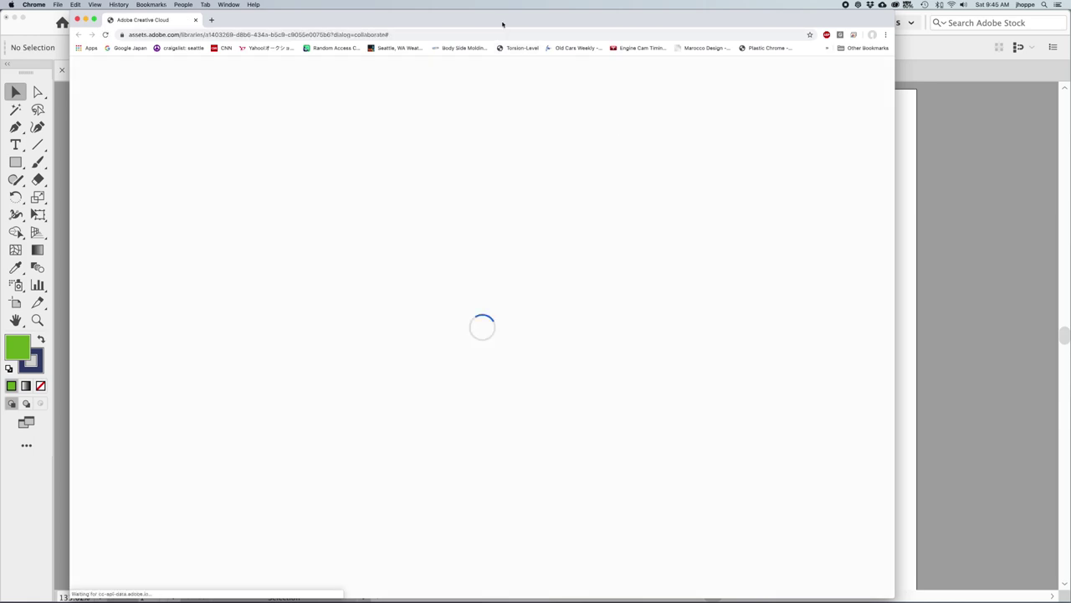
{"action": "left_click_drag", "start_coordinate": [502, 22], "coordinate": [513, 32]}
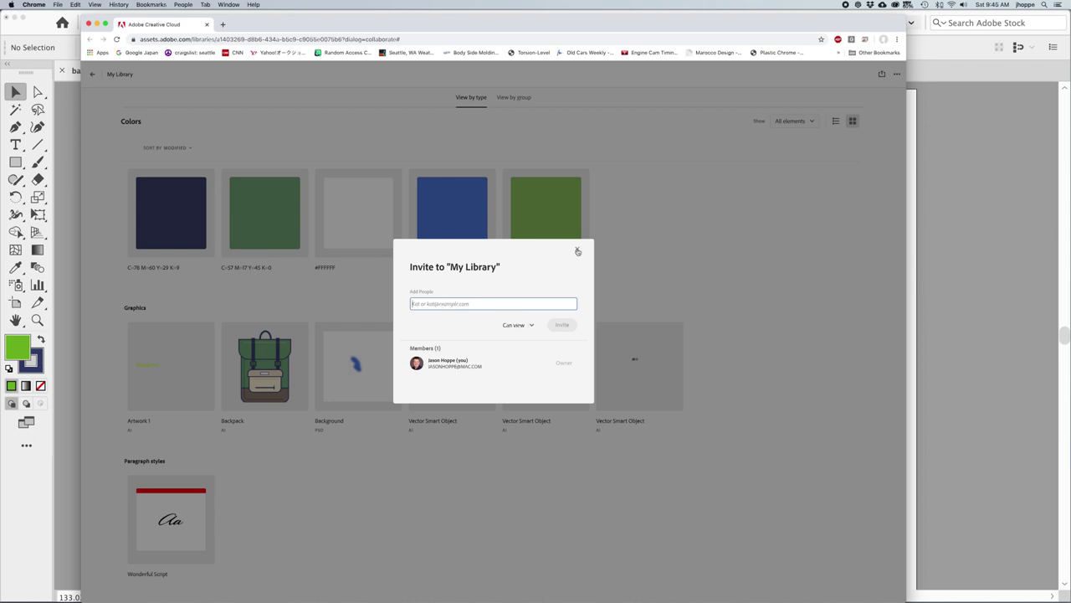
{"action": "left_click", "coordinate": [528, 327]}
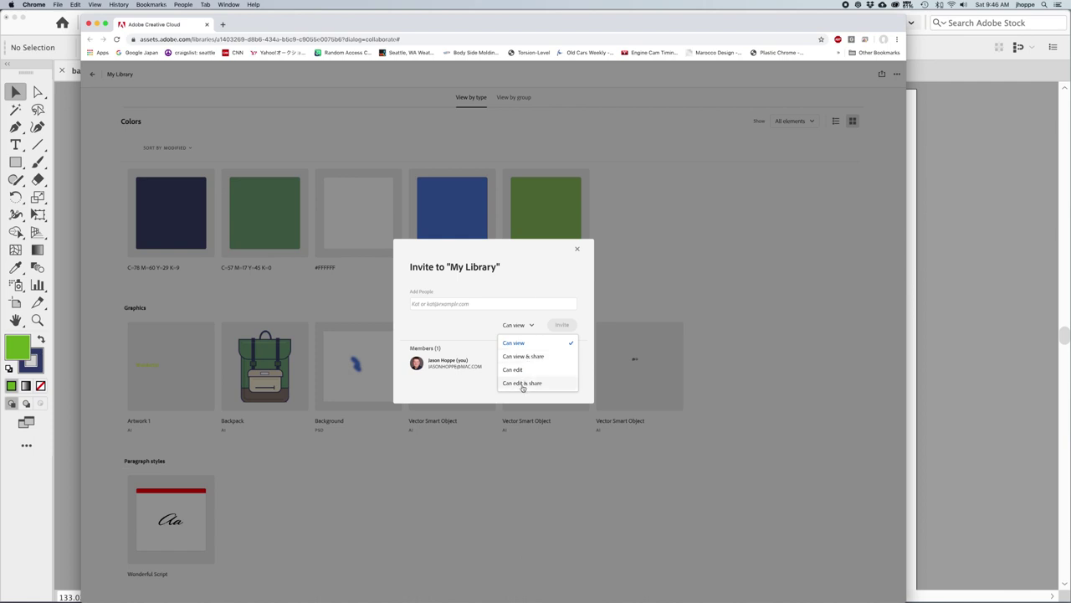
{"action": "left_click", "coordinate": [550, 277]}
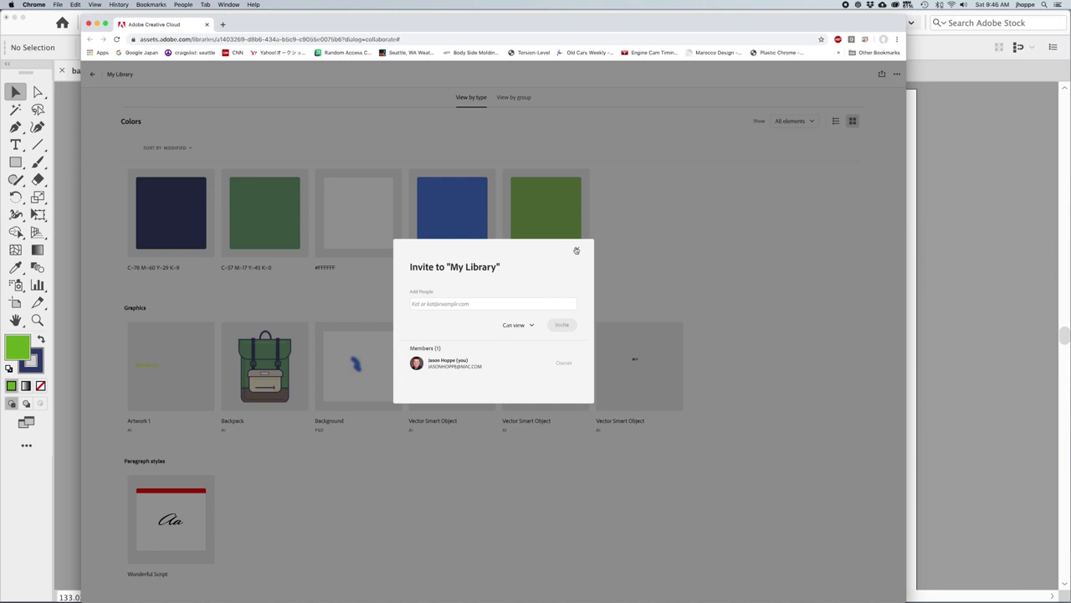
{"action": "left_click", "coordinate": [577, 250]}
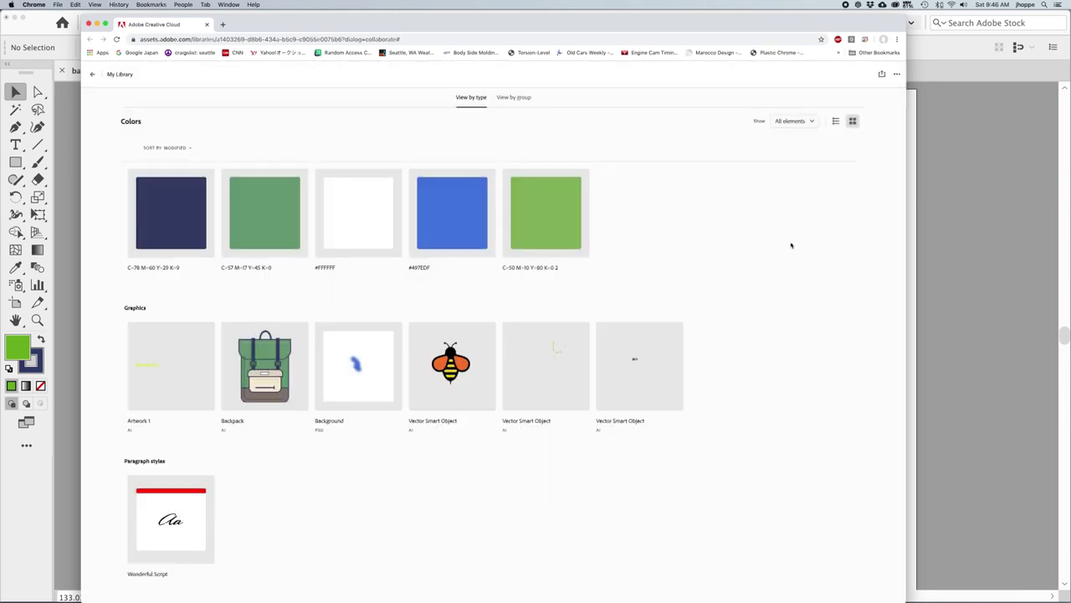
{"action": "left_click", "coordinate": [934, 225]}
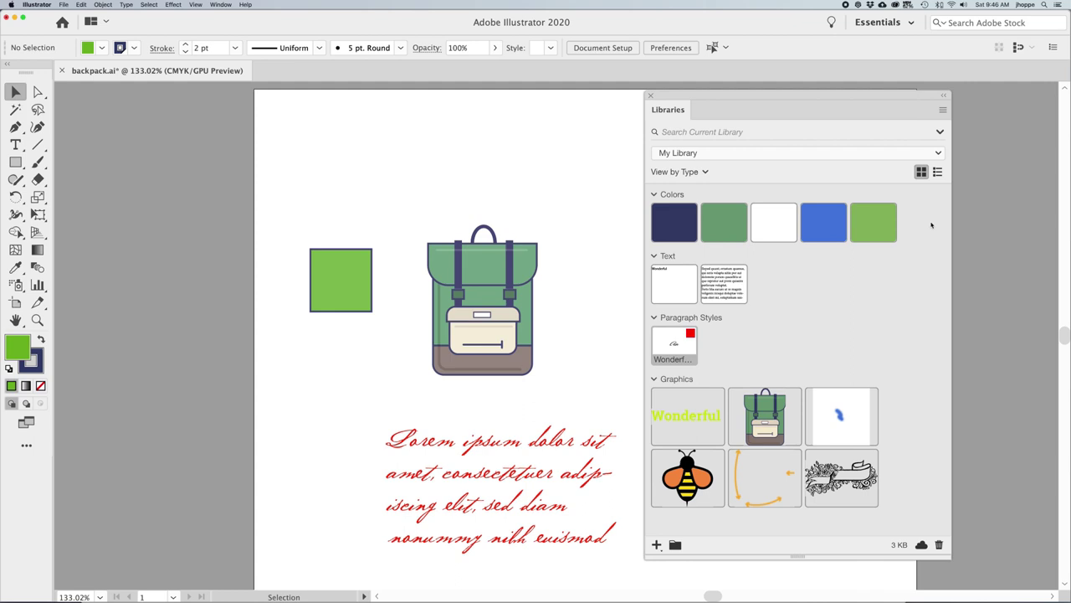
- Start renaming My Library in the Libraries panel
{"action": "left_click", "coordinate": [942, 110]}
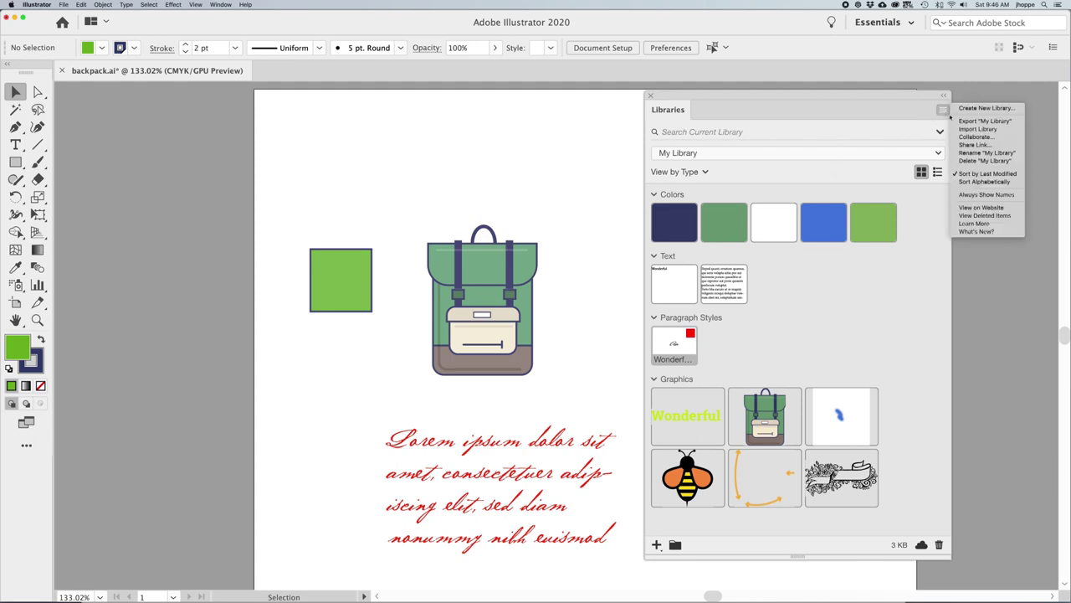
{"action": "left_click", "coordinate": [983, 154]}
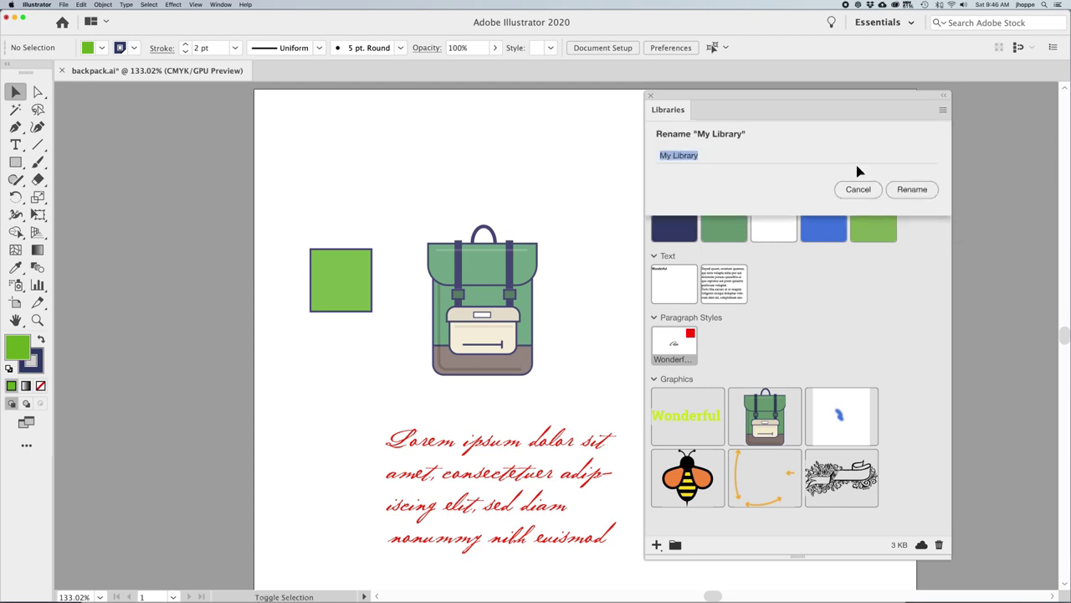
{"action": "key", "text": "shift+m"}
{"action": "key", "text": "i"}
{"action": "key", "text": "r"}
{"action": "key", "text": "e"}
{"action": "key", "text": "s"}
{"action": "key", "text": "f"}
{"action": "key", "text": "shift+m"}
{"action": "key", "text": "y"}
{"action": "key", "text": "d"}
{"action": "key", "text": "i"}
{"action": "key", "text": "e"}
{"action": "key", "text": "o"}
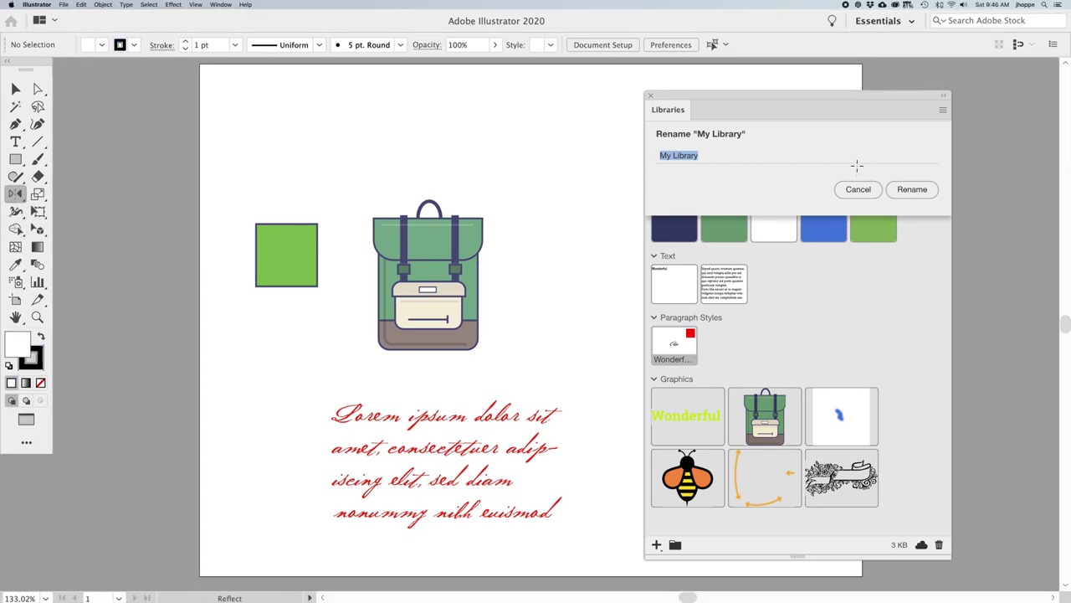
- Replace the library's name with "Libraries for my videos" and confirm the rename
{"action": "left_click", "coordinate": [709, 157]}
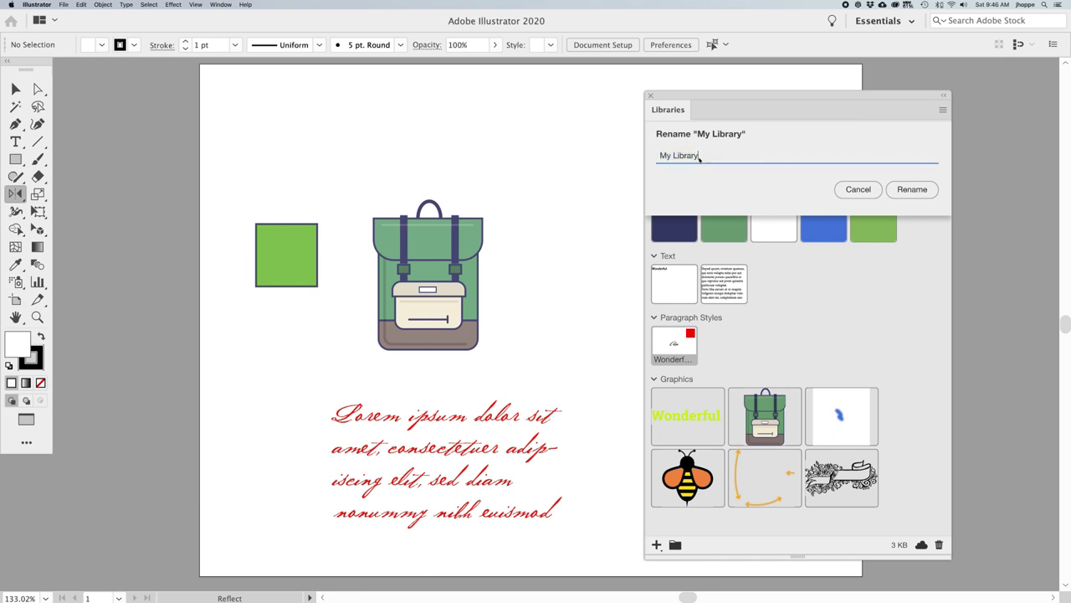
{"action": "key", "text": "BackSpace"}
{"action": "type", "text": "Libr"}
{"action": "type", "text": "airies for "}
{"action": "type", "text": "my vod"}
{"action": "type", "text": "deos"}
{"action": "left_click", "coordinate": [911, 191]}
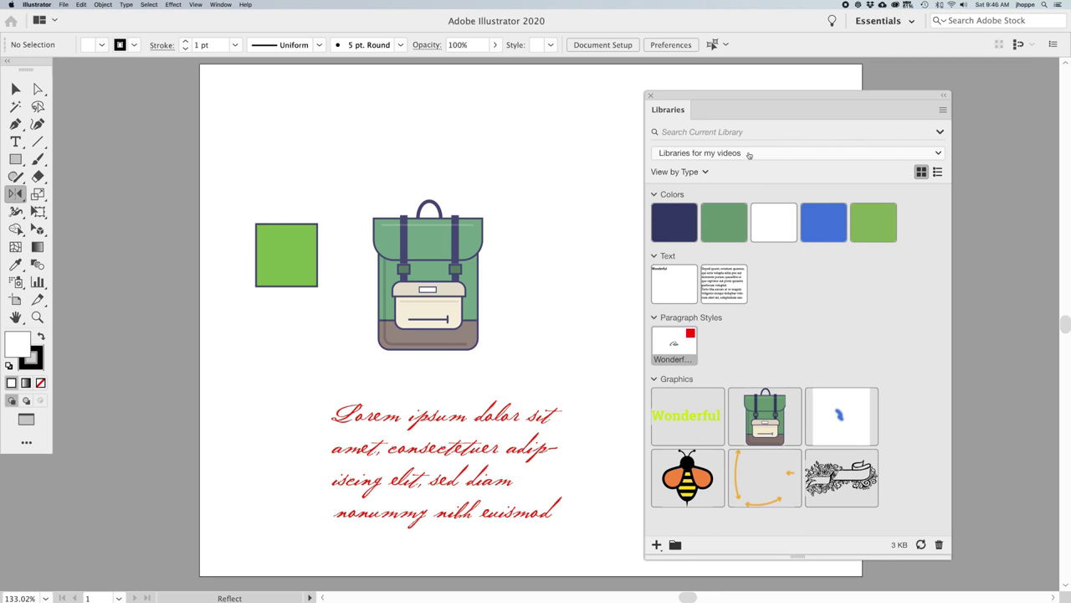
- View the Libraries for my videos library on the Creative Cloud website and go back to the overview of all owned libraries
{"action": "left_click", "coordinate": [942, 109]}
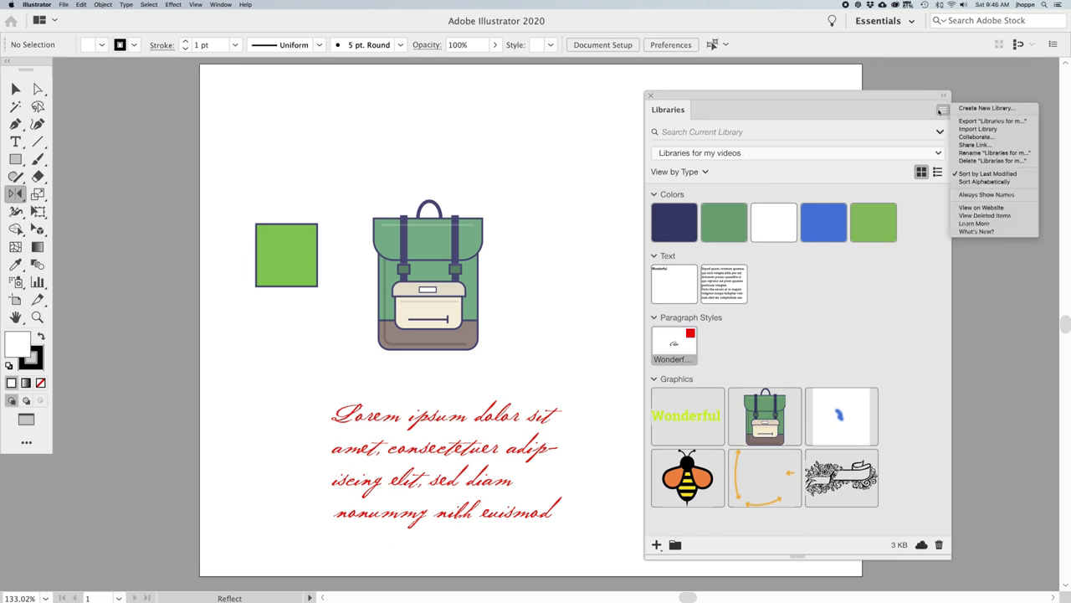
{"action": "left_click", "coordinate": [969, 161]}
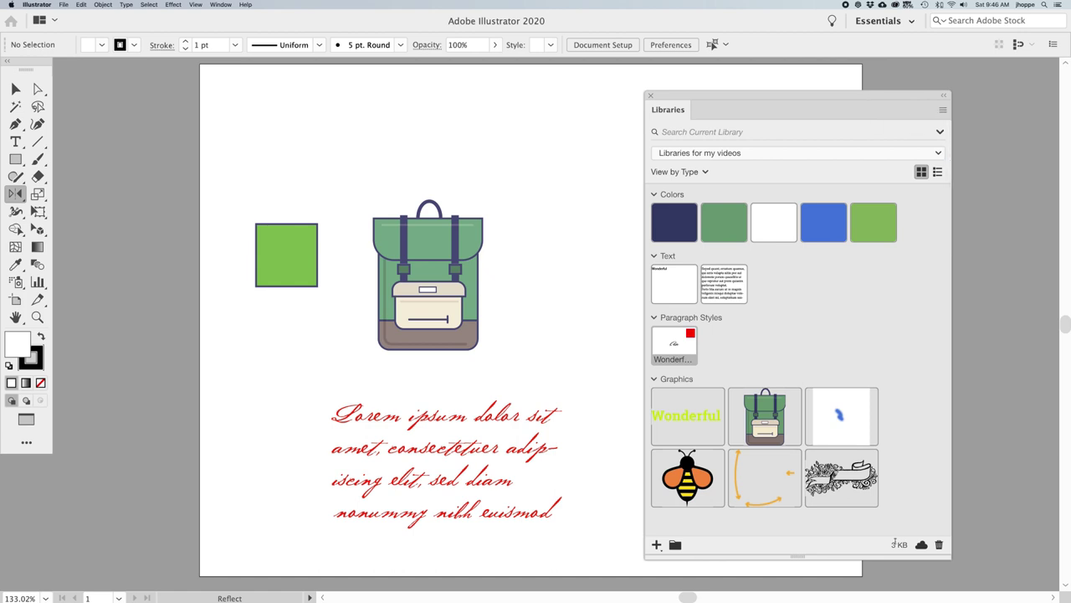
{"action": "left_click", "coordinate": [943, 110]}
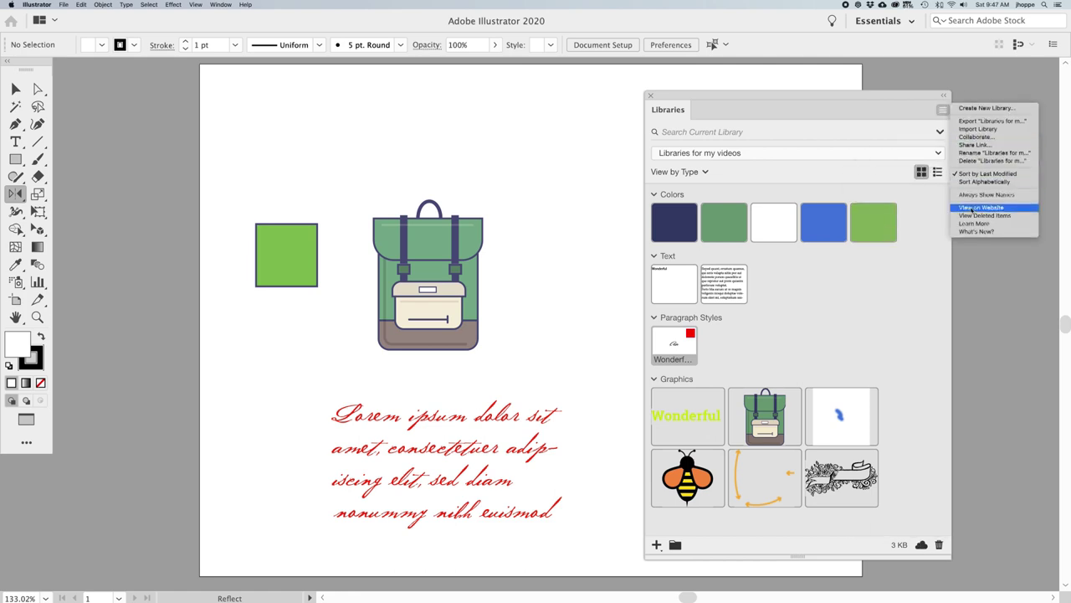
{"action": "left_click", "coordinate": [972, 208]}
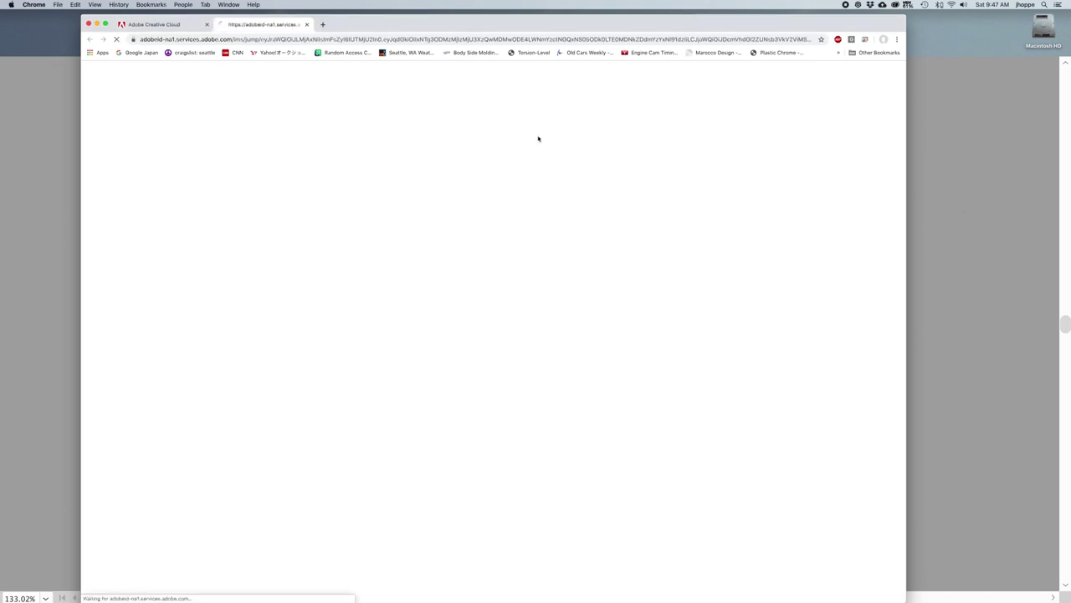
{"action": "left_click_drag", "start_coordinate": [425, 29], "coordinate": [438, 21]}
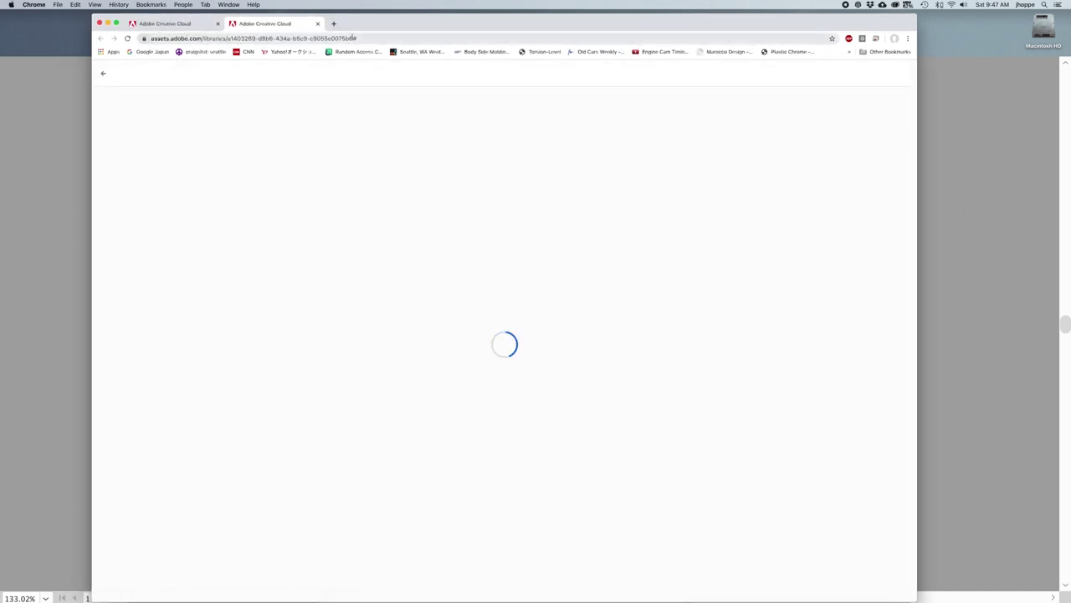
{"action": "left_click_drag", "start_coordinate": [387, 31], "coordinate": [388, 26]}
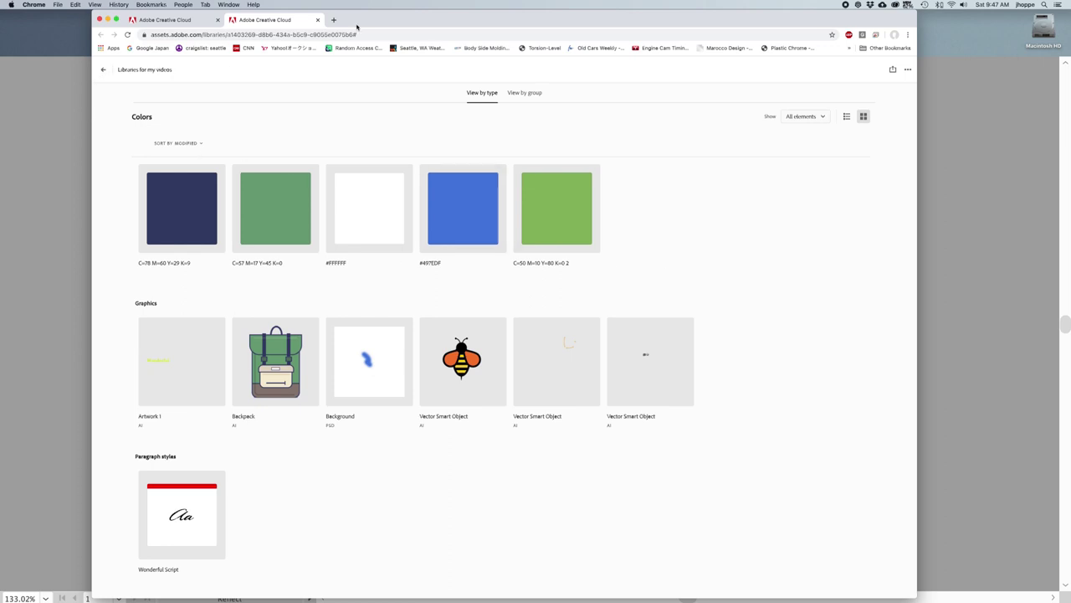
{"action": "left_click", "coordinate": [101, 70]}
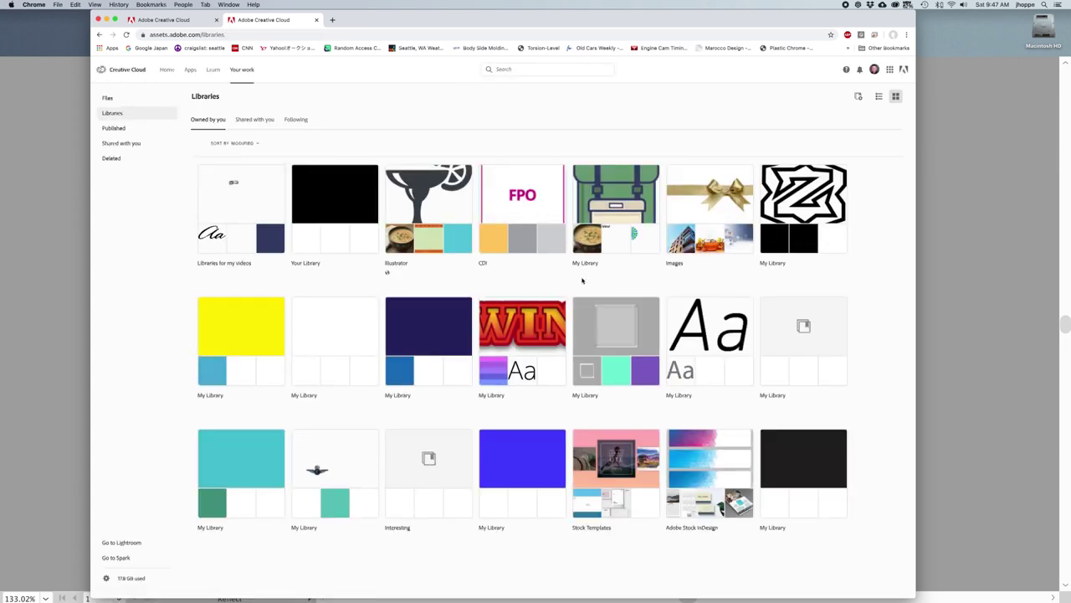
{"action": "mouse_move", "coordinate": [391, 204]}
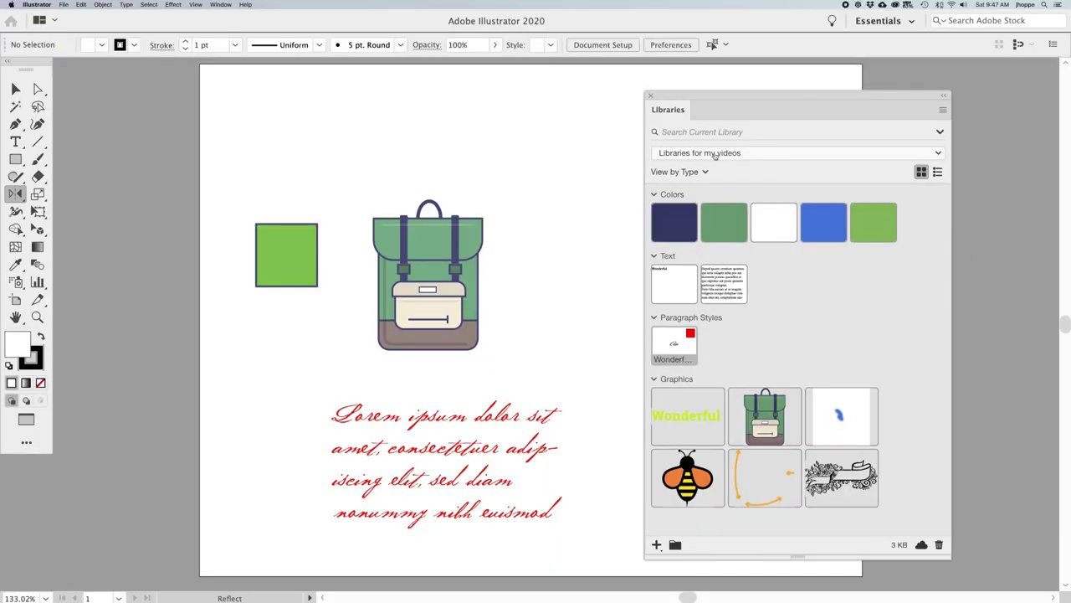
- Look at the CDI library in the Libraries panel and switch back to Libraries for my videos
{"action": "left_click", "coordinate": [715, 154]}
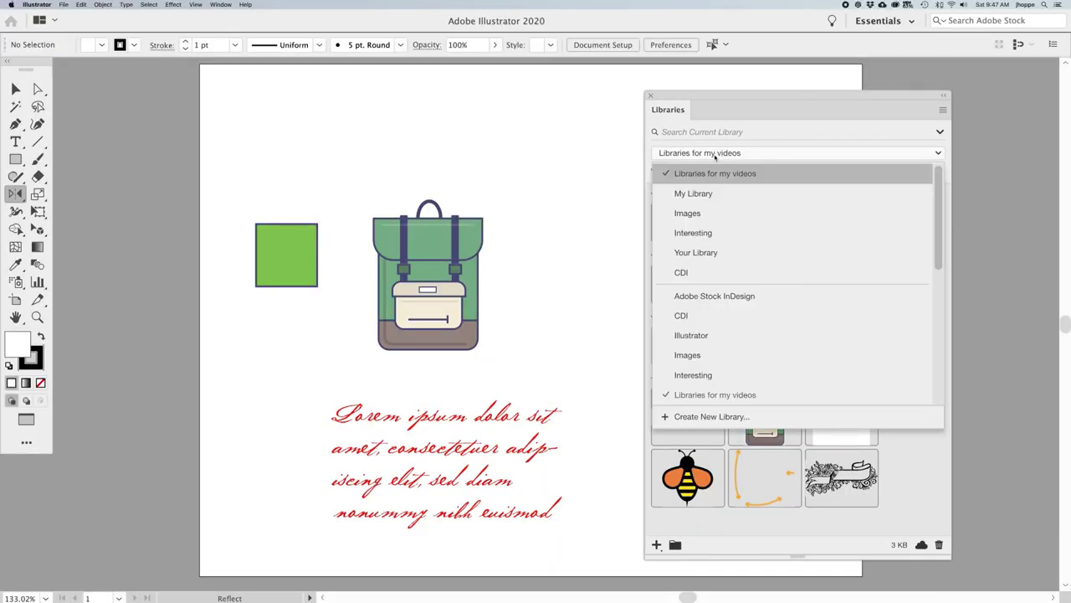
{"action": "left_click", "coordinate": [706, 273]}
{"action": "left_click", "coordinate": [707, 157]}
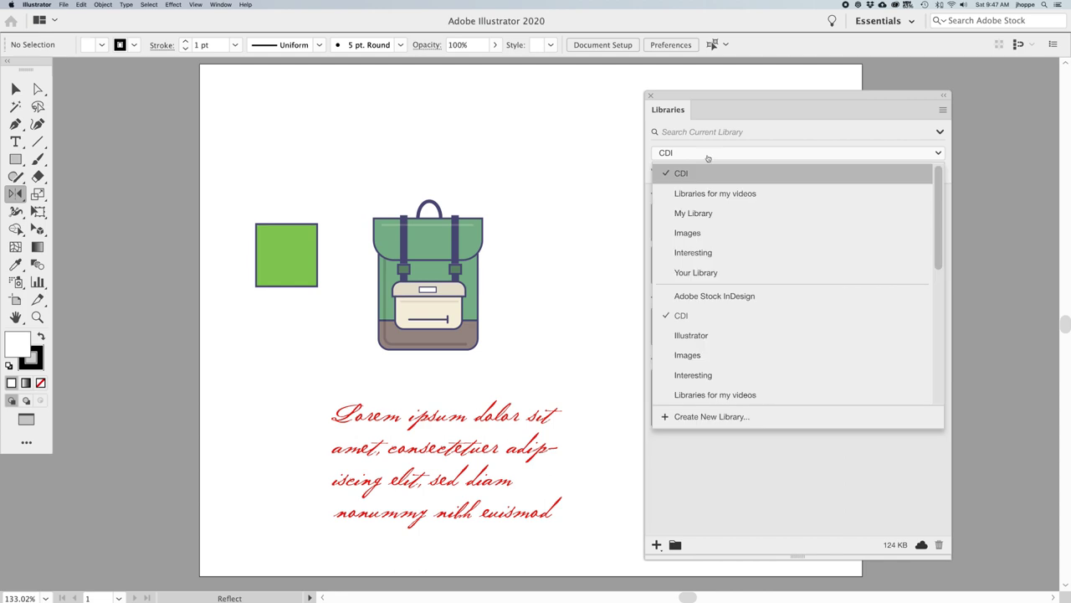
{"action": "left_click", "coordinate": [711, 193]}
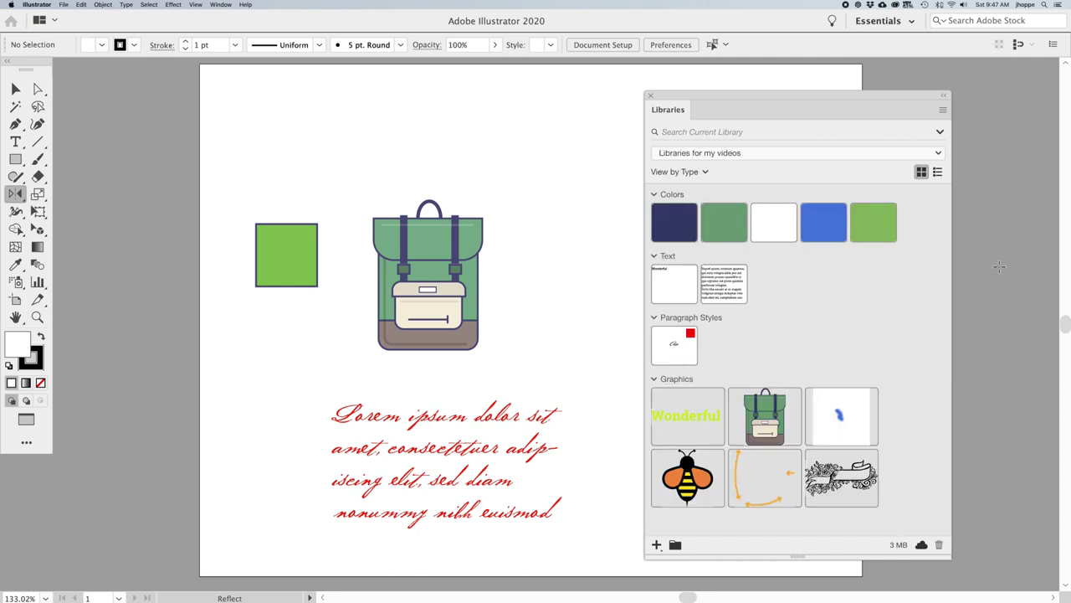
- With nothing selected, set the fill to a medium green of about C=61 M=0 Y=58 K=0 in the Color Picker
{"action": "left_click", "coordinate": [15, 89]}
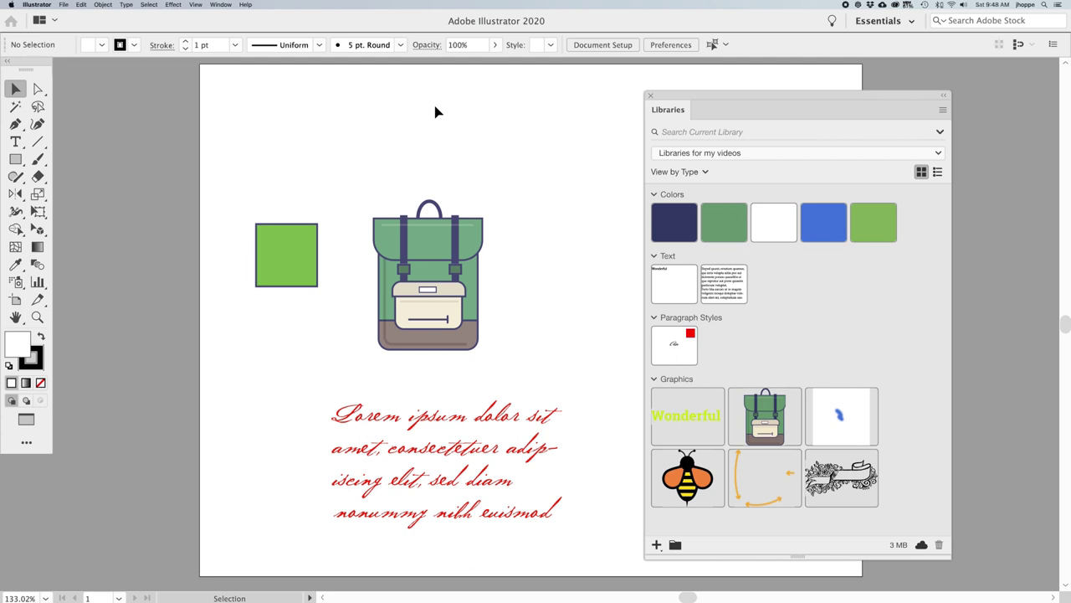
{"action": "left_click", "coordinate": [446, 418]}
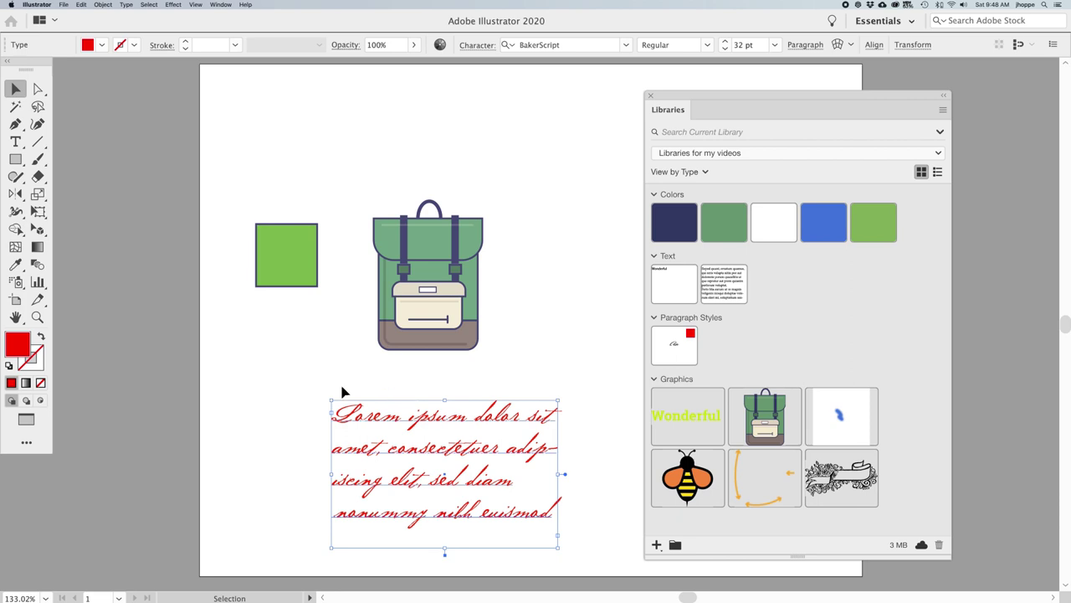
{"action": "left_click", "coordinate": [288, 381]}
{"action": "double_click", "coordinate": [19, 348]}
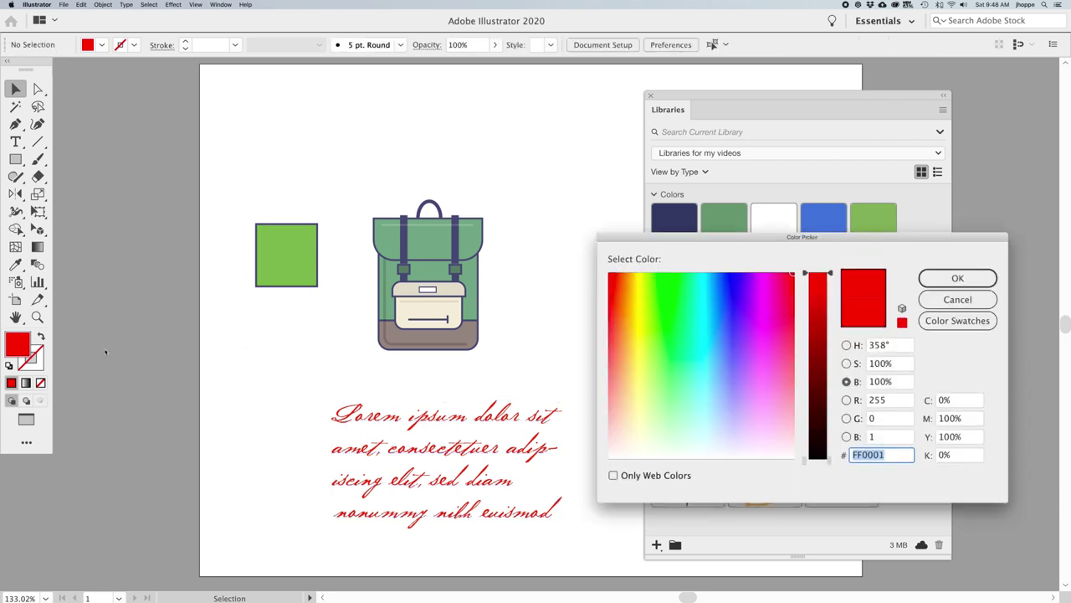
{"action": "left_click", "coordinate": [692, 352]}
{"action": "left_click", "coordinate": [675, 345]}
{"action": "key", "text": "Return"}
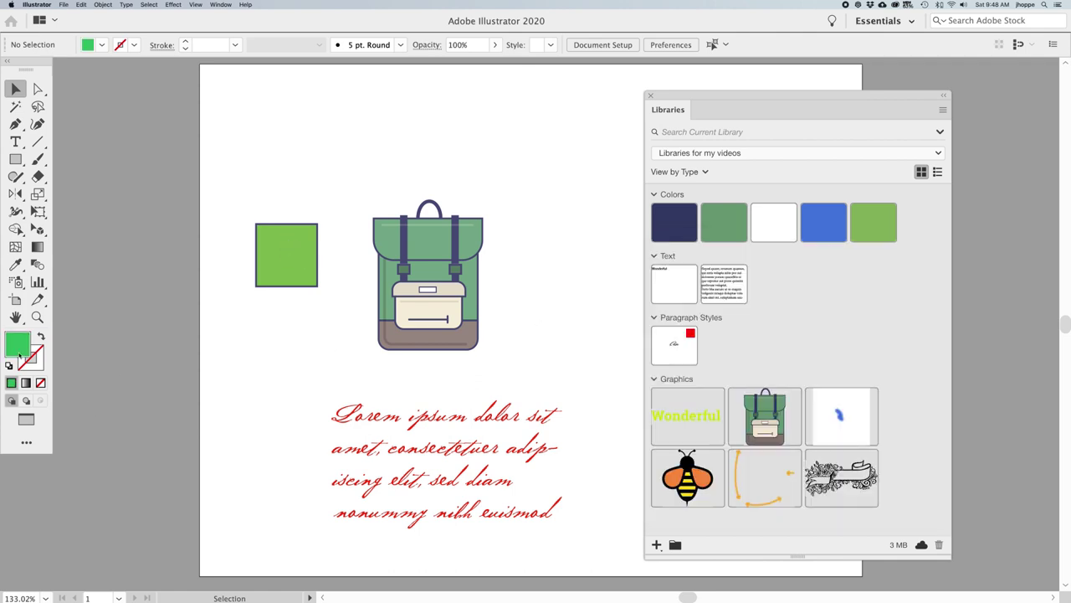
- Create a global process swatch from the current fill with cyan set to 26%, and add it to the Libraries for my videos library
{"action": "left_click", "coordinate": [102, 45]}
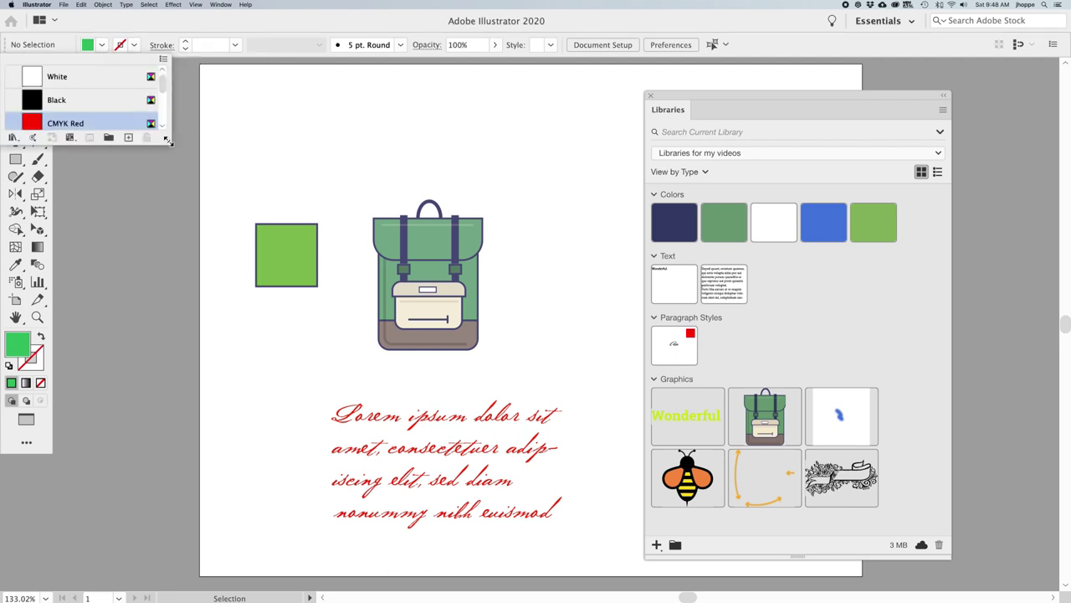
{"action": "left_click_drag", "start_coordinate": [171, 142], "coordinate": [196, 208]}
{"action": "left_click", "coordinate": [188, 60]}
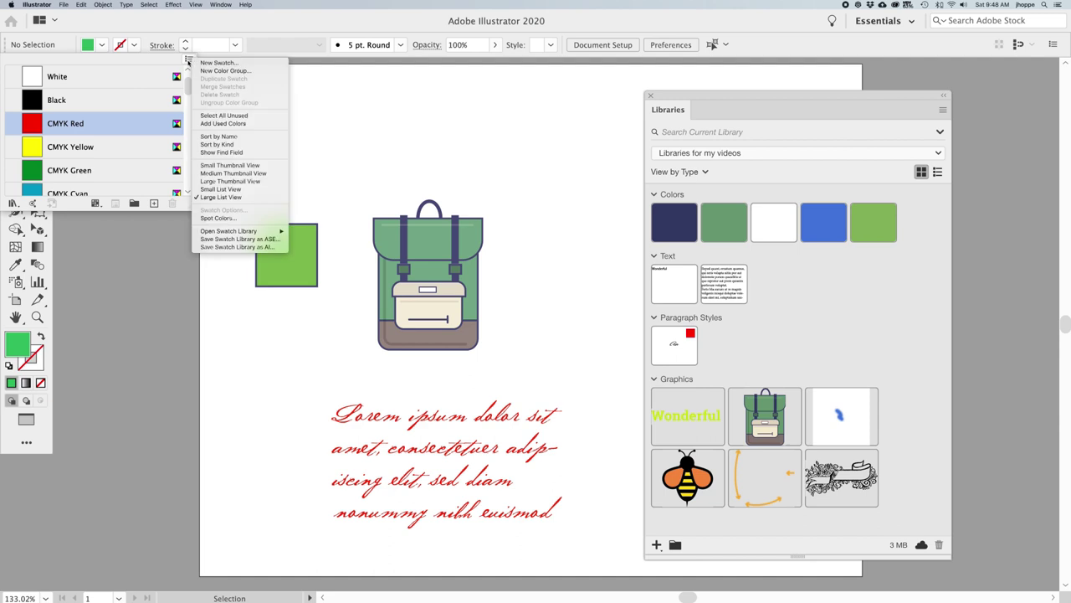
{"action": "left_click", "coordinate": [228, 63]}
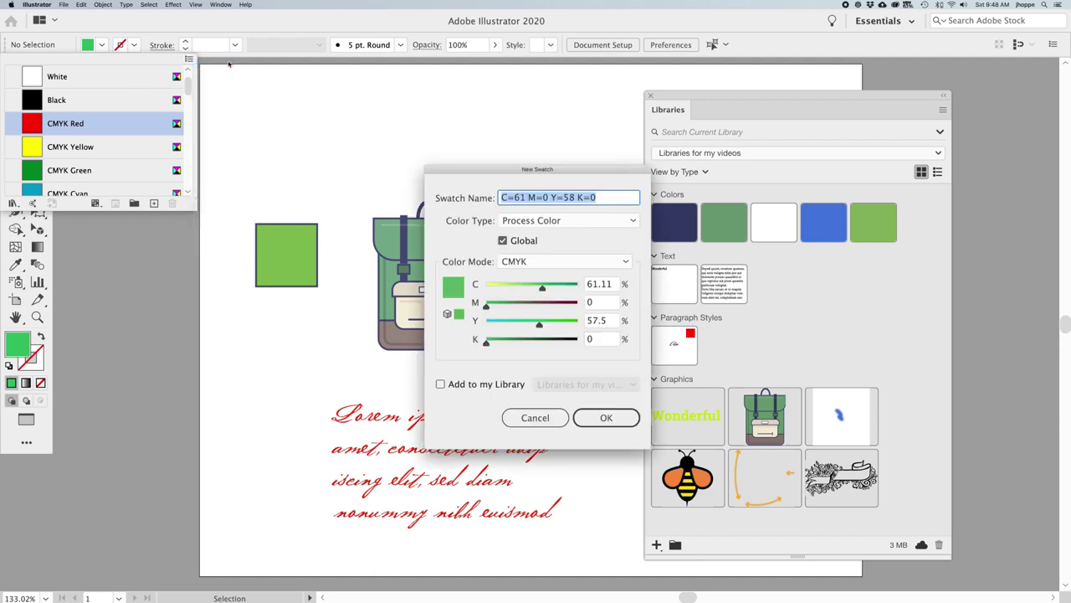
{"action": "left_click", "coordinate": [440, 385]}
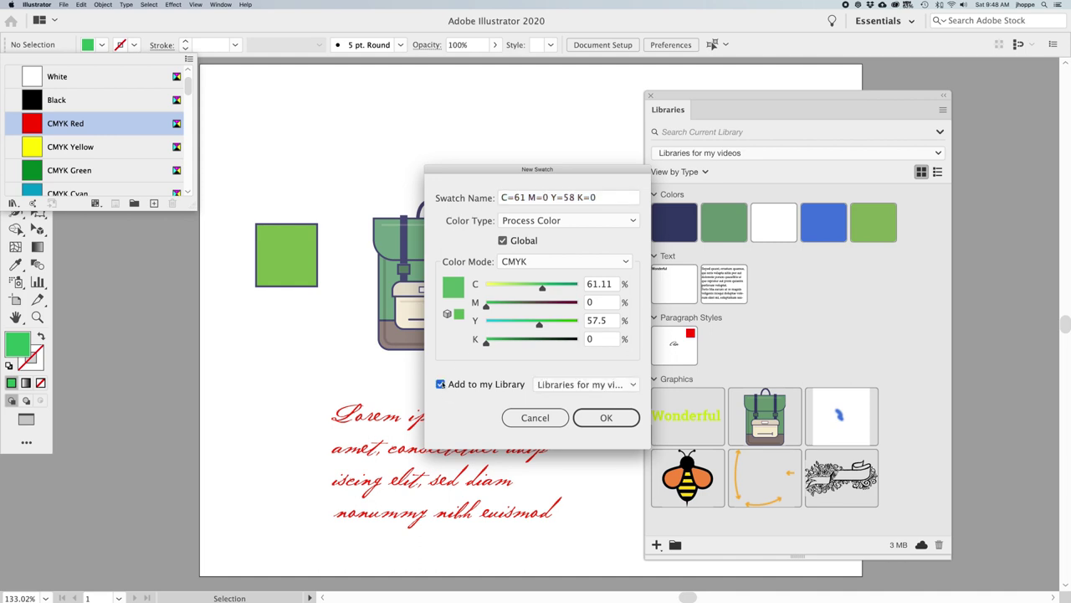
{"action": "left_click", "coordinate": [572, 384]}
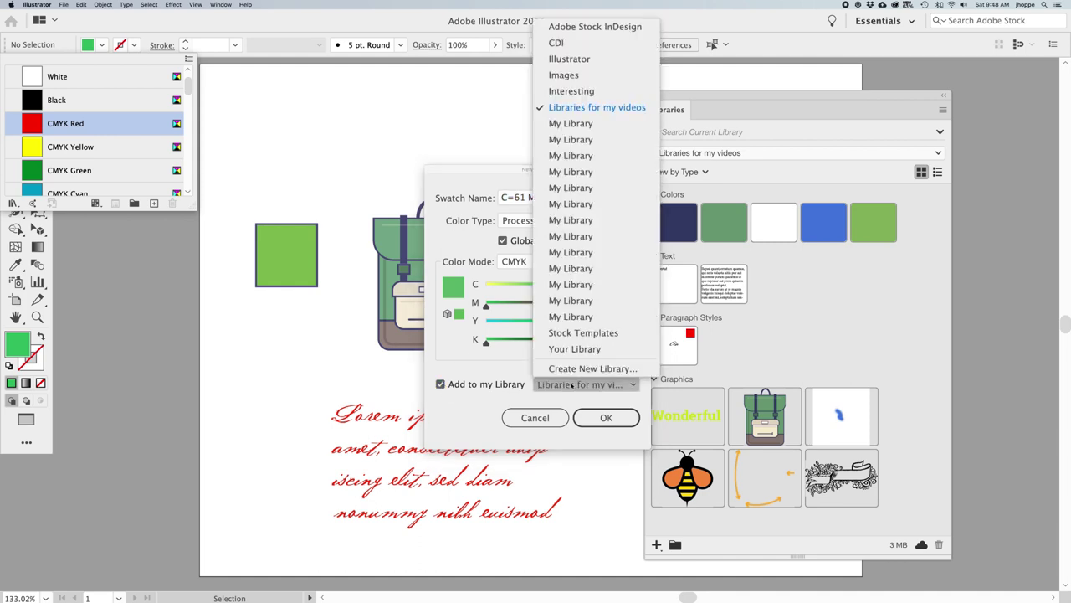
{"action": "left_click", "coordinate": [604, 110]}
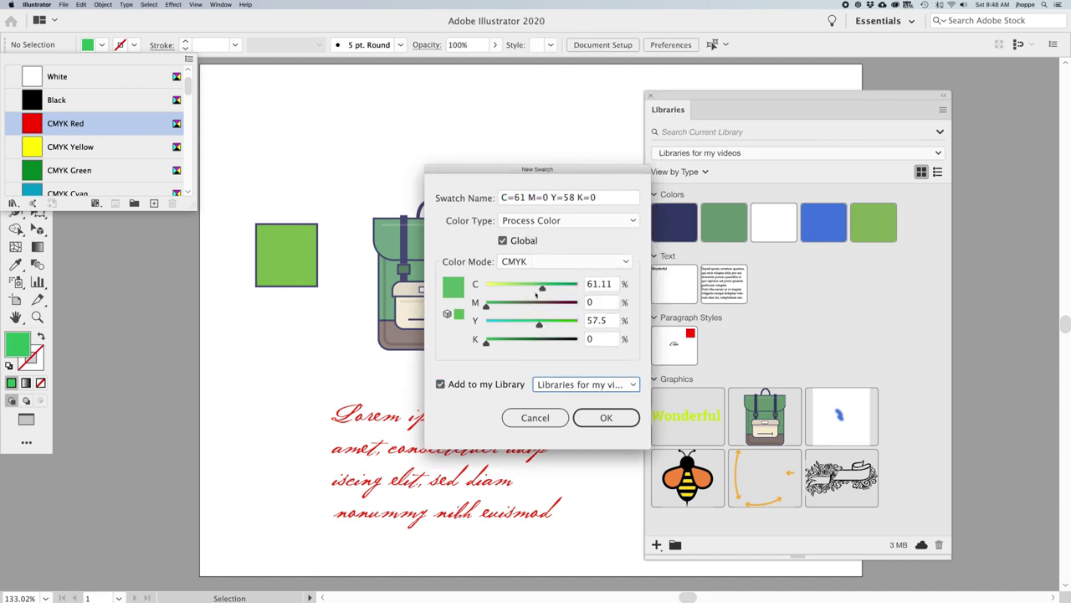
{"action": "left_click_drag", "start_coordinate": [542, 287], "coordinate": [511, 288]}
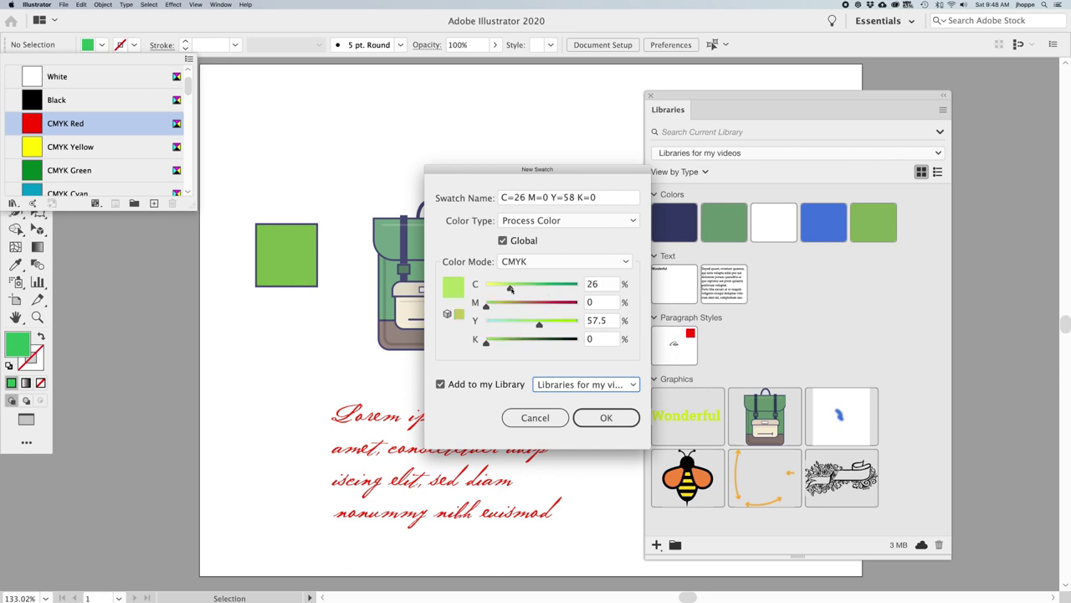
{"action": "left_click", "coordinate": [601, 418]}
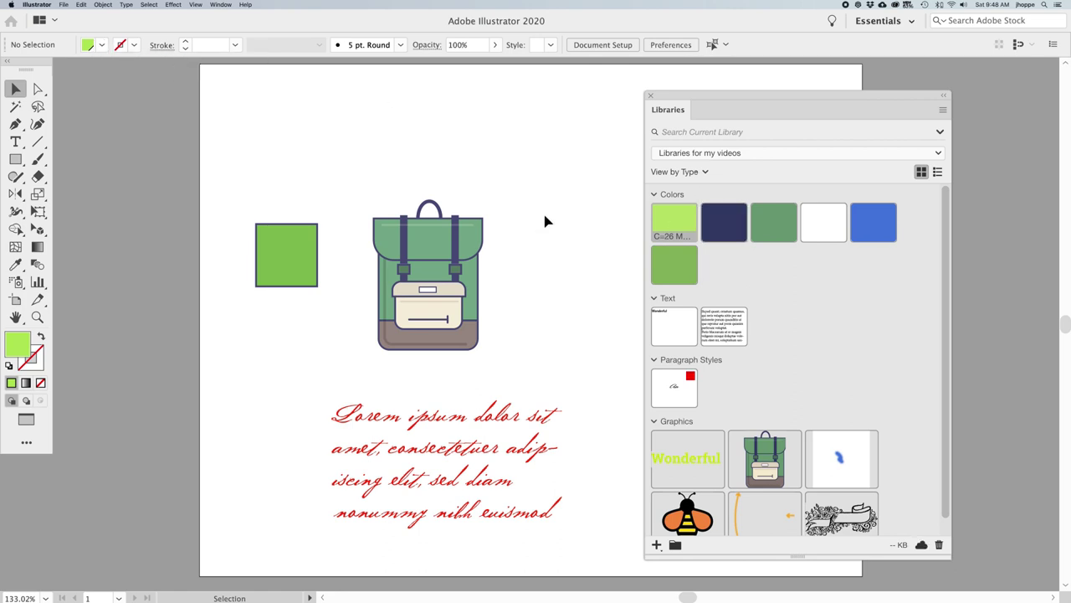
{"action": "scroll", "coordinate": [544, 220], "scroll_direction": "down", "scroll_amount": 2}
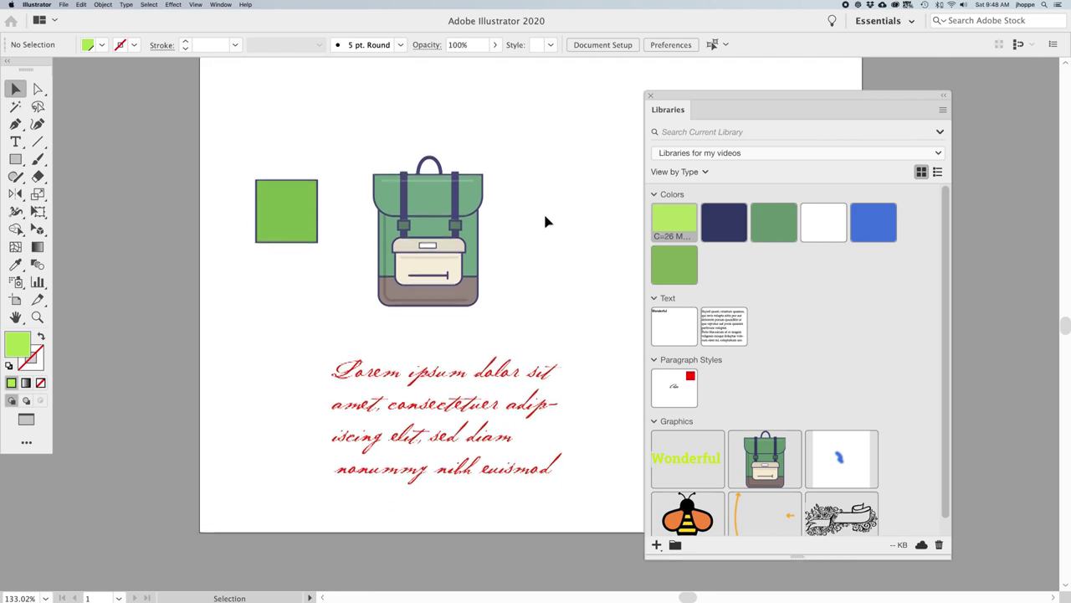
{"action": "scroll", "coordinate": [544, 216], "scroll_direction": "up", "scroll_amount": 2}
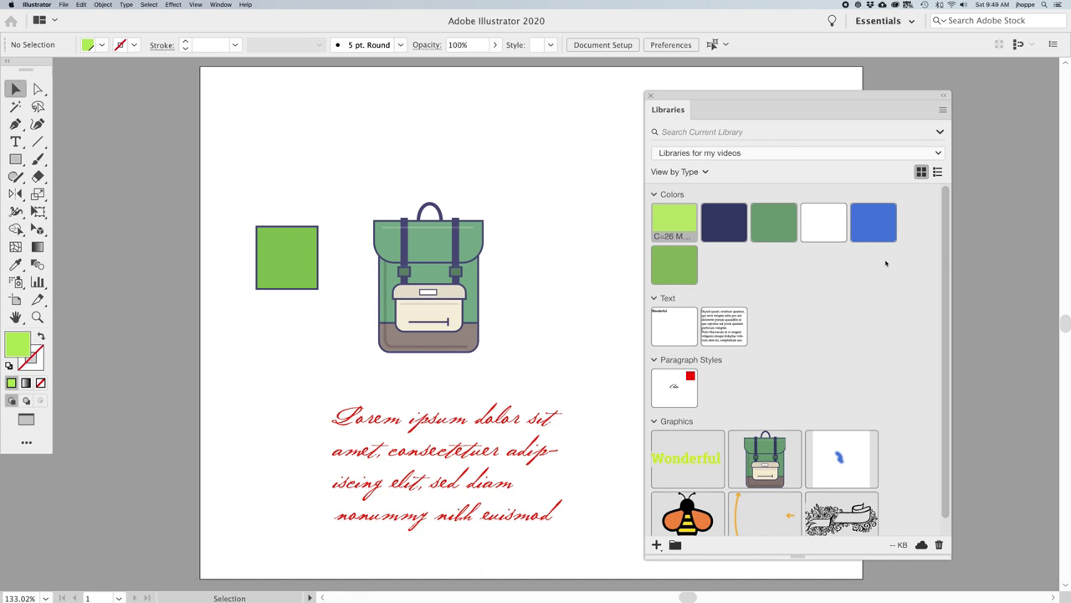
{"action": "scroll", "coordinate": [857, 293], "scroll_direction": "down", "scroll_amount": 2}
{"action": "scroll", "coordinate": [857, 293], "scroll_direction": "up", "scroll_amount": 2}
{"action": "scroll", "coordinate": [857, 293], "scroll_direction": "down", "scroll_amount": 1}
{"action": "scroll", "coordinate": [857, 293], "scroll_direction": "up", "scroll_amount": 1}
{"action": "scroll", "coordinate": [595, 314], "scroll_direction": "down", "scroll_amount": 3}
{"action": "scroll", "coordinate": [773, 323], "scroll_direction": "down", "scroll_amount": 1}
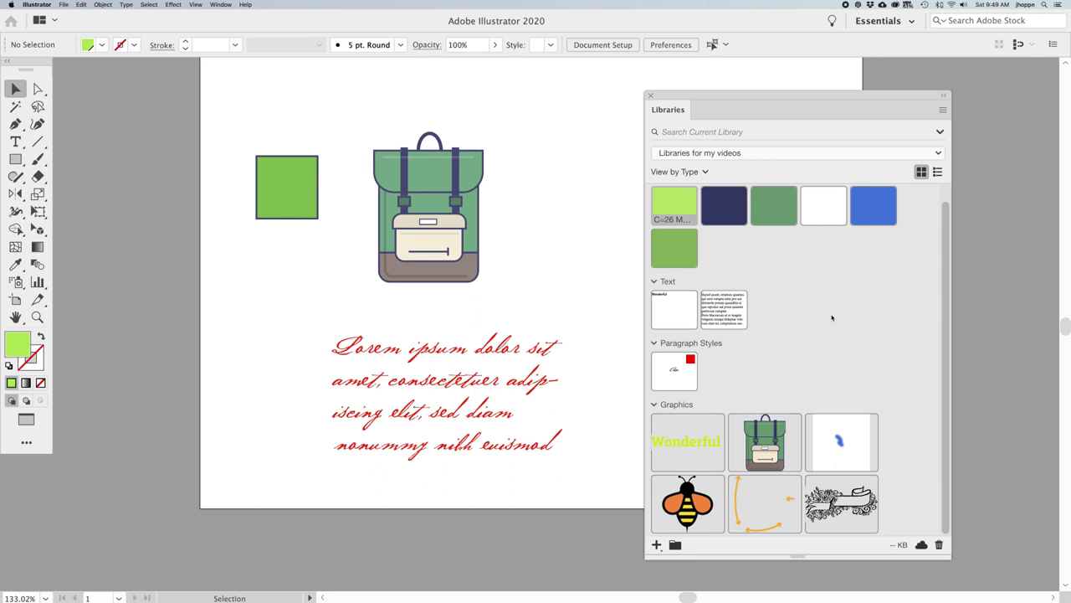
{"action": "scroll", "coordinate": [832, 317], "scroll_direction": "up", "scroll_amount": 1}
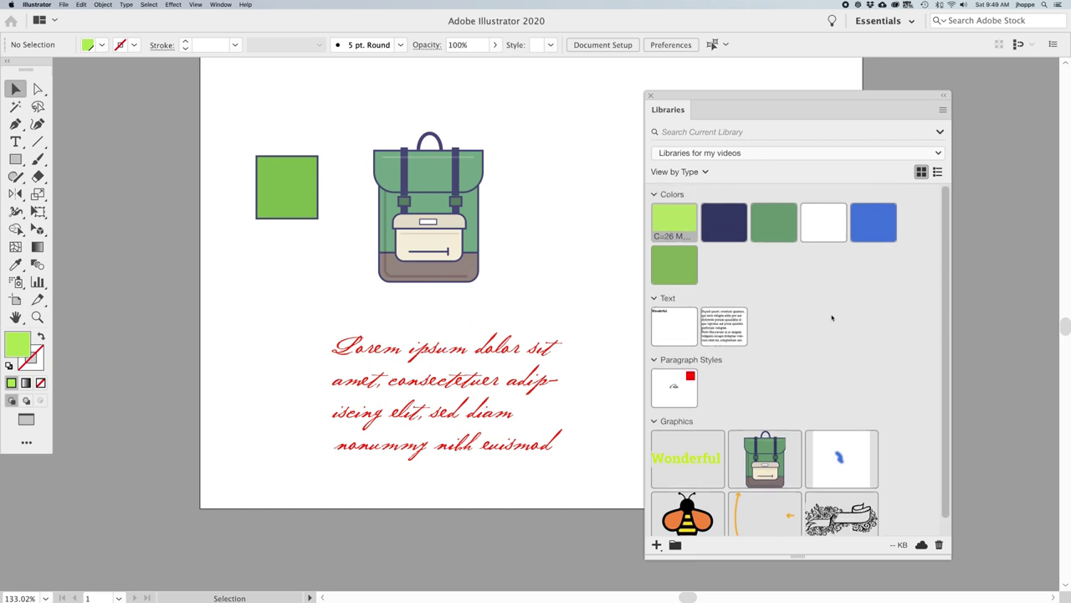
{"action": "scroll", "coordinate": [545, 310], "scroll_direction": "up", "scroll_amount": 3}
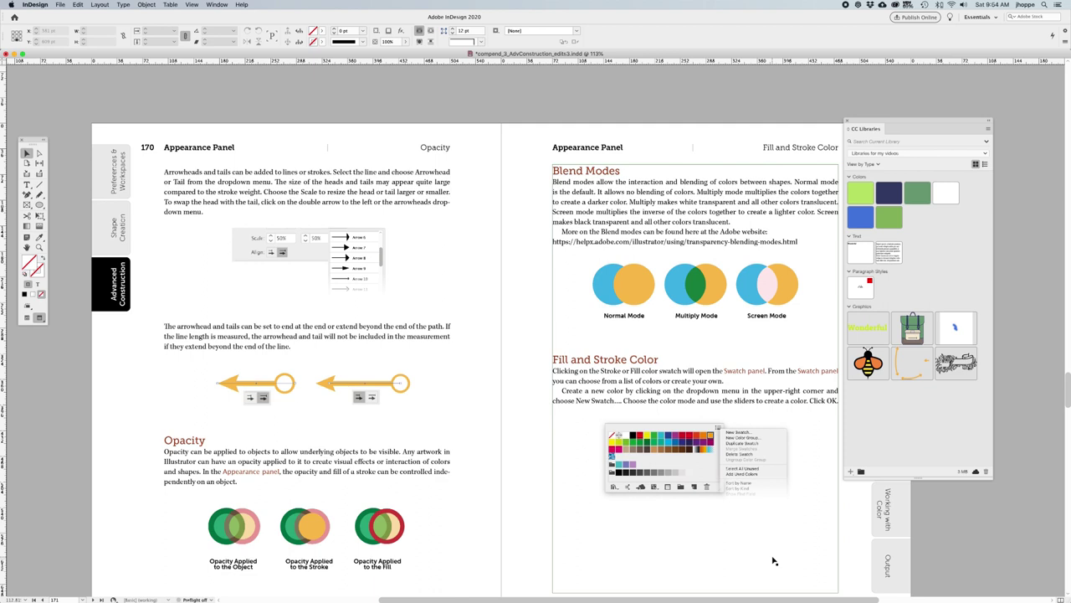
- Switch to InDesign and move the CC Libraries panel outward to uncover the header of page 171
{"action": "left_click", "coordinate": [219, 4]}
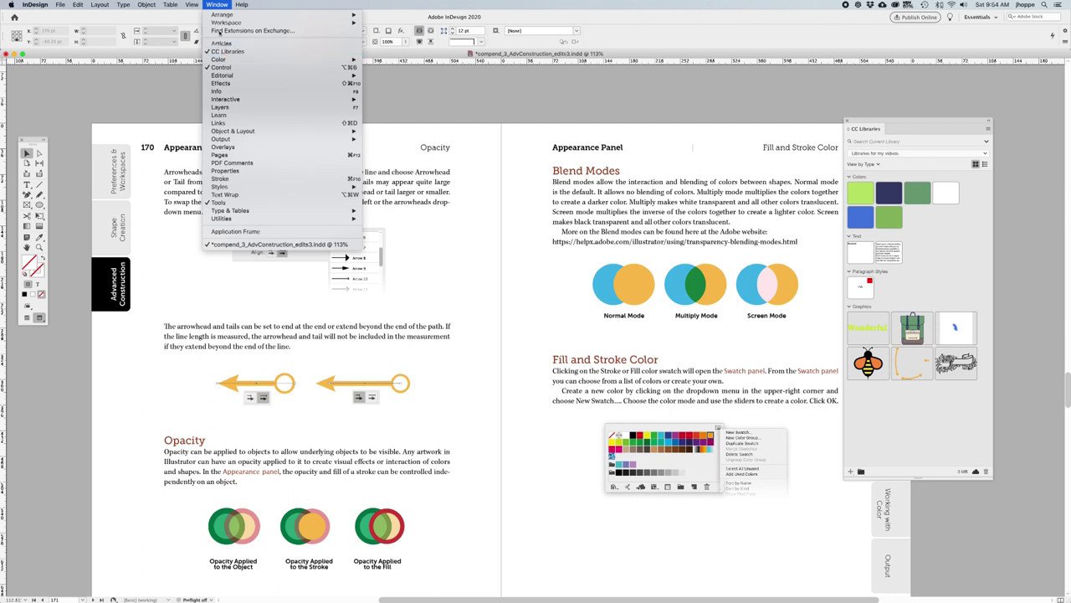
{"action": "left_click", "coordinate": [217, 5]}
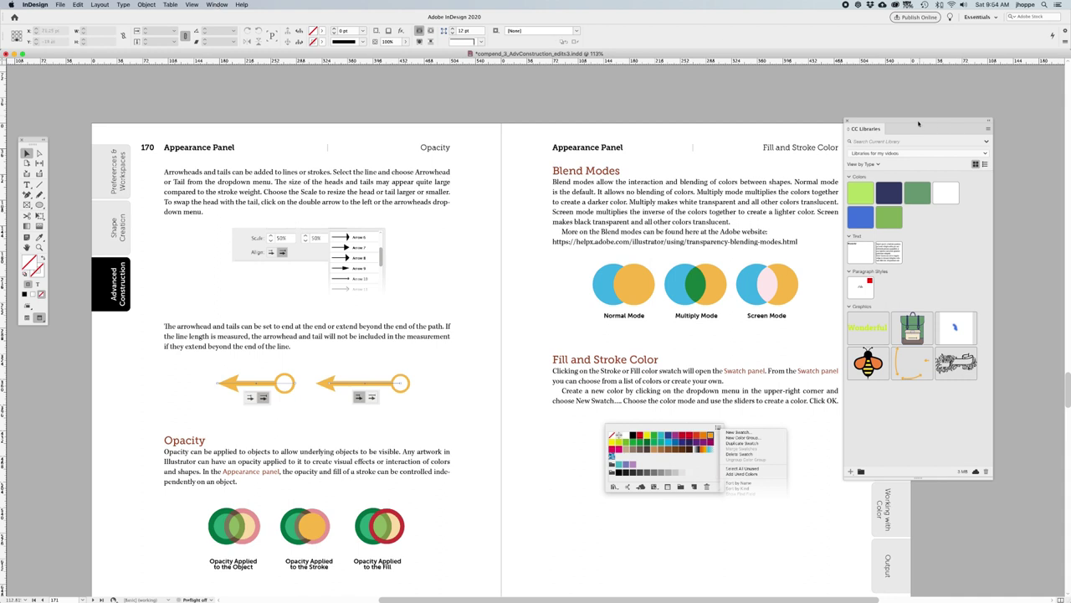
{"action": "left_click_drag", "start_coordinate": [920, 126], "coordinate": [934, 122]}
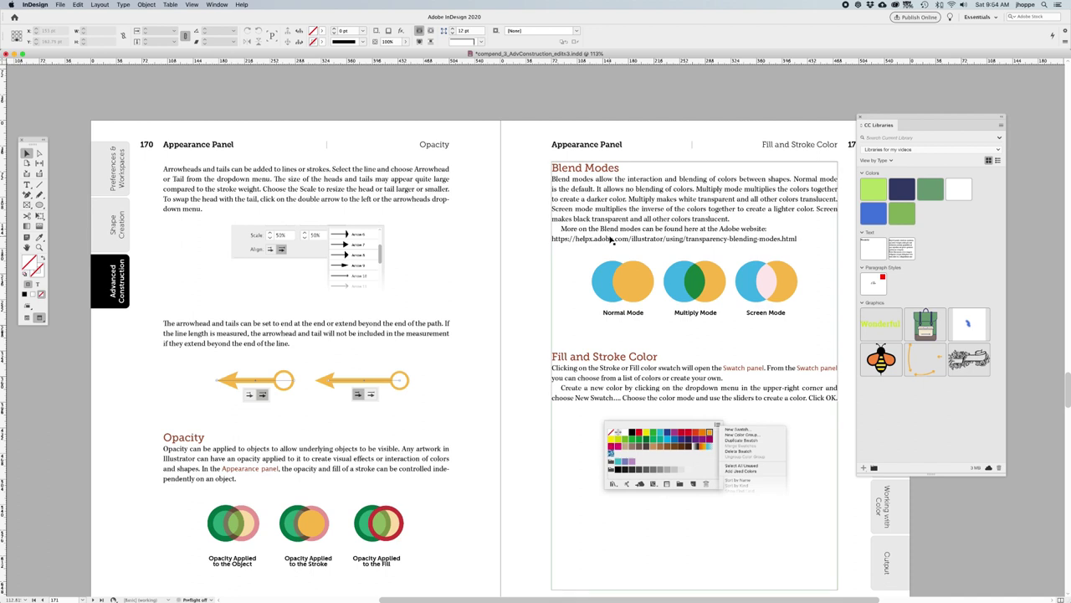
{"action": "scroll", "coordinate": [611, 239], "scroll_direction": "down", "scroll_amount": 1}
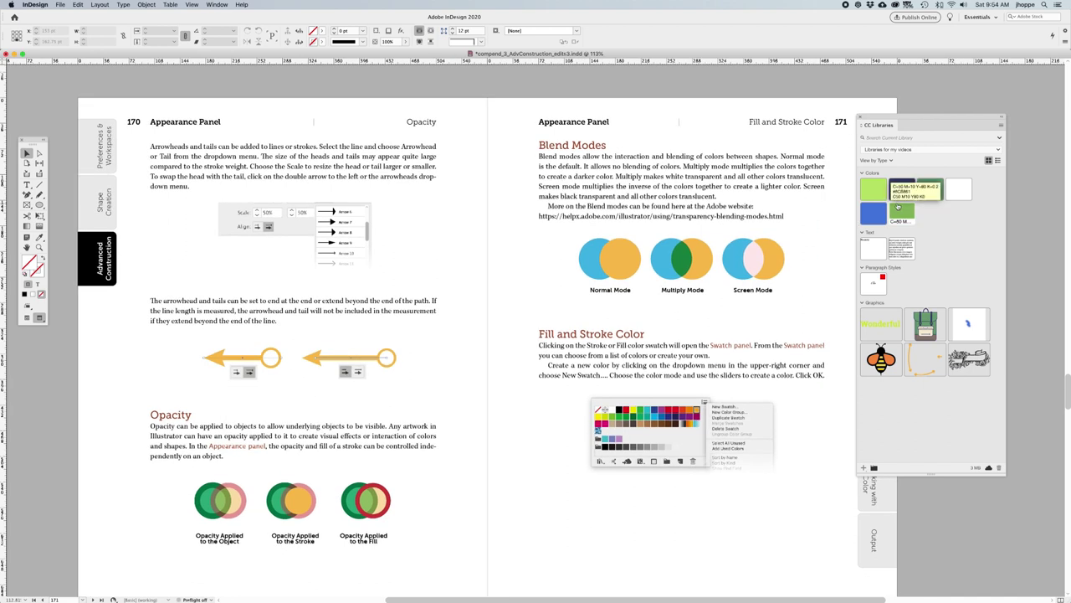
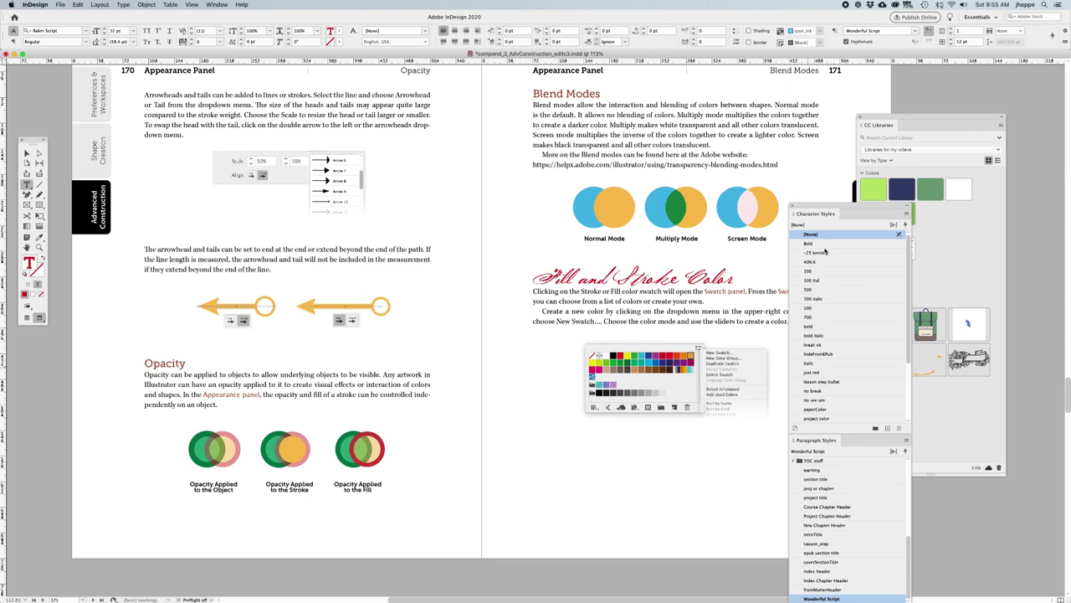
- Close the Character Styles and Paragraph Styles panels, and undo the Wonderful Script style on the Fill and Stroke Color heading
{"action": "left_click_drag", "start_coordinate": [821, 208], "coordinate": [821, 89]}
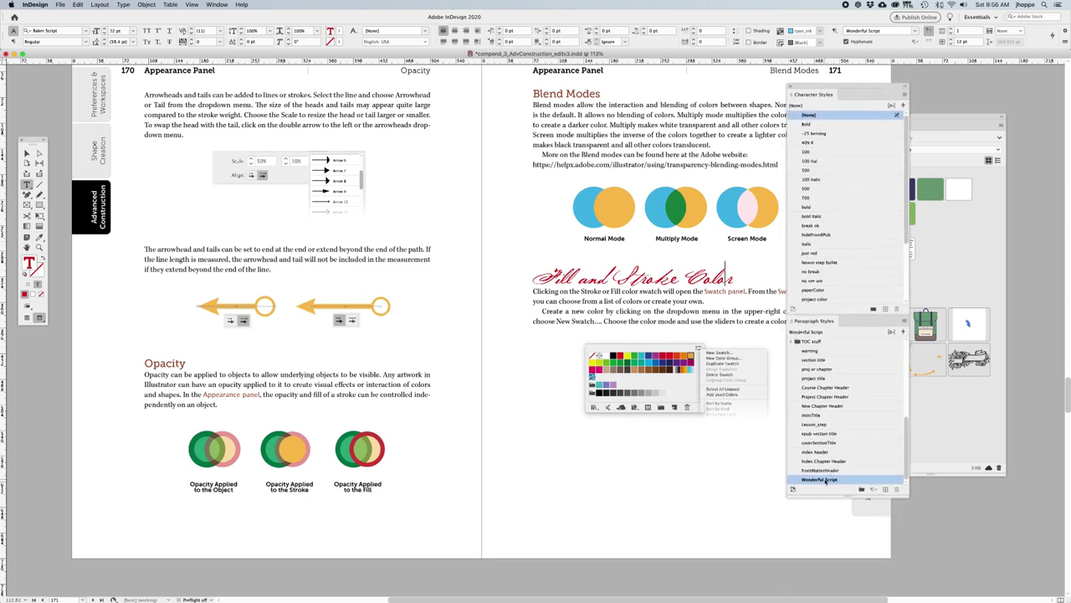
{"action": "left_click", "coordinate": [791, 87]}
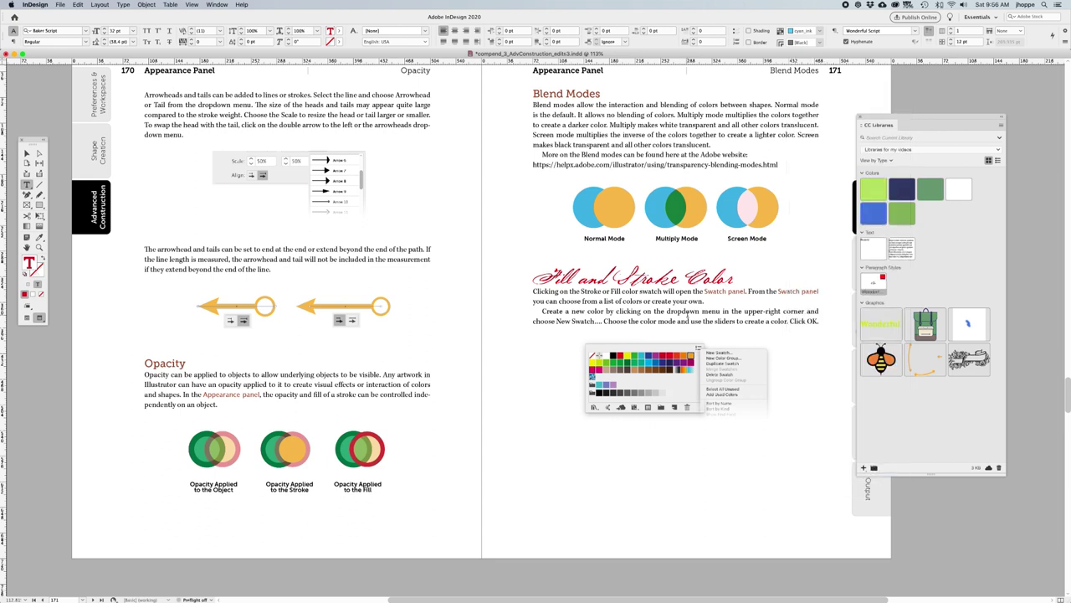
{"action": "key", "text": "super+z"}
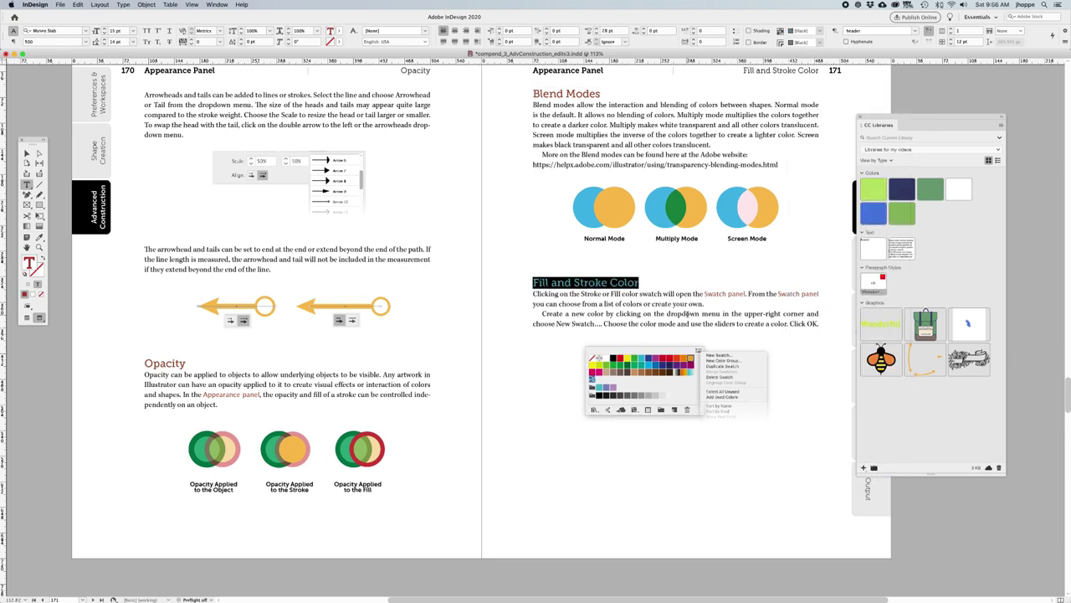
{"action": "left_click", "coordinate": [27, 154]}
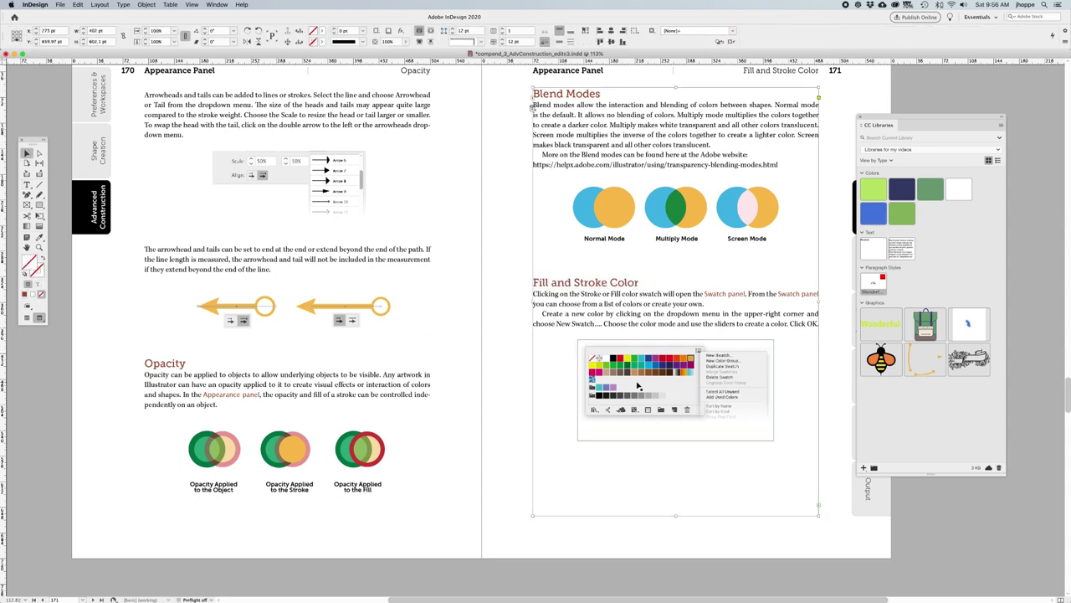
{"action": "left_click", "coordinate": [809, 482]}
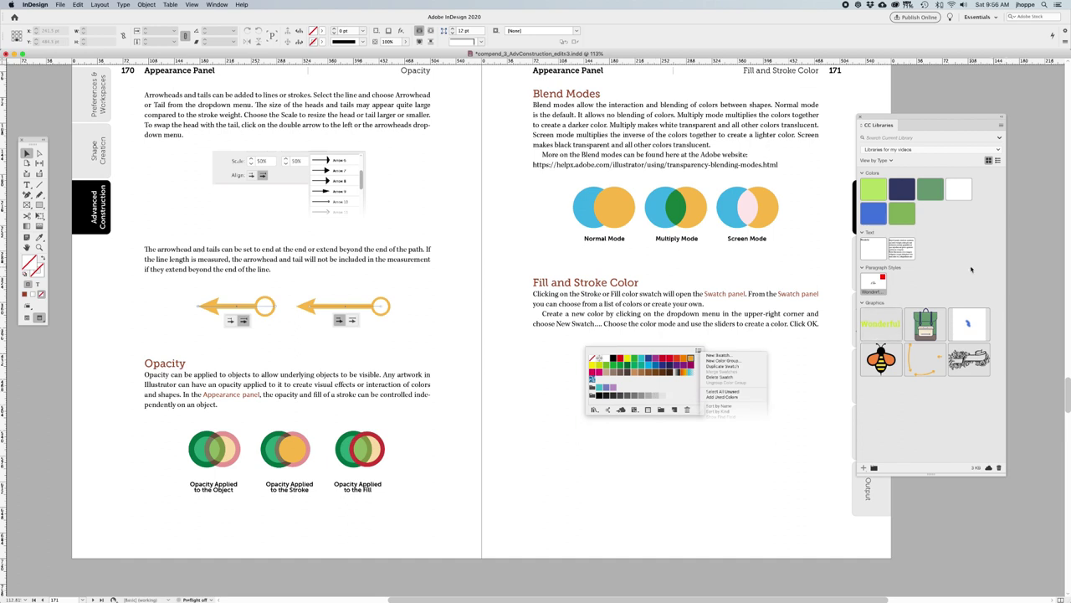
- Place the library's Backpack graphic on page 171 at about 84 by 115 pt, beside the swatches picture under Fill and Stroke Color
{"action": "mouse_move", "coordinate": [928, 323]}
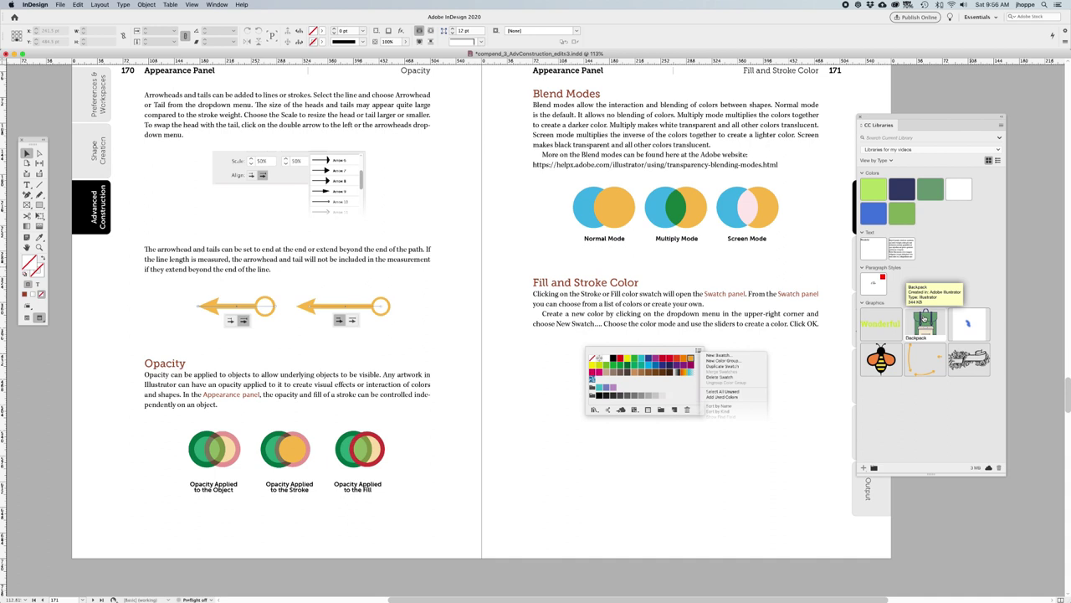
{"action": "left_click_drag", "start_coordinate": [925, 318], "coordinate": [651, 515]}
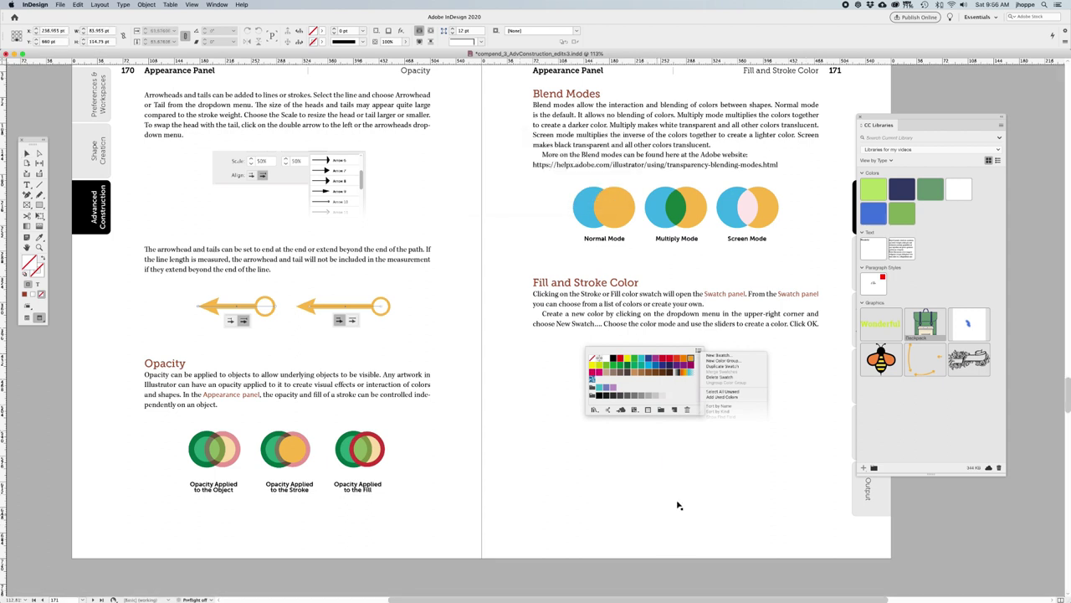
{"action": "left_click_drag", "start_coordinate": [621, 483], "coordinate": [529, 393]}
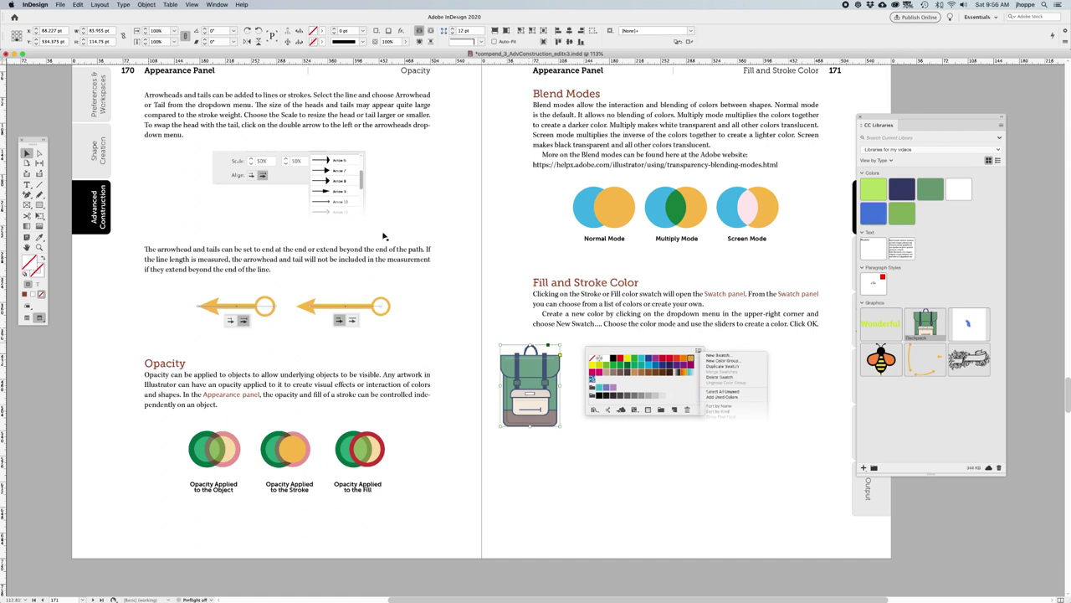
- Examine the link information of the placed Backpack.ai in the Links panel, and close the panel
{"action": "left_click", "coordinate": [217, 4]}
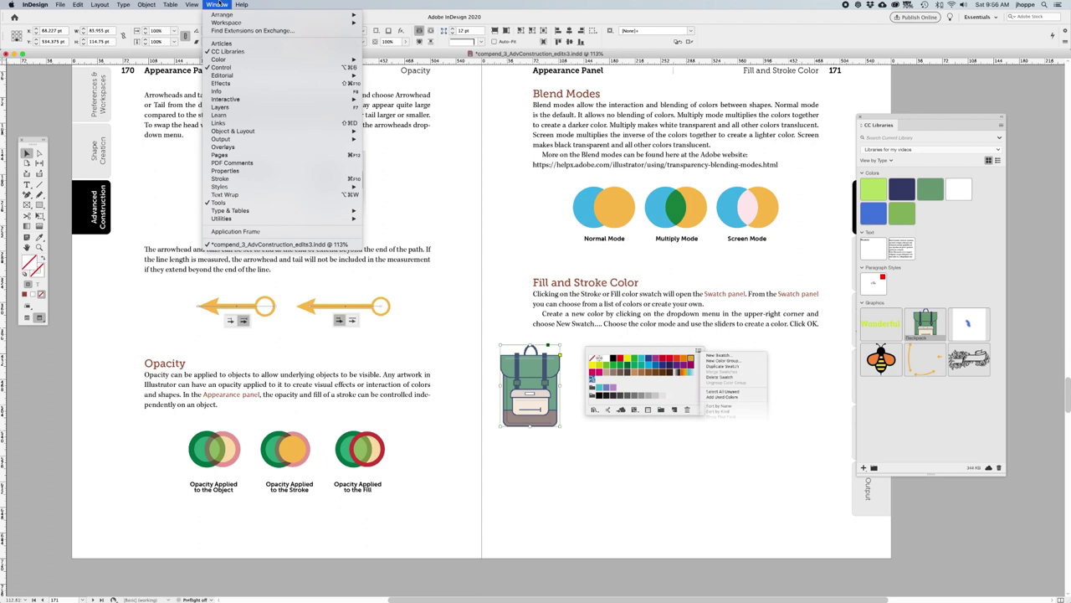
{"action": "left_click", "coordinate": [255, 124]}
{"action": "left_click_drag", "start_coordinate": [484, 104], "coordinate": [405, 112]}
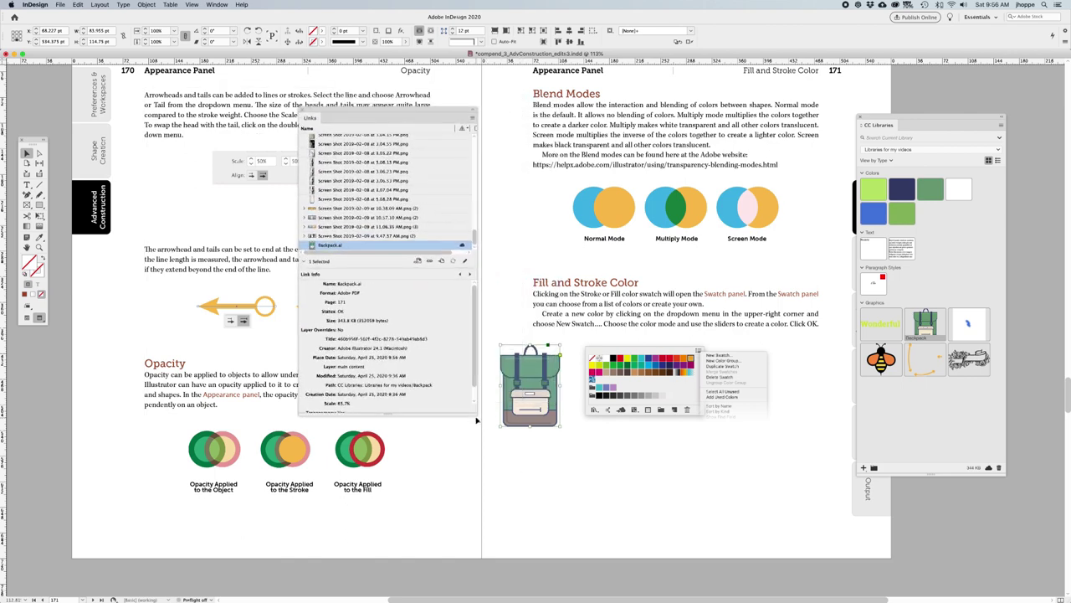
{"action": "left_click_drag", "start_coordinate": [477, 420], "coordinate": [515, 418]}
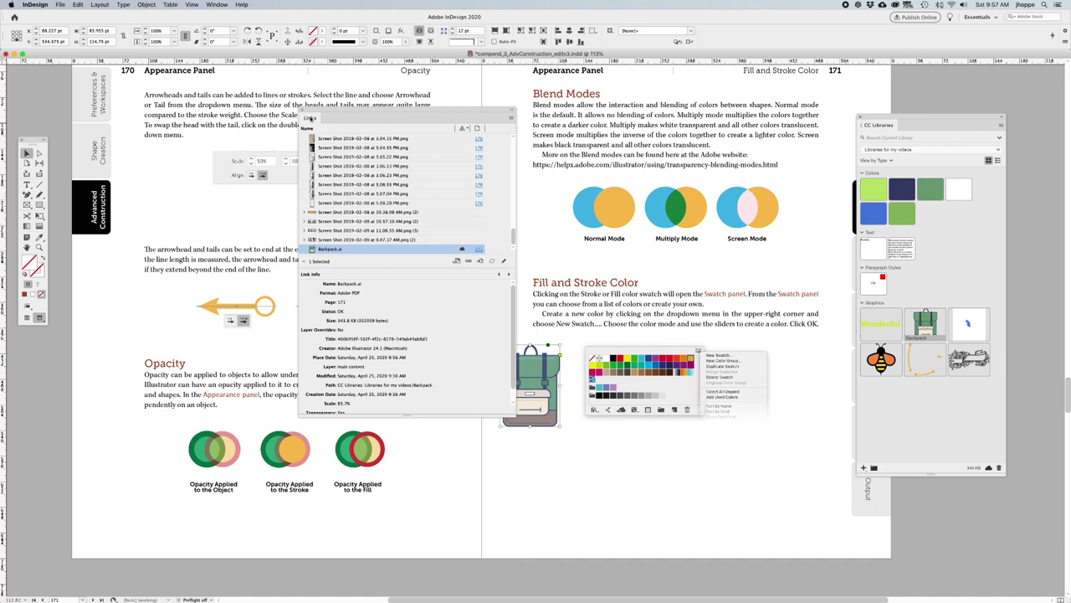
{"action": "left_click", "coordinate": [302, 110]}
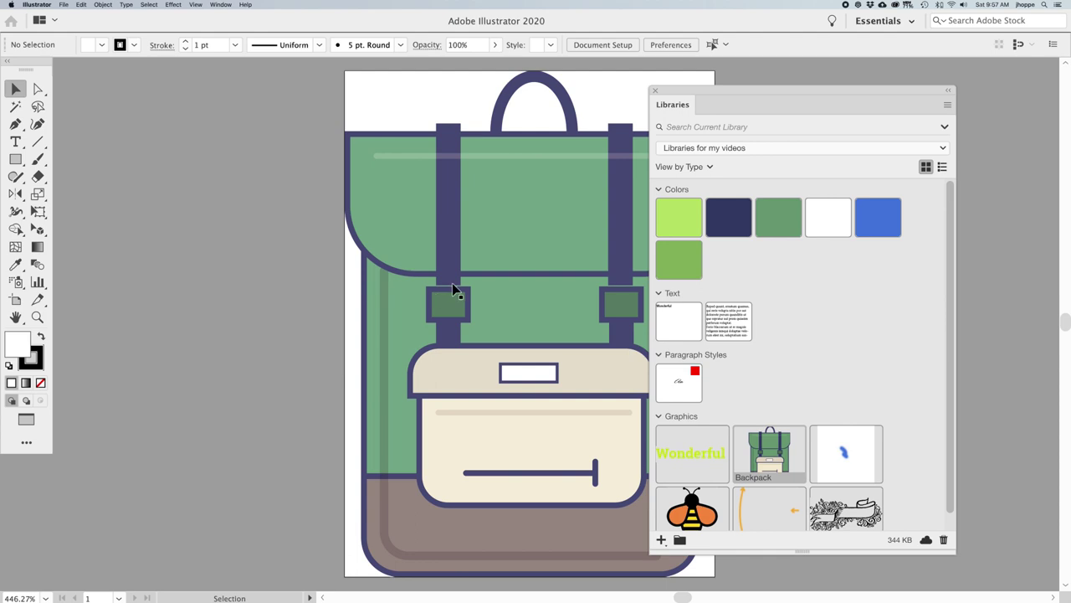
- In Illustrator, give both upper backpack straps the front pocket's cream fill and 2 pt navy stroke with the Eyedropper, and save the graphic
{"action": "left_click", "coordinate": [452, 285]}
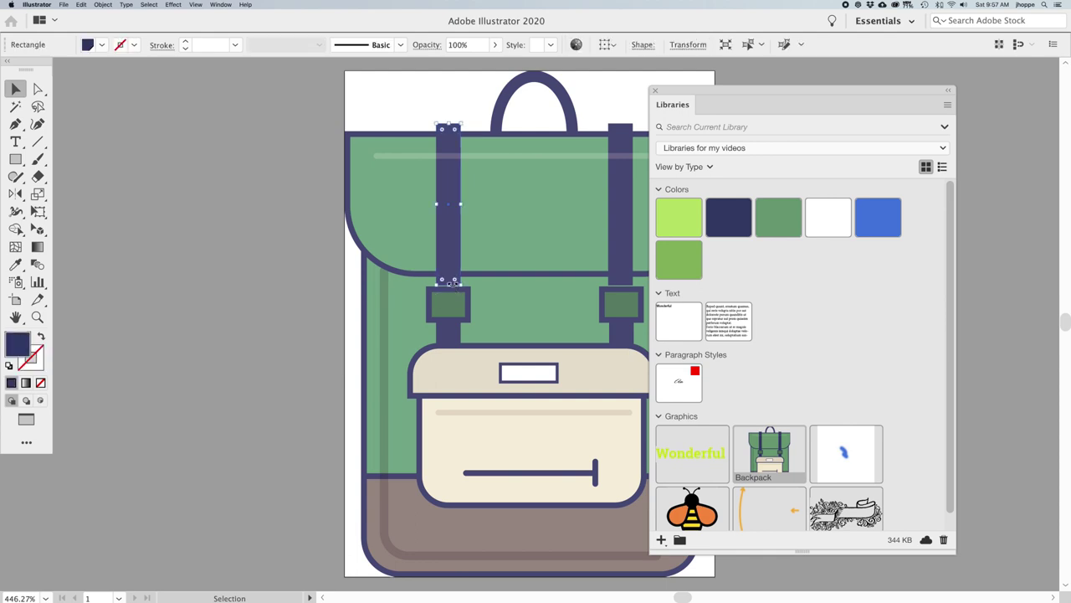
{"action": "left_click", "coordinate": [615, 258]}
{"action": "left_click", "coordinate": [442, 219], "text": "shift"}
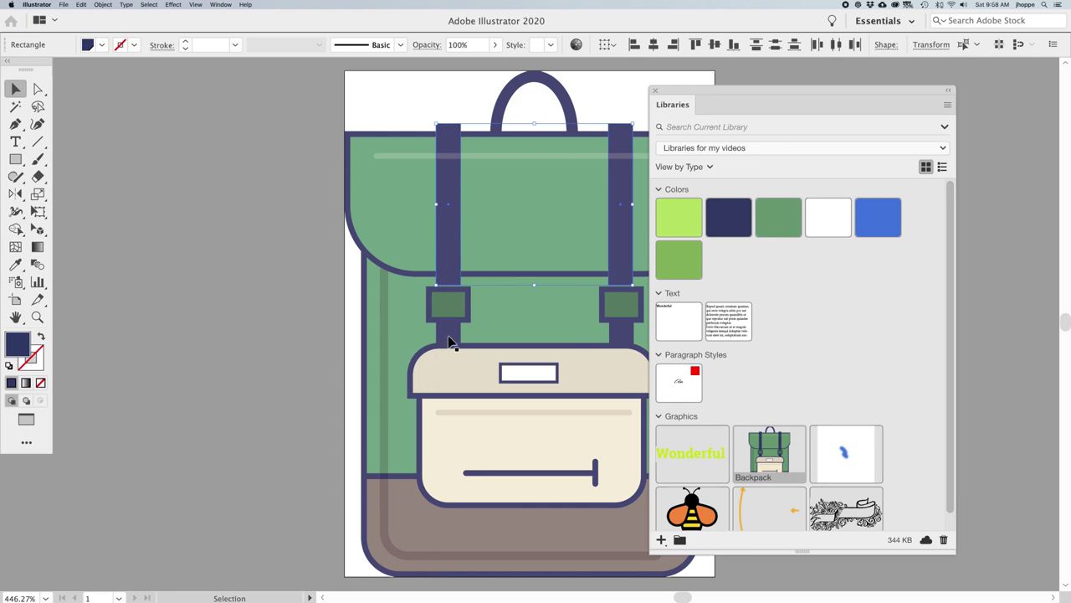
{"action": "key", "text": "i"}
{"action": "left_click", "coordinate": [457, 433]}
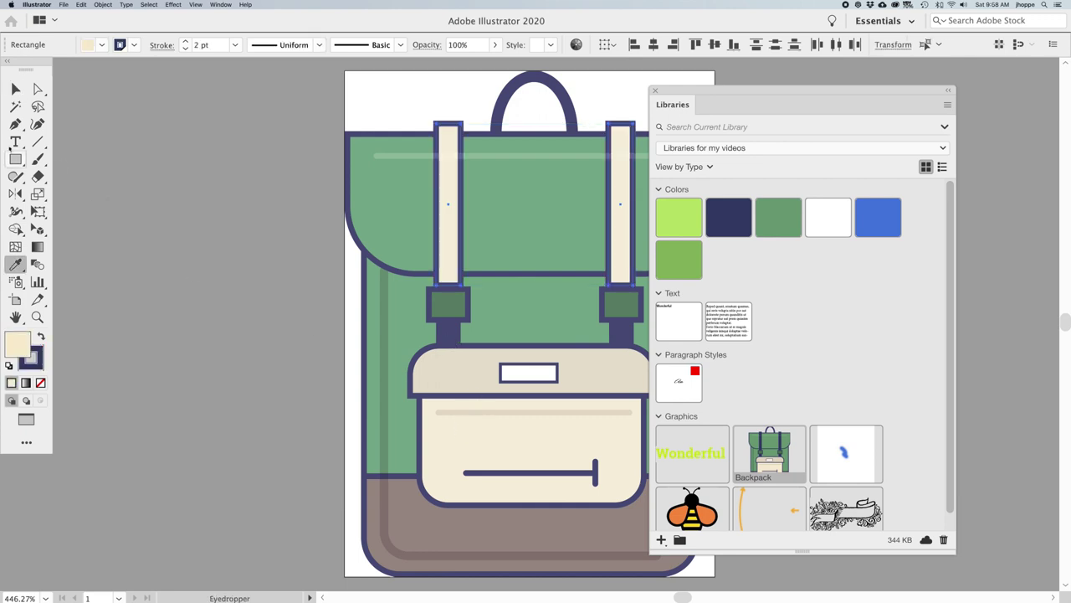
{"action": "left_click", "coordinate": [15, 89]}
{"action": "left_click", "coordinate": [157, 178]}
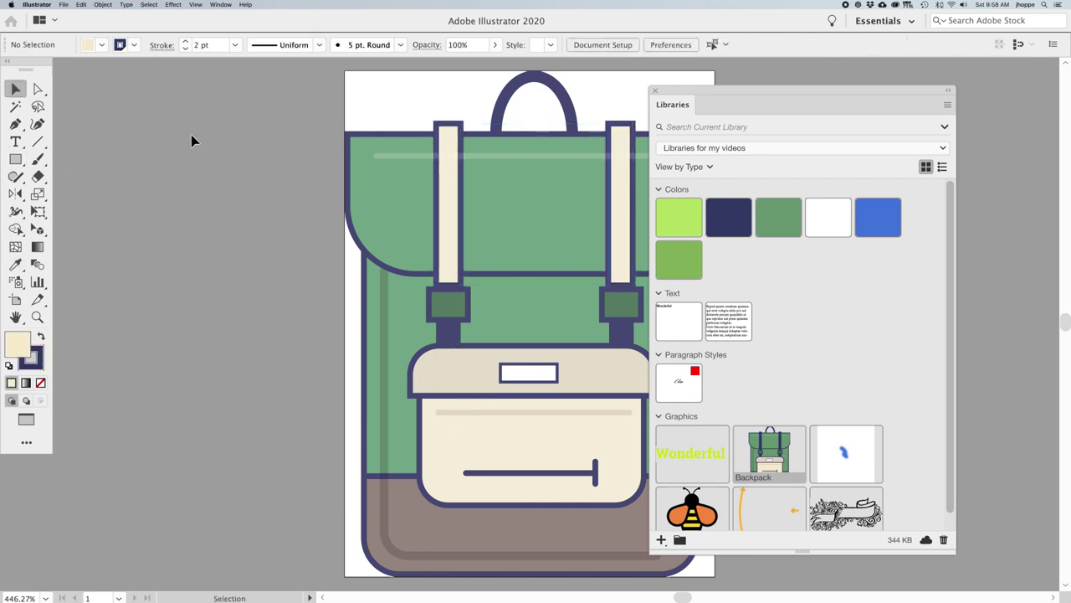
{"action": "key", "text": "super"}
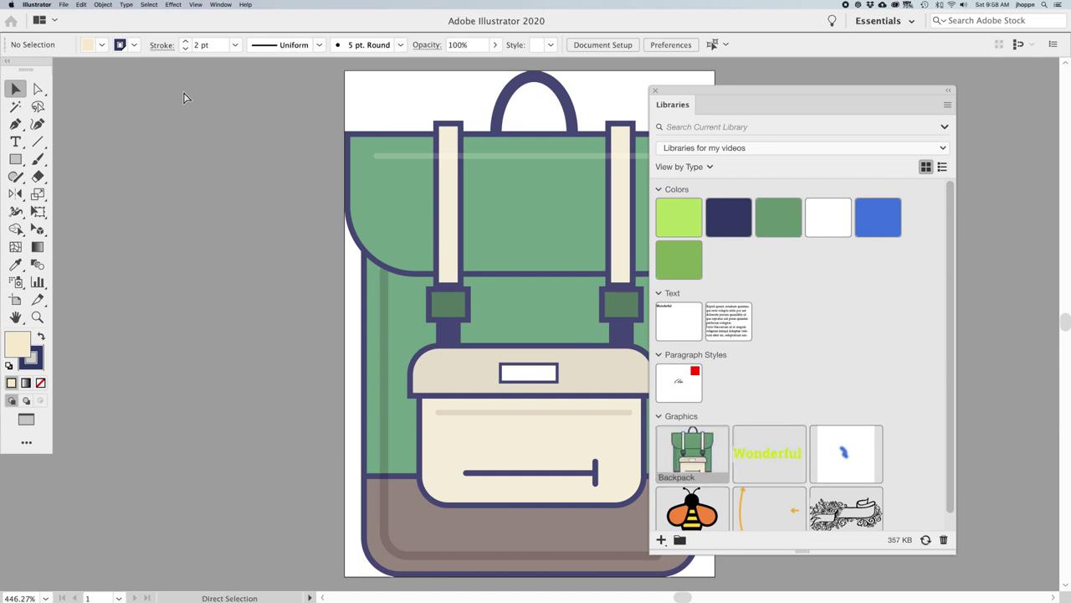
{"action": "key", "text": "super+0"}
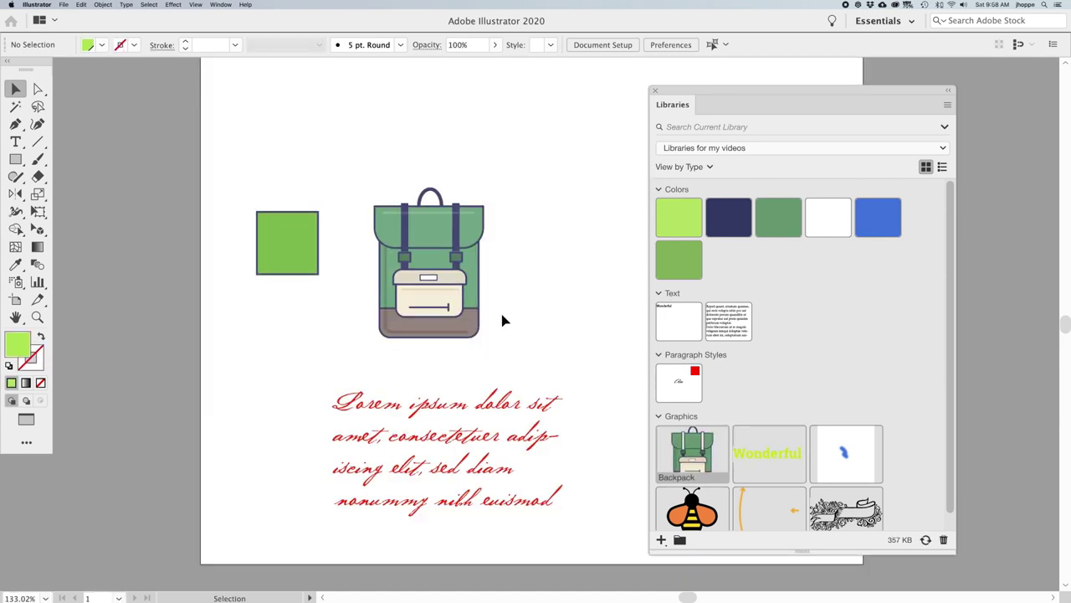
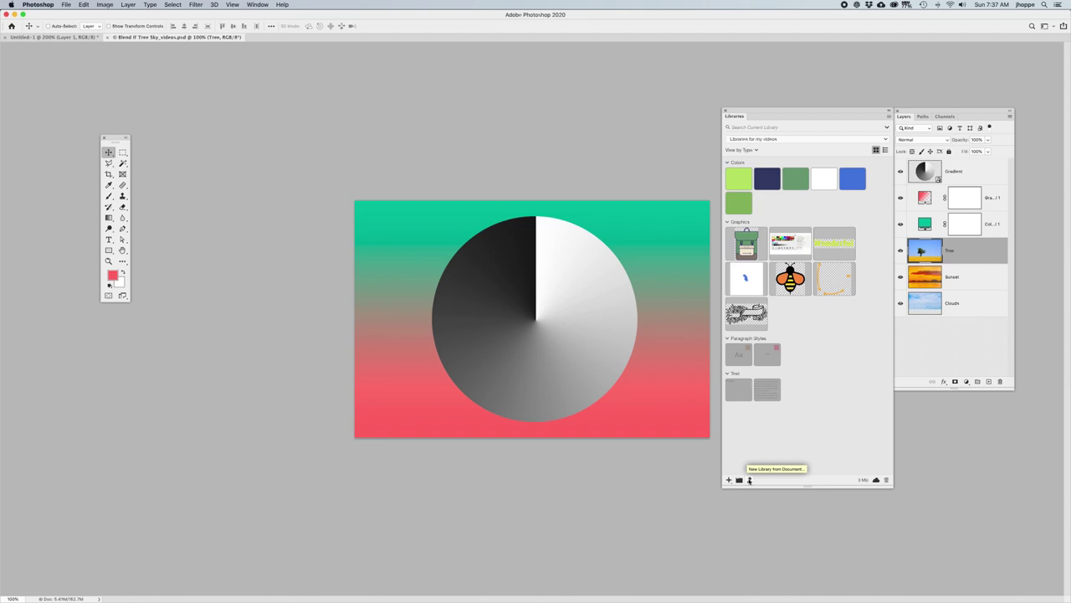
- In Photoshop, examine the asset types offered for a new library from the Blend If Tree Sky_videos document, cancel, and select the Gradient layer
{"action": "left_click", "coordinate": [749, 480]}
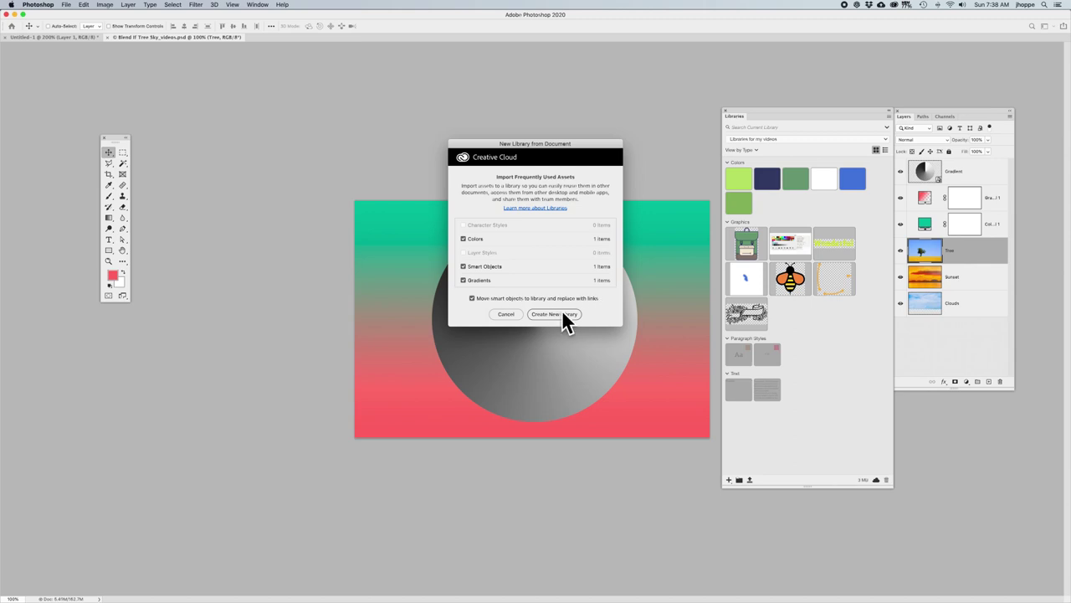
{"action": "left_click", "coordinate": [507, 313]}
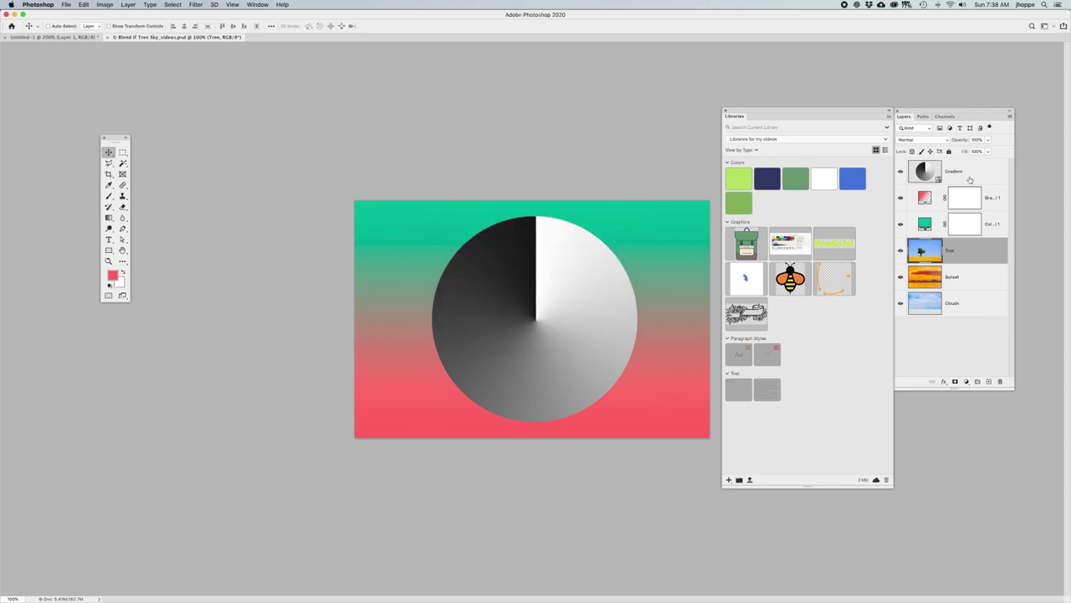
{"action": "left_click", "coordinate": [970, 179]}
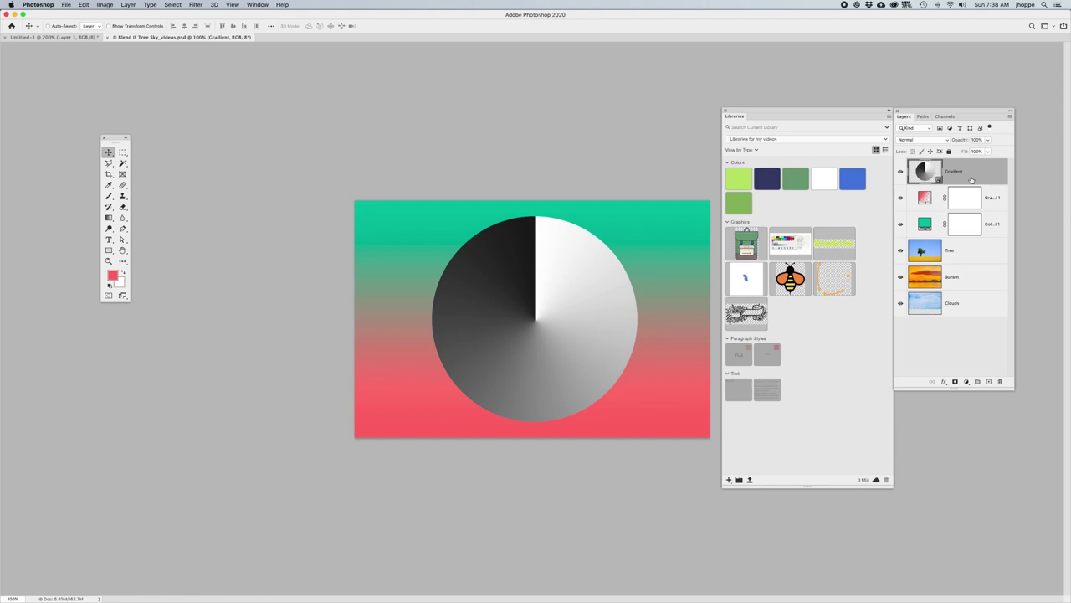
{"action": "left_click", "coordinate": [66, 4]}
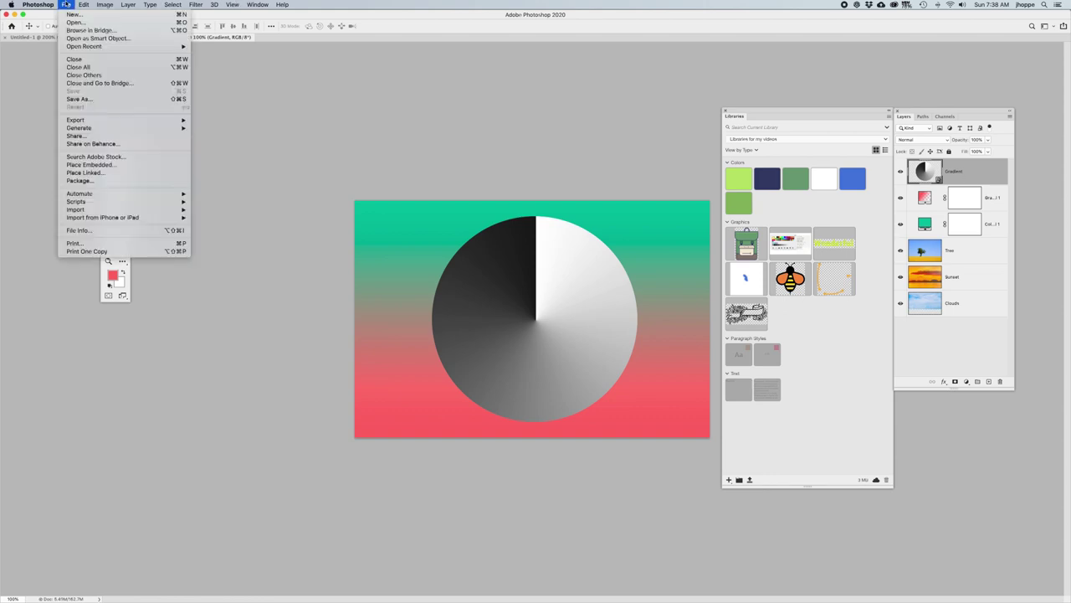
{"action": "left_click", "coordinate": [662, 139]}
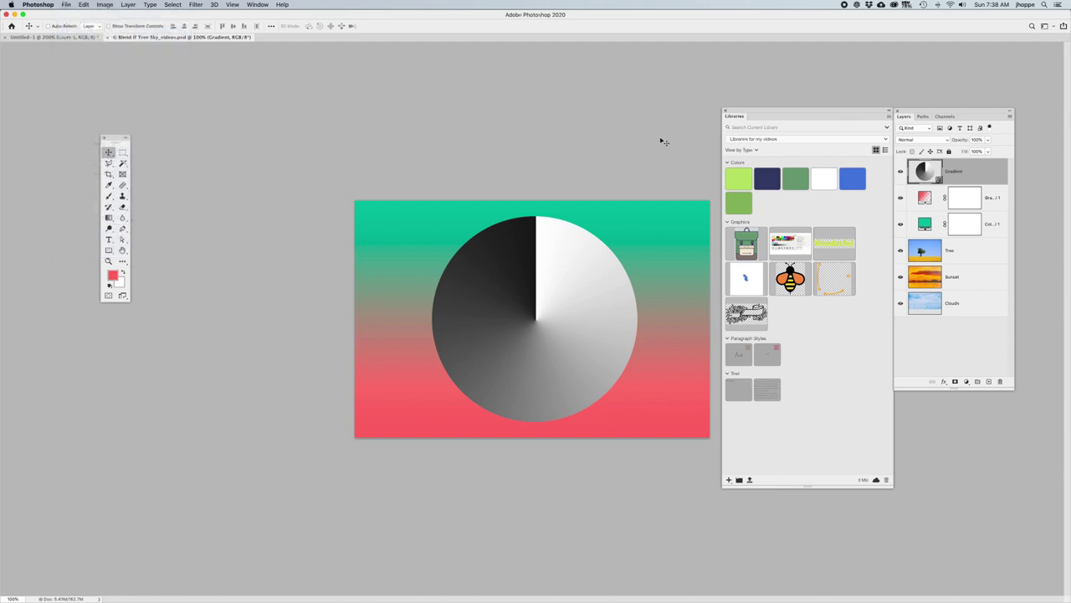
- Convert the Tree layer to a Smart Object and create a library from the document's colors, Smart Objects and gradients, replacing Smart Objects with links
{"action": "right_click", "coordinate": [966, 248]}
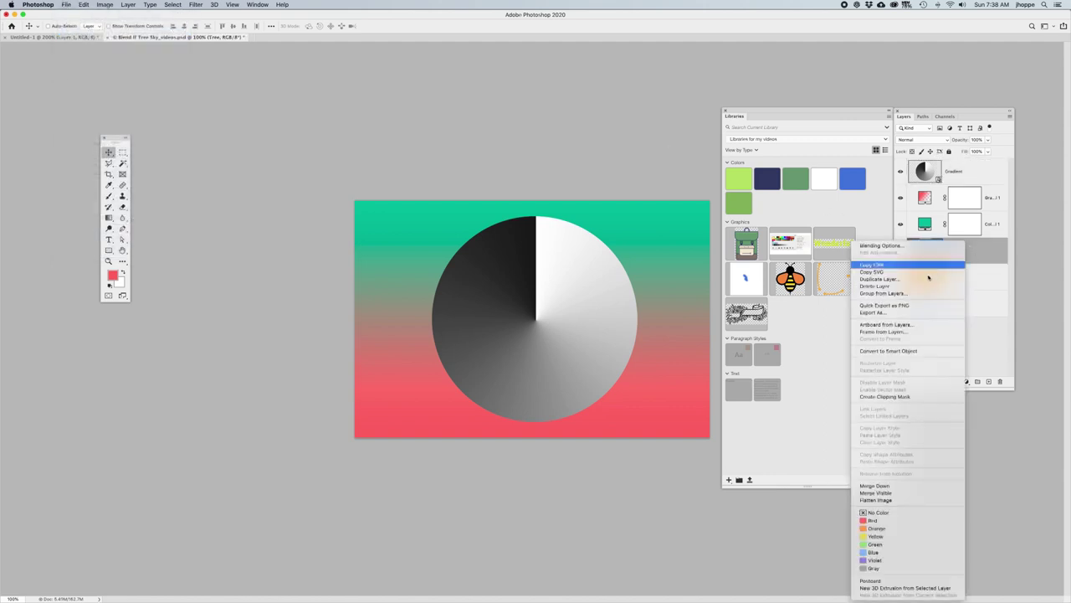
{"action": "left_click", "coordinate": [898, 353]}
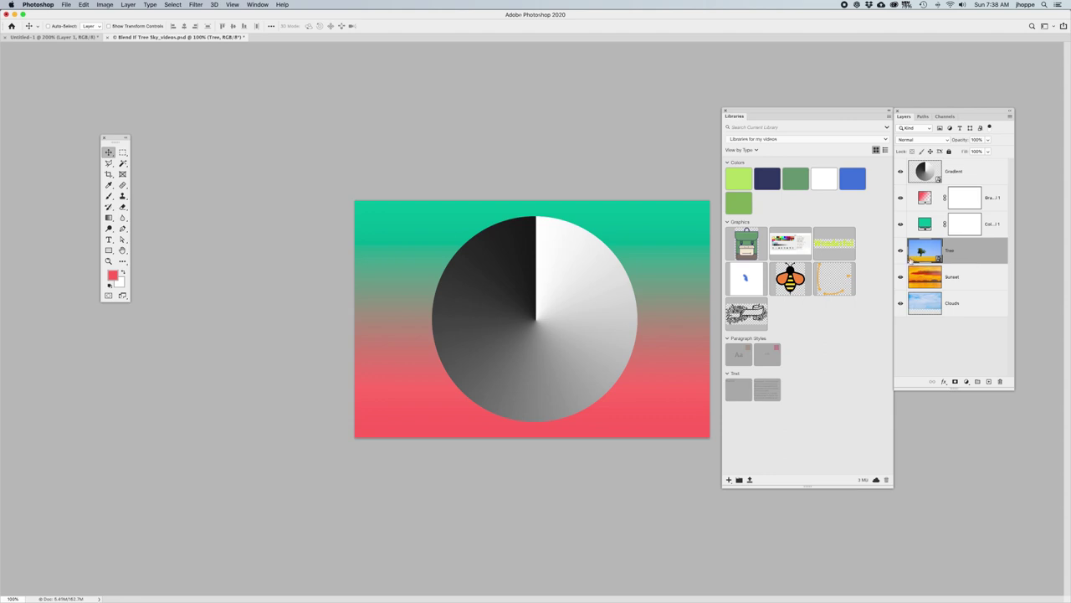
{"action": "right_click", "coordinate": [971, 254]}
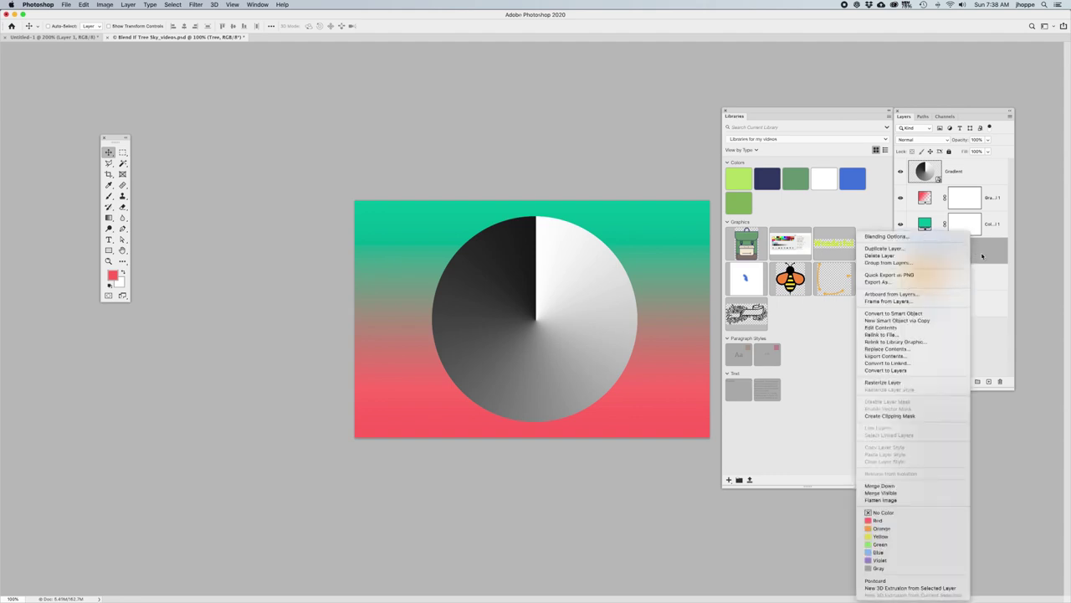
{"action": "left_click", "coordinate": [938, 384]}
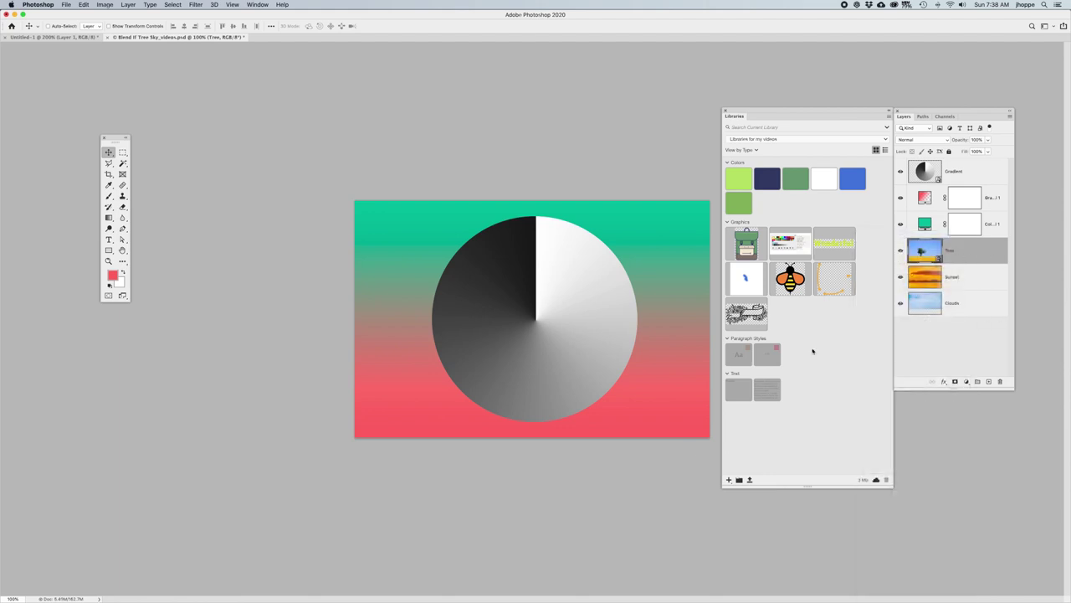
{"action": "left_click", "coordinate": [750, 480]}
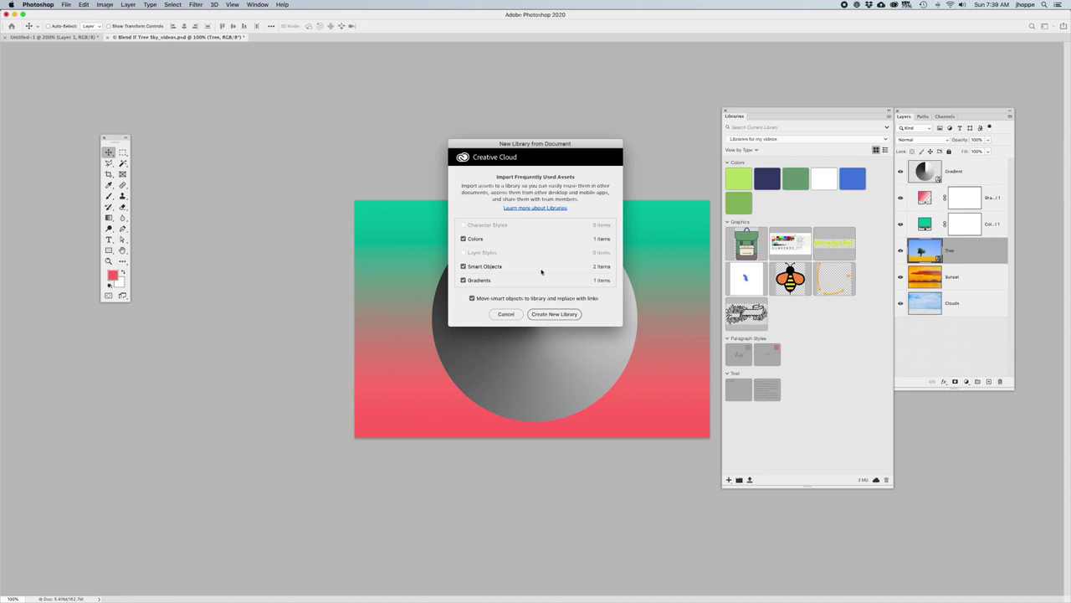
{"action": "left_click", "coordinate": [552, 314]}
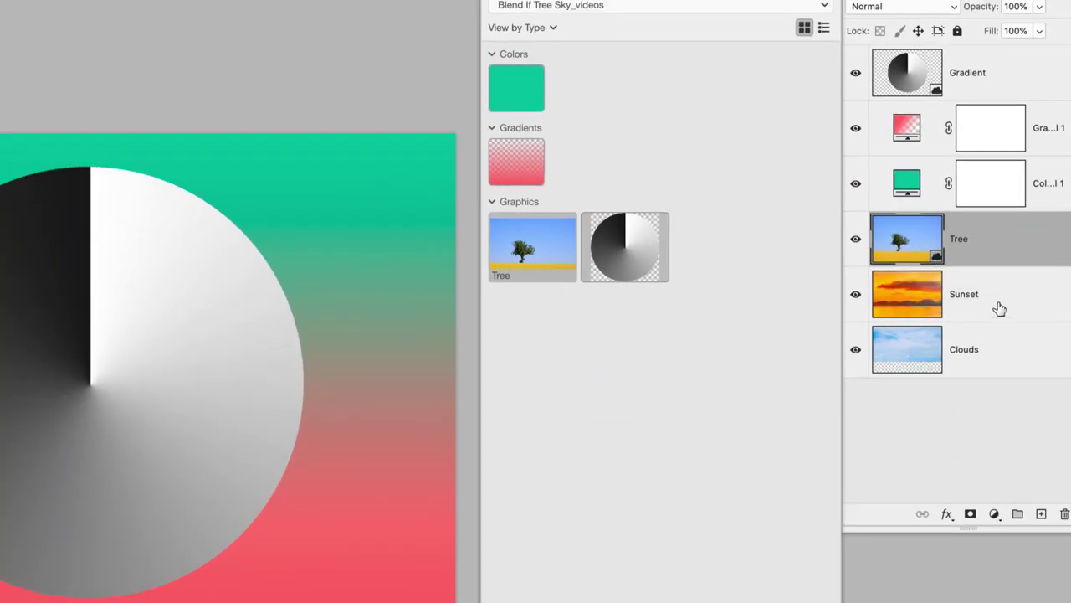
- Convert the Sunset layer to a Smart Object
{"action": "right_click", "coordinate": [1014, 321]}
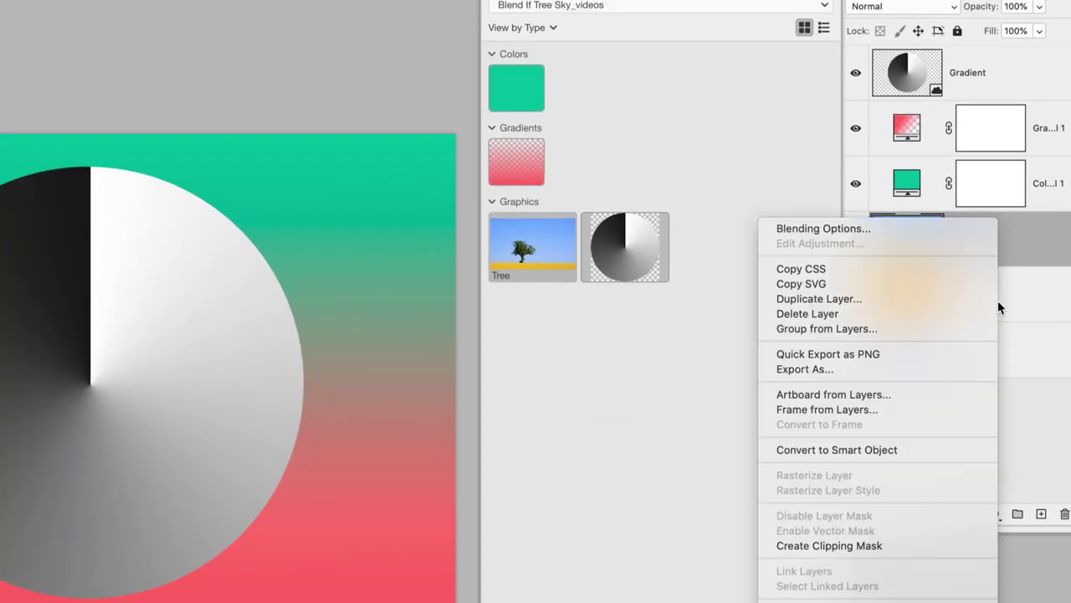
{"action": "left_click", "coordinate": [901, 450]}
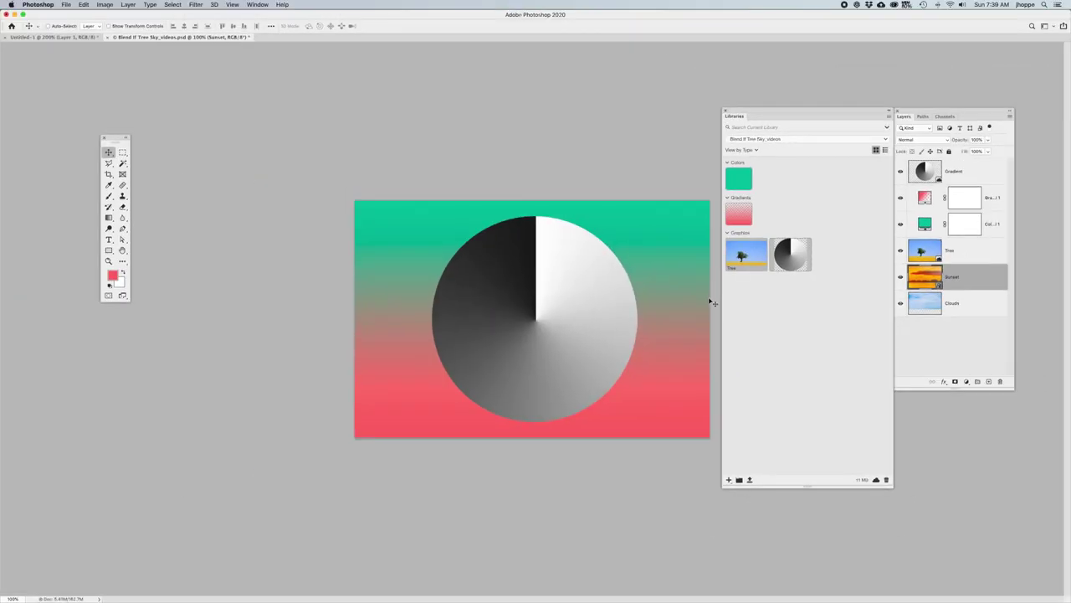
- Try the Brush tool on the linked Gradient layer, rotate the layer counterclockwise with Free Transform, and undo the rotation
{"action": "left_click", "coordinate": [976, 179]}
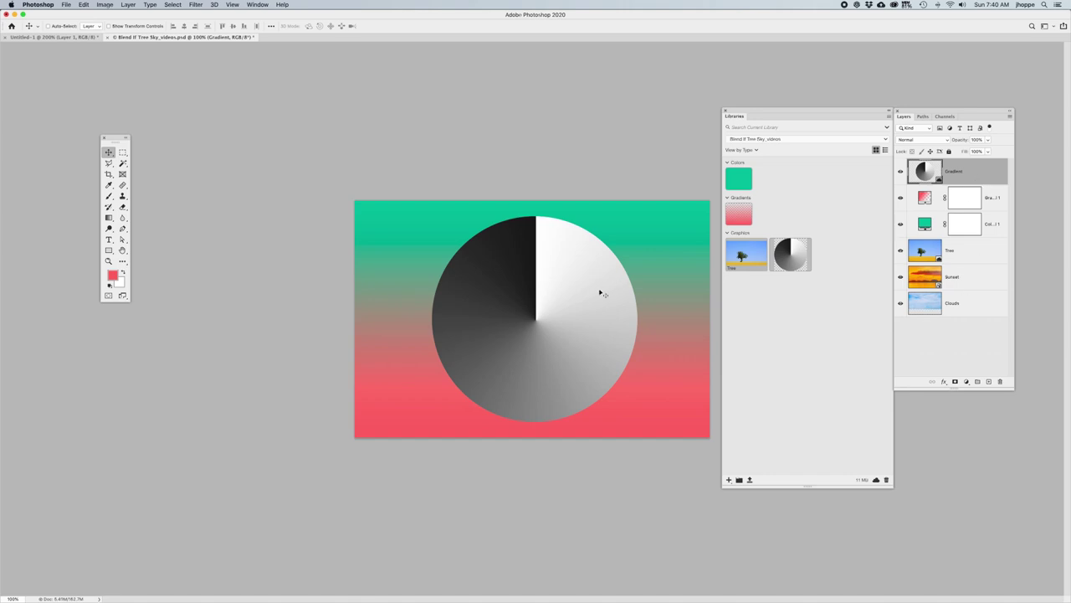
{"action": "key", "text": "b"}
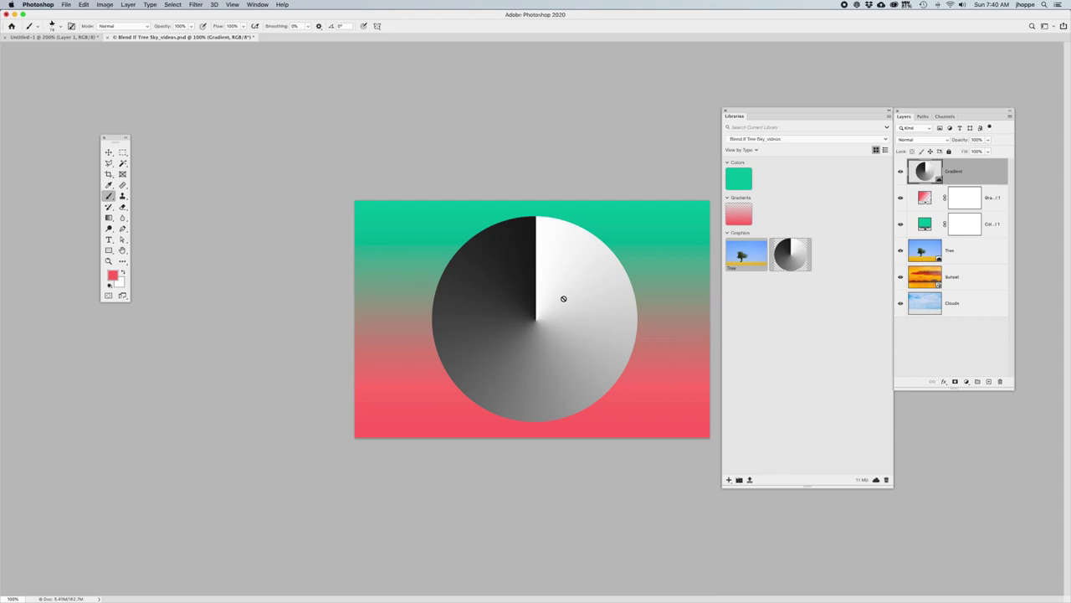
{"action": "key", "text": "super+t"}
{"action": "left_click_drag", "start_coordinate": [644, 214], "coordinate": [562, 176]}
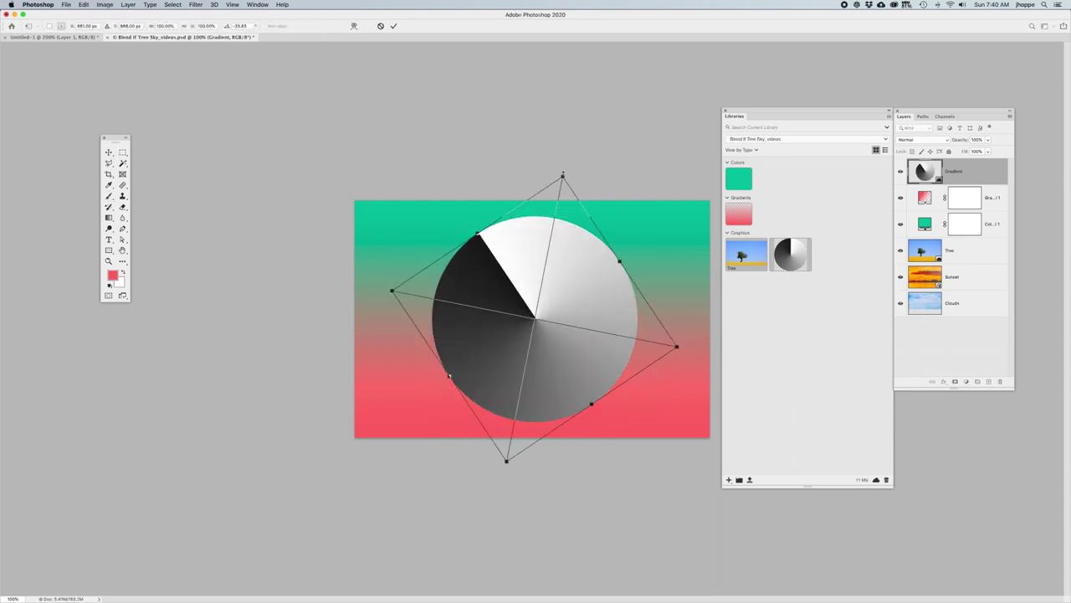
{"action": "key", "text": "super+z"}
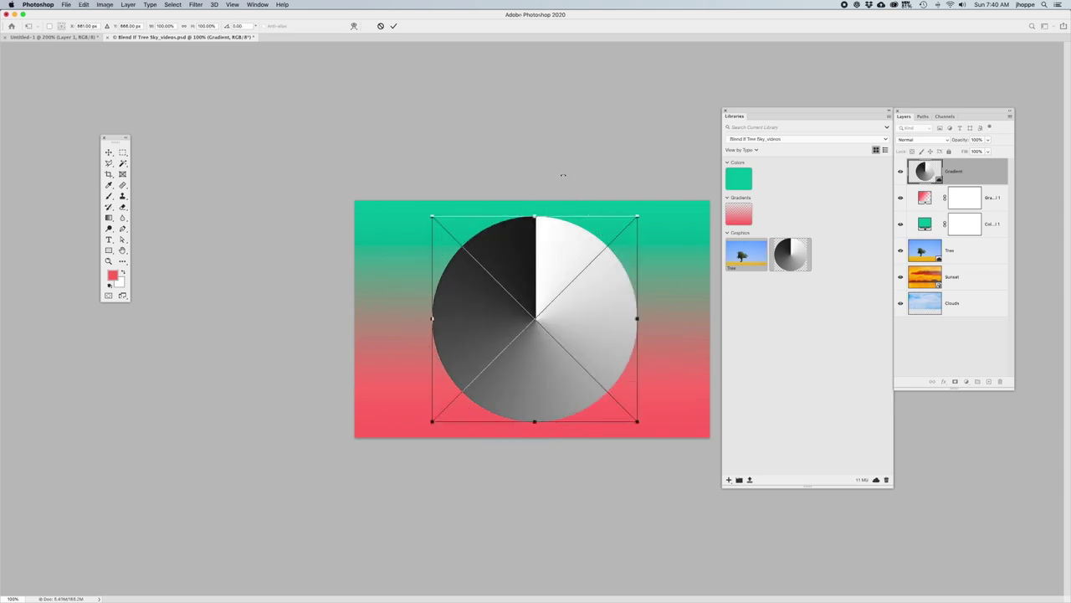
- Shrink the Gradient circle to a tiny size with Free Transform, and enlarge it again to nearly the canvas height
{"action": "left_click_drag", "start_coordinate": [638, 216], "coordinate": [562, 334]}
{"action": "key", "text": "Return"}
{"action": "key", "text": "super+t"}
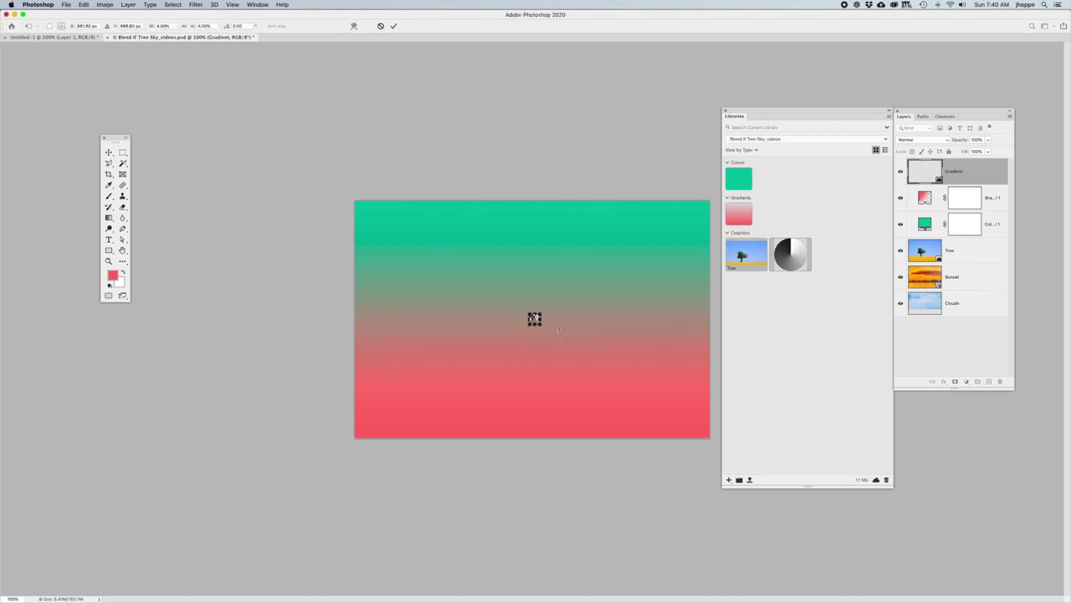
{"action": "left_click_drag", "start_coordinate": [541, 328], "coordinate": [670, 402]}
{"action": "key", "text": "Return"}
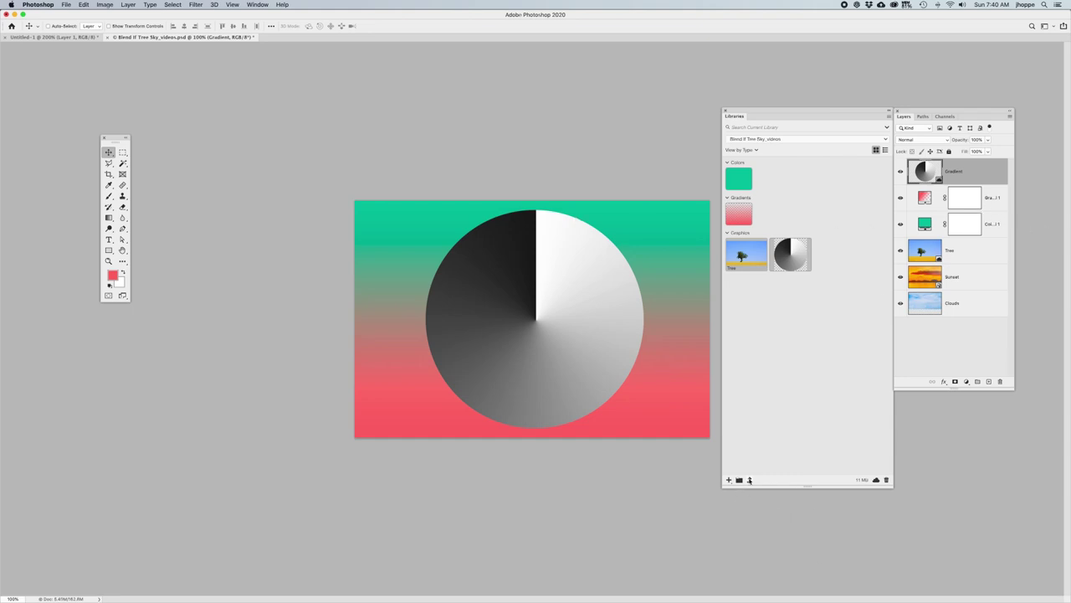
- Check the asset types for another new library from the document, and cancel without creating it
{"action": "left_click", "coordinate": [750, 481]}
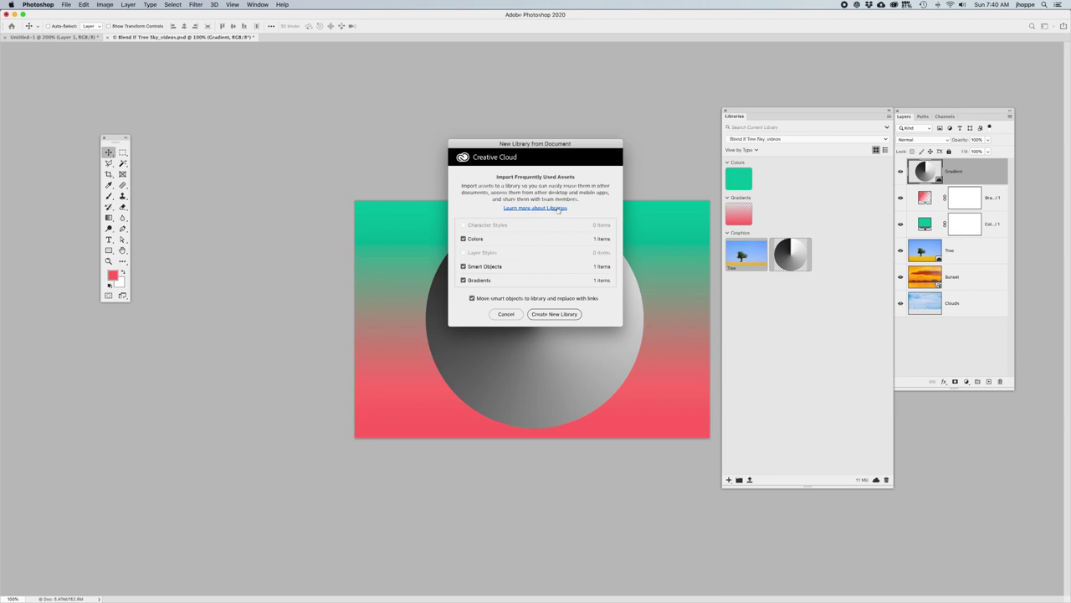
{"action": "left_click", "coordinate": [506, 314]}
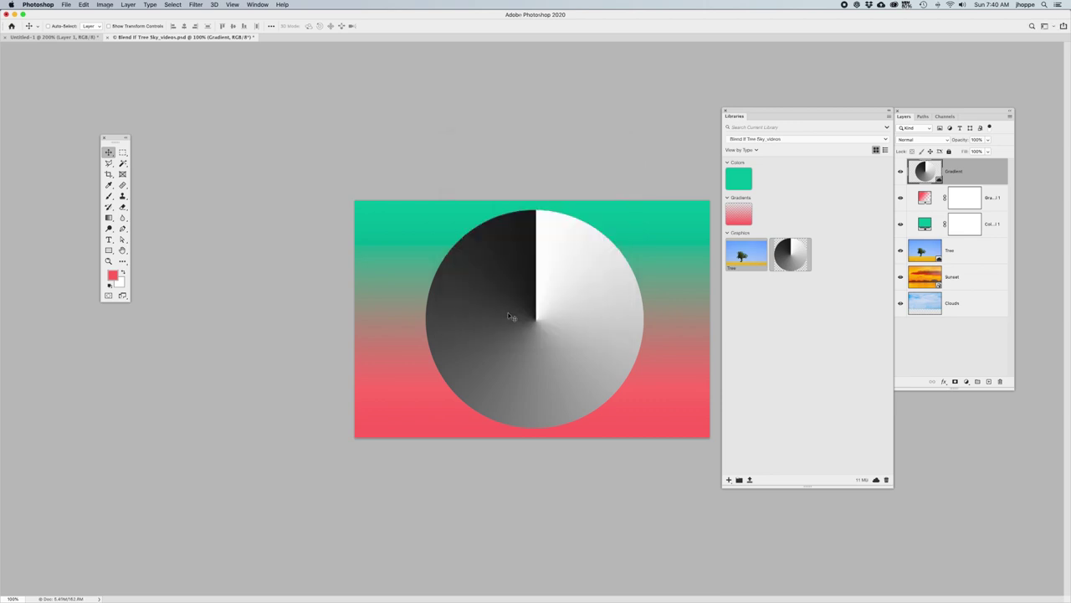
- In Untitled-1, place the bee graphic from Libraries for my videos as a linked Smart Object, scaled to about 16%
{"action": "left_click", "coordinate": [79, 38]}
{"action": "left_click", "coordinate": [777, 139]}
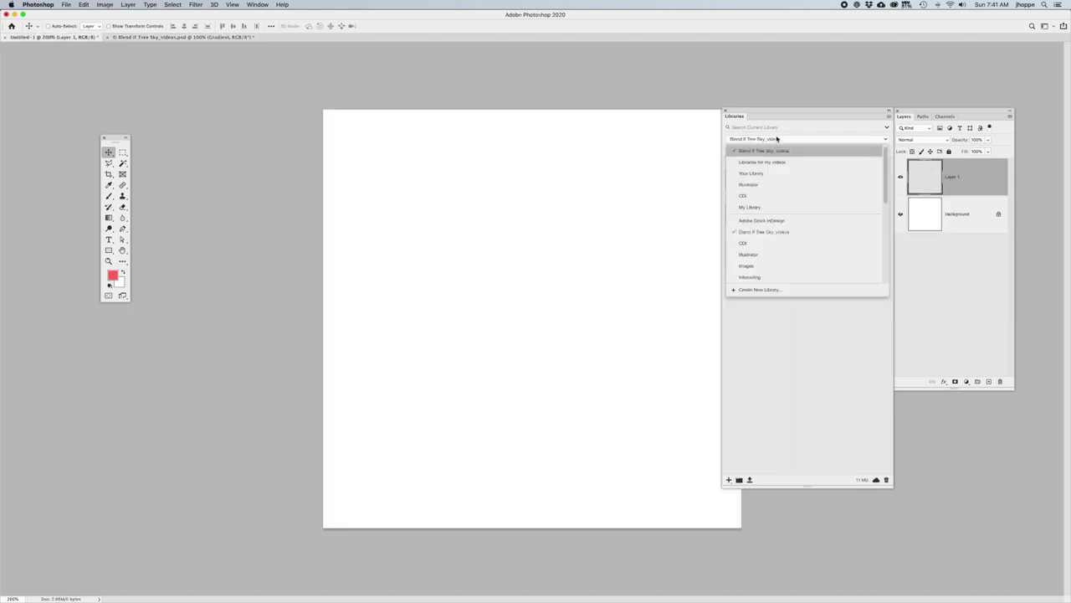
{"action": "left_click", "coordinate": [776, 163]}
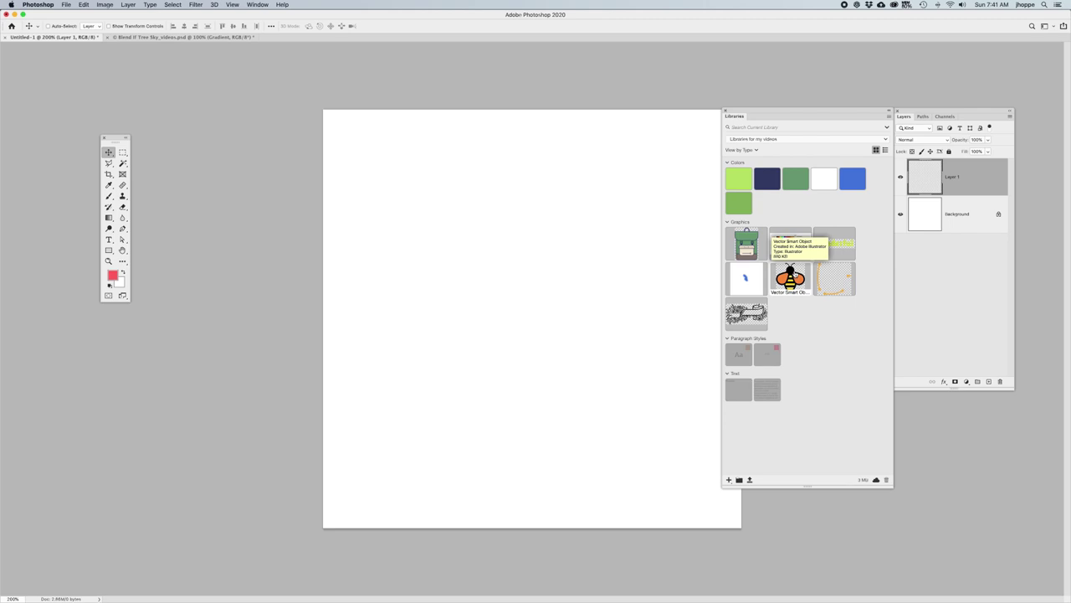
{"action": "left_click_drag", "start_coordinate": [790, 275], "coordinate": [509, 286]}
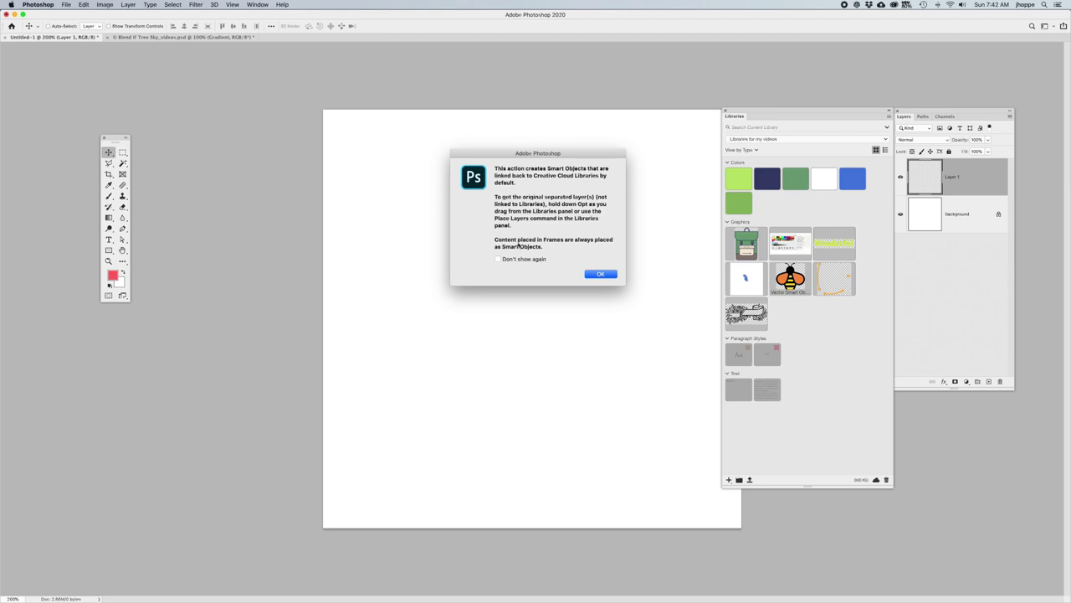
{"action": "left_click", "coordinate": [609, 276]}
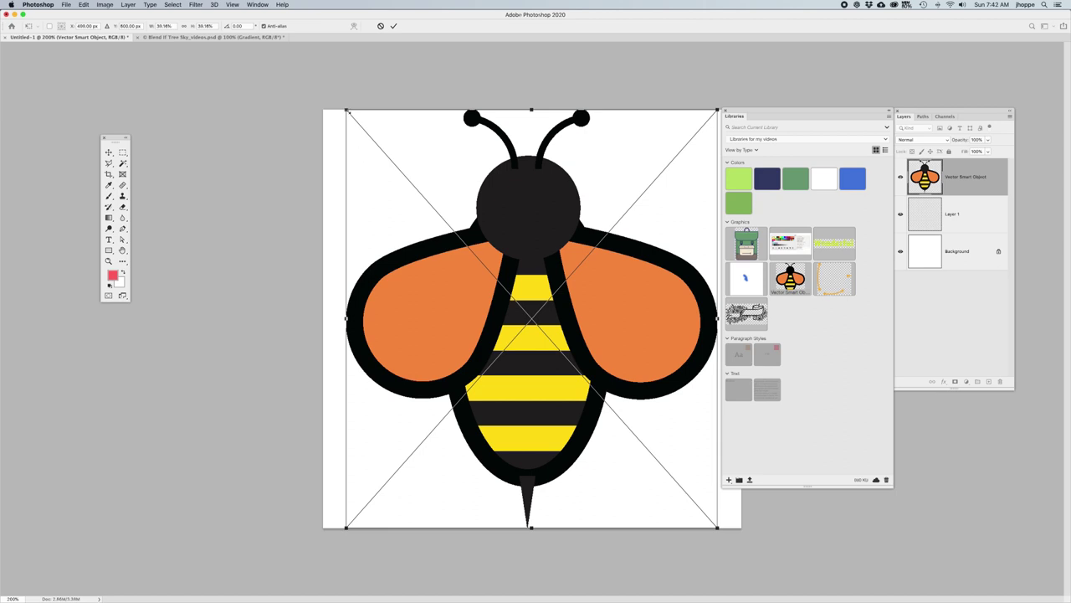
{"action": "left_click_drag", "start_coordinate": [346, 110], "coordinate": [468, 228]}
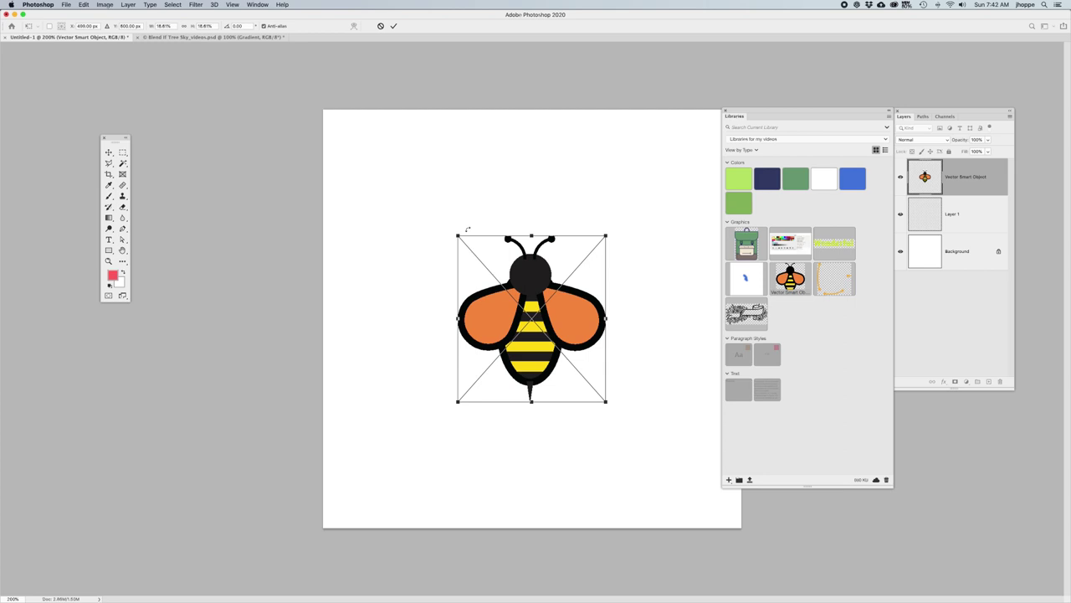
{"action": "key", "text": "Return"}
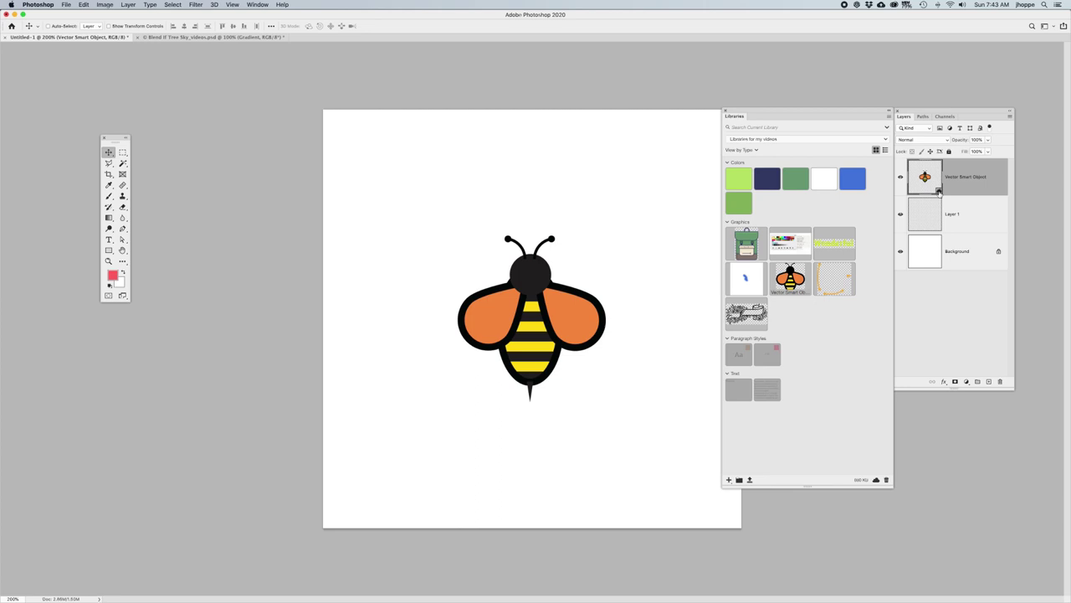
- Switch to the bee graphic's source in Illustrator and reduce the stroke of its orange wings to 16 pt
{"action": "key", "text": "super+Tab"}
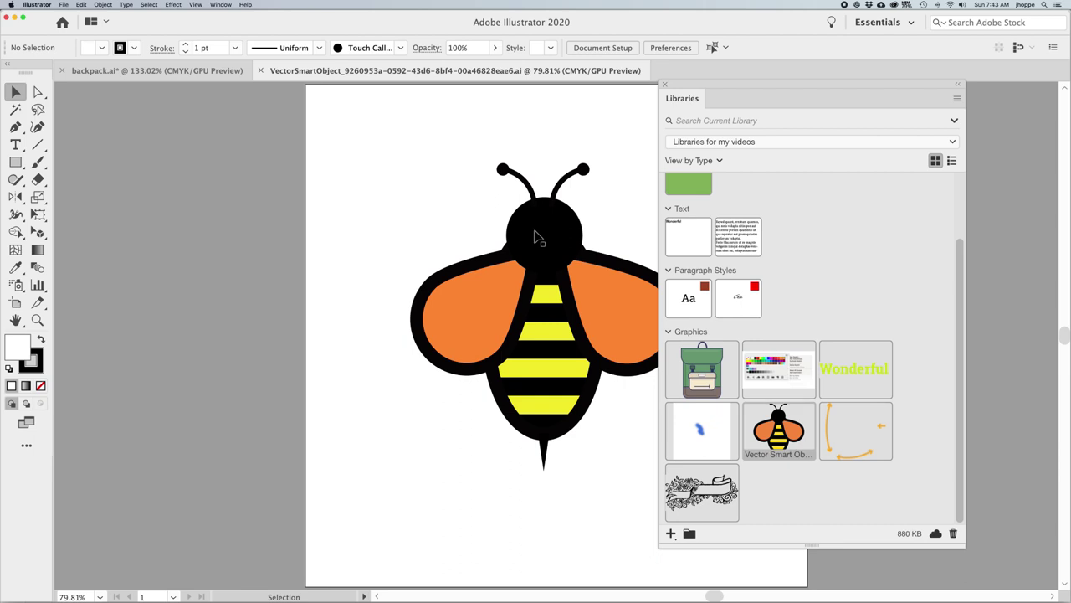
{"action": "left_click", "coordinate": [537, 238]}
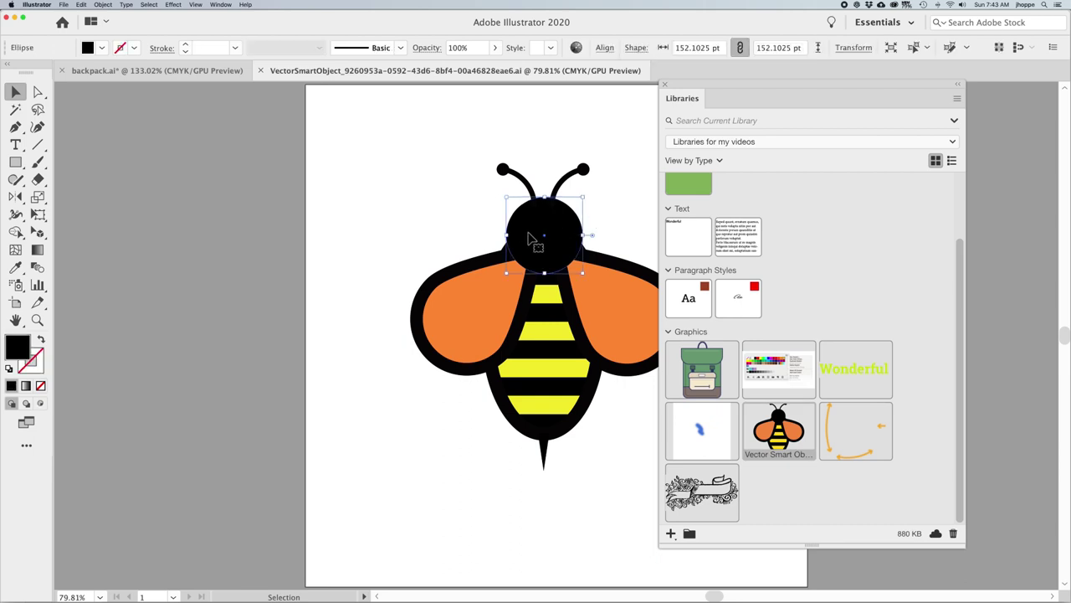
{"action": "left_click", "coordinate": [494, 324]}
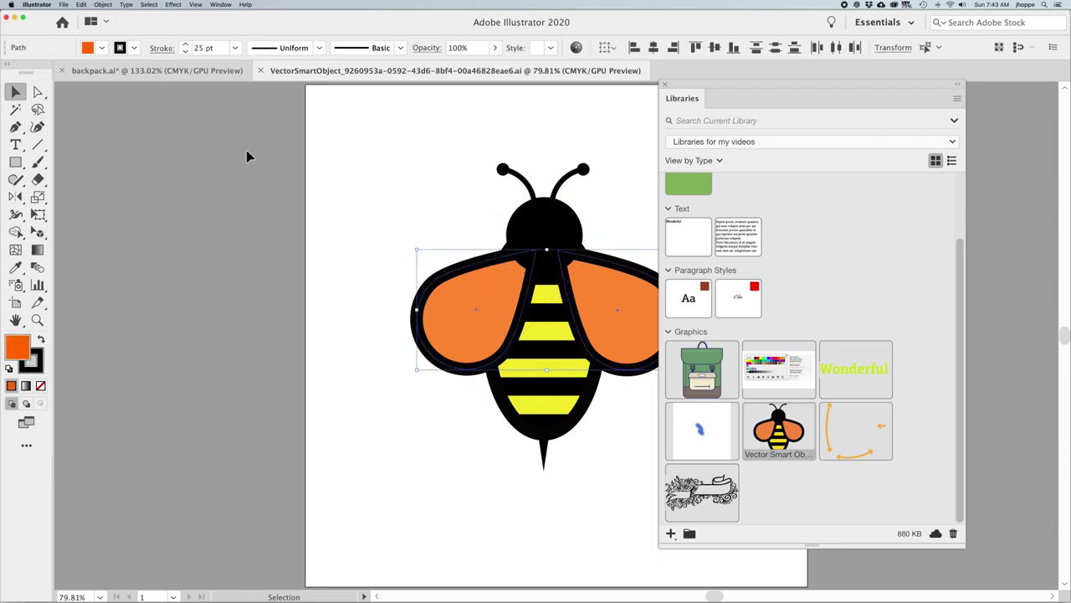
{"action": "left_click", "coordinate": [185, 52]}
{"action": "left_click", "coordinate": [185, 51]}
{"action": "left_click", "coordinate": [185, 52]}
{"action": "left_click", "coordinate": [185, 52]}
{"action": "left_click", "coordinate": [185, 51]}
{"action": "left_click", "coordinate": [186, 52]}
{"action": "left_click", "coordinate": [186, 52]}
{"action": "left_click", "coordinate": [186, 52]}
{"action": "left_click", "coordinate": [186, 52]}
- Close the edited bee graphic with its changes saved, and switch back to Photoshop
{"action": "left_click", "coordinate": [260, 71]}
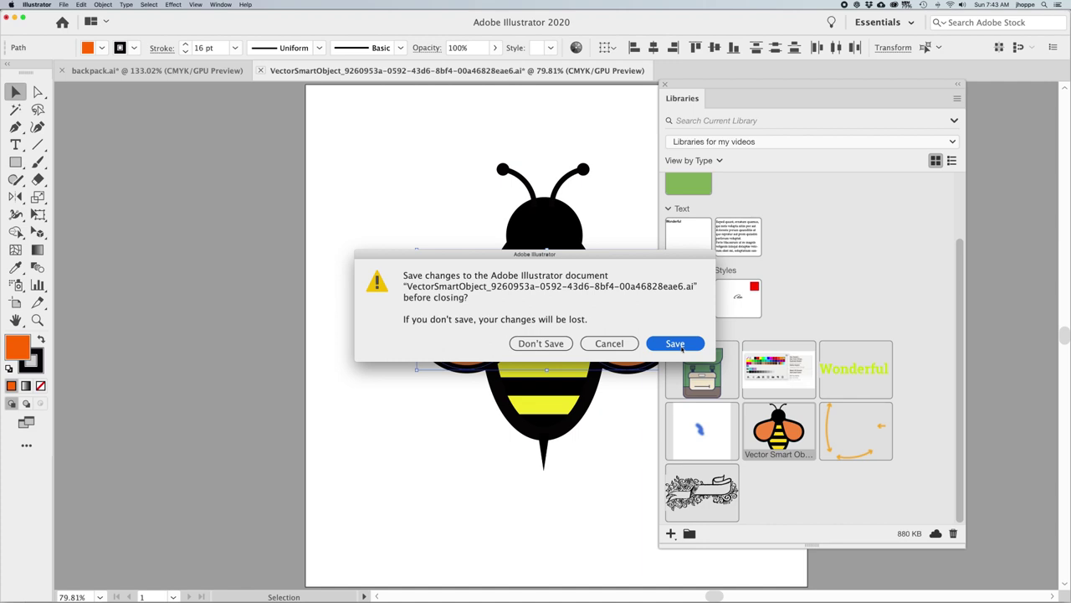
{"action": "left_click", "coordinate": [682, 349]}
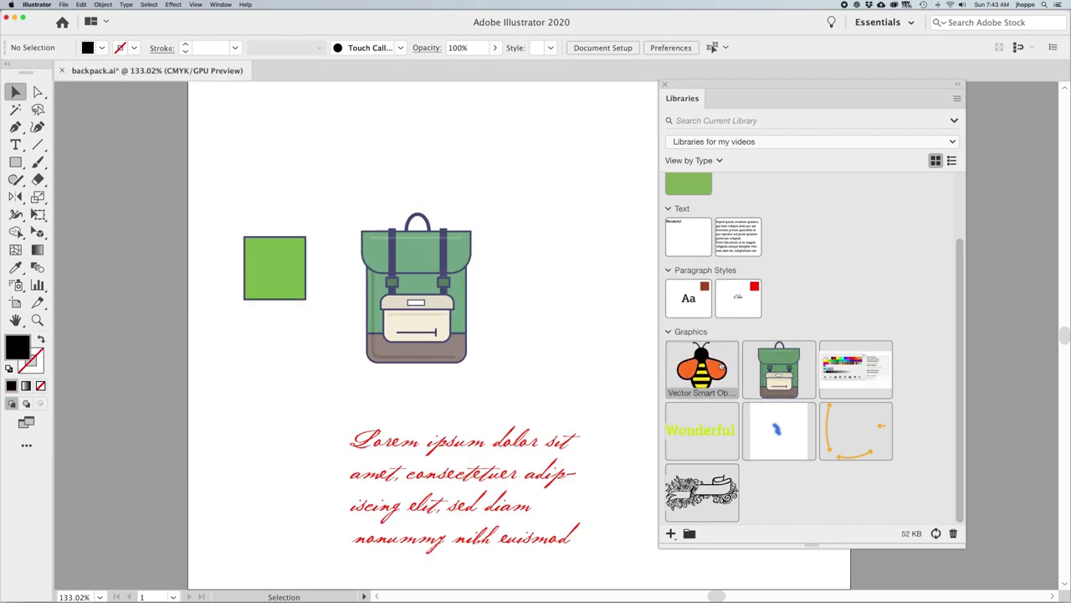
{"action": "key", "text": "super+Tab"}
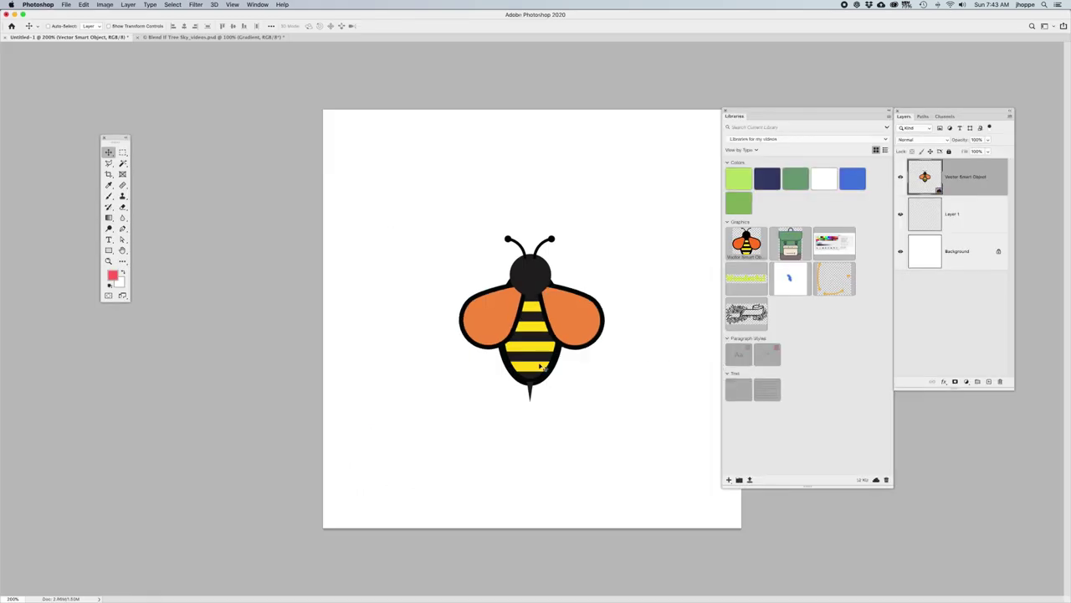
- Move the bee horizontally into the left half of the canvas to free space beside it
{"action": "right_click", "coordinate": [538, 349]}
{"action": "left_click", "coordinate": [570, 271]}
{"action": "left_click_drag", "start_coordinate": [509, 319], "coordinate": [428, 318]}
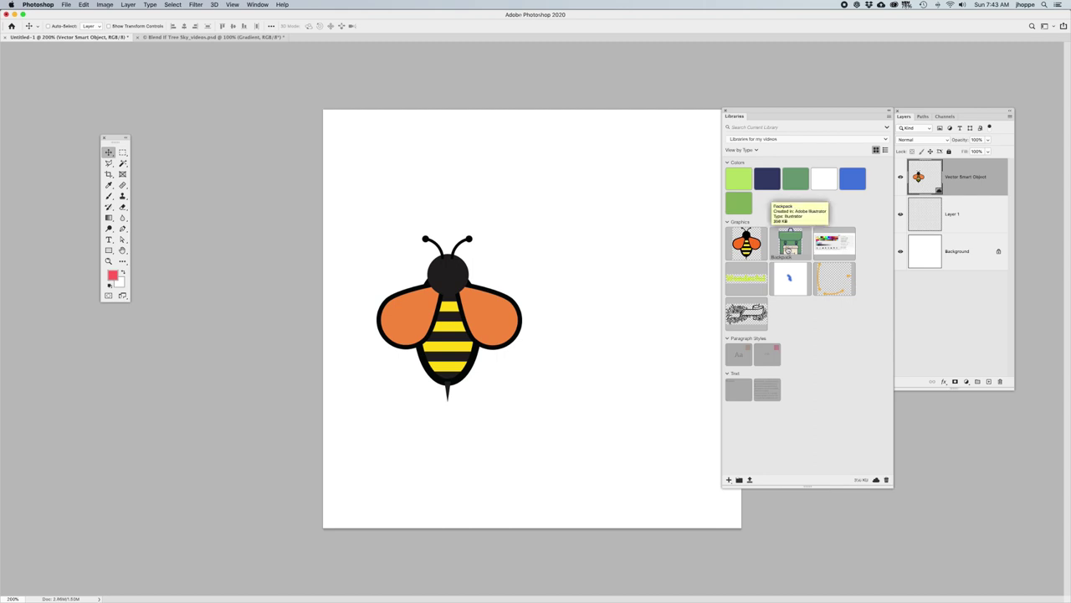
- Place the Backpack graphic from Libraries for my videos beside the bee, scaled to roughly half size
{"action": "left_click_drag", "start_coordinate": [789, 245], "coordinate": [594, 268]}
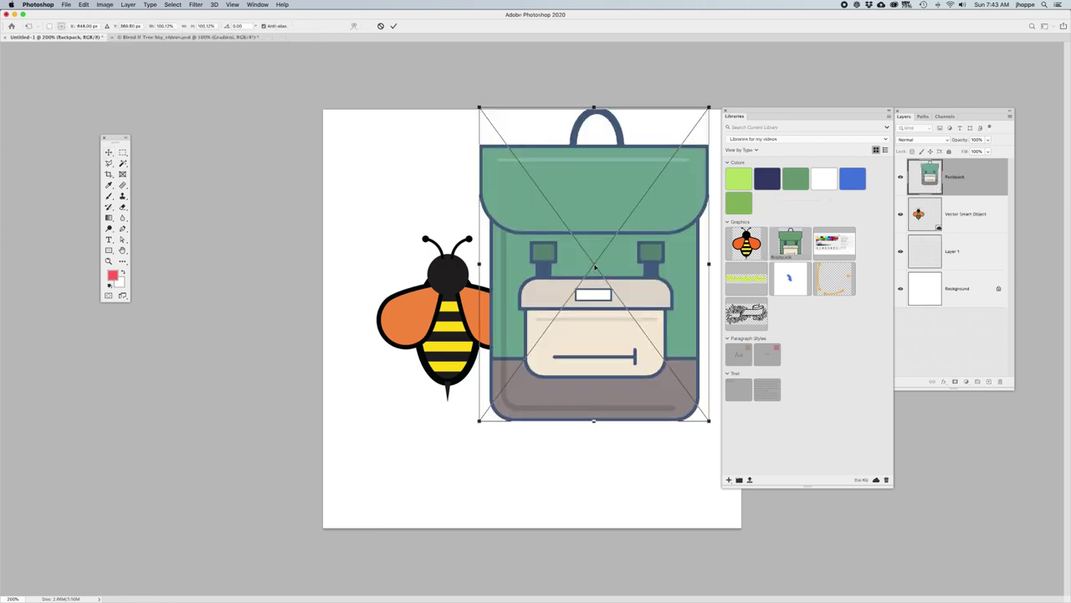
{"action": "left_click_drag", "start_coordinate": [480, 108], "coordinate": [536, 179]}
{"action": "left_click_drag", "start_coordinate": [587, 250], "coordinate": [608, 302]}
{"action": "key", "text": "Return"}
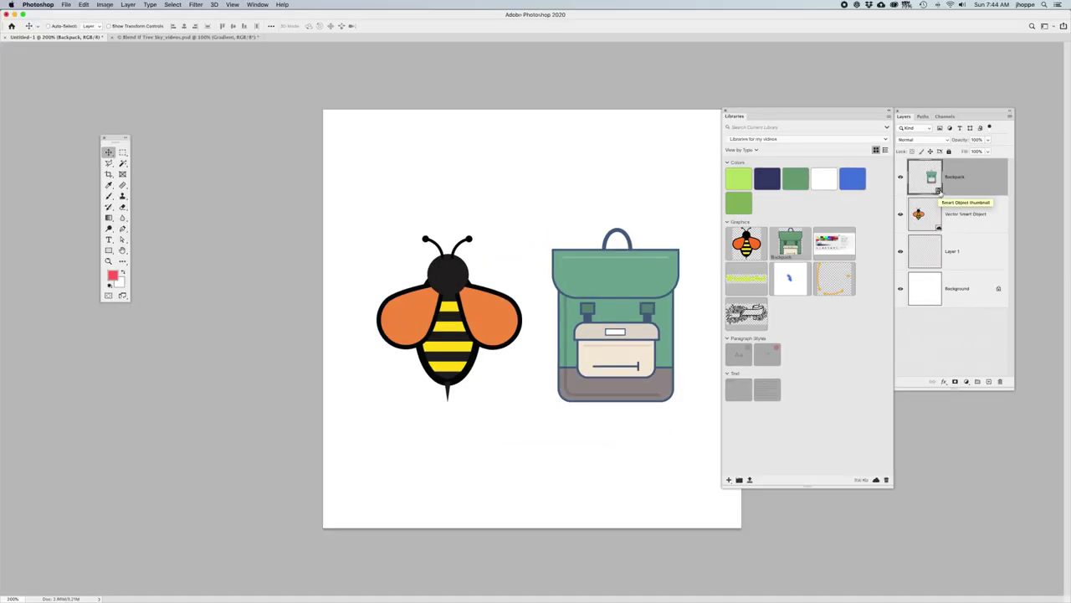
- Open the placed backpack's source in Illustrator and recolor its top flap with the darker green of the buckle squares
{"action": "double_click", "coordinate": [938, 191]}
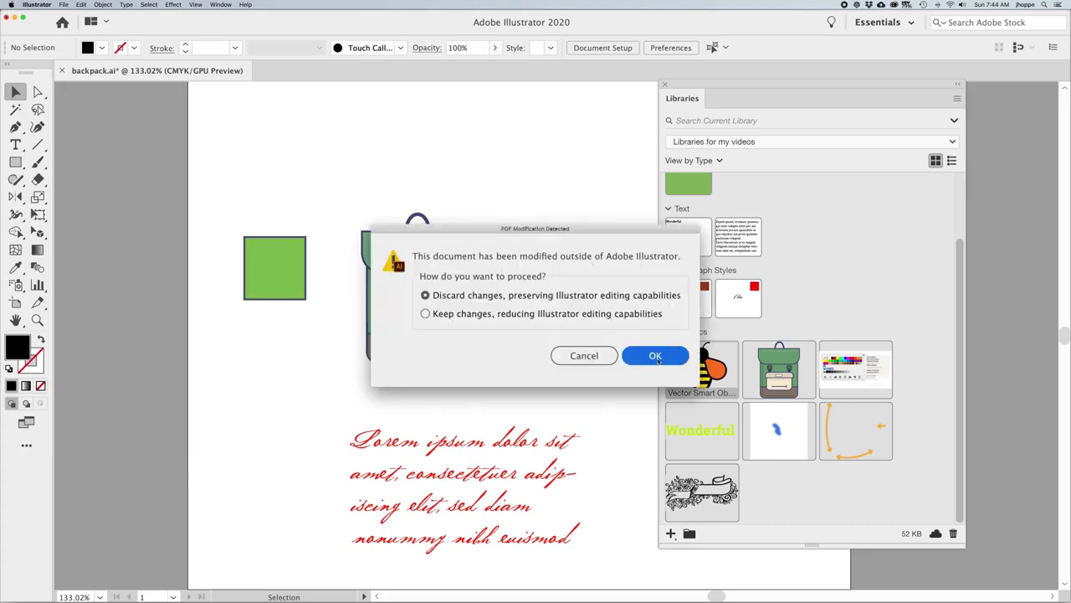
{"action": "left_click", "coordinate": [656, 355]}
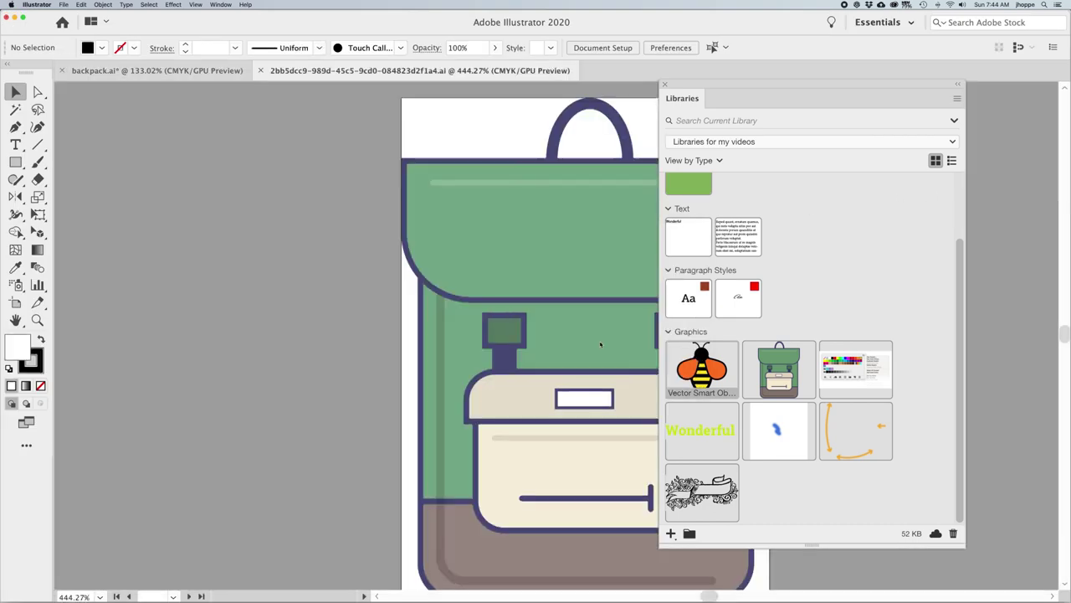
{"action": "left_click", "coordinate": [507, 324]}
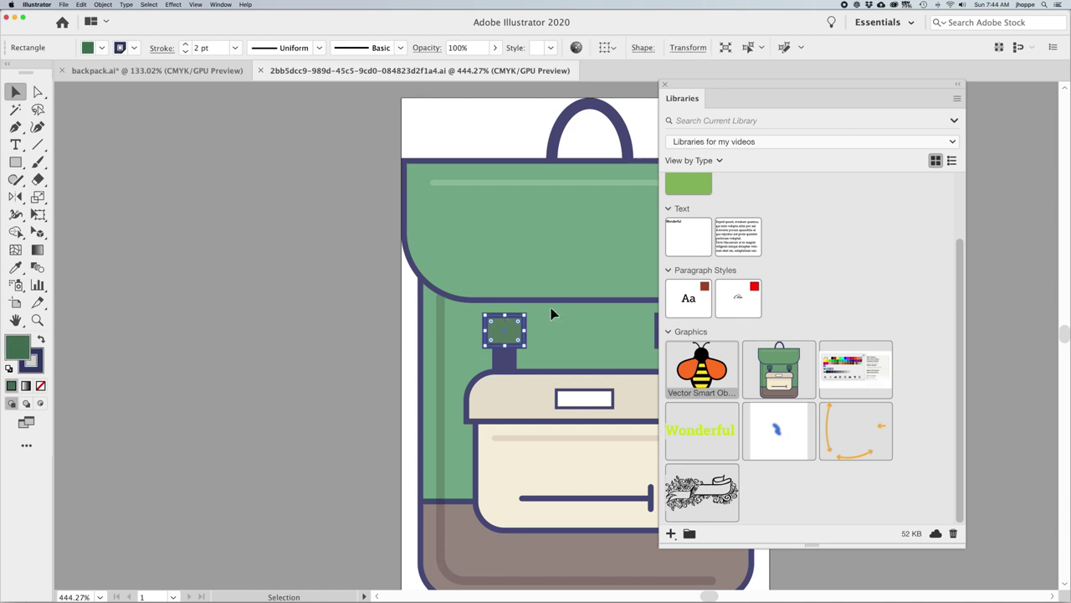
{"action": "scroll", "coordinate": [550, 313], "scroll_direction": "left", "scroll_amount": 5}
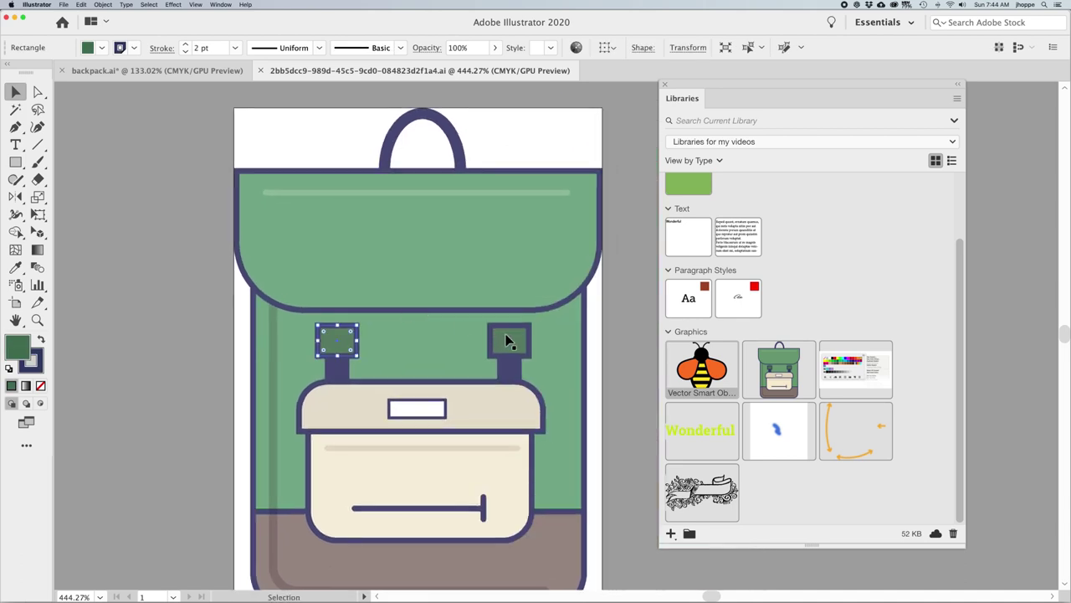
{"action": "left_click", "coordinate": [470, 285]}
{"action": "key", "text": "i"}
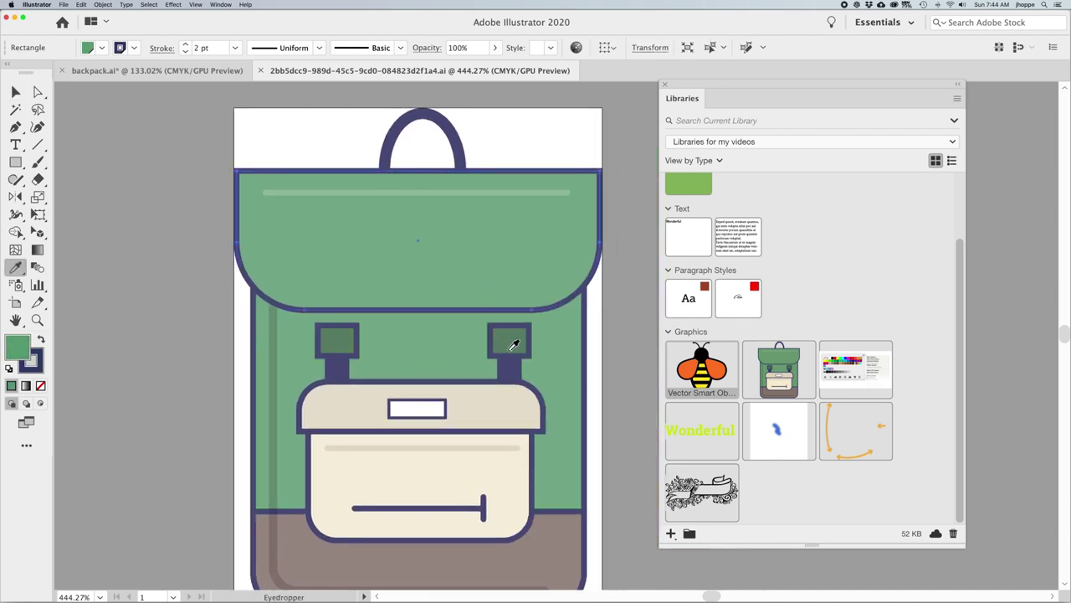
{"action": "left_click", "coordinate": [508, 339]}
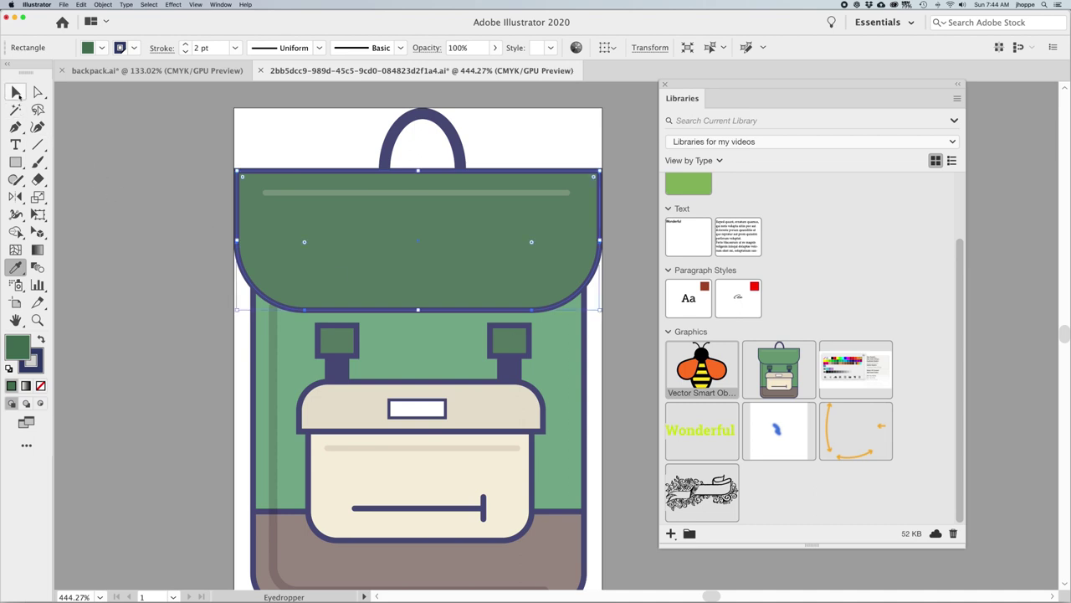
- Lower the top of the backpack's handle ellipse to make the handle shorter
{"action": "left_click", "coordinate": [15, 91]}
{"action": "left_click", "coordinate": [426, 149]}
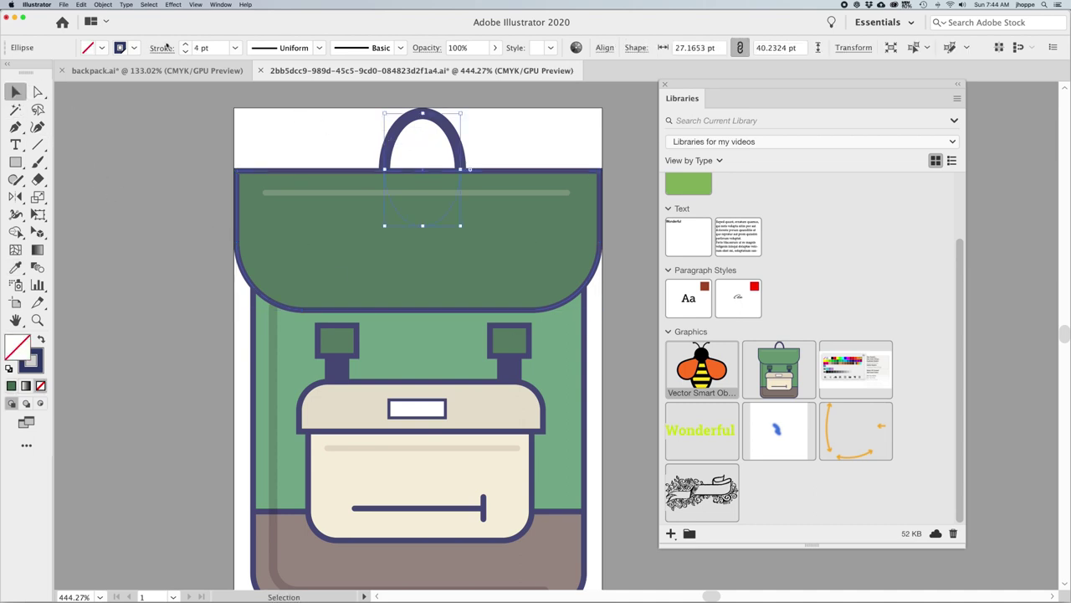
{"action": "left_click_drag", "start_coordinate": [423, 112], "coordinate": [424, 139]}
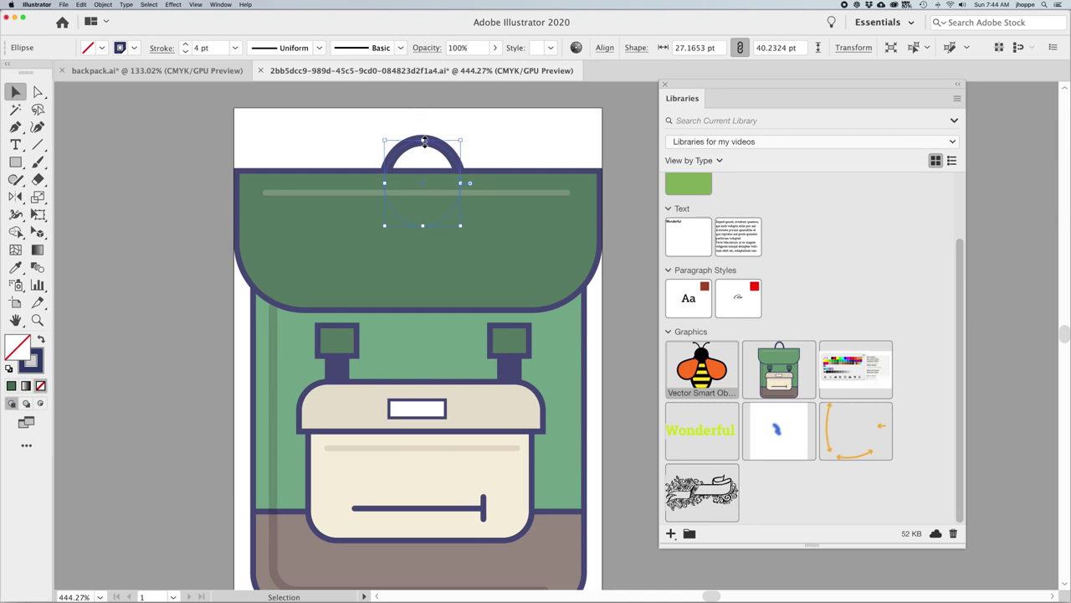
{"action": "left_click", "coordinate": [545, 148]}
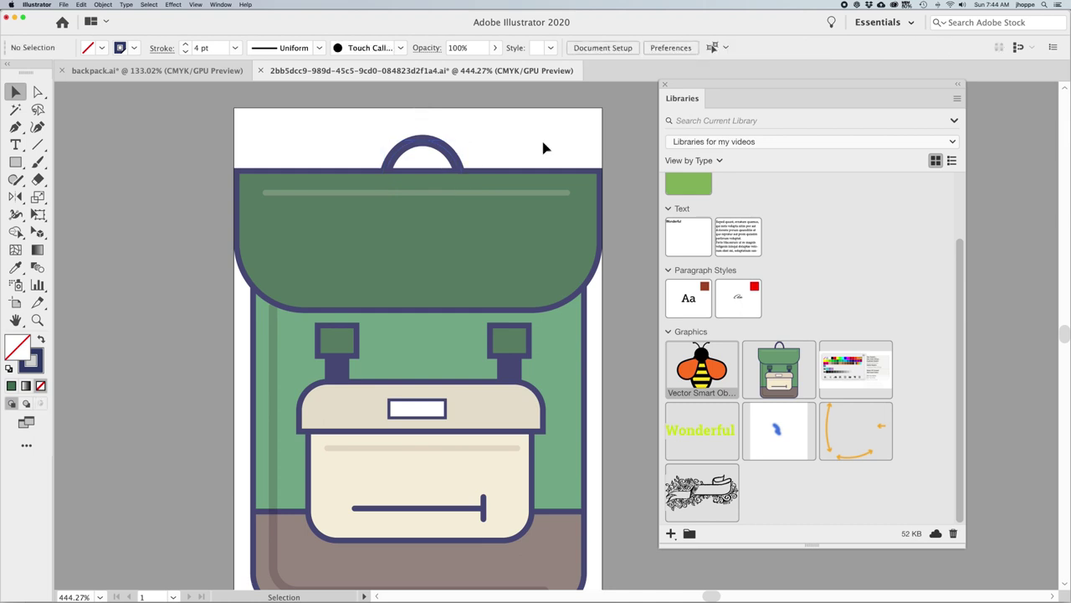
- Close the edited backpack graphic with its changes saved, and switch back to Photoshop
{"action": "left_click", "coordinate": [261, 71]}
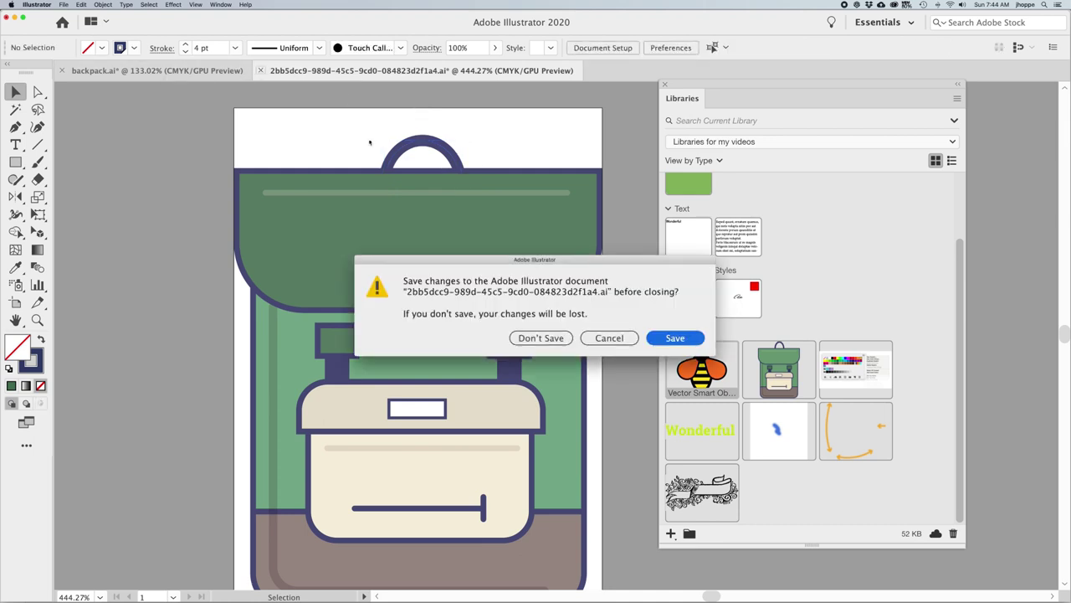
{"action": "left_click", "coordinate": [676, 338]}
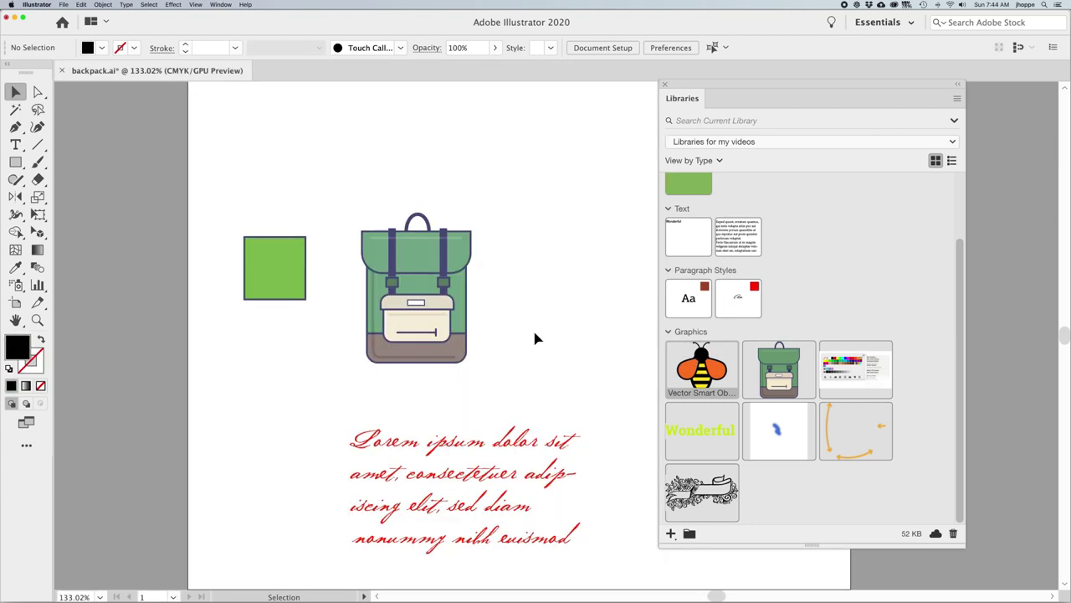
{"action": "key", "text": "super+Tab"}
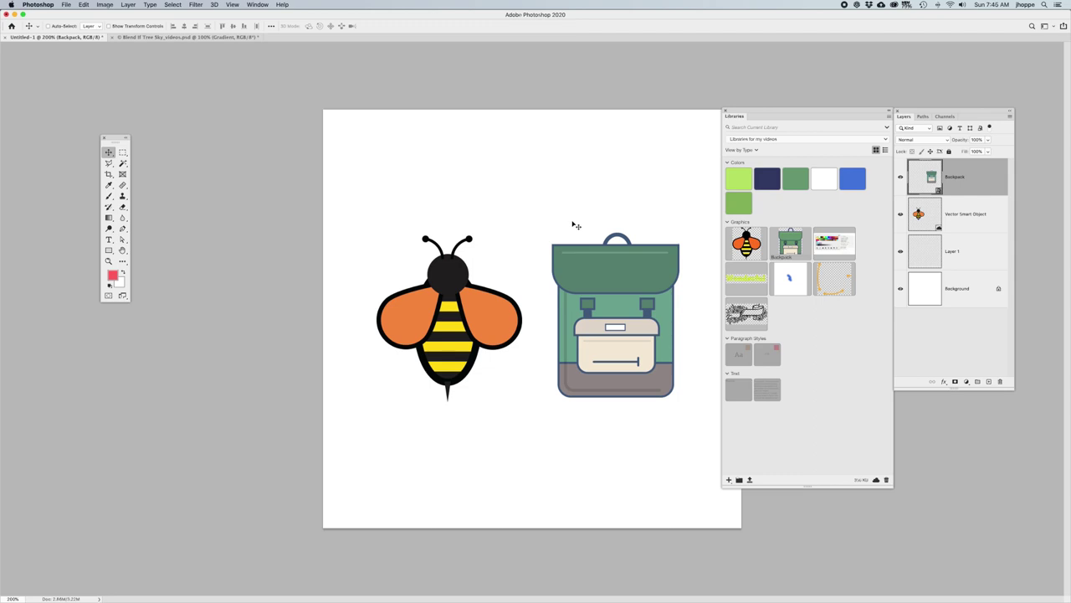
- Check which assets a new library from this document would include, and cancel without creating it
{"action": "left_click", "coordinate": [750, 481]}
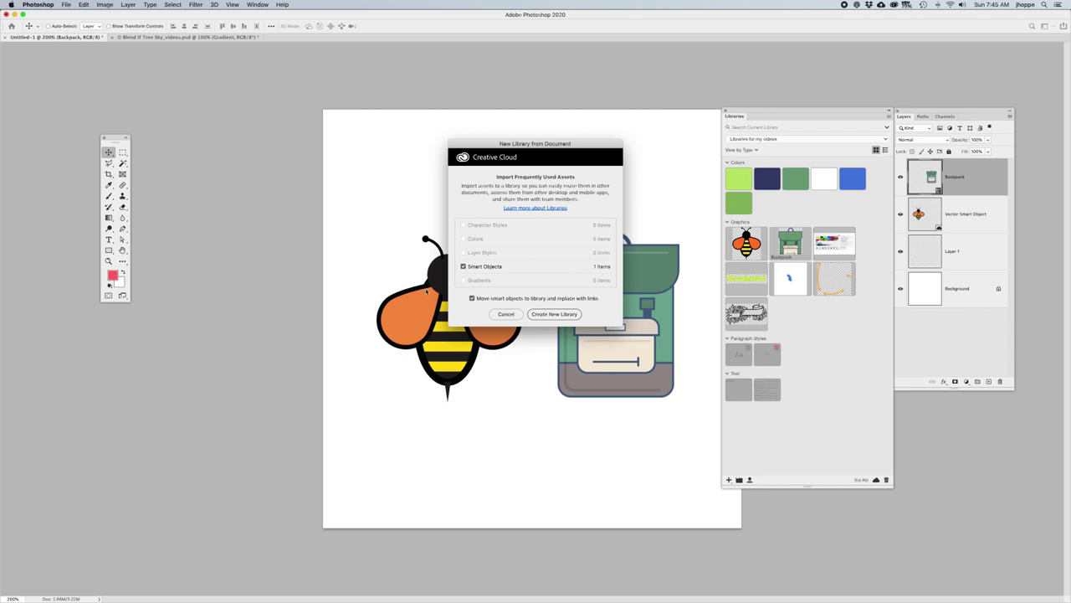
{"action": "left_click", "coordinate": [507, 314]}
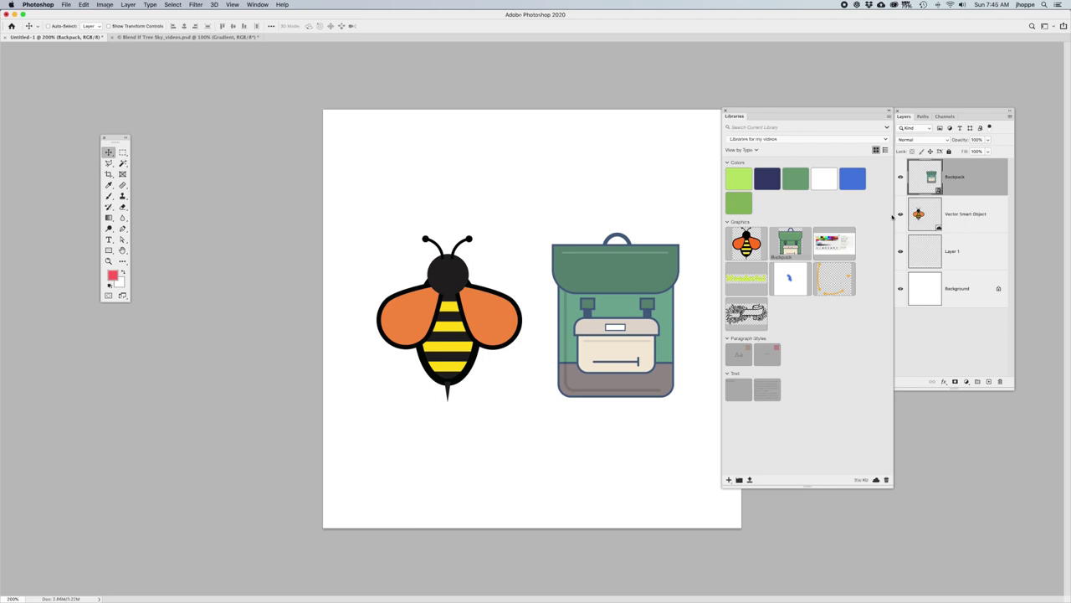
- Hide the bee and backpack layers, and select Layer 1 for painting with the Scattered Maple Leaves brush
{"action": "left_click_drag", "start_coordinate": [900, 215], "coordinate": [901, 177]}
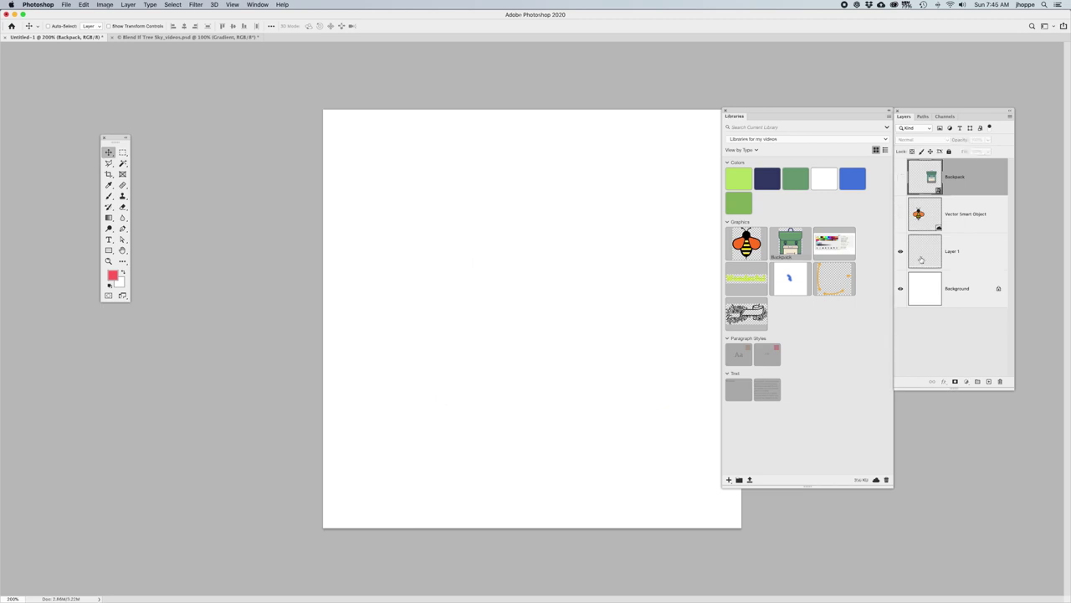
{"action": "left_click", "coordinate": [921, 260]}
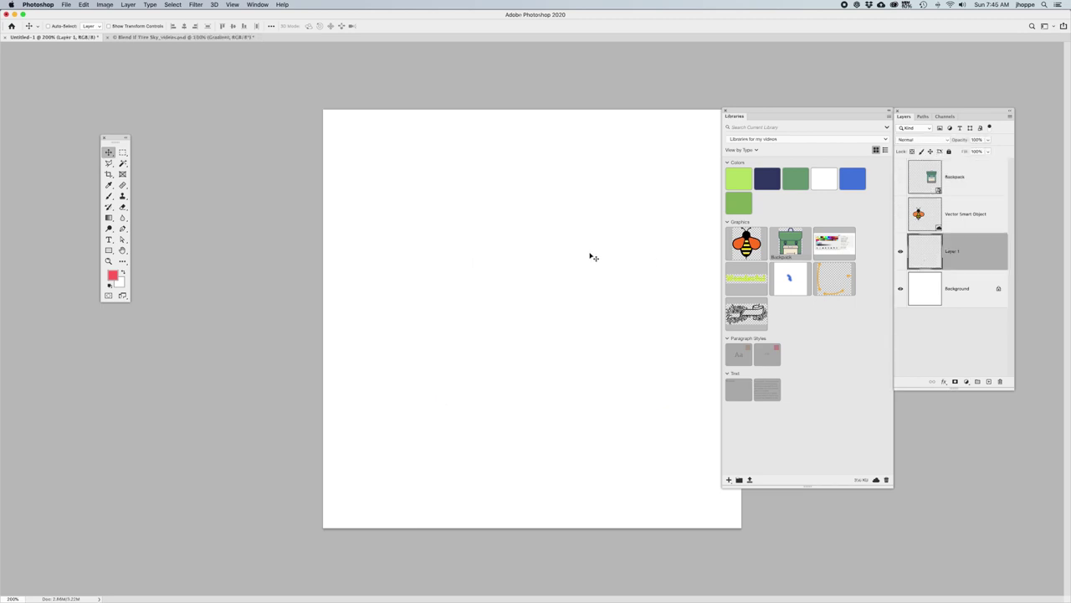
{"action": "key", "text": "b"}
{"action": "right_click", "coordinate": [504, 248]}
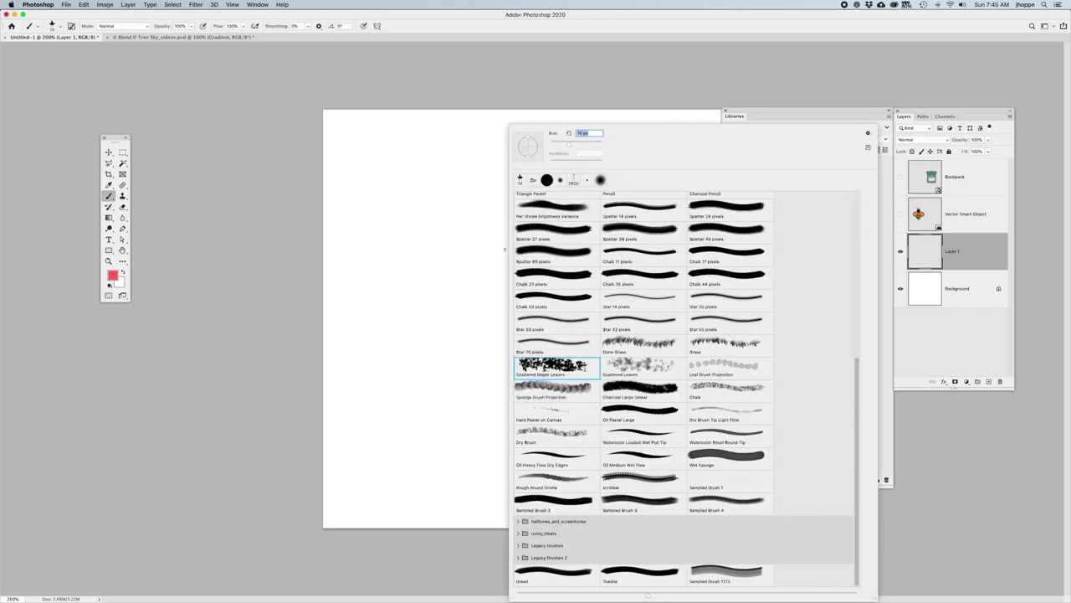
{"action": "left_click", "coordinate": [552, 369]}
{"action": "left_click", "coordinate": [467, 334]}
- Set the background color to green and paint a cluster of maple leaves in the upper-left part of the canvas
{"action": "left_click", "coordinate": [119, 283]}
{"action": "left_click", "coordinate": [308, 274]}
{"action": "left_click", "coordinate": [338, 274]}
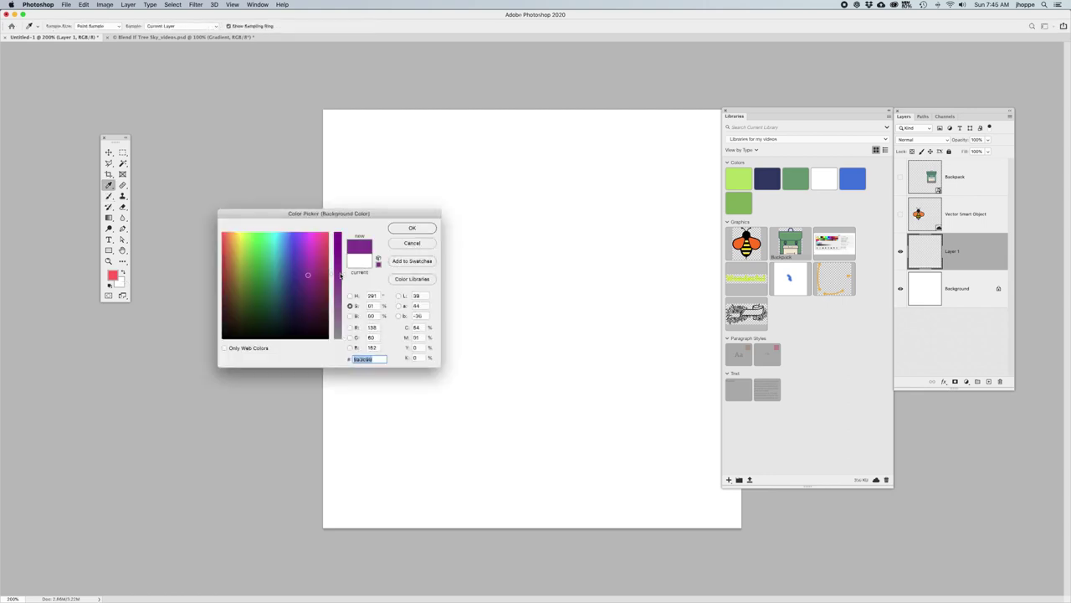
{"action": "left_click", "coordinate": [265, 260]}
{"action": "left_click", "coordinate": [403, 231]}
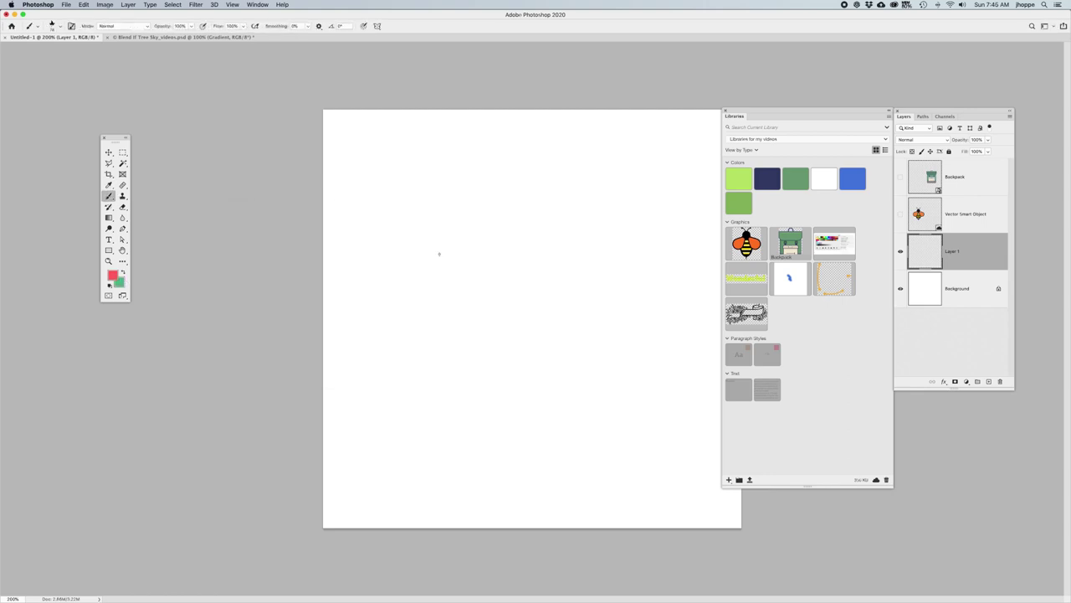
{"action": "mouse_move", "coordinate": [449, 256]}
{"action": "left_mouse_down"}
{"action": "mouse_move", "coordinate": [423, 285]}
{"action": "mouse_move", "coordinate": [469, 263]}
{"action": "left_mouse_up"}
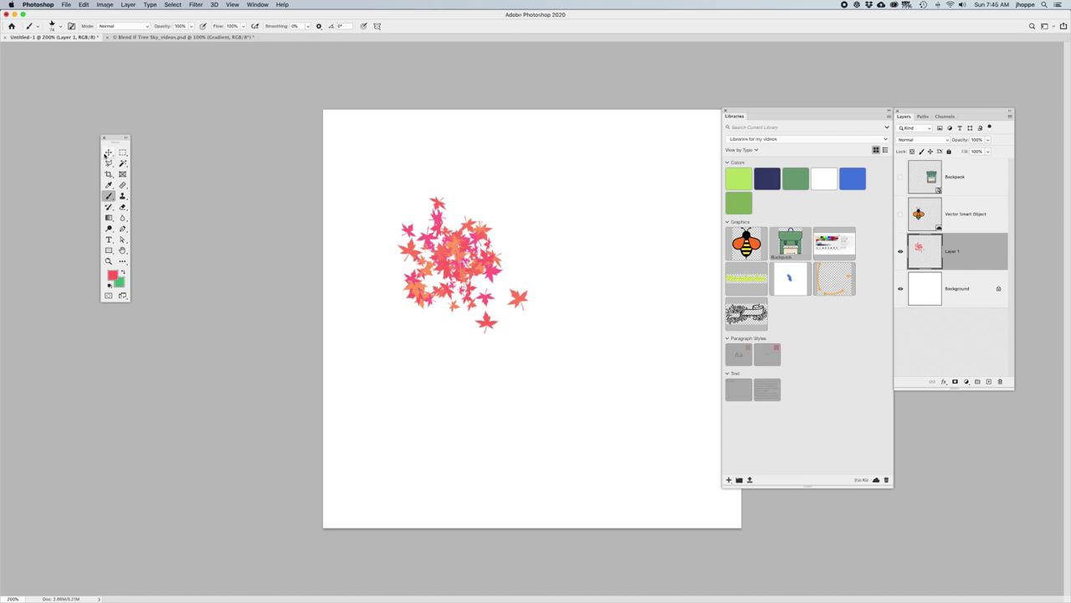
- Add the painted leaves on Layer 1 to Libraries for my videos as a graphic
{"action": "left_click", "coordinate": [108, 151]}
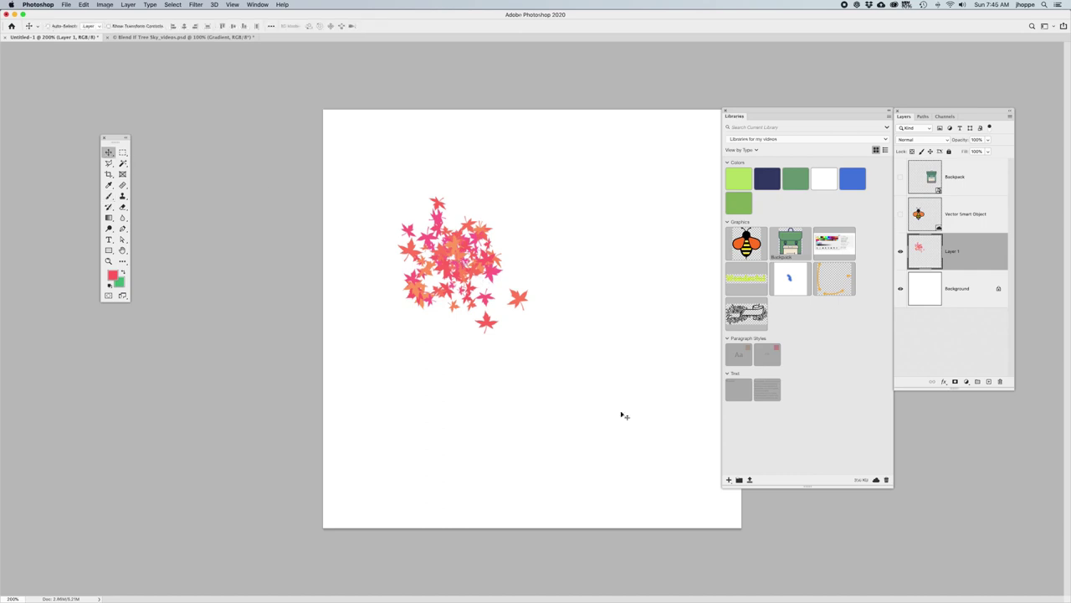
{"action": "left_click", "coordinate": [729, 479]}
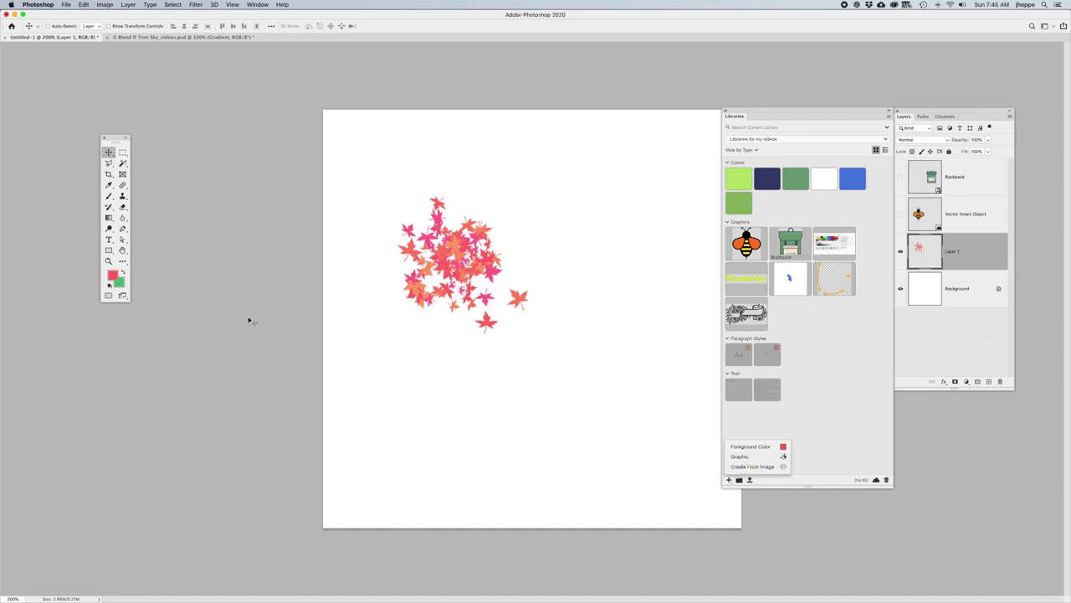
{"action": "left_click", "coordinate": [740, 460]}
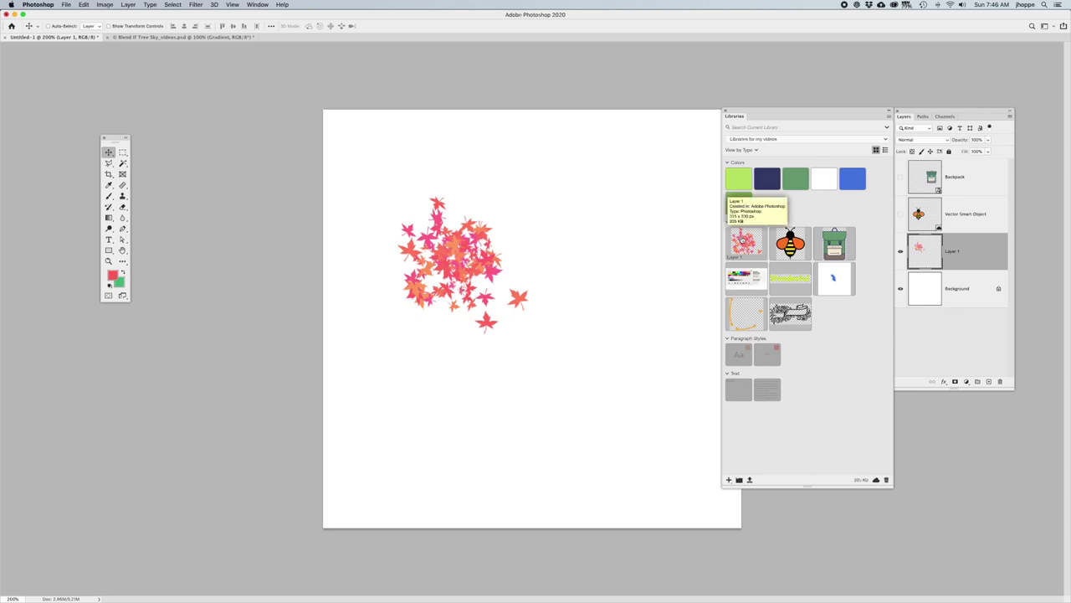
- Start Create From Image with the leaves and try the different pattern layouts, returning to the fourth one
{"action": "left_click", "coordinate": [728, 481]}
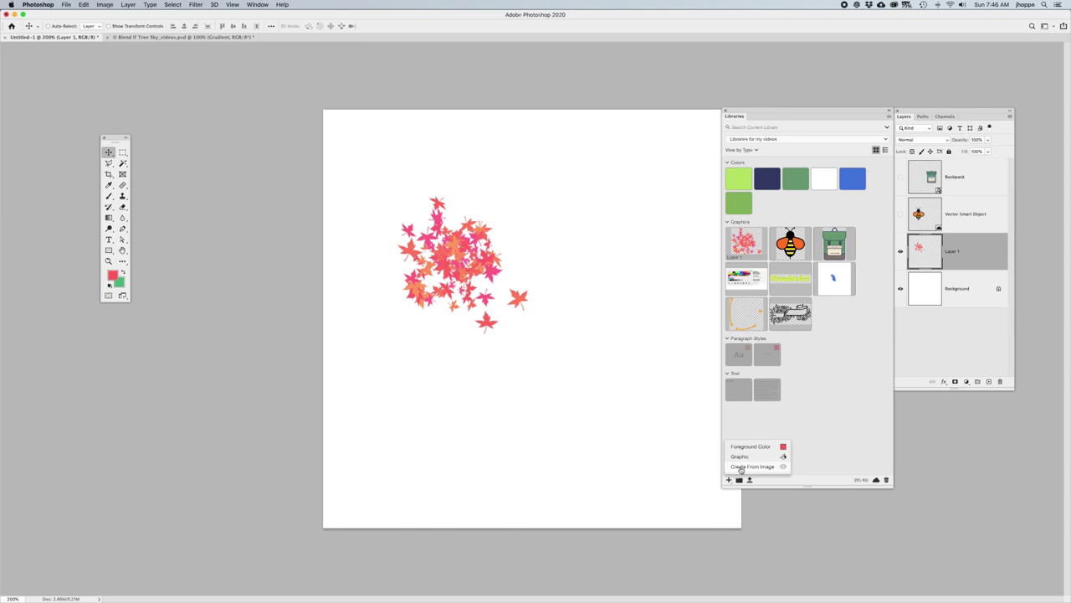
{"action": "left_click", "coordinate": [741, 467]}
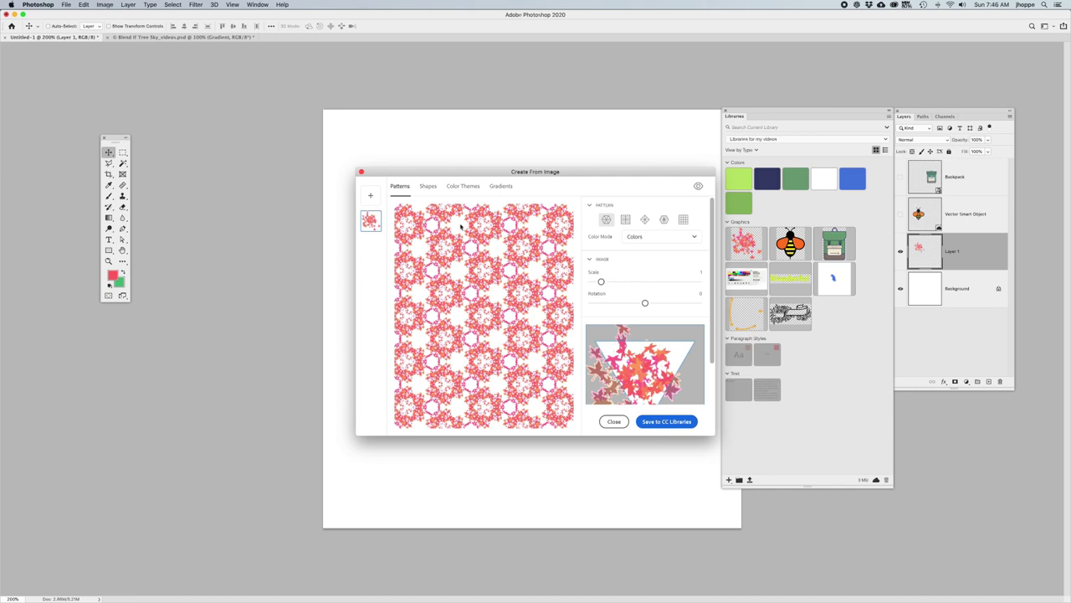
{"action": "left_click", "coordinate": [625, 219]}
{"action": "left_click", "coordinate": [644, 219]}
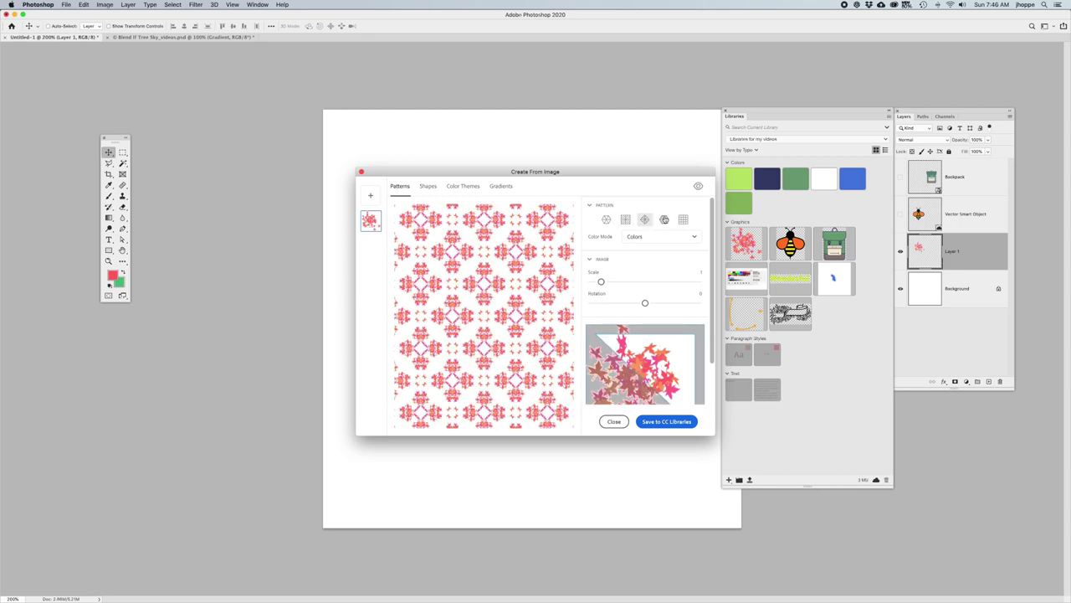
{"action": "left_click", "coordinate": [663, 219]}
{"action": "left_click", "coordinate": [683, 219]}
{"action": "left_click", "coordinate": [664, 219]}
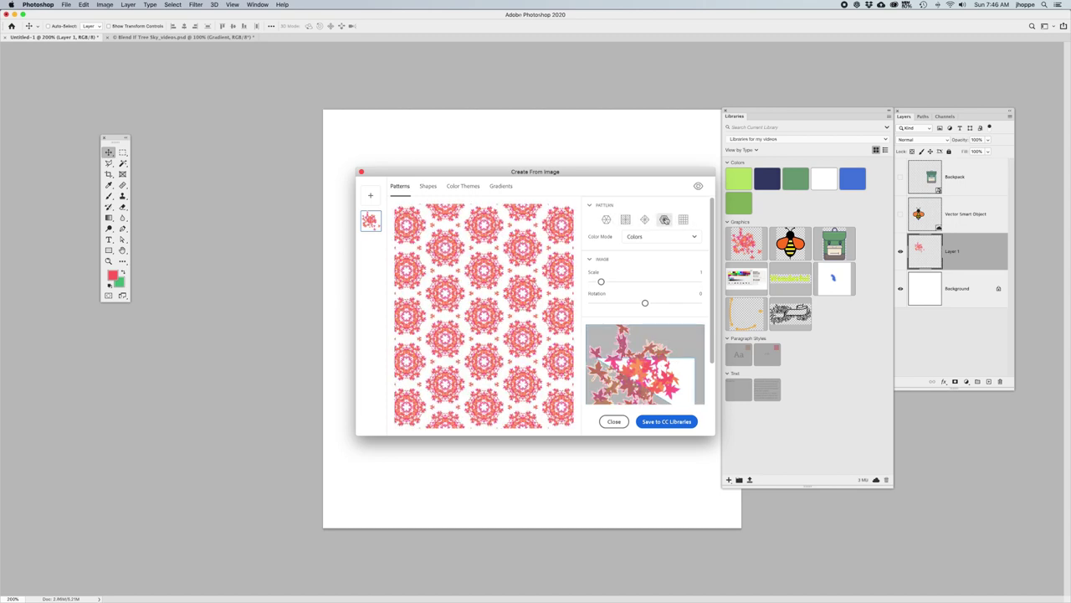
- Set the pattern image's scale to 0.9, enlarge the dialog, and try a shifted image with the third and second layouts
{"action": "left_click_drag", "start_coordinate": [600, 281], "coordinate": [642, 302]}
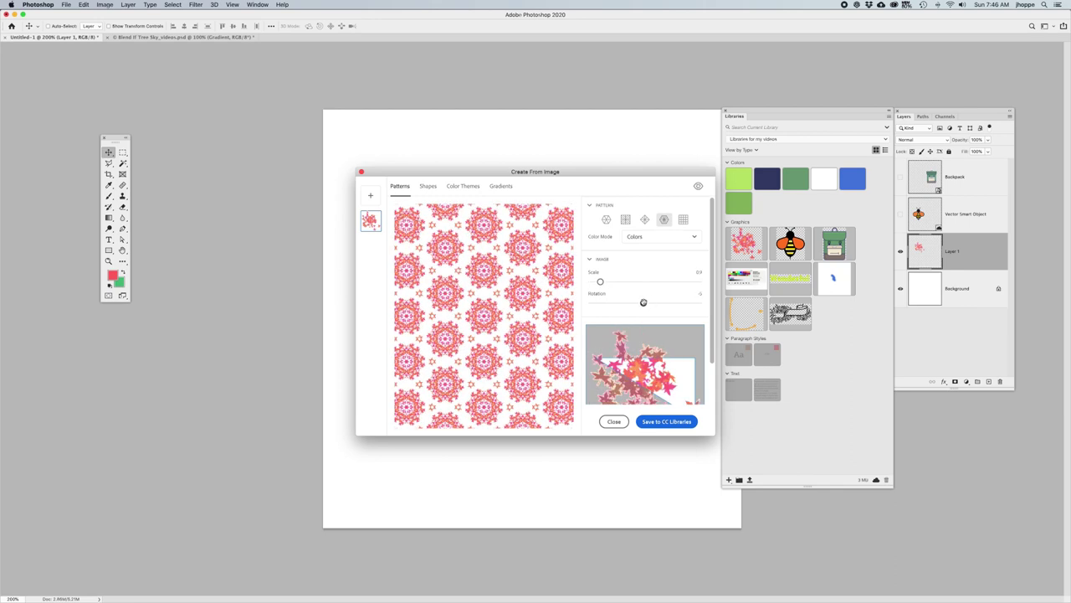
{"action": "left_click_drag", "start_coordinate": [712, 433], "coordinate": [718, 519]}
{"action": "left_click_drag", "start_coordinate": [652, 381], "coordinate": [693, 366]}
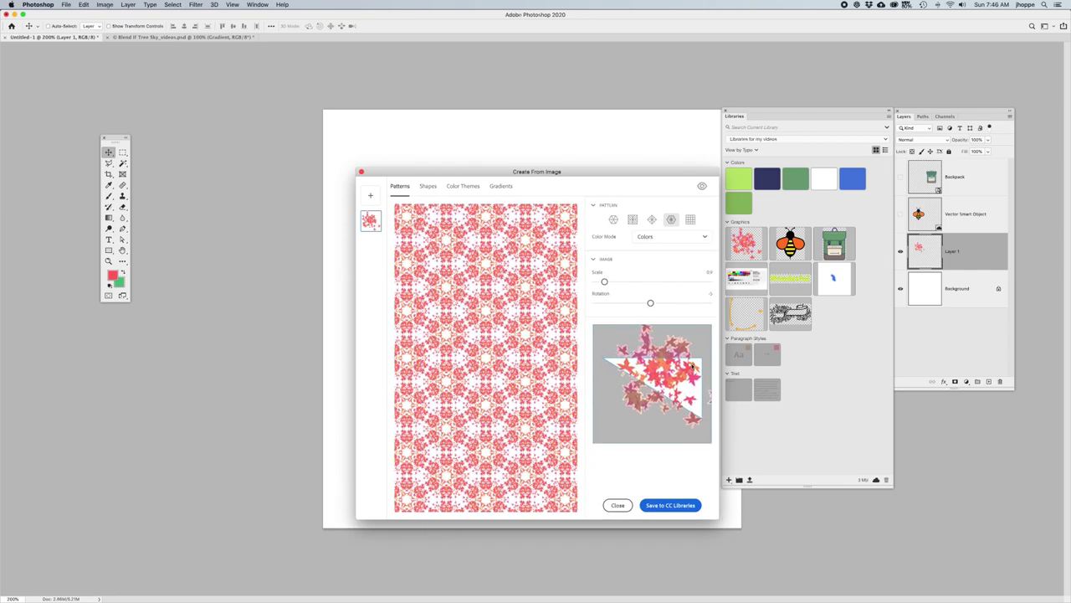
{"action": "left_click", "coordinate": [652, 219]}
{"action": "left_click", "coordinate": [632, 219]}
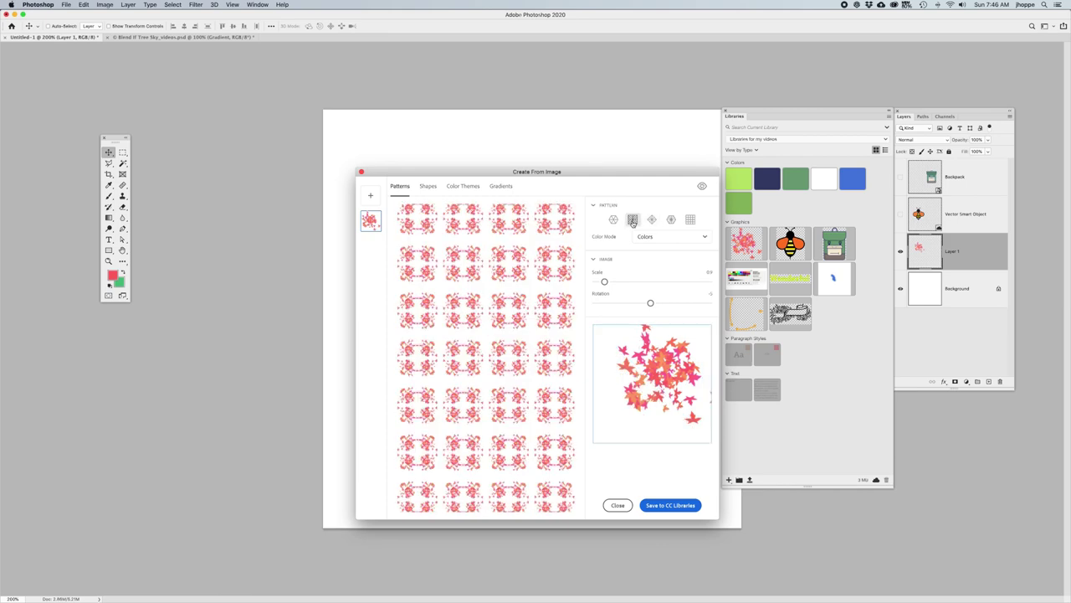
- Choose the first pattern layout, shift and rotate the leaf image inside its triangle, and save the pattern to the library
{"action": "left_click", "coordinate": [611, 220]}
{"action": "left_click_drag", "start_coordinate": [659, 387], "coordinate": [628, 371]}
{"action": "left_click_drag", "start_coordinate": [650, 302], "coordinate": [624, 302]}
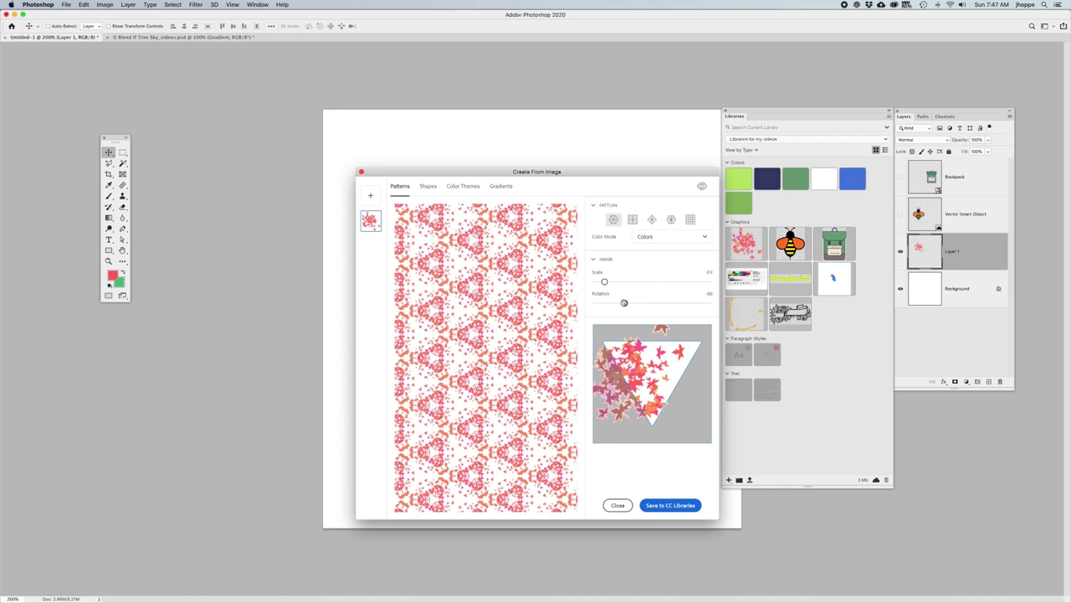
{"action": "left_click", "coordinate": [663, 506]}
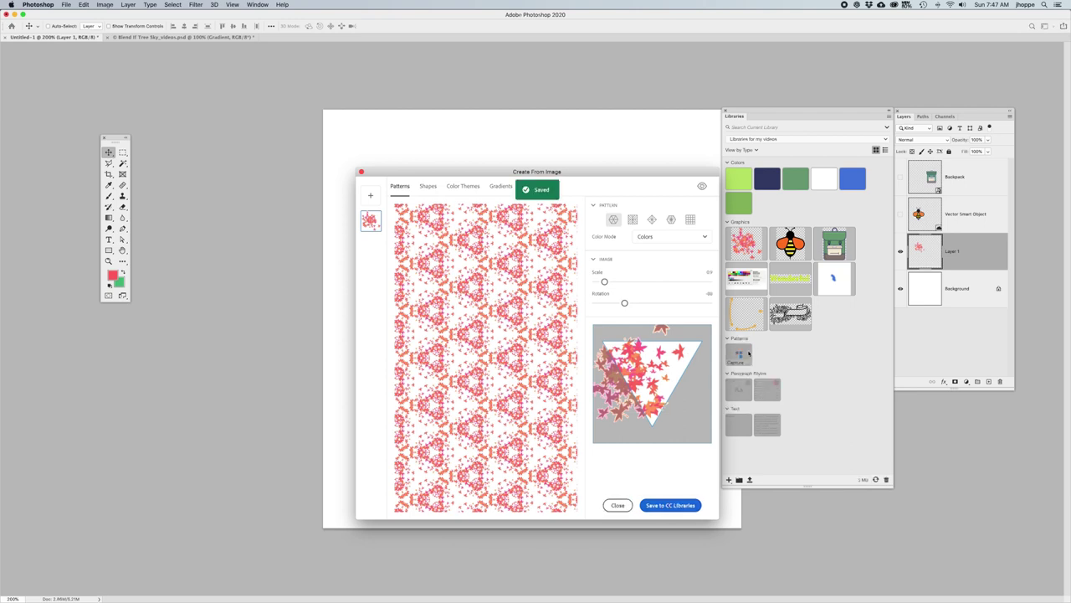
- Capture the leaves as an inverted shape with the two outlying leaves erased and slightly lower detail, and save it to the library
{"action": "left_click", "coordinate": [429, 187]}
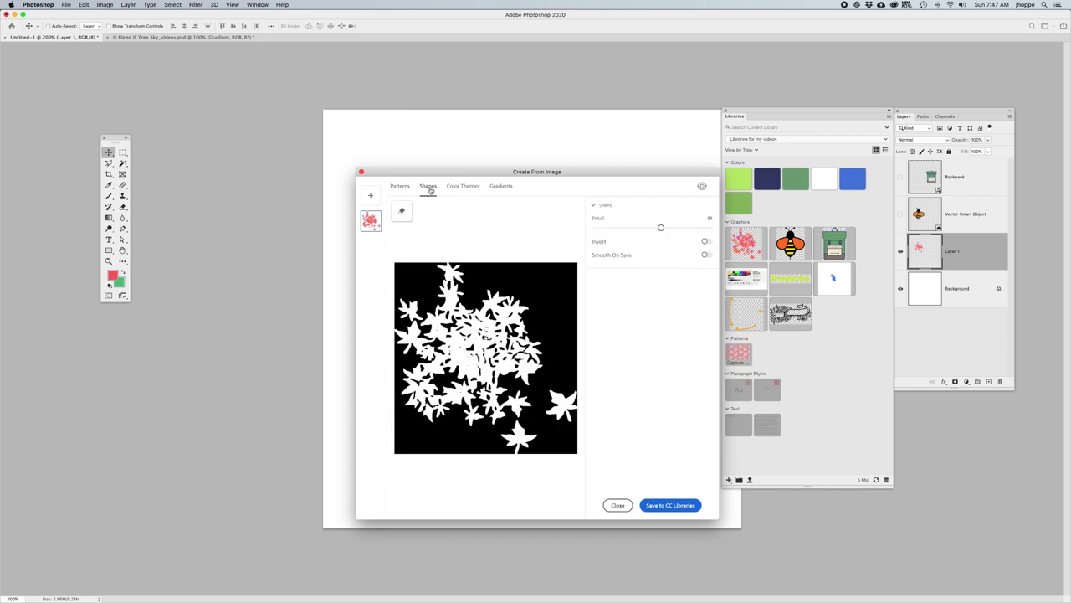
{"action": "left_click", "coordinate": [705, 242]}
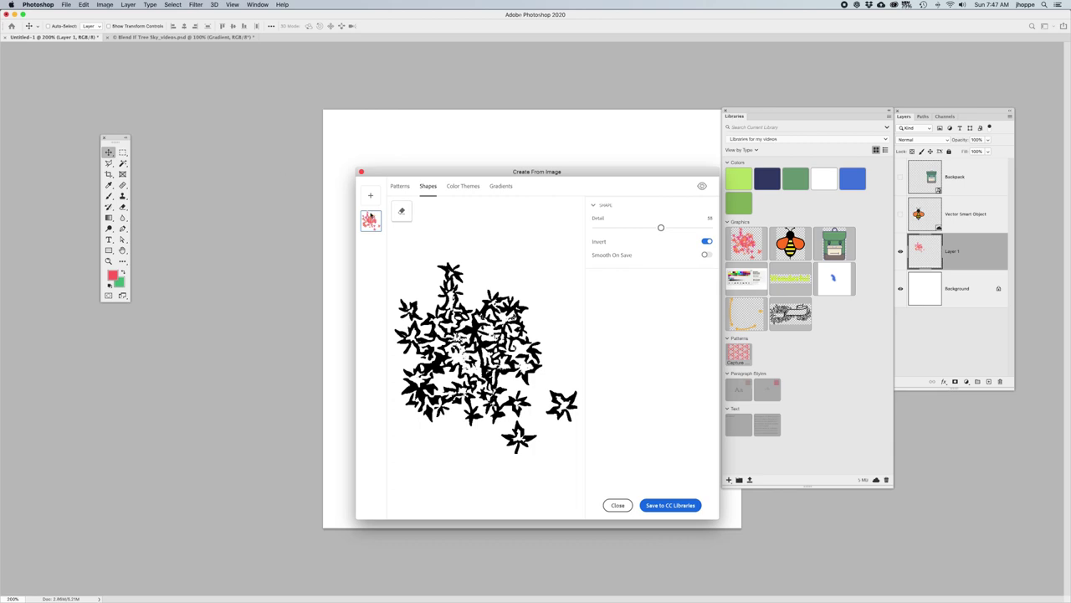
{"action": "left_click", "coordinate": [402, 210]}
{"action": "mouse_move", "coordinate": [450, 208]}
{"action": "left_mouse_down"}
{"action": "mouse_move", "coordinate": [439, 208]}
{"action": "mouse_move", "coordinate": [455, 209]}
{"action": "left_mouse_up"}
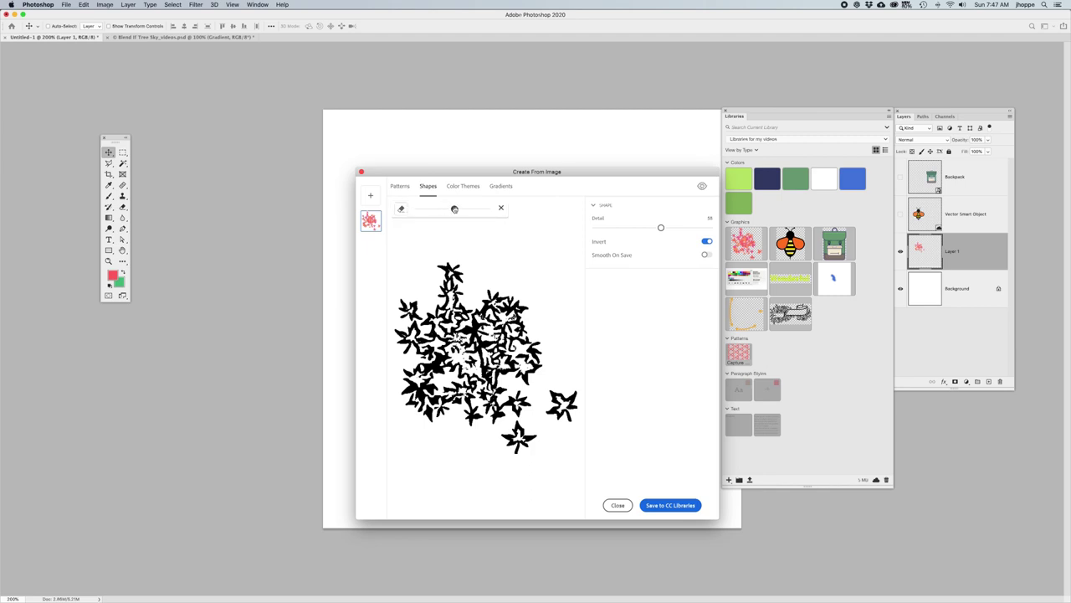
{"action": "mouse_move", "coordinate": [579, 419]}
{"action": "left_mouse_down"}
{"action": "mouse_move", "coordinate": [557, 390]}
{"action": "mouse_move", "coordinate": [541, 433]}
{"action": "mouse_move", "coordinate": [513, 437]}
{"action": "mouse_move", "coordinate": [529, 447]}
{"action": "left_mouse_up"}
{"action": "left_click", "coordinate": [501, 209]}
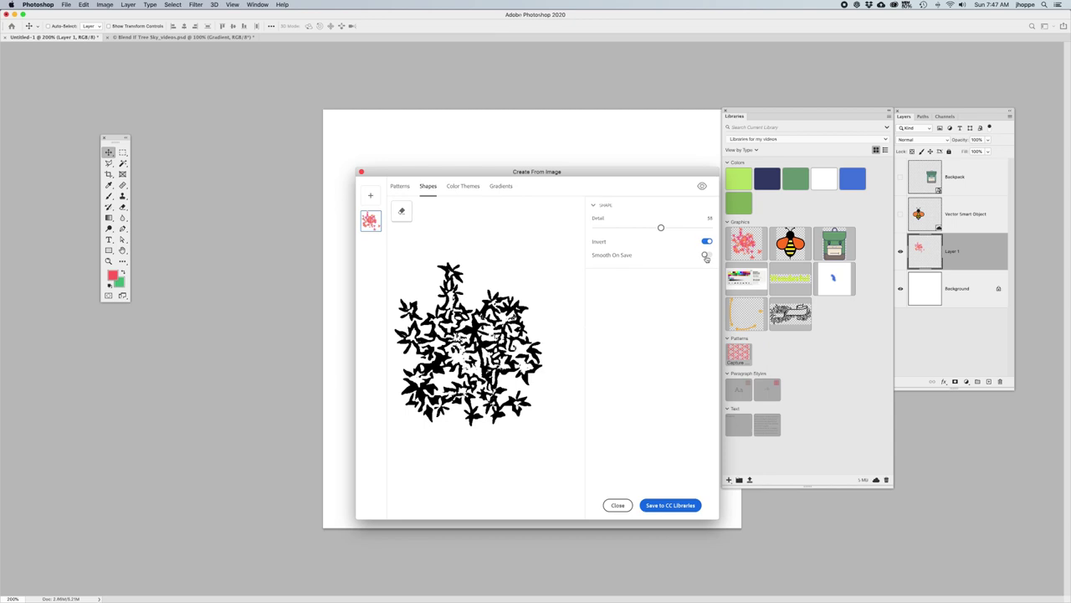
{"action": "mouse_move", "coordinate": [661, 228]}
{"action": "left_mouse_down"}
{"action": "mouse_move", "coordinate": [627, 228]}
{"action": "mouse_move", "coordinate": [695, 228]}
{"action": "mouse_move", "coordinate": [655, 228]}
{"action": "left_mouse_up"}
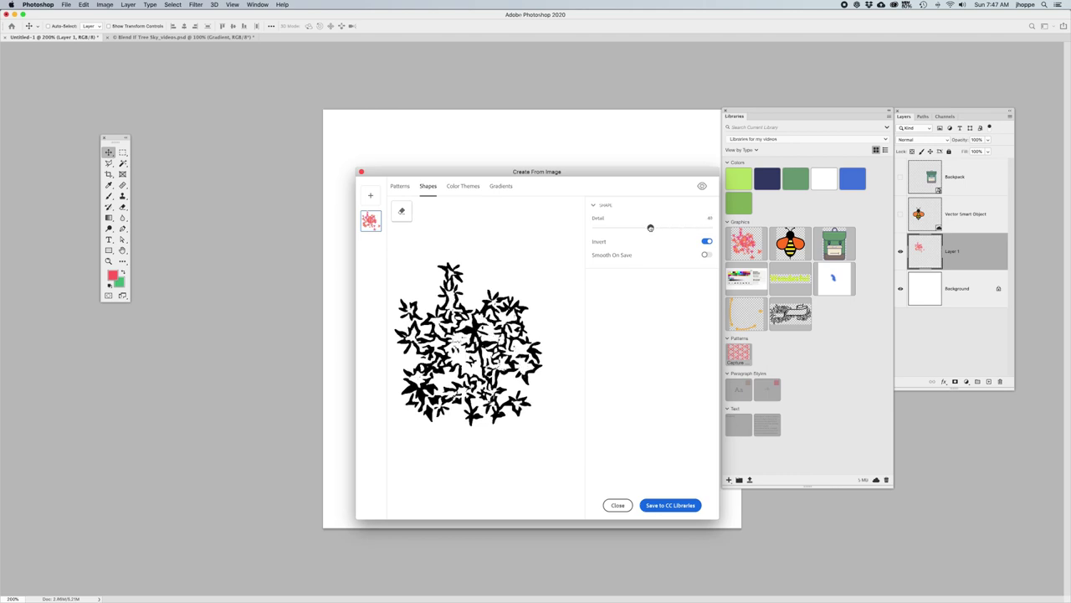
{"action": "left_click", "coordinate": [672, 506]}
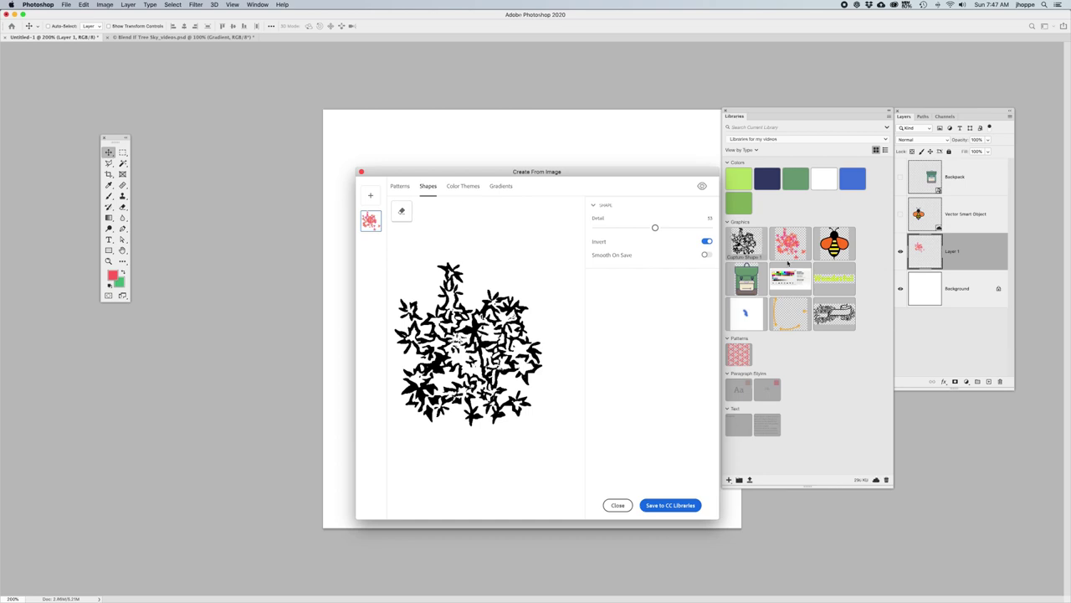
- Create a Muted color theme from the leaves with the black sample moved onto a coral leaf, and save it to the library
{"action": "left_click", "coordinate": [480, 186]}
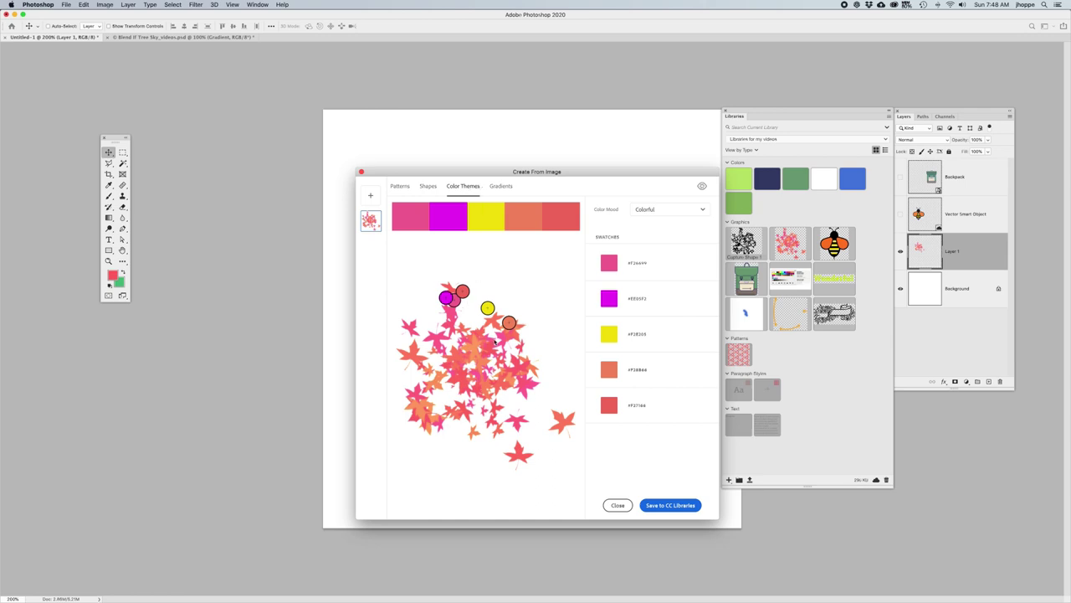
{"action": "left_click", "coordinate": [652, 211]}
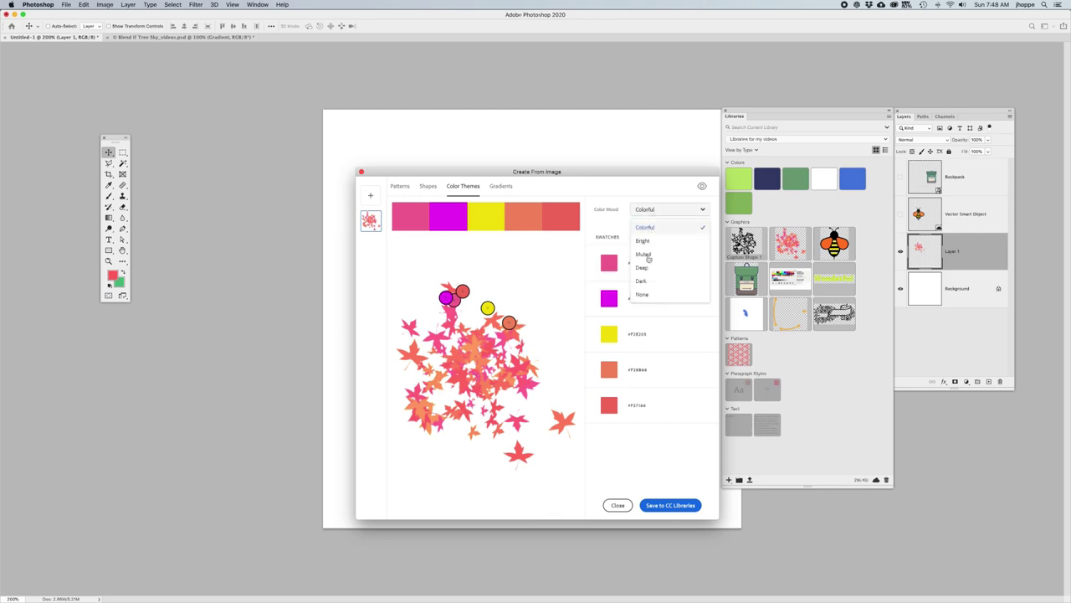
{"action": "left_click", "coordinate": [642, 267]}
{"action": "left_click", "coordinate": [661, 209]}
{"action": "left_click", "coordinate": [649, 254]}
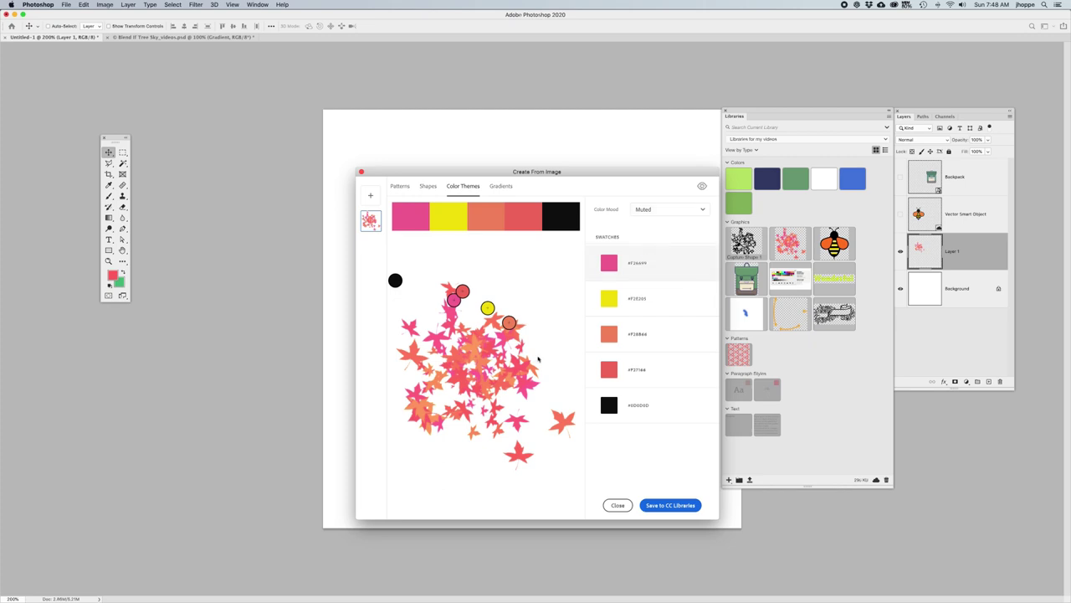
{"action": "mouse_move", "coordinate": [395, 280]}
{"action": "left_mouse_down"}
{"action": "mouse_move", "coordinate": [421, 360]}
{"action": "mouse_move", "coordinate": [413, 356]}
{"action": "left_mouse_up"}
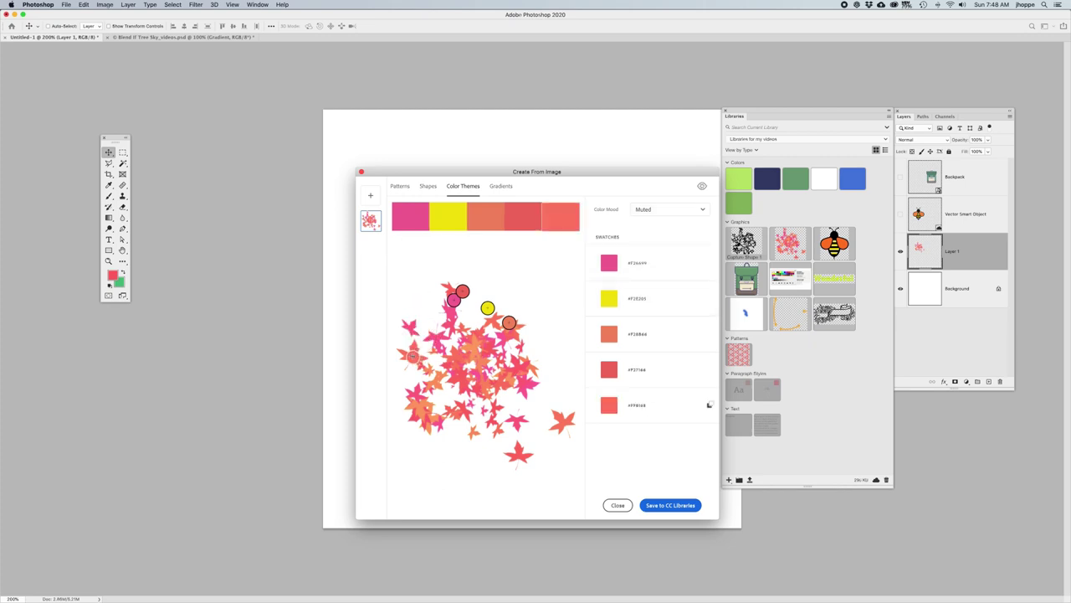
{"action": "left_click", "coordinate": [674, 505]}
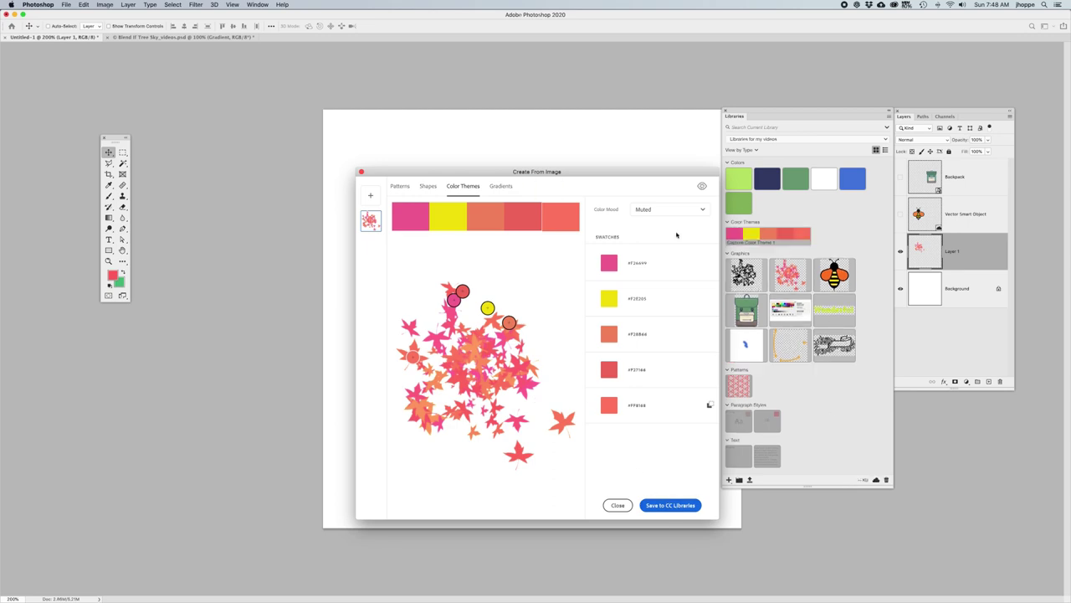
- Try a three-stop gradient from the leaves by moving both black samples onto leaf colors
{"action": "left_click", "coordinate": [501, 187]}
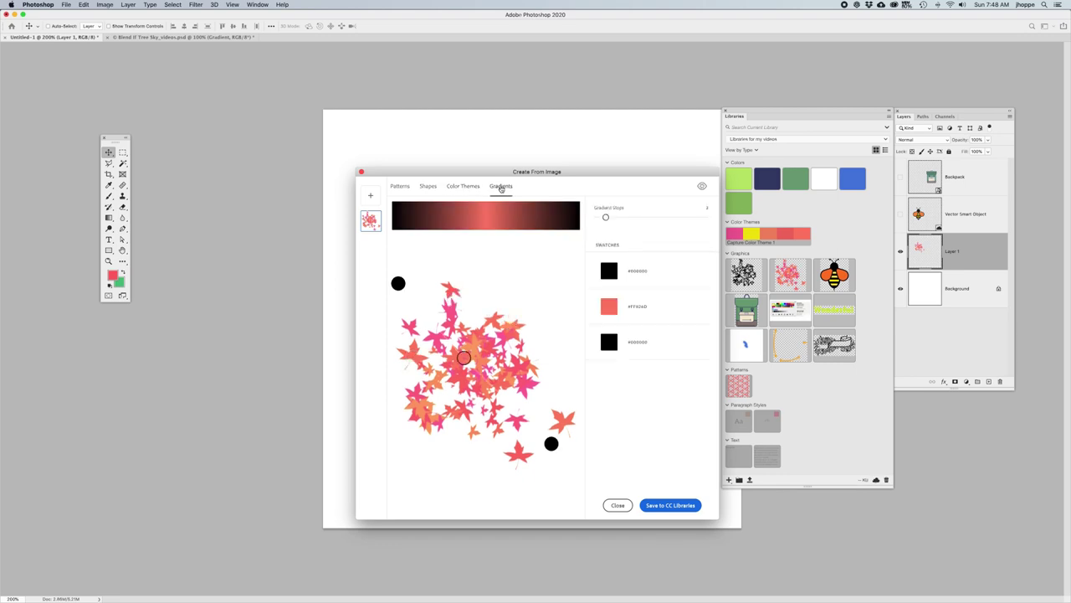
{"action": "left_click_drag", "start_coordinate": [398, 285], "coordinate": [414, 358]}
{"action": "left_click_drag", "start_coordinate": [550, 442], "coordinate": [513, 365]}
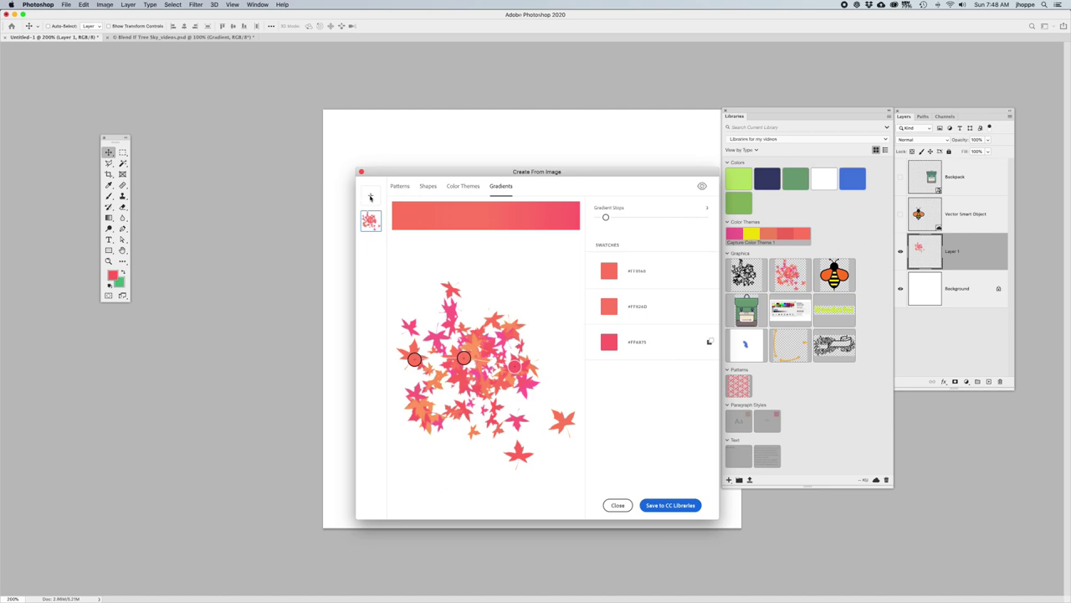
- Add Panorama.jpg from the Documents folder as another source image for Create From Image
{"action": "left_click", "coordinate": [370, 198]}
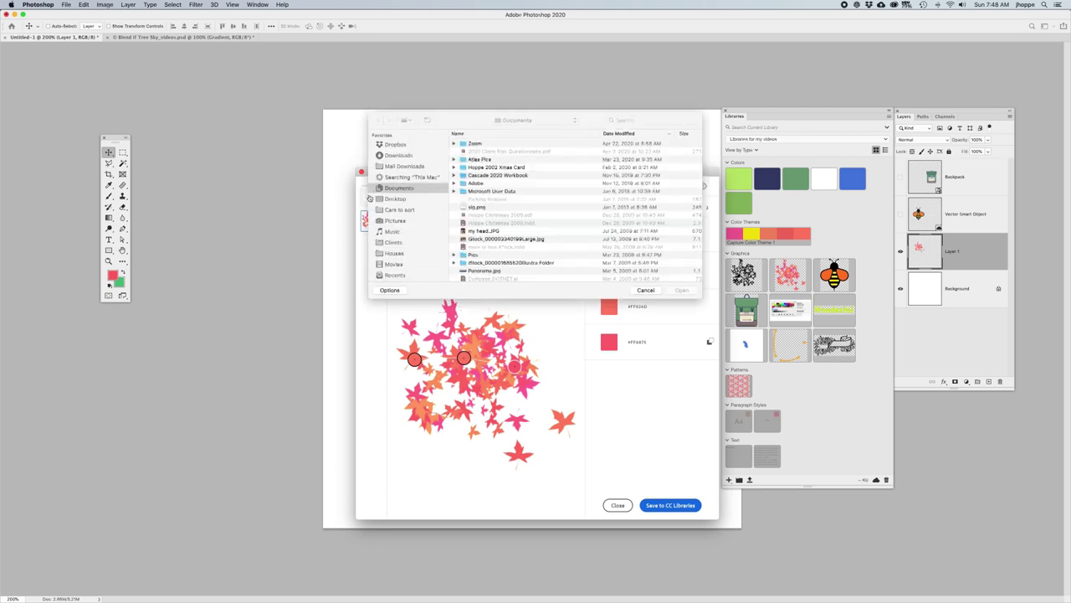
{"action": "scroll", "coordinate": [519, 201], "scroll_direction": "down", "scroll_amount": 3}
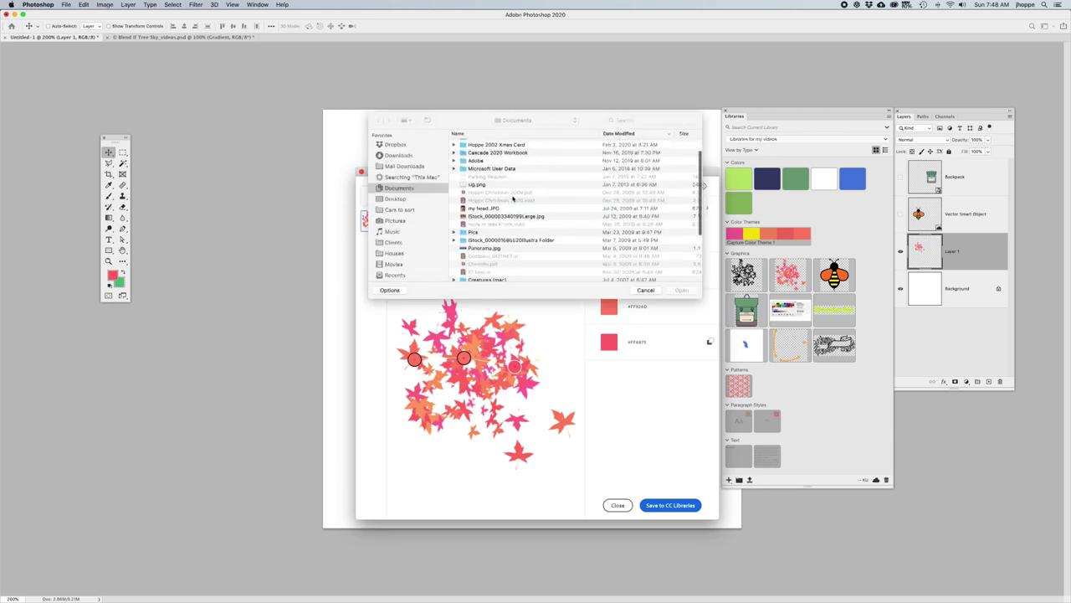
{"action": "left_click", "coordinate": [475, 248]}
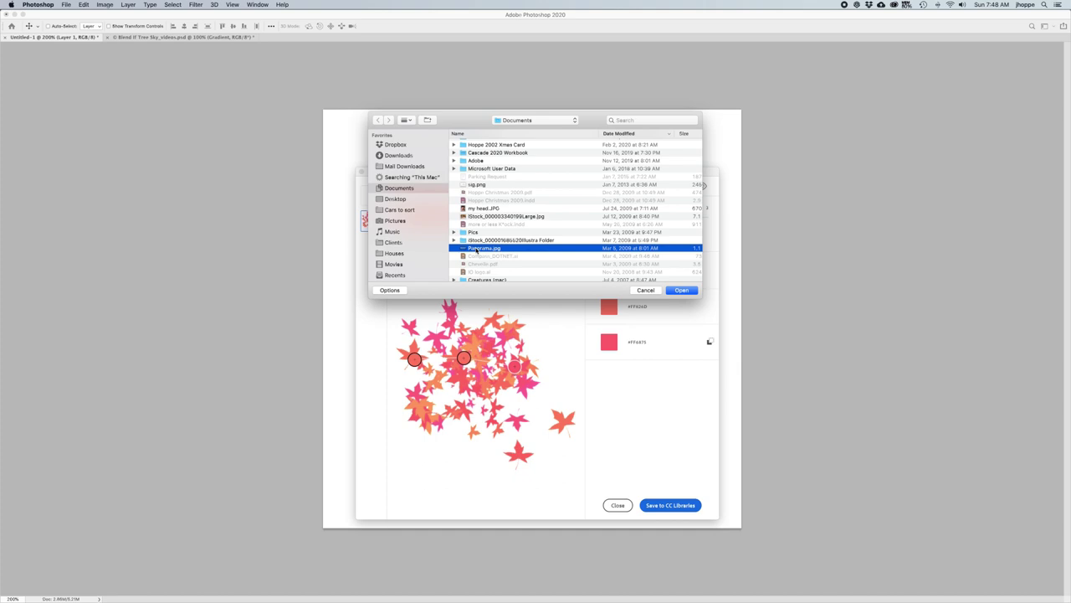
{"action": "left_click", "coordinate": [683, 292]}
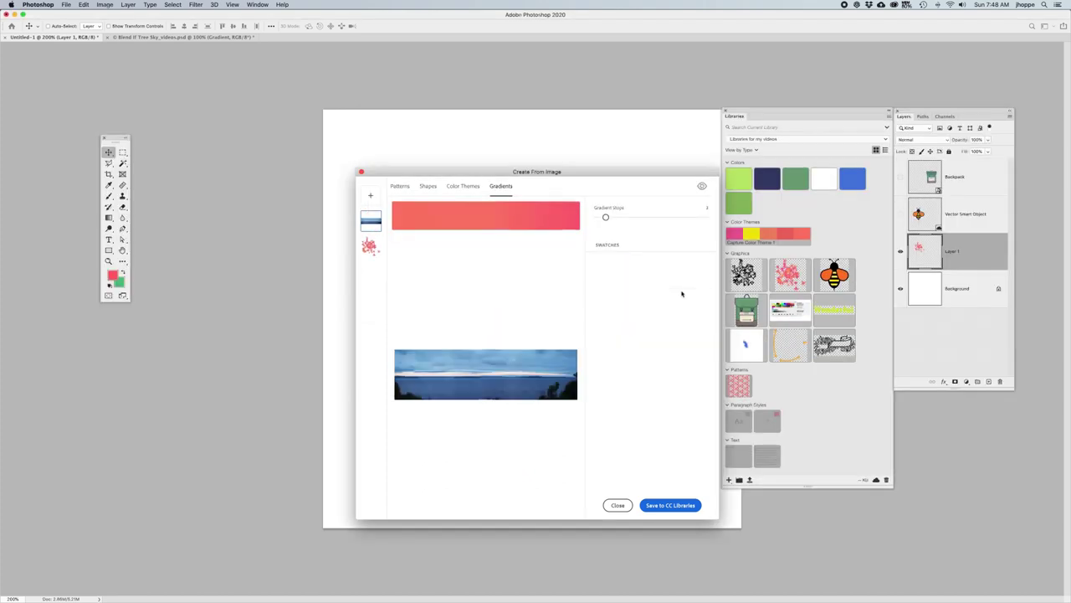
- Make a pattern from the panorama at scale 0.5, save it to the library, and close the dialog
{"action": "left_click", "coordinate": [463, 186]}
{"action": "left_click", "coordinate": [427, 188]}
{"action": "left_click", "coordinate": [403, 189]}
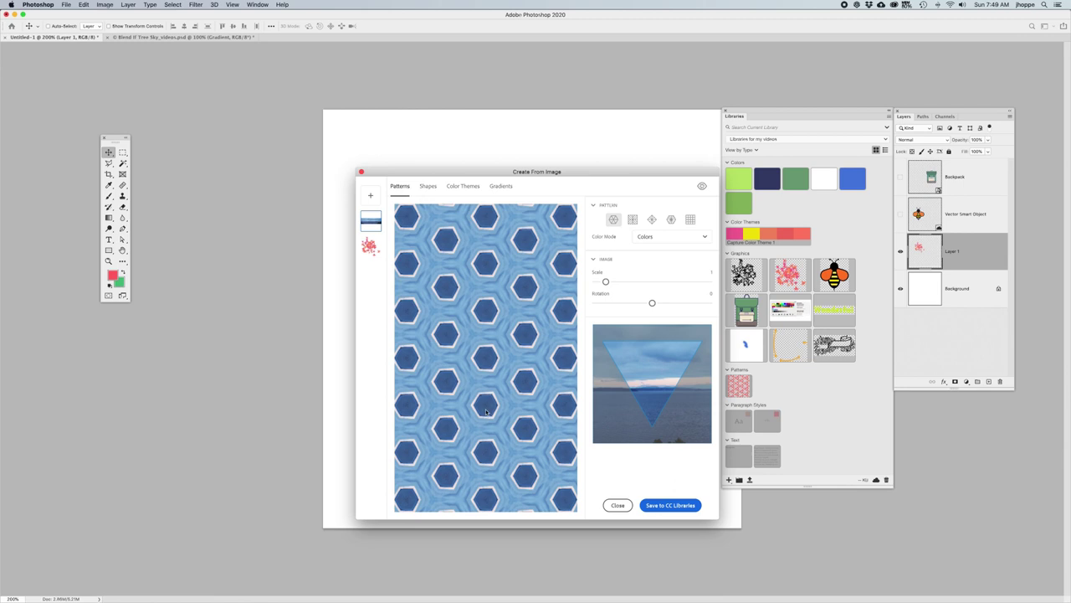
{"action": "left_click_drag", "start_coordinate": [608, 281], "coordinate": [600, 281]}
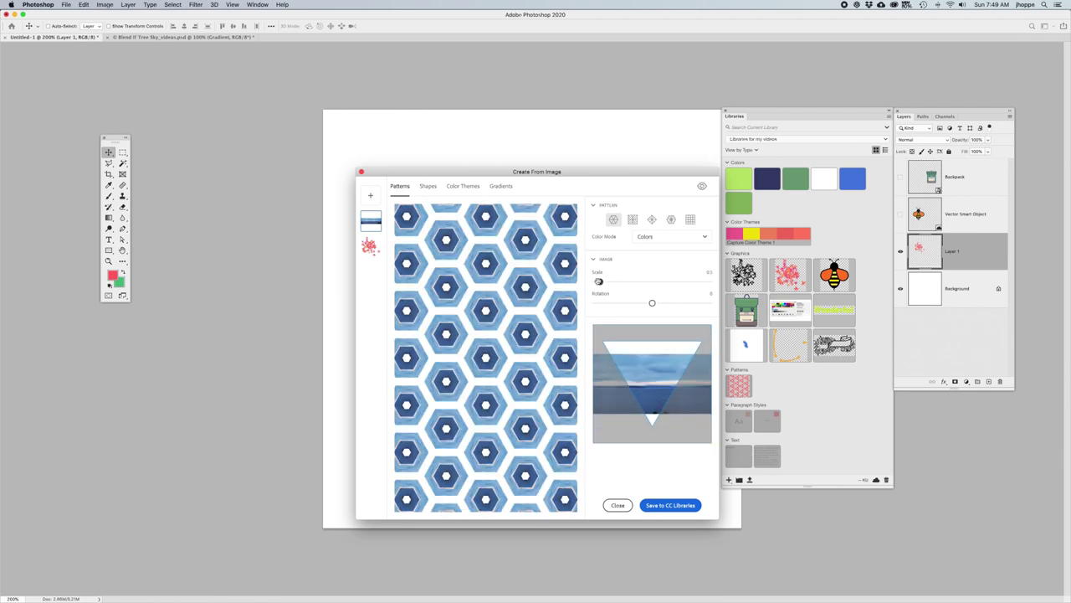
{"action": "left_click", "coordinate": [660, 505]}
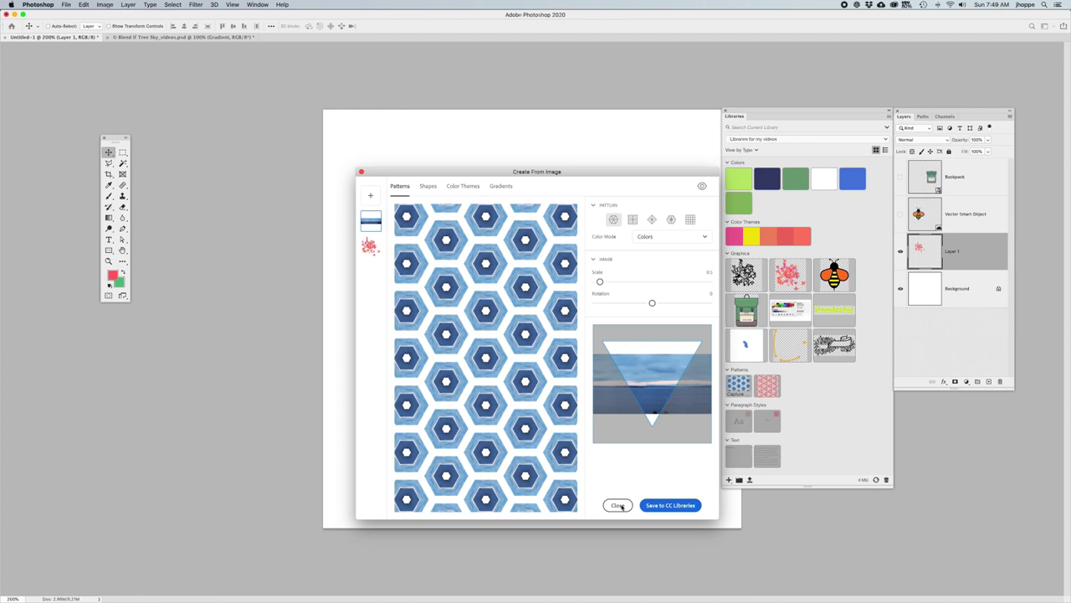
{"action": "left_click", "coordinate": [617, 504]}
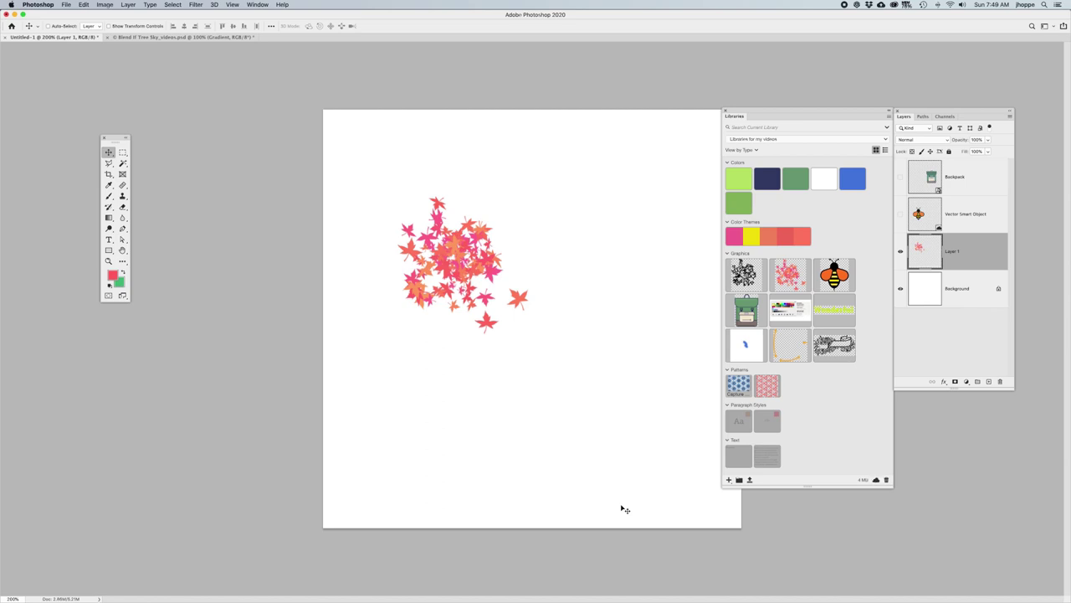
- Lengthen the Libraries panel, switch to Illustrator, and place Capture Shape 1 from the library to the right of the backpack
{"action": "left_click_drag", "start_coordinate": [811, 485], "coordinate": [812, 504]}
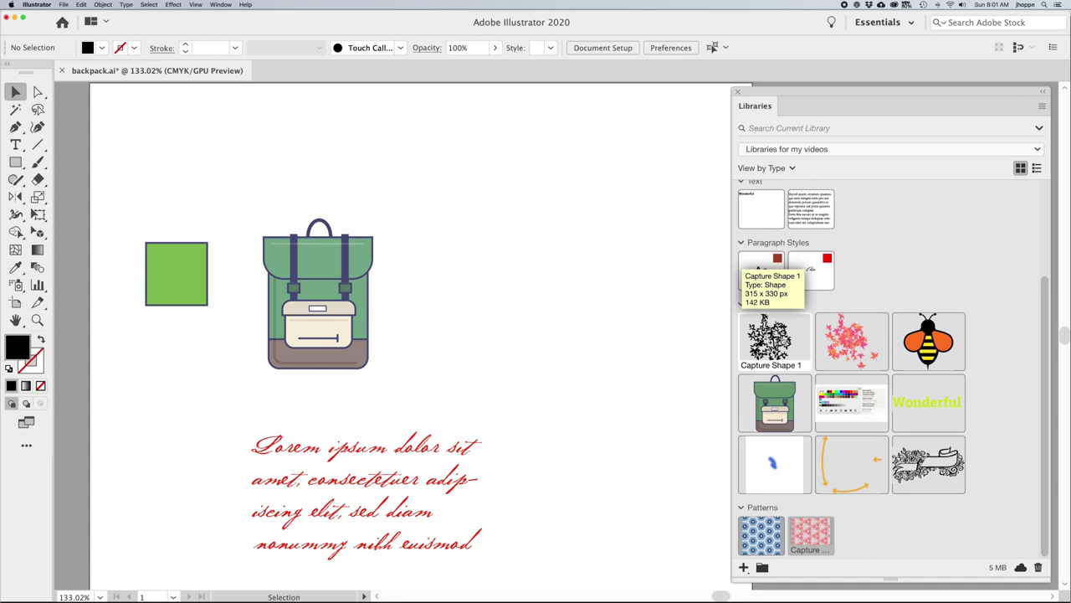
{"action": "left_click_drag", "start_coordinate": [782, 339], "coordinate": [544, 288]}
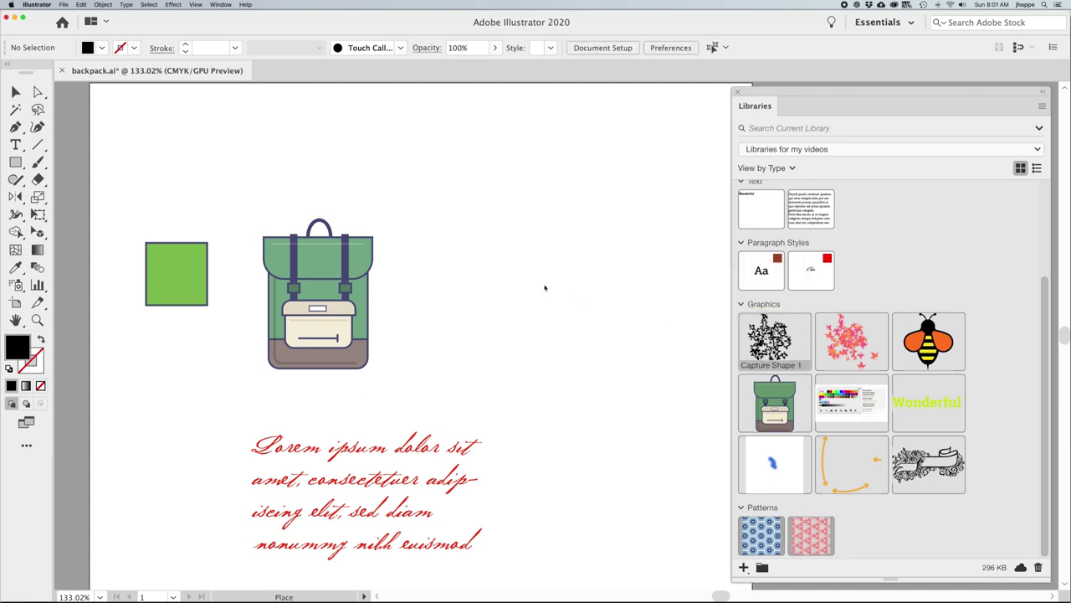
{"action": "left_click_drag", "start_coordinate": [483, 231], "coordinate": [627, 391]}
- Isolate the placed leaf shape and fill its upper-right compound path with a gray swatch
{"action": "left_click", "coordinate": [548, 336]}
{"action": "left_click", "coordinate": [554, 310]}
{"action": "double_click", "coordinate": [566, 309]}
{"action": "left_click", "coordinate": [567, 310]}
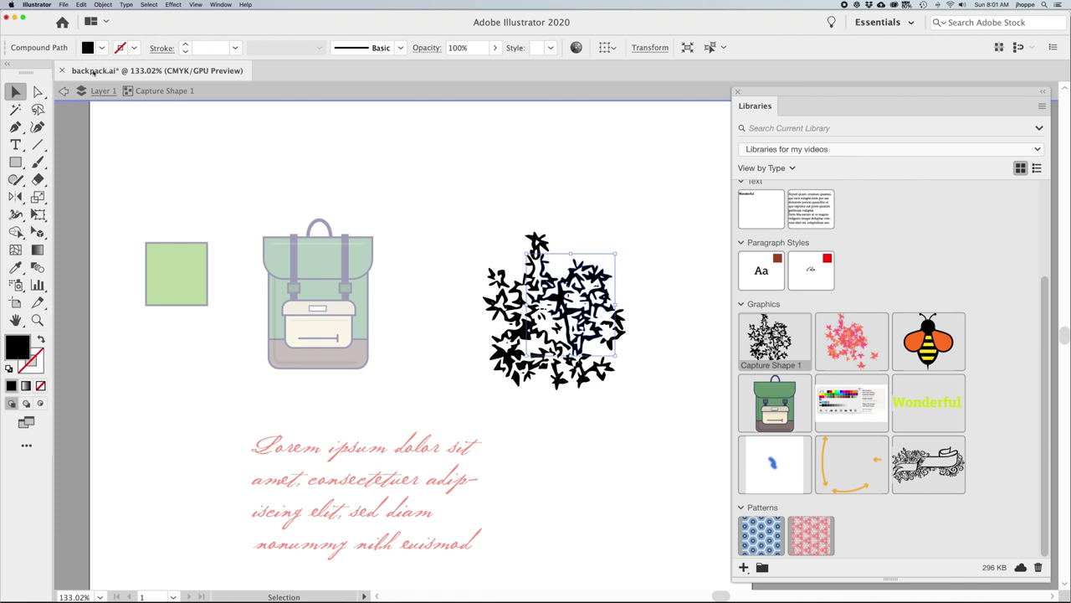
{"action": "left_click", "coordinate": [102, 48]}
{"action": "scroll", "coordinate": [85, 168], "scroll_direction": "down", "scroll_amount": 10}
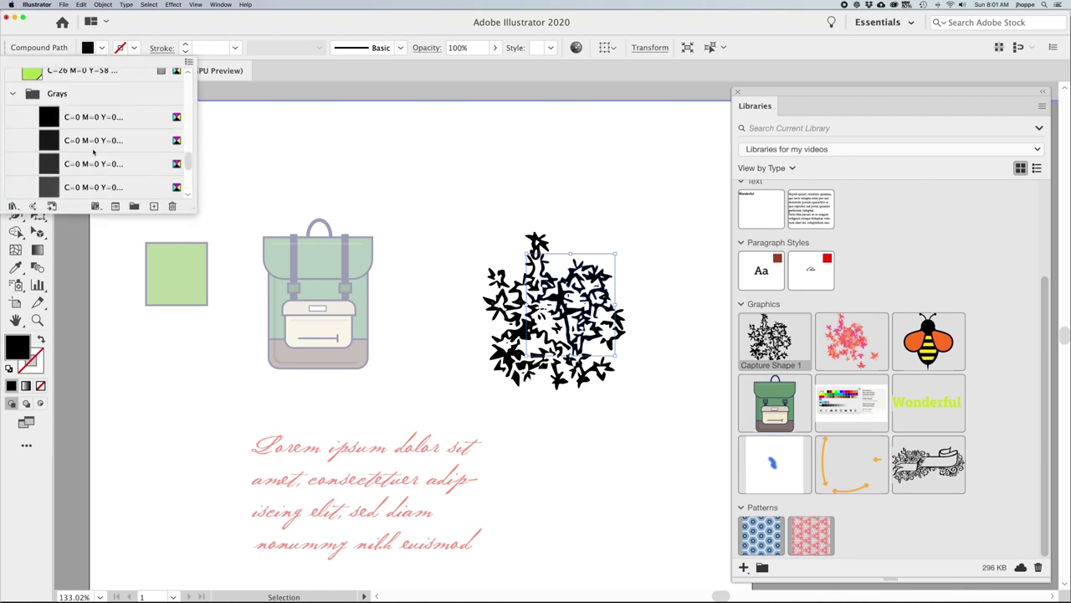
{"action": "left_click", "coordinate": [86, 184]}
{"action": "scroll", "coordinate": [88, 180], "scroll_direction": "down", "scroll_amount": 6}
{"action": "scroll", "coordinate": [99, 170], "scroll_direction": "up", "scroll_amount": 2}
{"action": "left_click", "coordinate": [99, 150]}
{"action": "left_click", "coordinate": [496, 306]}
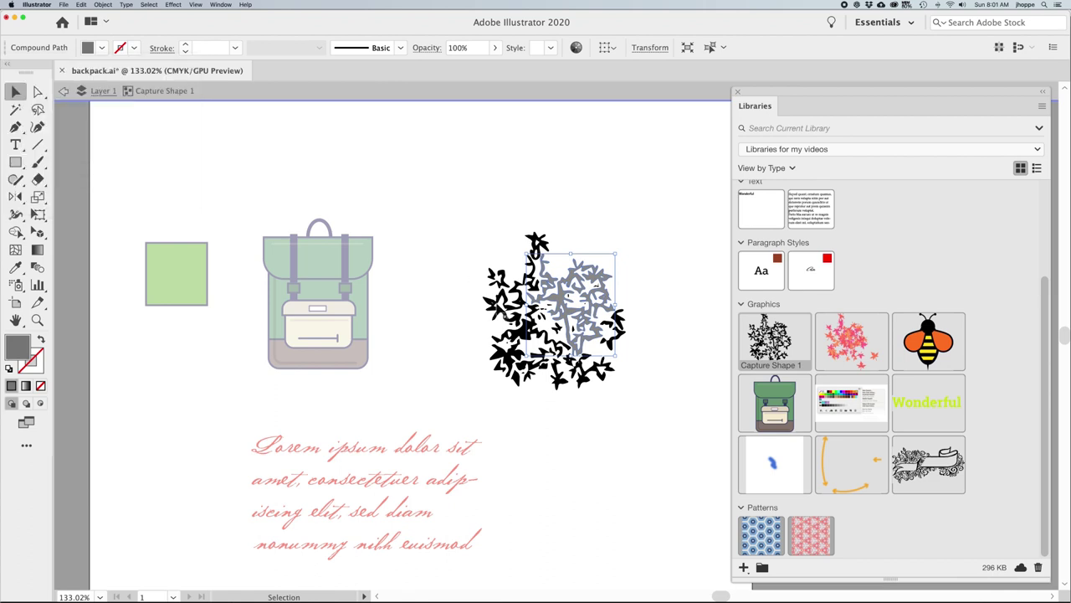
- Fill the upper-left compound path of the leaf shape with a gray swatch and leave isolation mode
{"action": "left_click", "coordinate": [498, 307]}
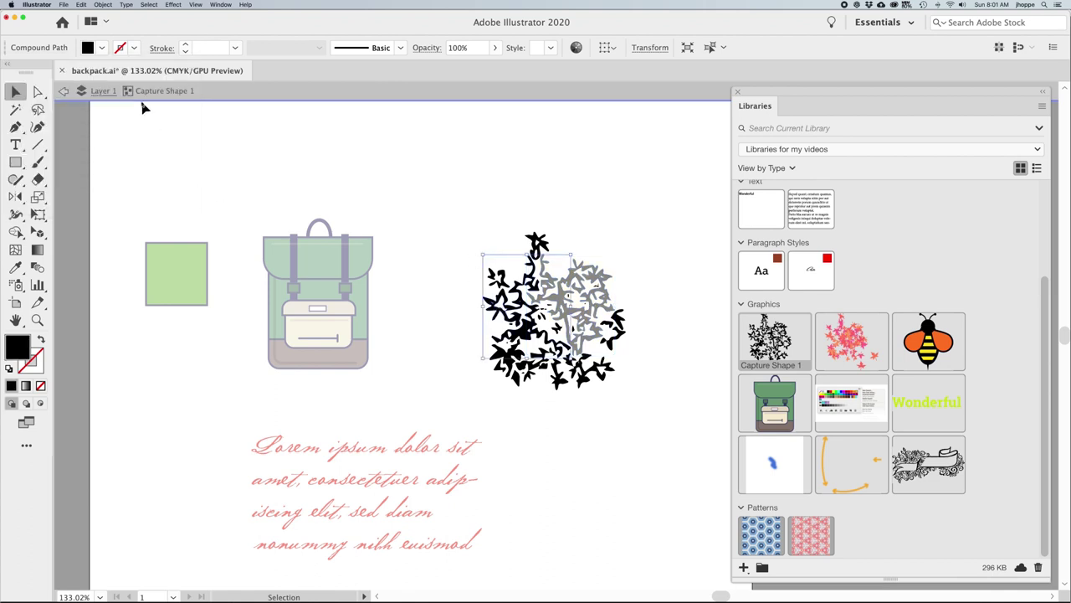
{"action": "left_click", "coordinate": [102, 48]}
{"action": "scroll", "coordinate": [97, 158], "scroll_direction": "down", "scroll_amount": 10}
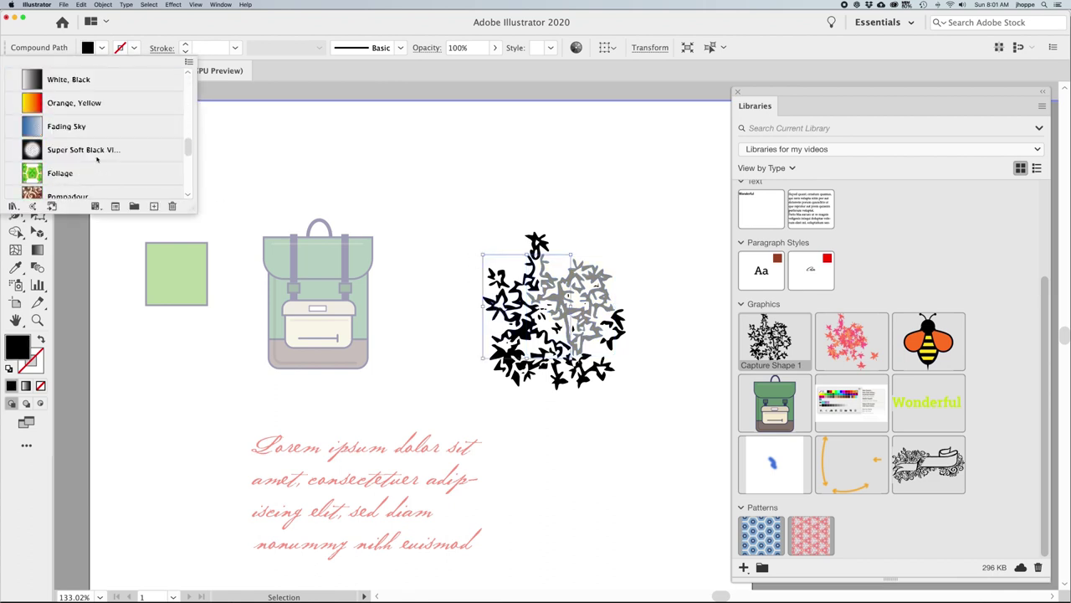
{"action": "scroll", "coordinate": [97, 159], "scroll_direction": "down", "scroll_amount": 10}
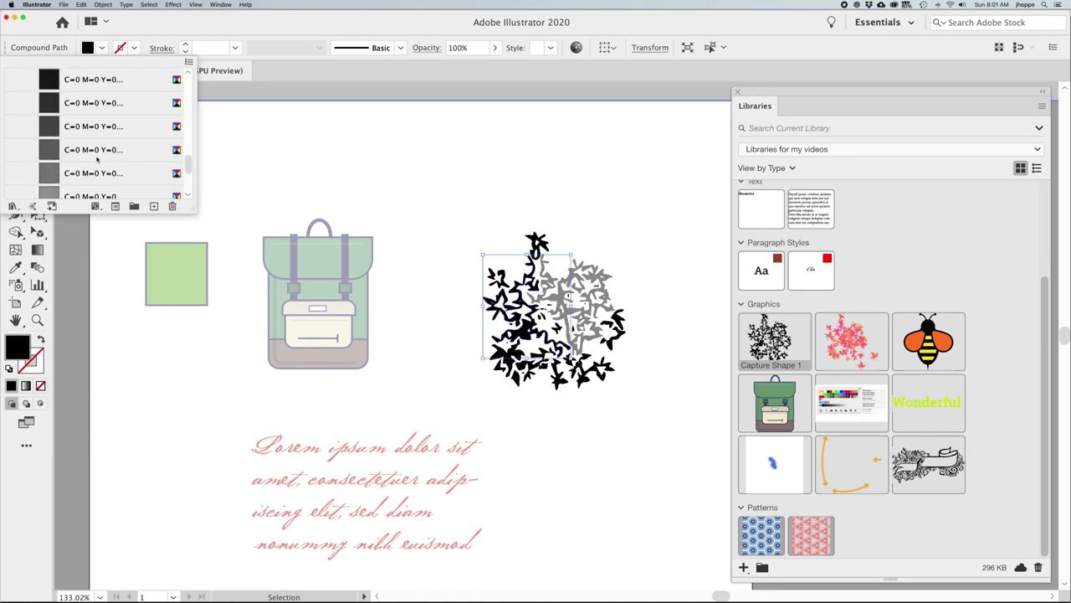
{"action": "left_click", "coordinate": [86, 178]}
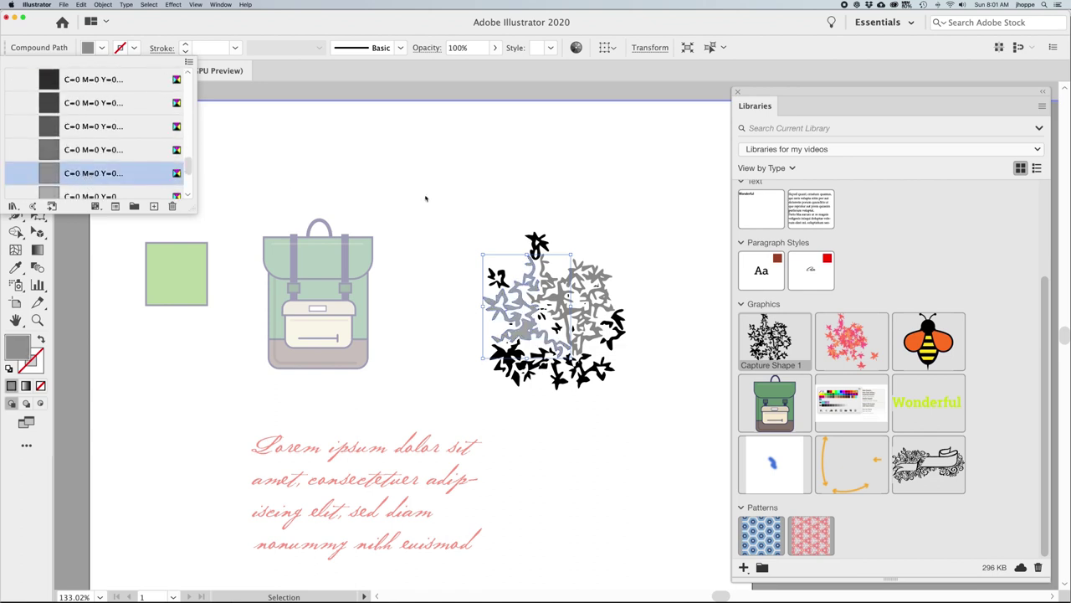
{"action": "double_click", "coordinate": [482, 201]}
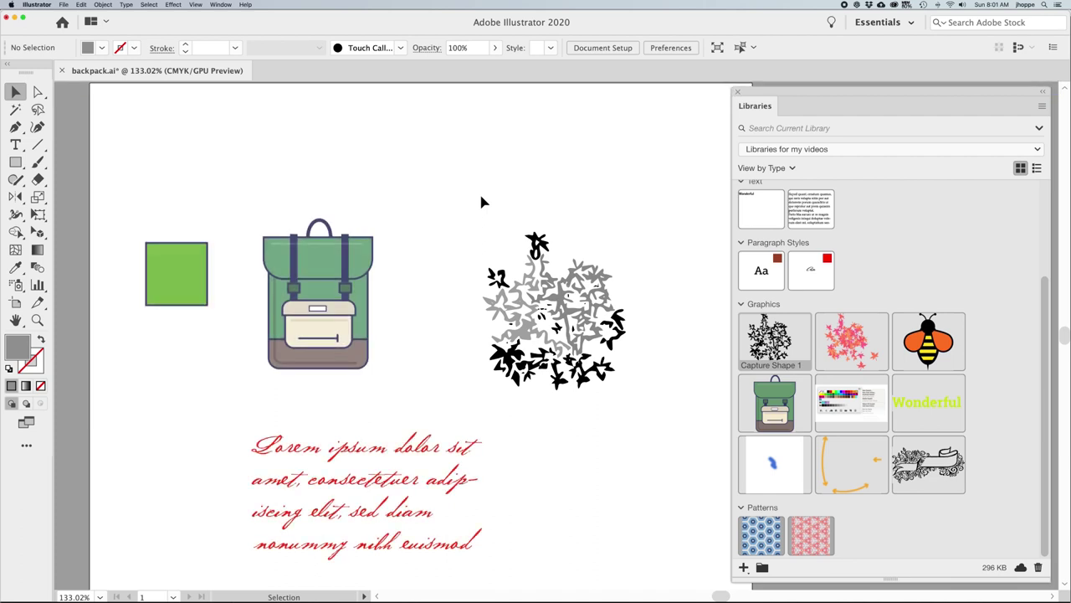
- Move the recolored leaf group closer to the backpack
{"action": "right_click", "coordinate": [666, 270]}
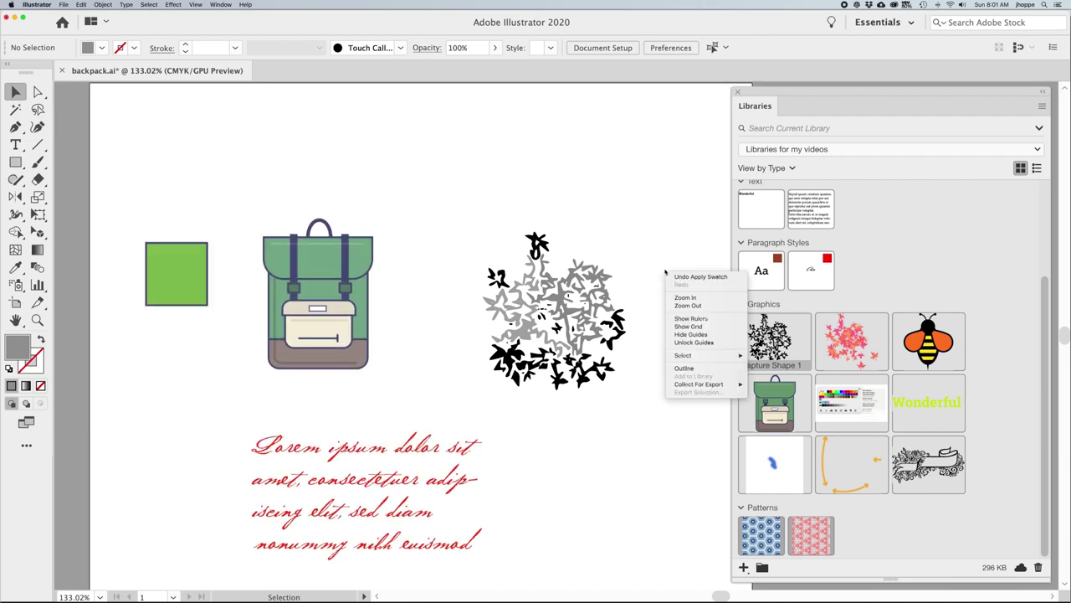
{"action": "left_click", "coordinate": [424, 226]}
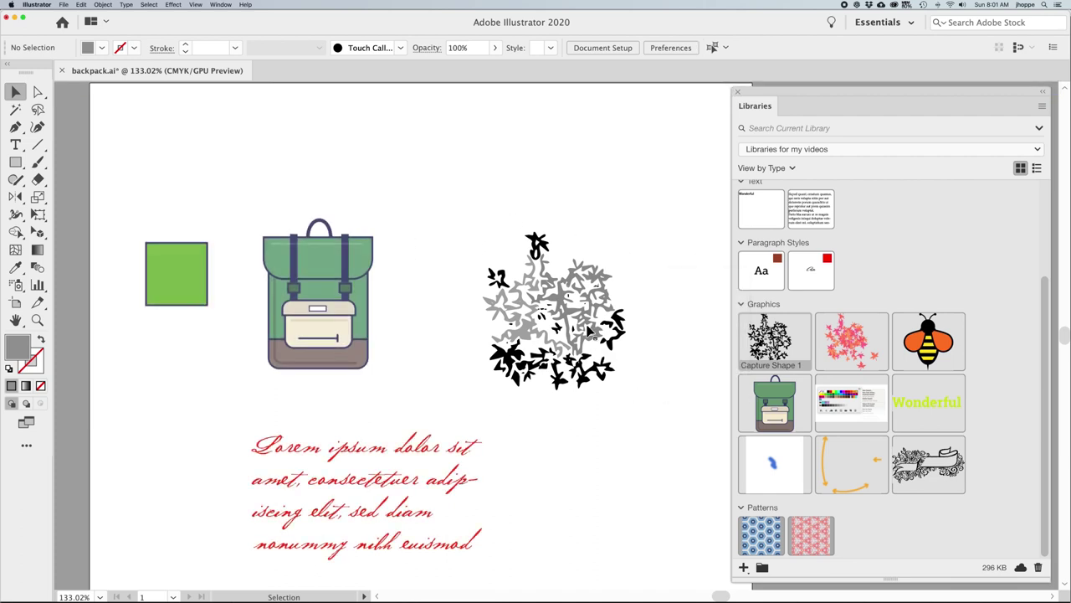
{"action": "left_click", "coordinate": [589, 332]}
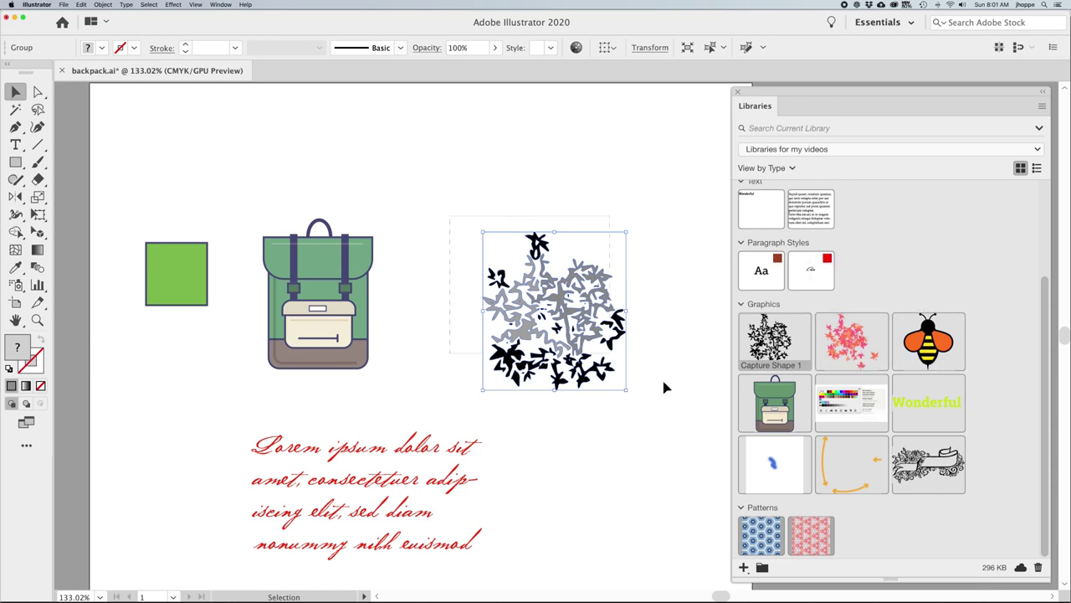
{"action": "left_click_drag", "start_coordinate": [563, 309], "coordinate": [511, 300]}
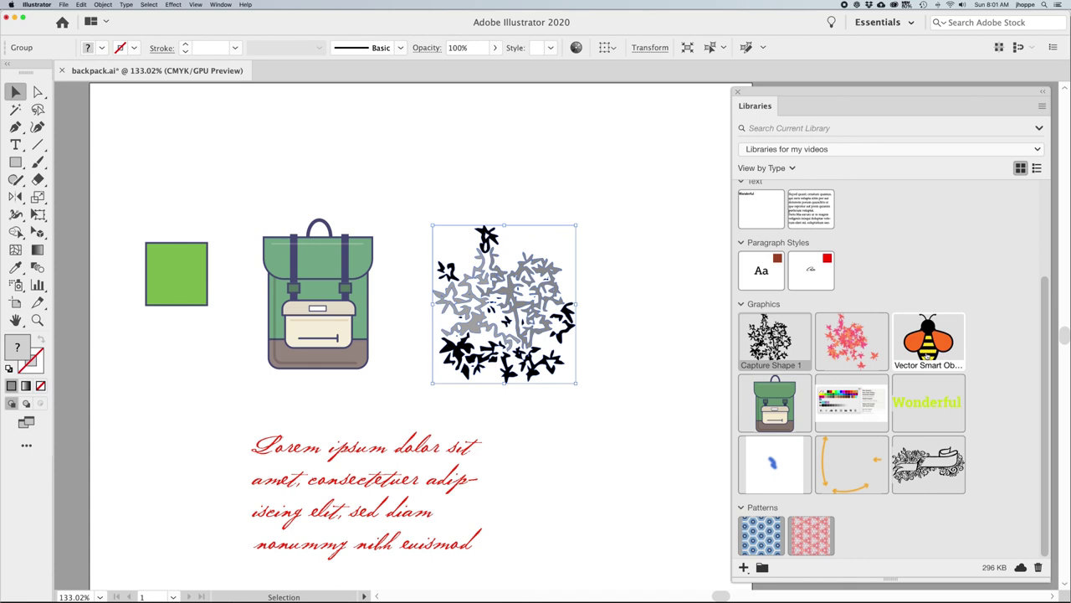
- Place the bee graphic from the library to the right of the recolored leaf shape
{"action": "left_click_drag", "start_coordinate": [852, 341], "coordinate": [650, 313]}
{"action": "left_click_drag", "start_coordinate": [633, 233], "coordinate": [726, 348]}
{"action": "left_click_drag", "start_coordinate": [639, 314], "coordinate": [529, 314]}
- Isolate the placed bee, inspect its wing, antenna and body by selecting them in turn, and leave isolation mode
{"action": "left_click", "coordinate": [613, 292]}
{"action": "double_click", "coordinate": [613, 292]}
{"action": "left_click", "coordinate": [532, 293]}
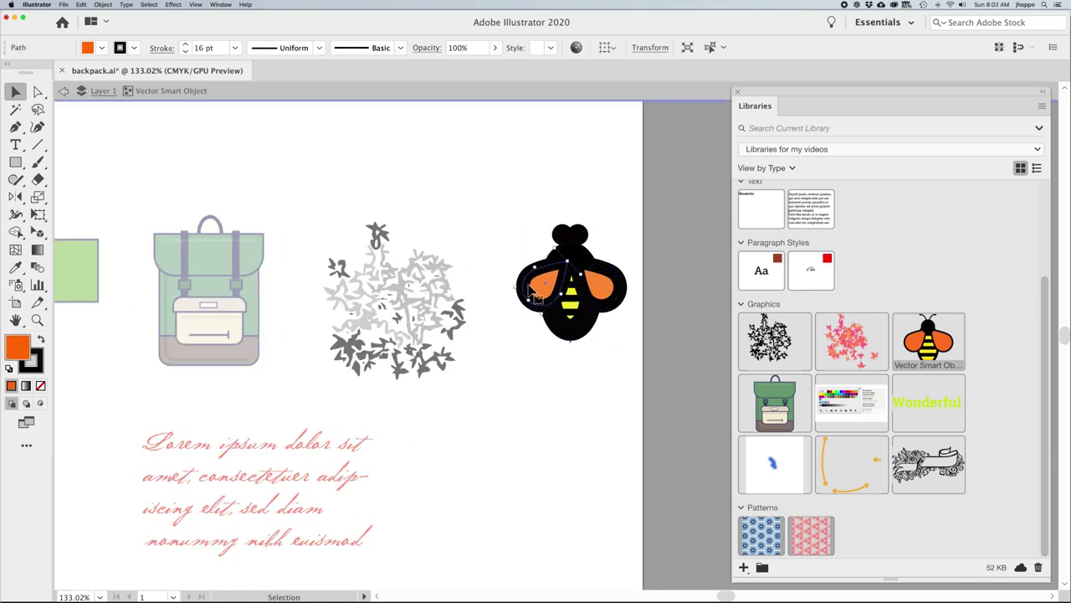
{"action": "left_click", "coordinate": [572, 239]}
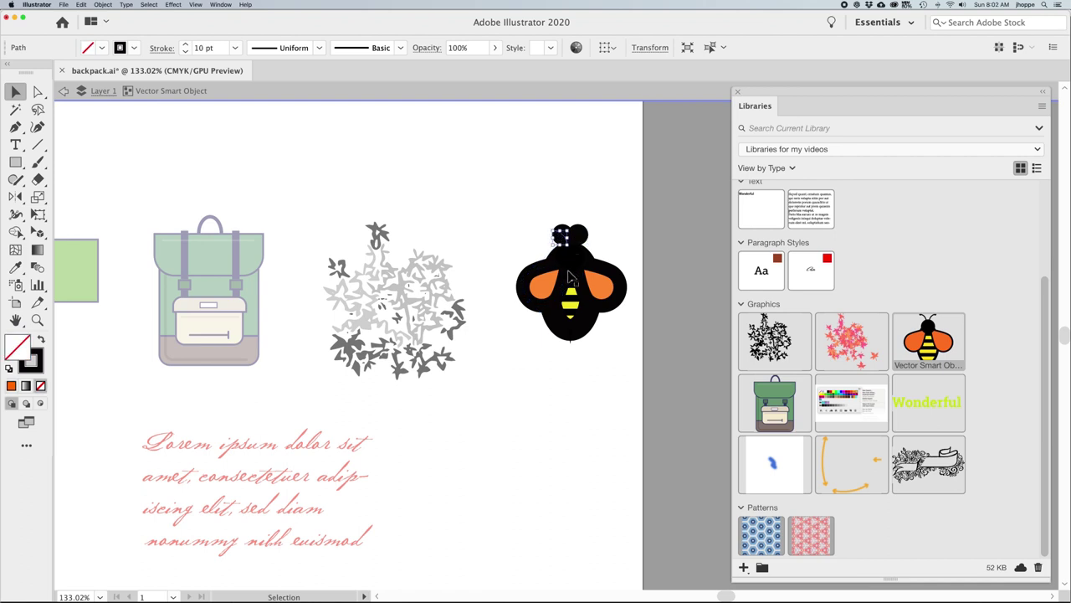
{"action": "left_click", "coordinate": [562, 333]}
{"action": "left_click", "coordinate": [558, 330]}
{"action": "left_click", "coordinate": [559, 326]}
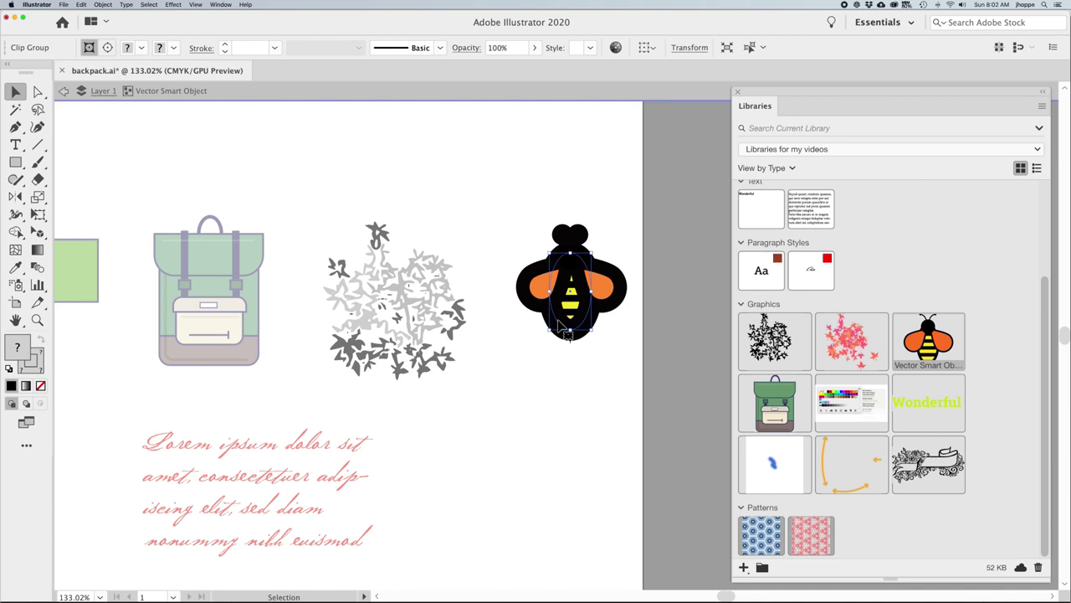
{"action": "key", "text": "Escape"}
{"action": "left_click", "coordinate": [561, 390]}
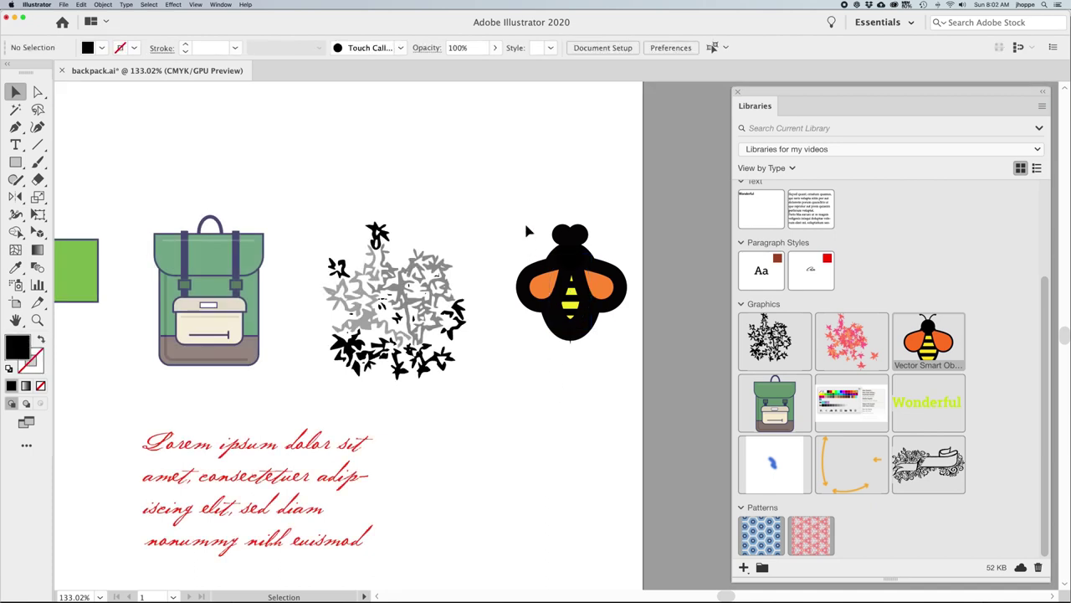
{"action": "left_click_drag", "start_coordinate": [477, 433], "coordinate": [577, 423]}
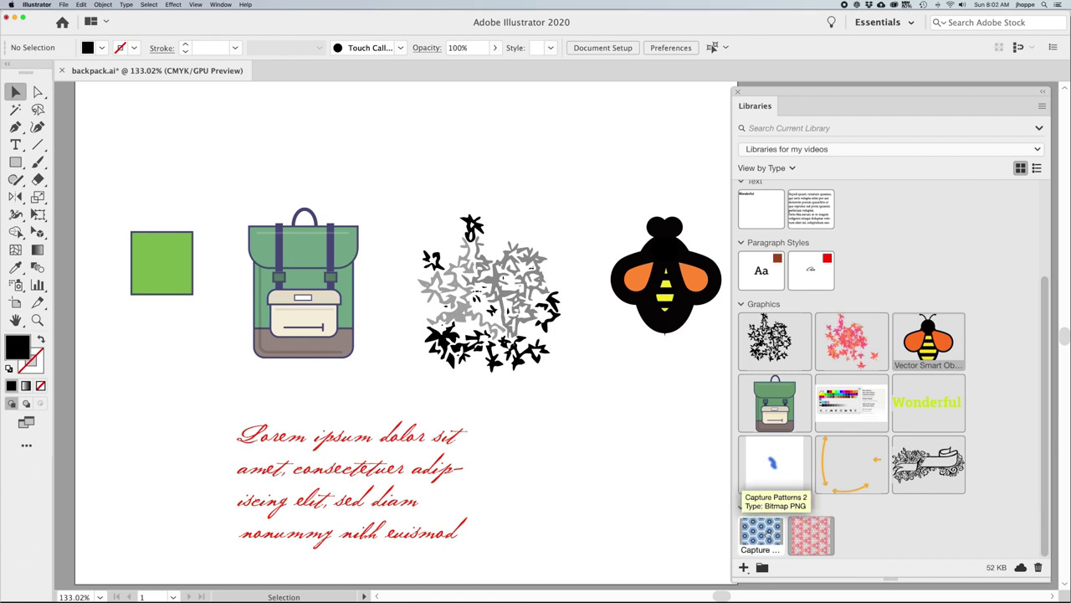
- Place the blue Capture Patterns 2 swatch as an image beside the red script text, and delete it
{"action": "left_click_drag", "start_coordinate": [768, 536], "coordinate": [596, 471]}
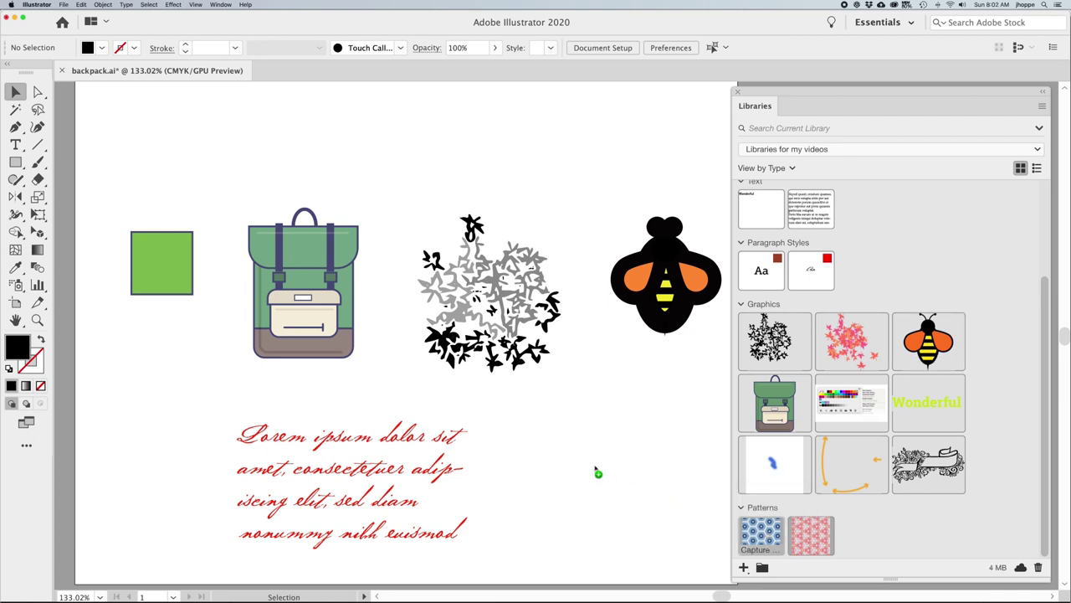
{"action": "left_click_drag", "start_coordinate": [596, 471], "coordinate": [594, 473]}
{"action": "left_click_drag", "start_coordinate": [507, 405], "coordinate": [639, 537]}
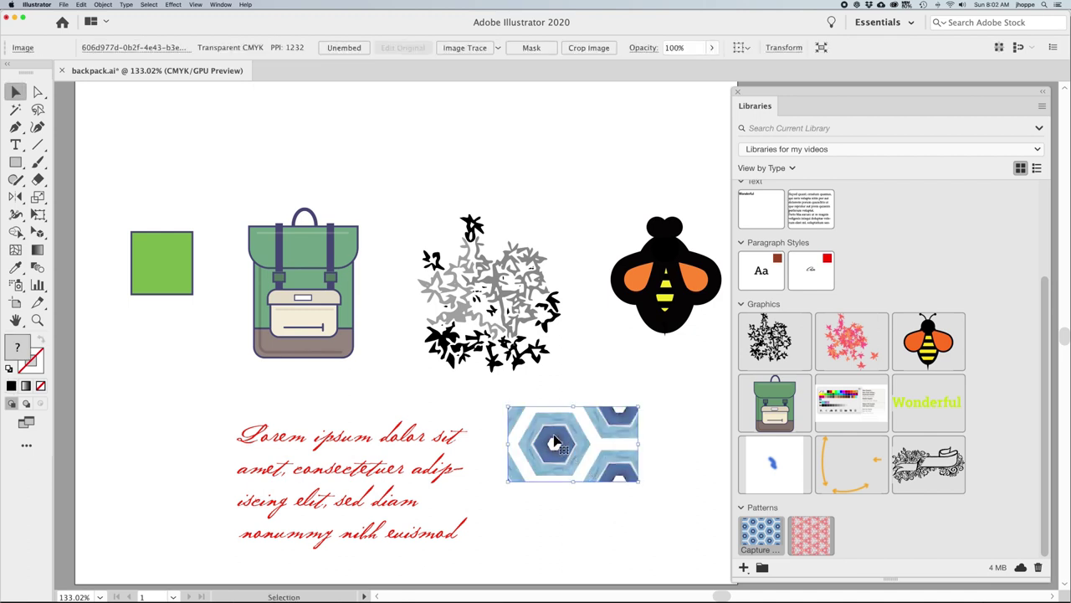
{"action": "key", "text": "Delete"}
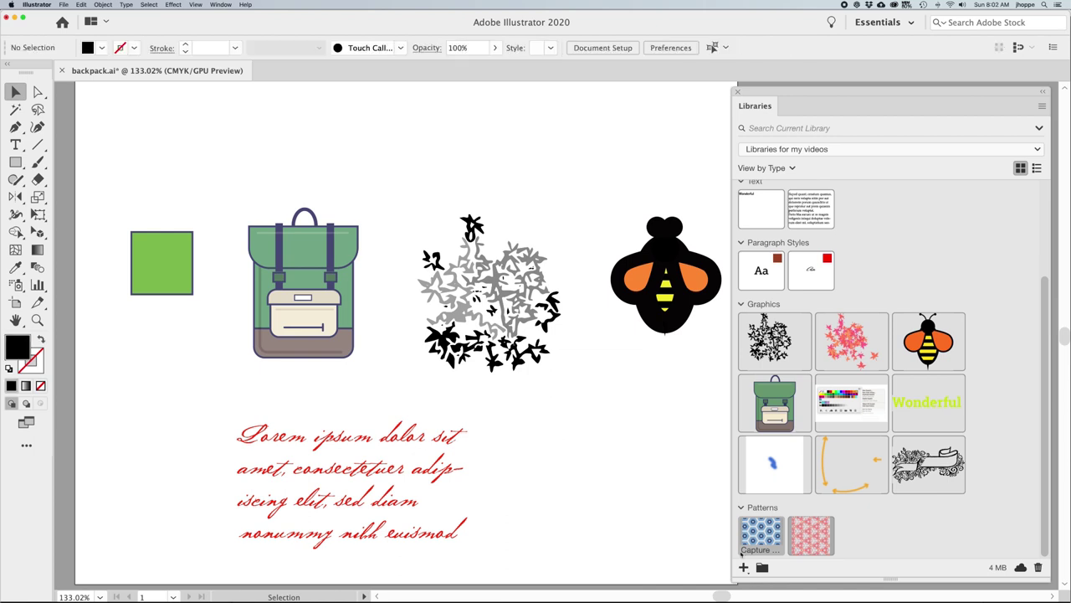
- Place the blue hexagon pattern again below the bee, stretch it from two corners, and undo the pattern placement
{"action": "left_click_drag", "start_coordinate": [761, 539], "coordinate": [539, 433]}
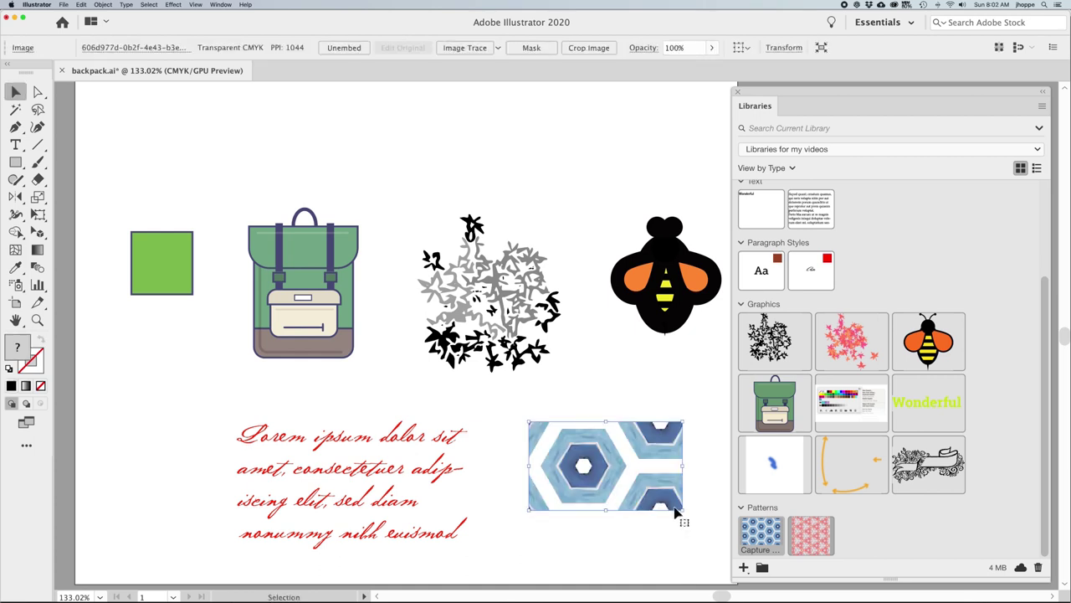
{"action": "left_click_drag", "start_coordinate": [684, 511], "coordinate": [696, 532]}
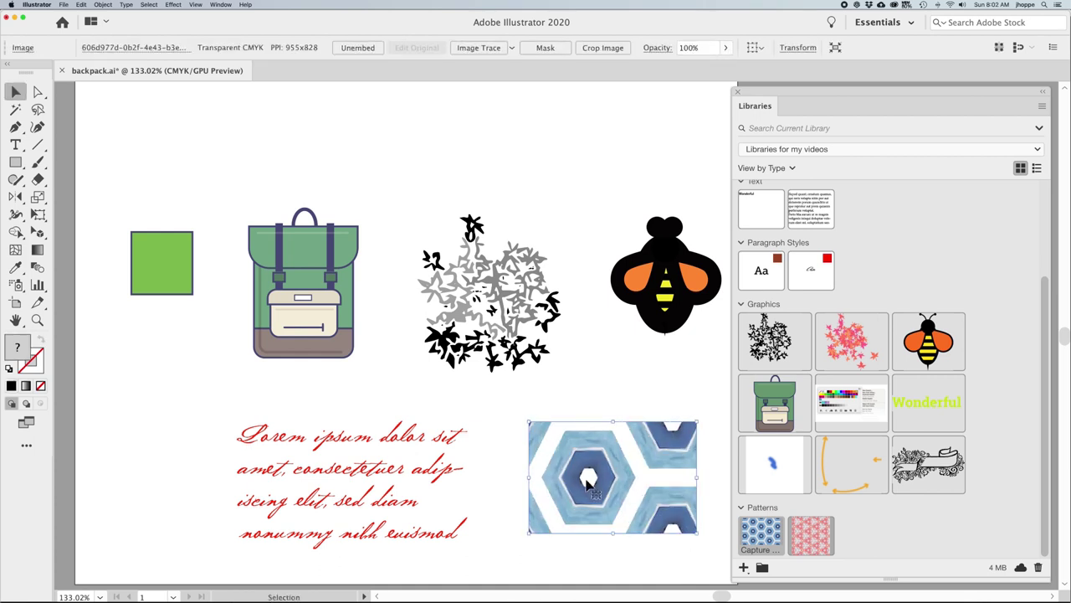
{"action": "left_click_drag", "start_coordinate": [524, 418], "coordinate": [518, 415]}
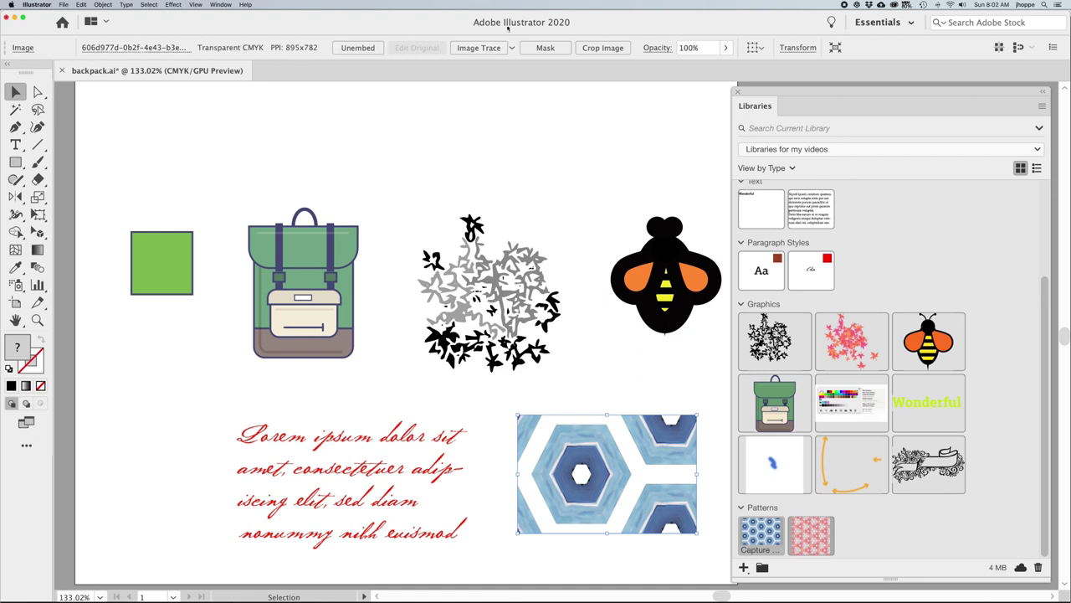
{"action": "left_click_drag", "start_coordinate": [825, 540], "coordinate": [629, 500]}
{"action": "key", "text": "super+z"}
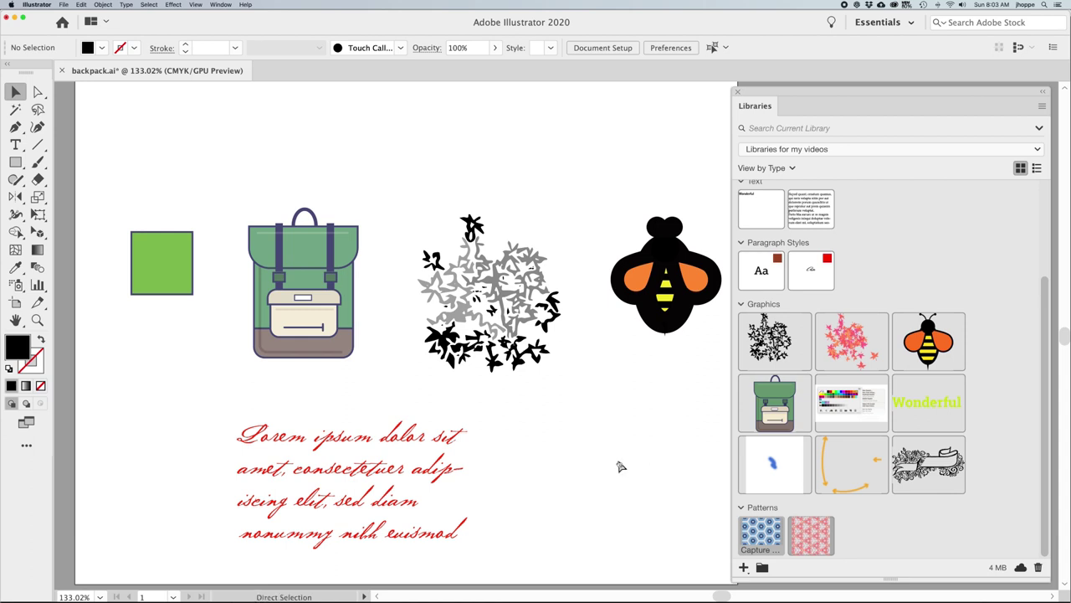
- Switch to InDesign and place the Layer 1 leaves graphic below the black leaf shape, about 2.91 by 3.05 in
{"action": "key", "text": "super+Tab"}
{"action": "key", "text": "super+Tab"}
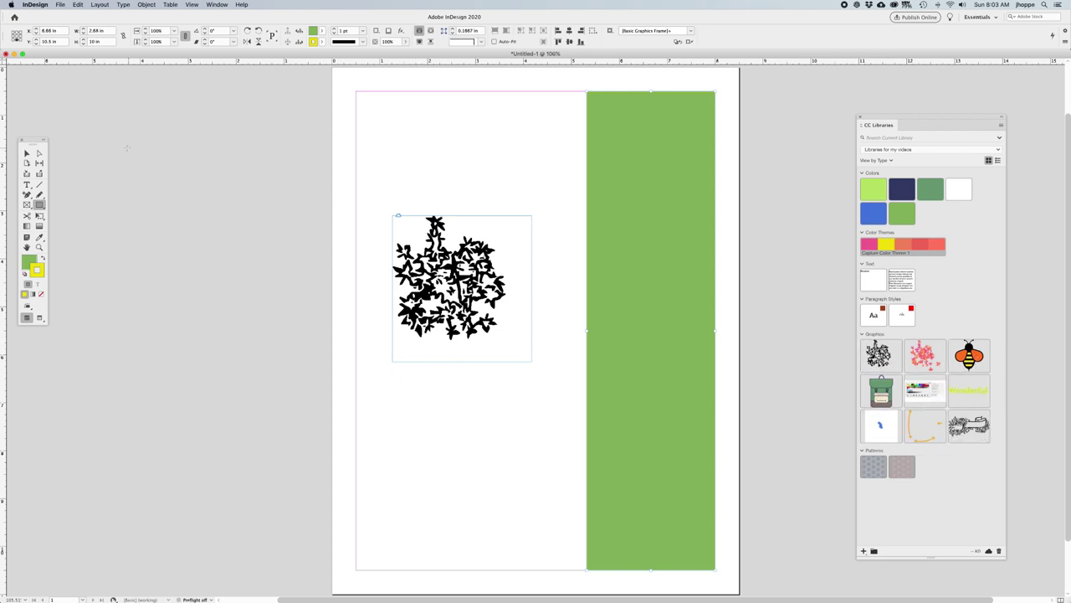
{"action": "key", "text": "v"}
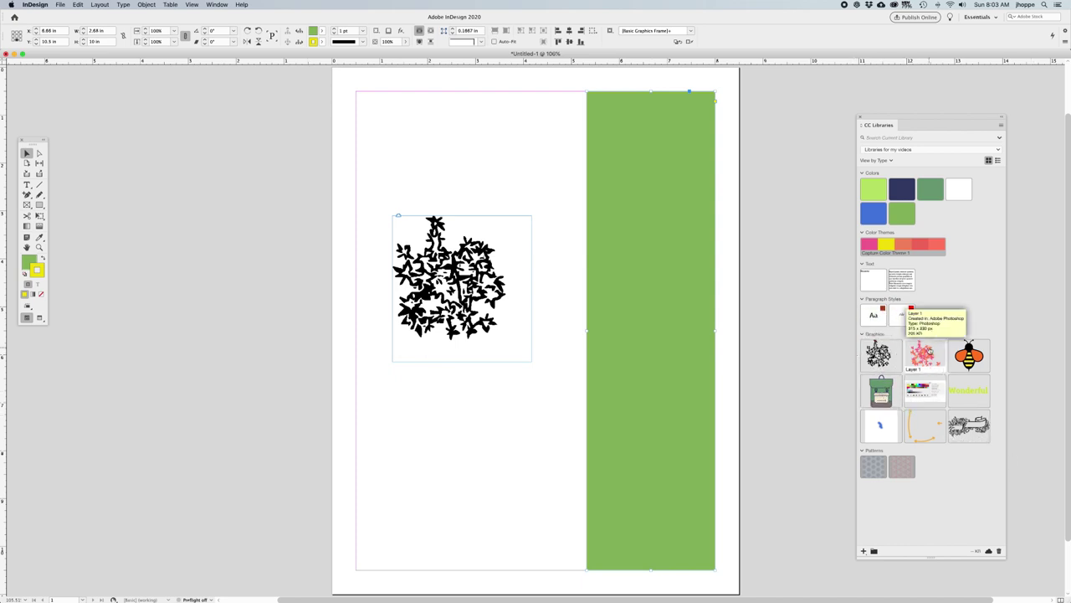
{"action": "left_click_drag", "start_coordinate": [934, 356], "coordinate": [528, 538]}
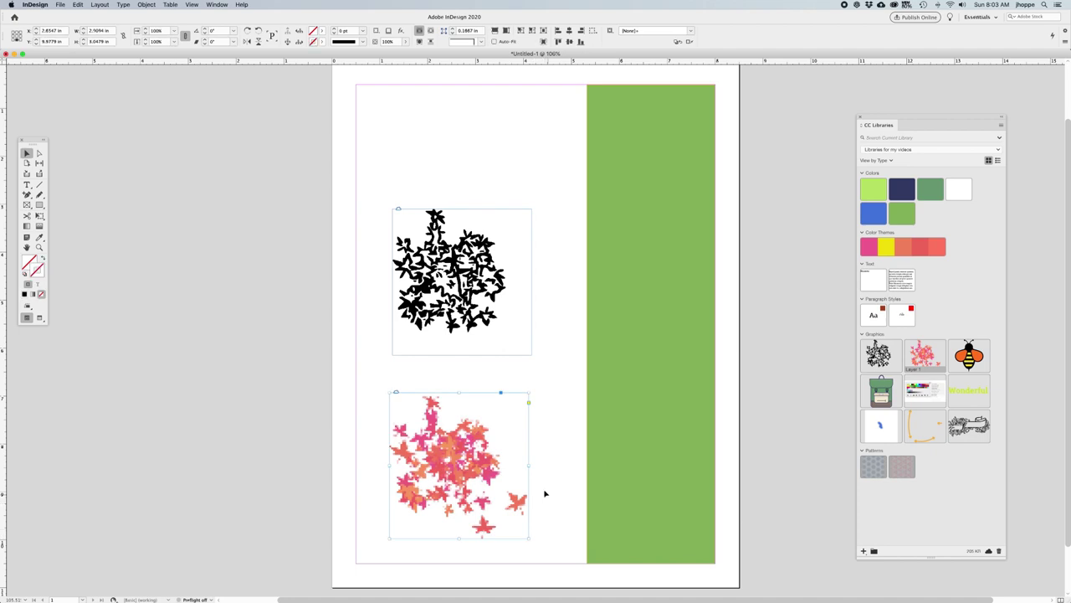
- Set the display performance of the placed pink and orange leaves graphic to High Quality Display
{"action": "left_click", "coordinate": [544, 494]}
{"action": "left_click", "coordinate": [466, 465]}
{"action": "right_click", "coordinate": [460, 442]}
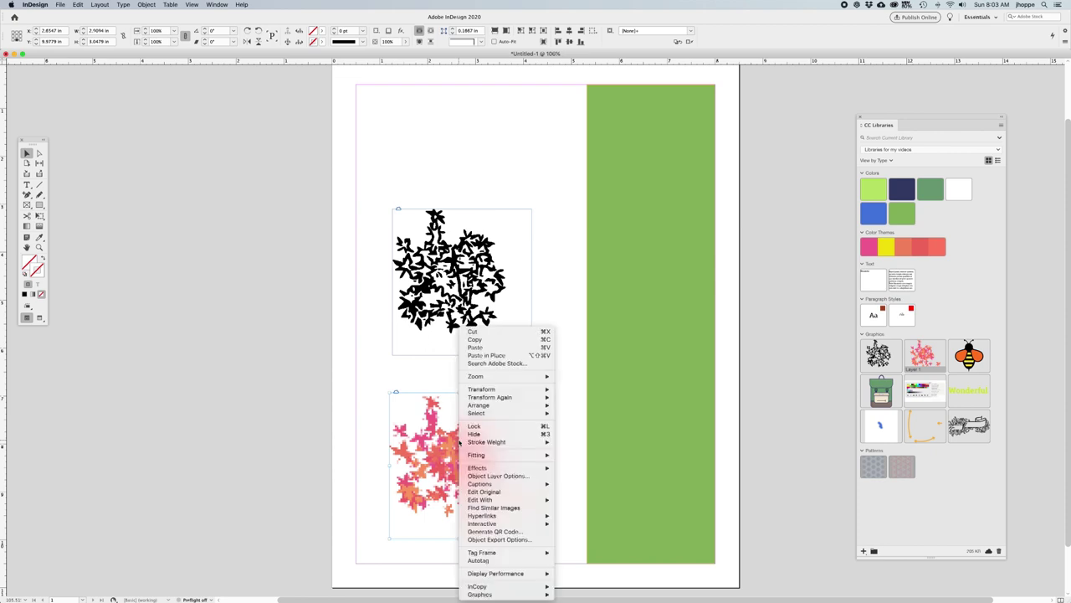
{"action": "mouse_move", "coordinate": [510, 574]}
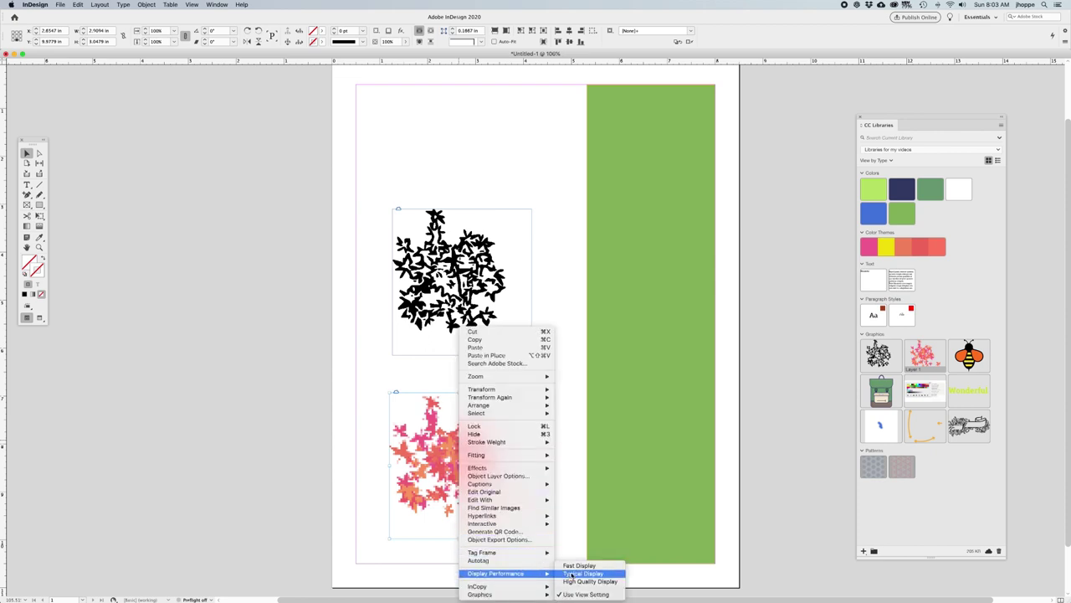
{"action": "left_click", "coordinate": [586, 581]}
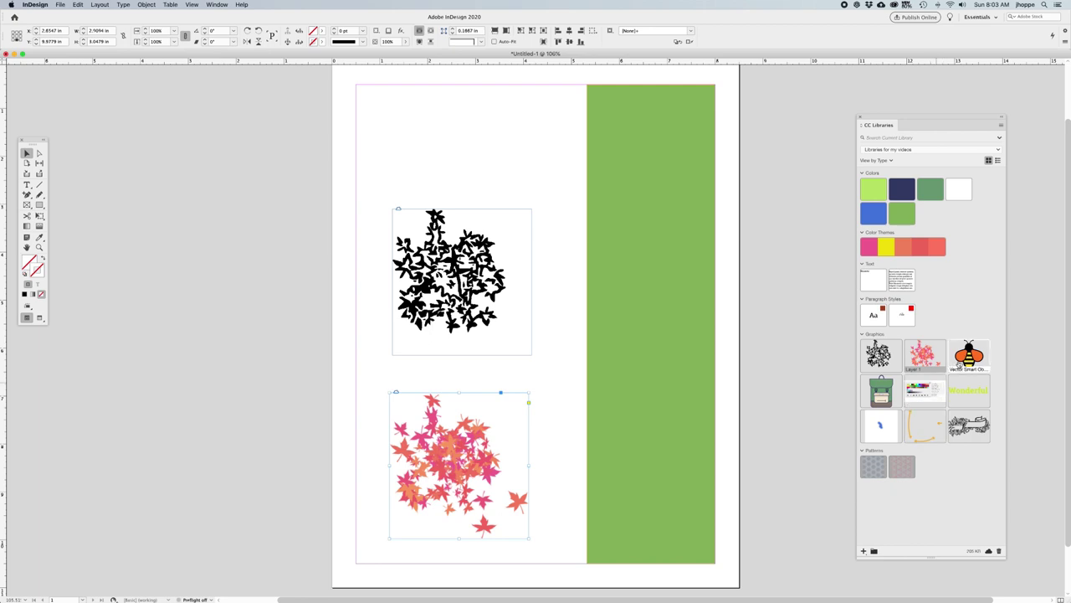
- Place the bee Vector Smart Object from the library above the black leaf shape, about 1.78 by 2.04 in
{"action": "left_click_drag", "start_coordinate": [710, 262], "coordinate": [395, 111]}
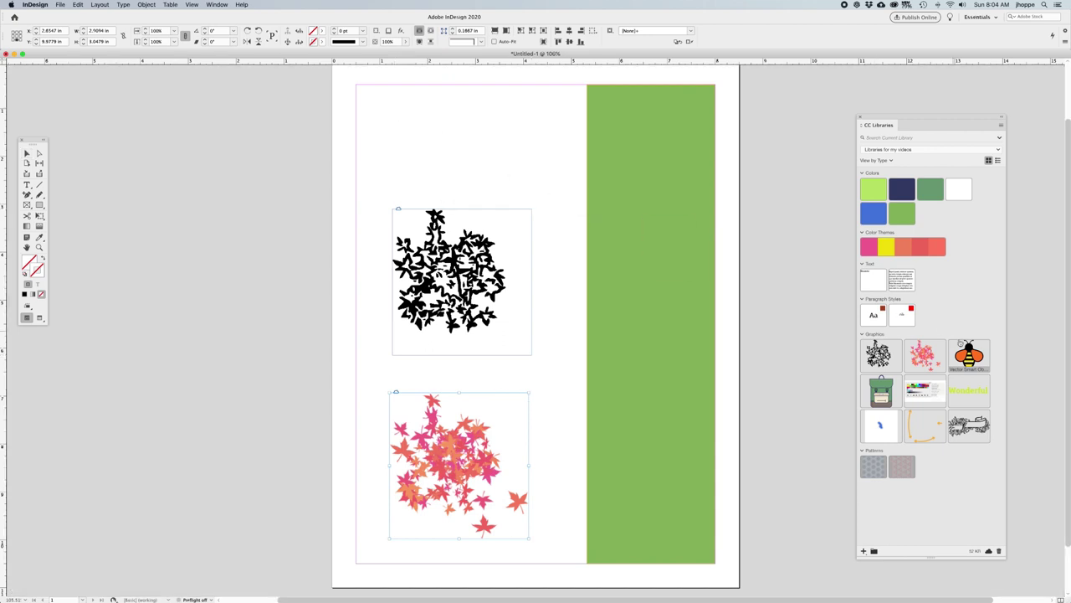
{"action": "left_click_drag", "start_coordinate": [390, 98], "coordinate": [477, 160]}
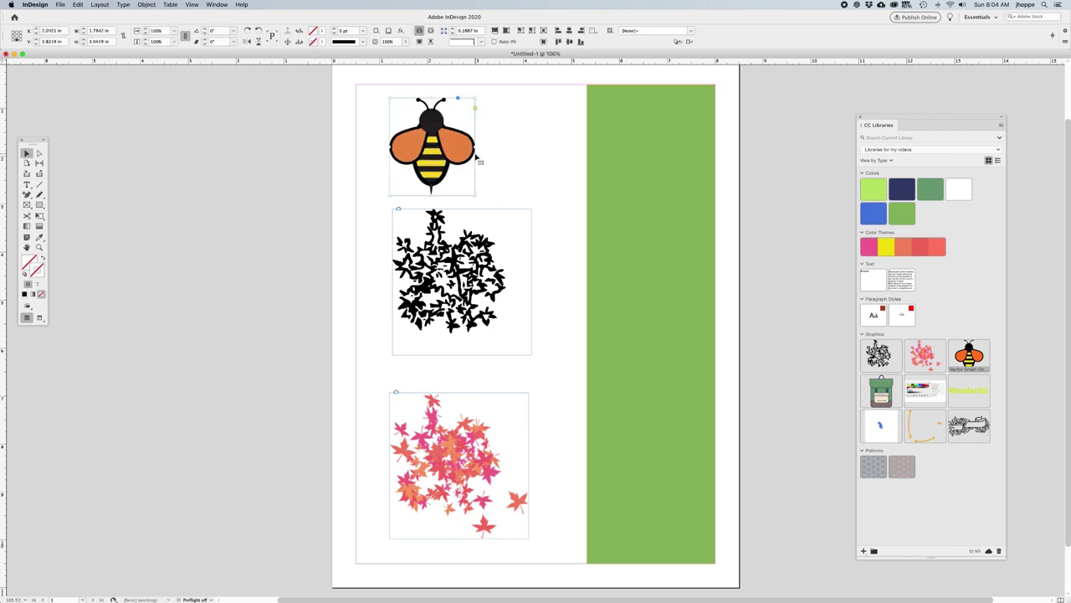
{"action": "left_click", "coordinate": [509, 148]}
{"action": "left_click", "coordinate": [429, 147]}
{"action": "left_click", "coordinate": [430, 144]}
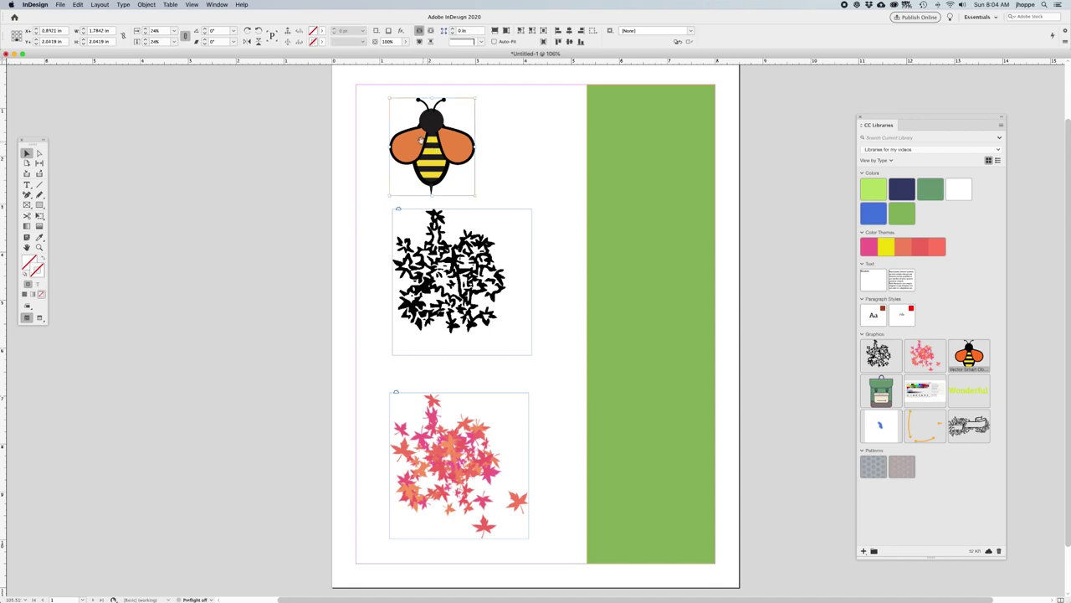
- Shift the green rectangle slightly to the left and the bee graphic slightly to the right
{"action": "left_click", "coordinate": [459, 147]}
{"action": "mouse_move", "coordinate": [596, 149]}
{"action": "left_mouse_down"}
{"action": "mouse_move", "coordinate": [552, 148]}
{"action": "mouse_move", "coordinate": [594, 149]}
{"action": "left_mouse_up"}
{"action": "left_click", "coordinate": [429, 144]}
{"action": "left_click_drag", "start_coordinate": [410, 144], "coordinate": [478, 142]}
{"action": "left_click", "coordinate": [523, 163]}
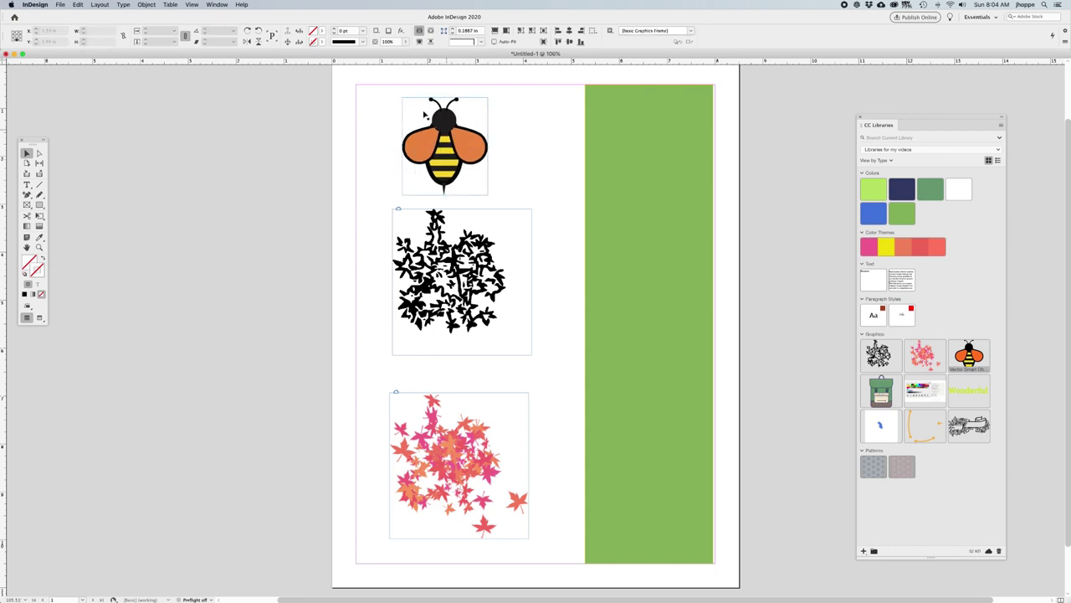
- Check the link status of the bee and the two leaf graphics in the list of links, and close it
{"action": "left_click", "coordinate": [469, 165]}
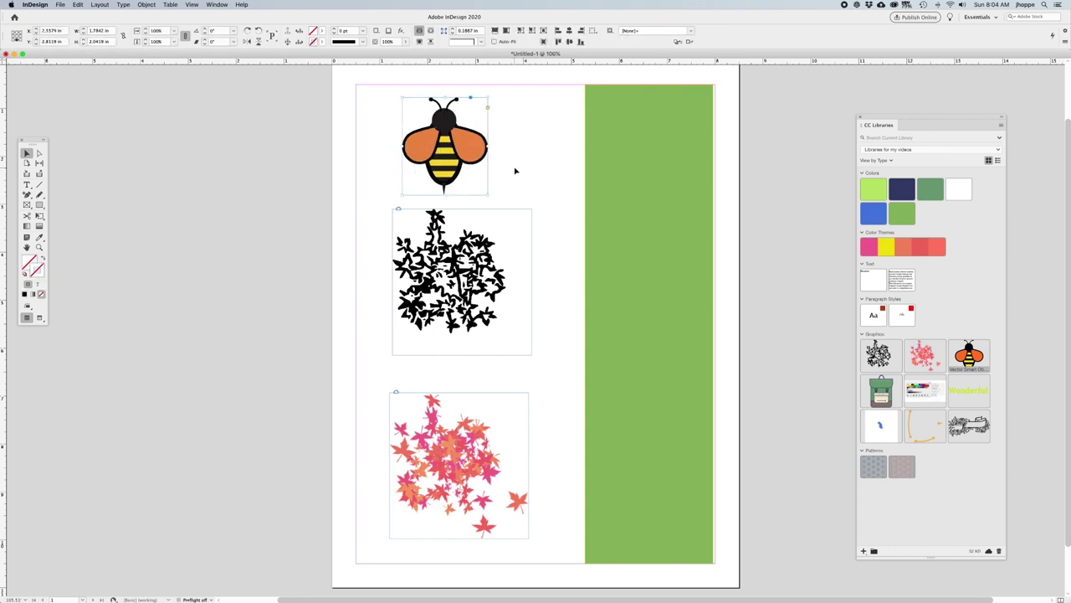
{"action": "left_click", "coordinate": [217, 4]}
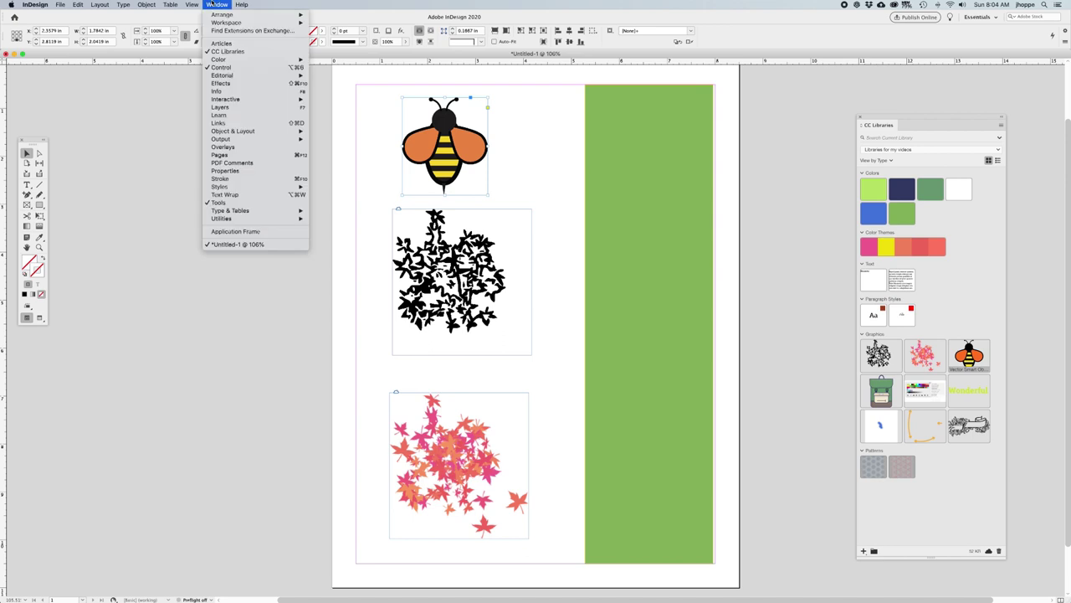
{"action": "left_click", "coordinate": [229, 124]}
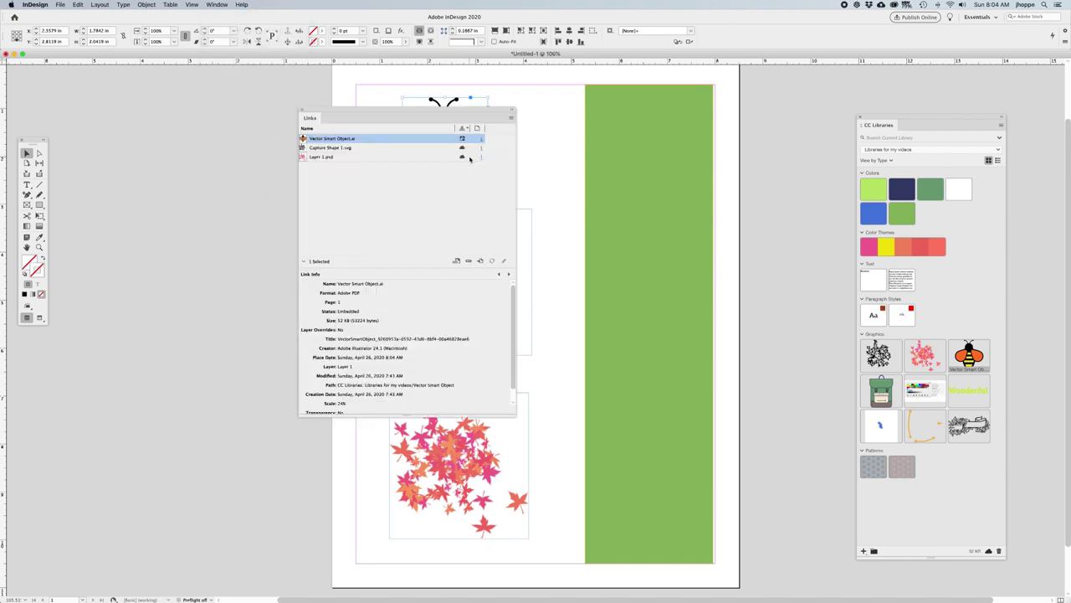
{"action": "left_click_drag", "start_coordinate": [393, 113], "coordinate": [262, 124]}
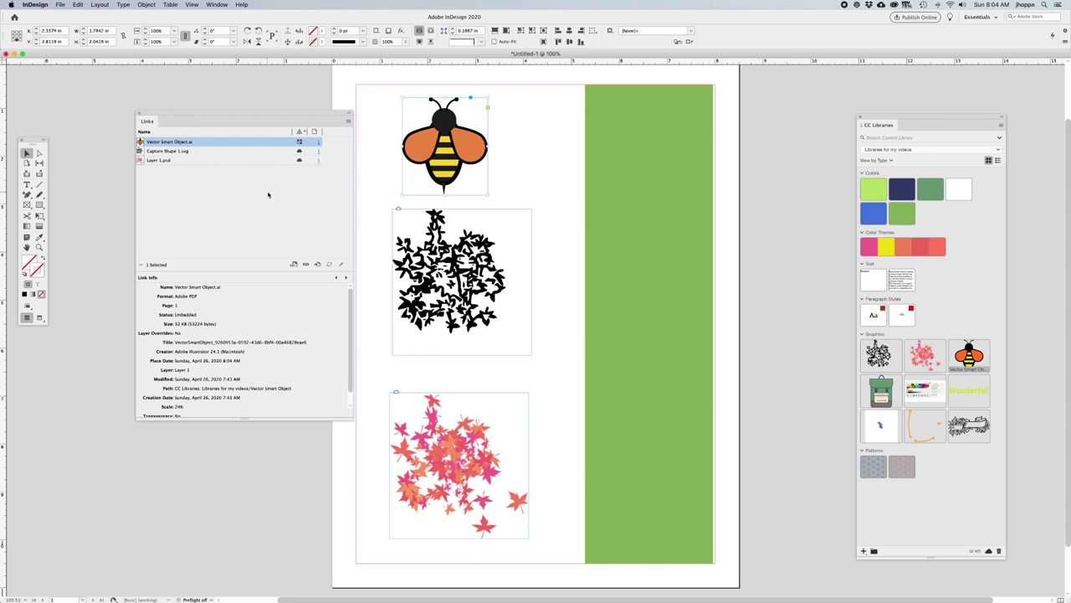
{"action": "left_click", "coordinate": [142, 115]}
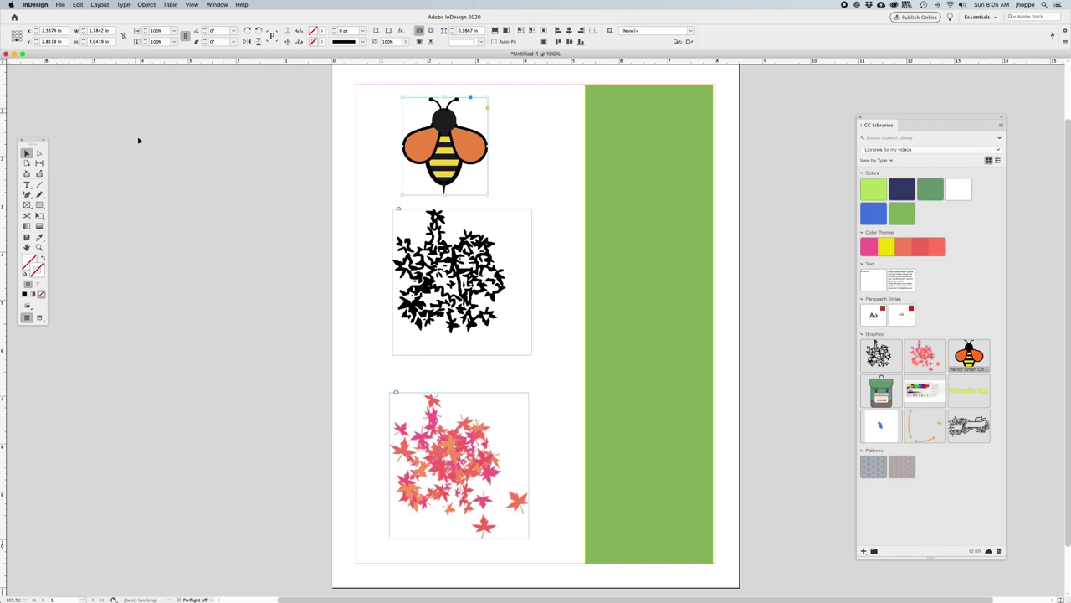
- Recolor the green rectangle from Capture Color Theme 1, giving it the coral red fill and the orange stroke
{"action": "left_click", "coordinate": [631, 323]}
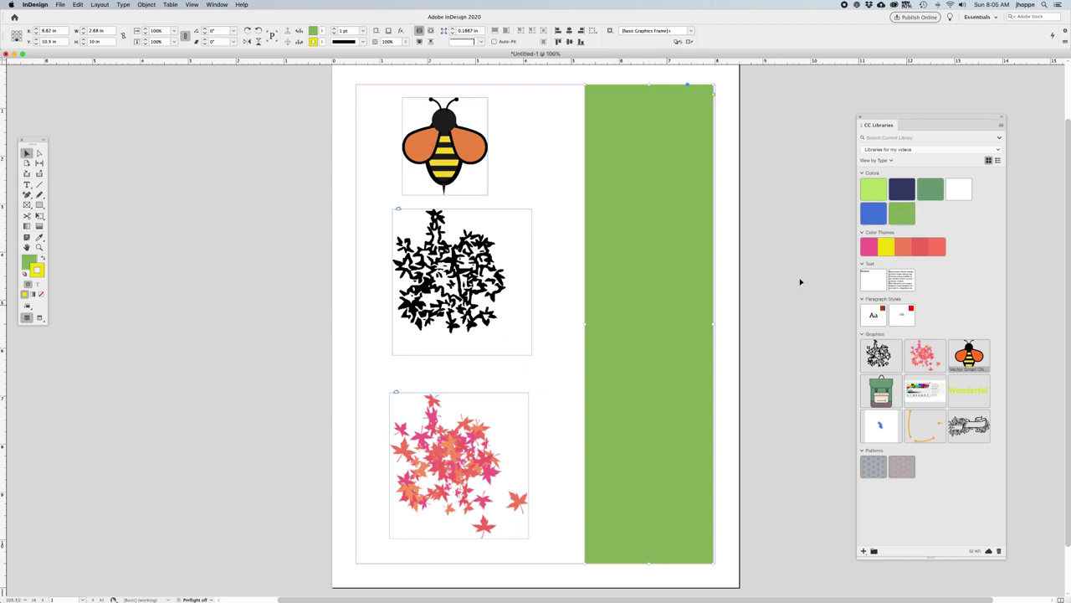
{"action": "left_click", "coordinate": [906, 242]}
{"action": "left_click", "coordinate": [907, 243]}
{"action": "left_click", "coordinate": [920, 243]}
{"action": "left_click", "coordinate": [937, 246]}
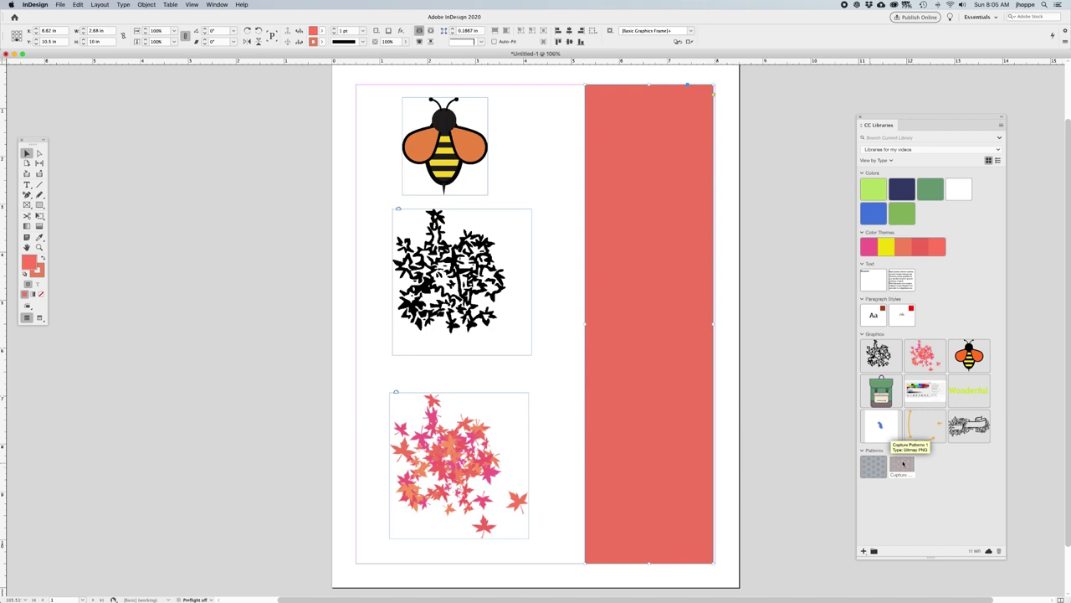
- Switch to Photoshop to view the same library there
{"action": "key", "text": "super+Tab"}
{"action": "key", "text": "super+Tab"}
{"action": "key", "text": "super+Tab"}
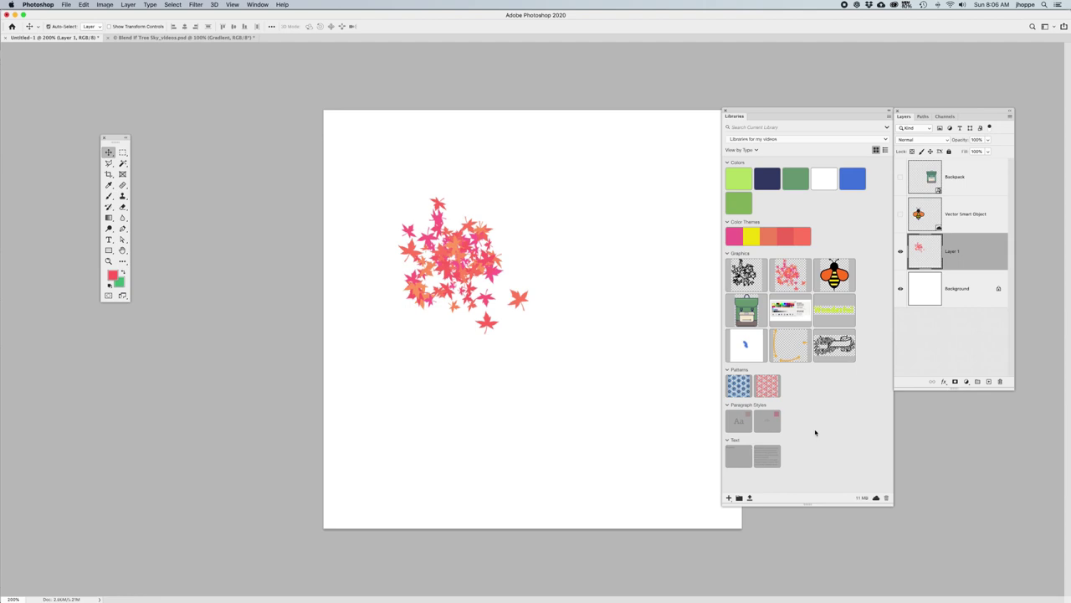
- Switch to After Effects and examine which assets of the Libraries for my videos library are available there
{"action": "key", "text": "super+Tab"}
{"action": "key", "text": "super+Tab"}
{"action": "key", "text": "super+Tab"}
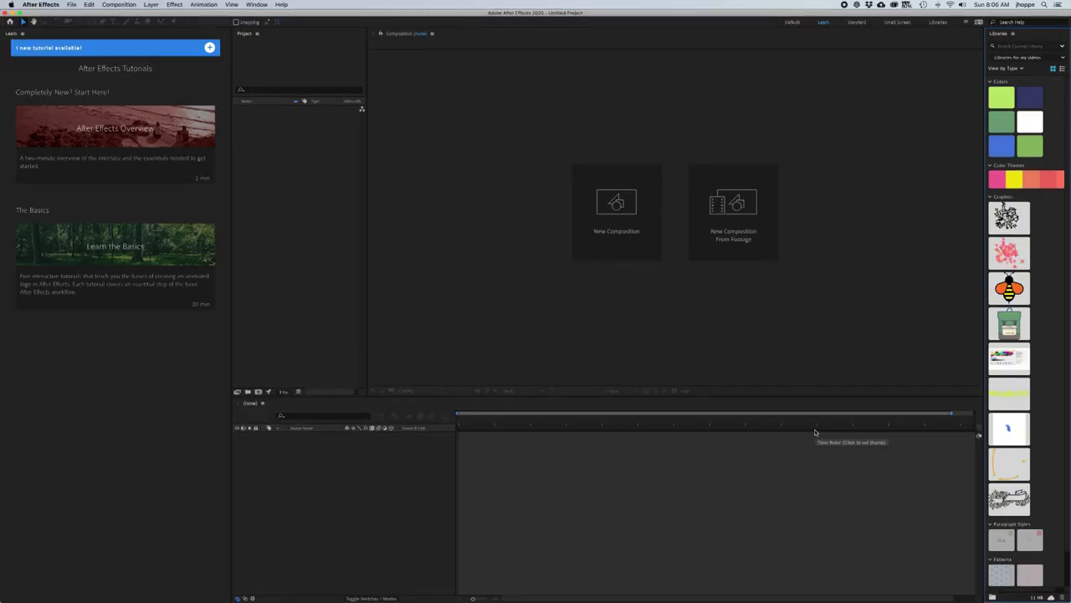
{"action": "scroll", "coordinate": [1038, 257], "scroll_direction": "down", "scroll_amount": 2}
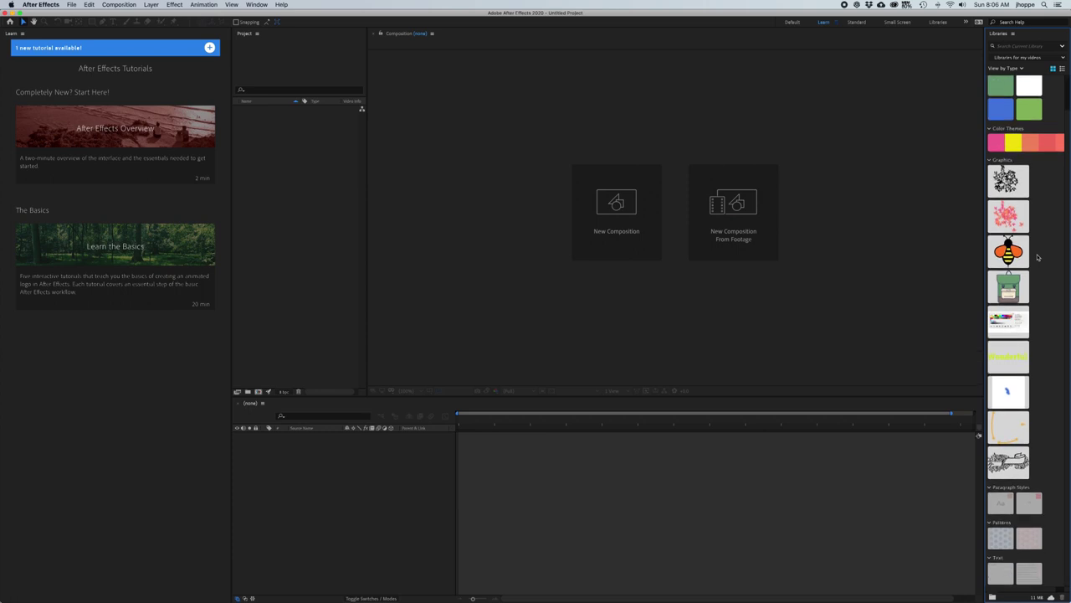
{"action": "scroll", "coordinate": [1038, 257], "scroll_direction": "up", "scroll_amount": 2}
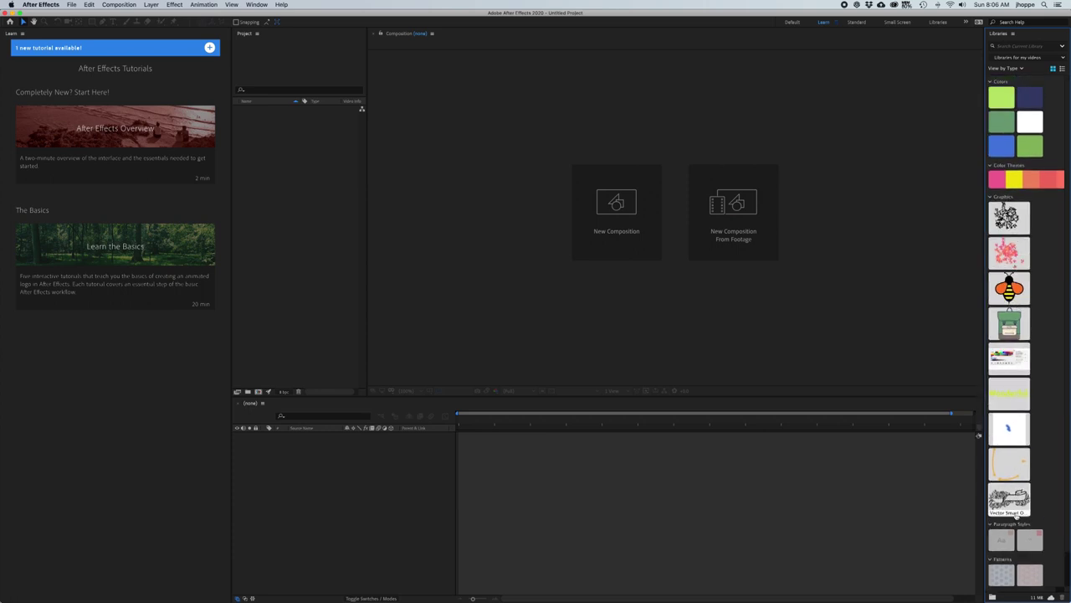
{"action": "scroll", "coordinate": [1017, 517], "scroll_direction": "down", "scroll_amount": 2}
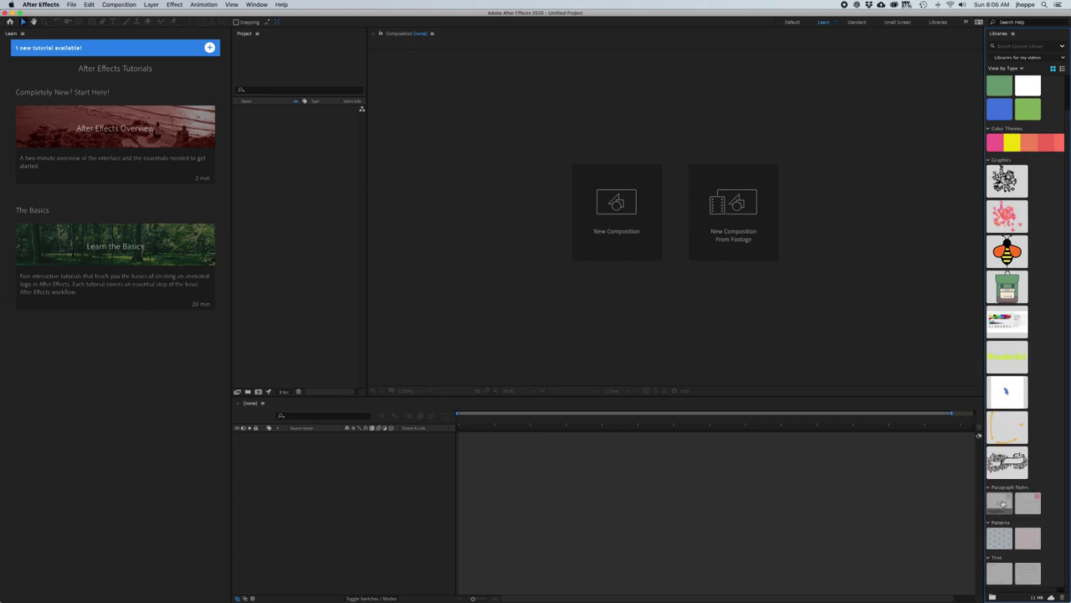
{"action": "scroll", "coordinate": [1031, 463], "scroll_direction": "up", "scroll_amount": 2}
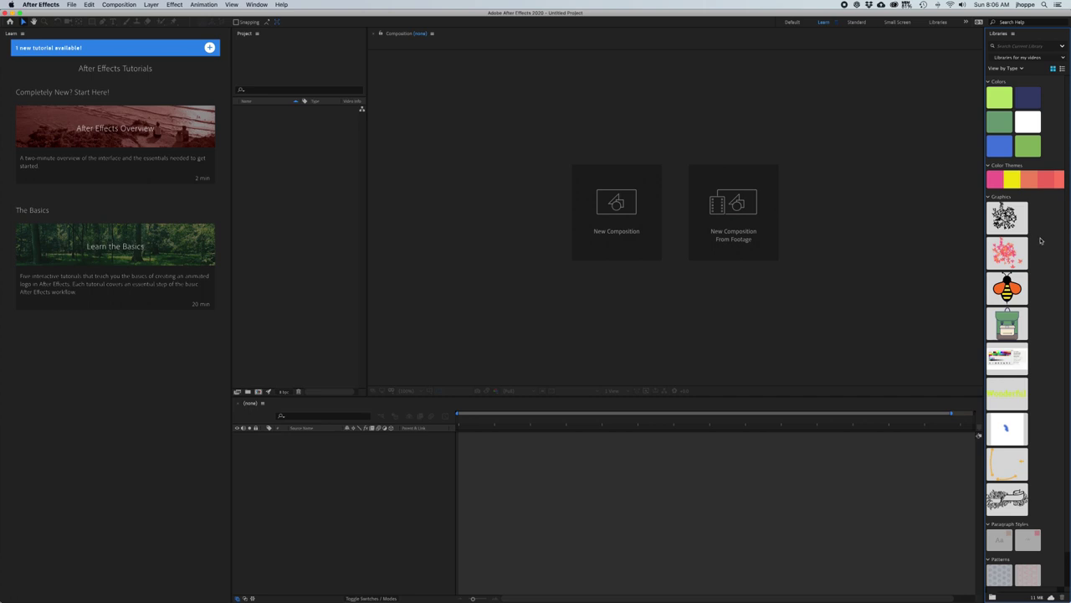
- Switch to Illustrator and delete the bee artwork from the artboard
{"action": "key", "text": "super+Tab"}
{"action": "key", "text": "super+Tab"}
{"action": "key", "text": "super+Tab"}
{"action": "key", "text": "super+Tab"}
{"action": "key", "text": "super+Tab"}
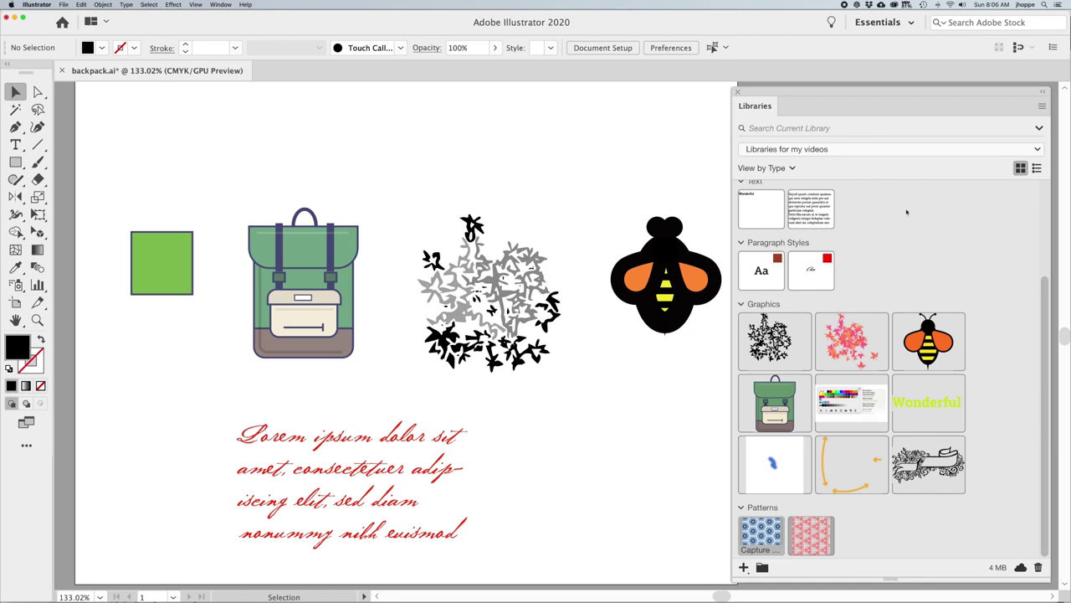
{"action": "left_click_drag", "start_coordinate": [601, 204], "coordinate": [726, 355]}
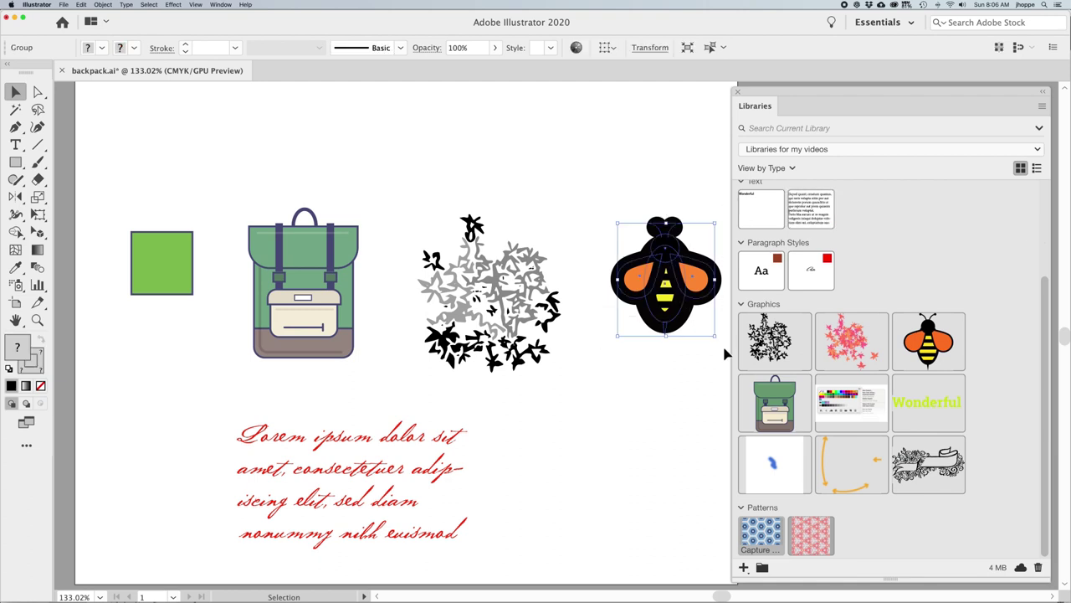
{"action": "key", "text": "Delete"}
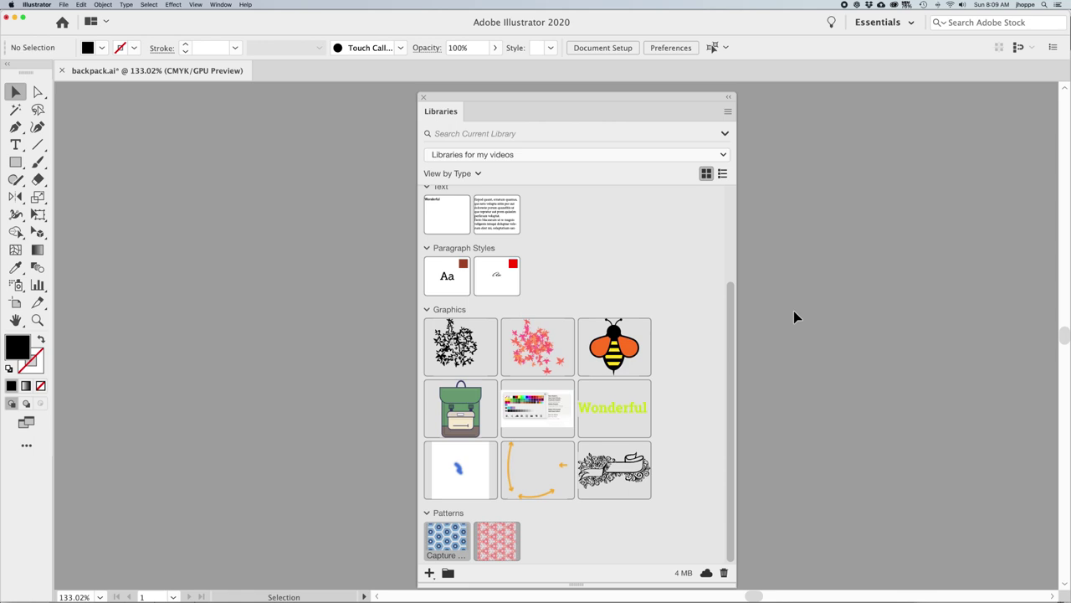
- Open the form for creating a new library, cancel it, and view the list of existing libraries
{"action": "left_click", "coordinate": [728, 111]}
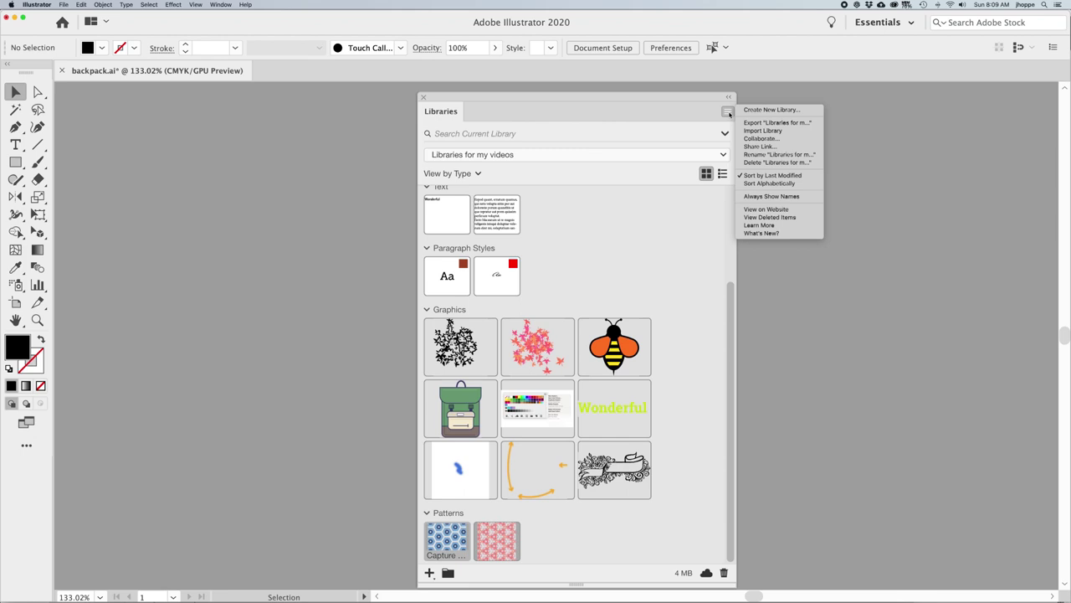
{"action": "left_click", "coordinate": [753, 113]}
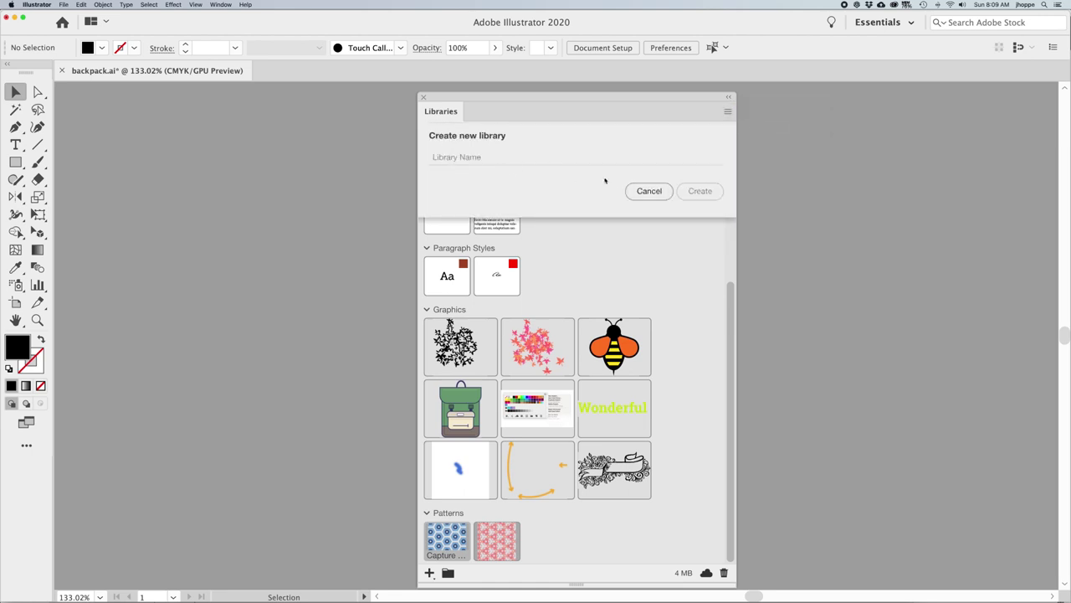
{"action": "left_click", "coordinate": [649, 191]}
{"action": "left_click", "coordinate": [553, 155]}
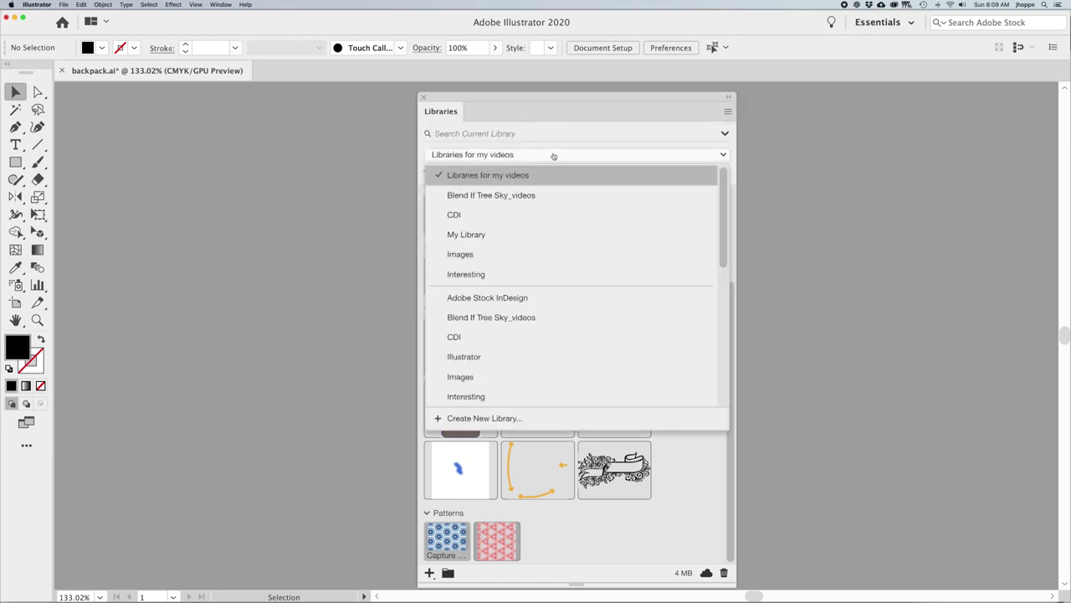
{"action": "left_click", "coordinate": [553, 157]}
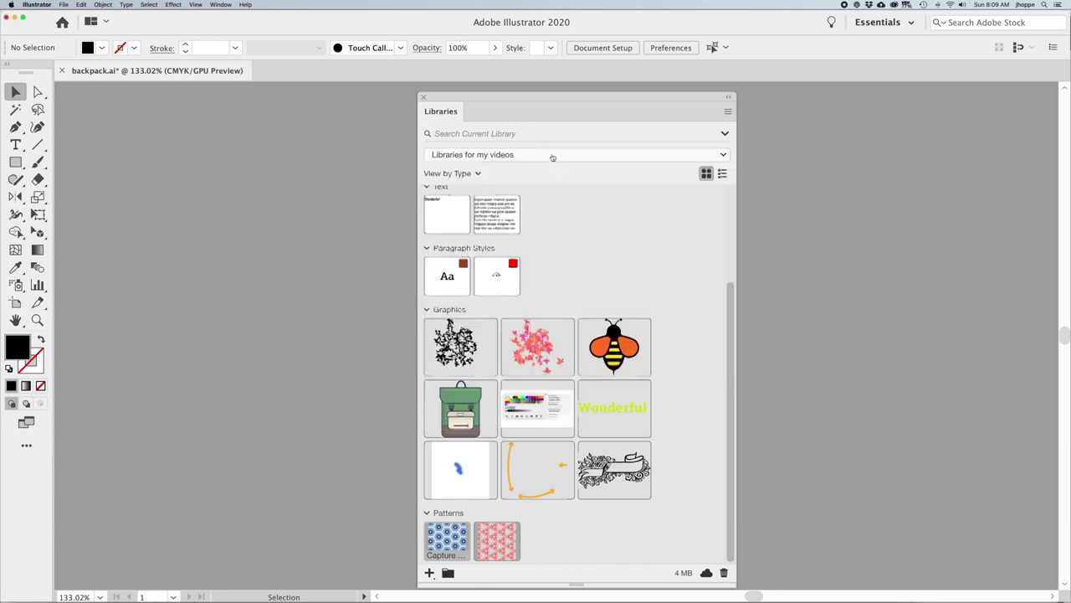
- View the export options for the Libraries for my videos library and the library import options, cancelling each
{"action": "left_click", "coordinate": [727, 111]}
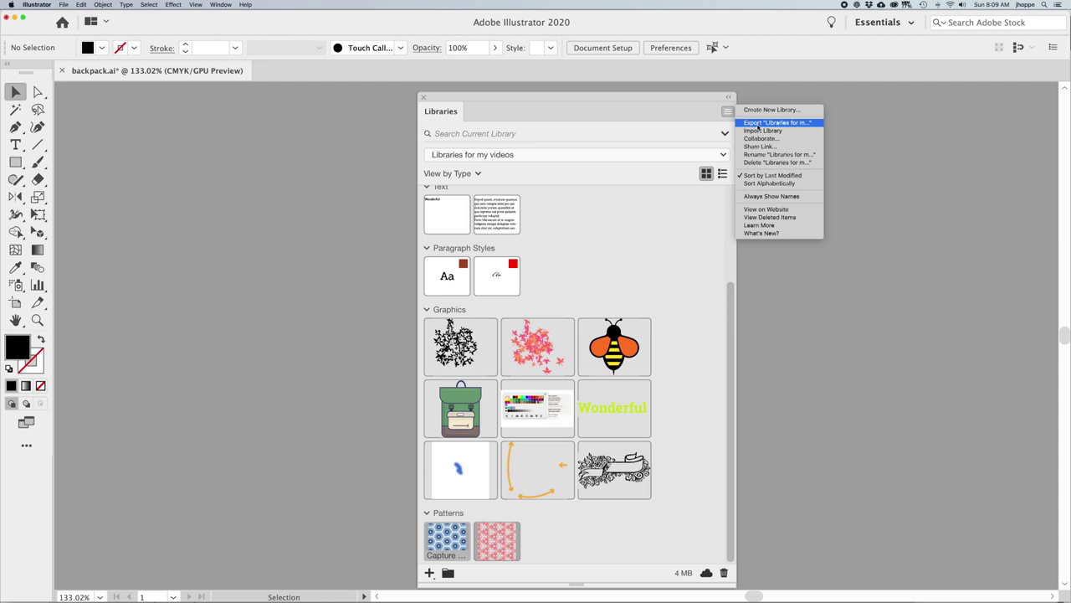
{"action": "left_click", "coordinate": [757, 126]}
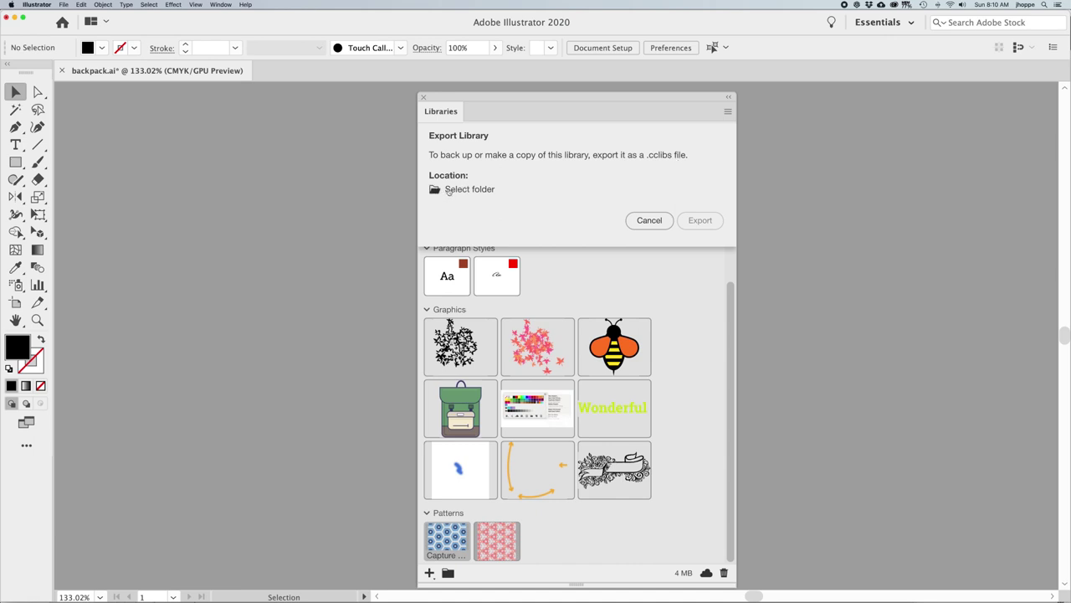
{"action": "left_click", "coordinate": [648, 220]}
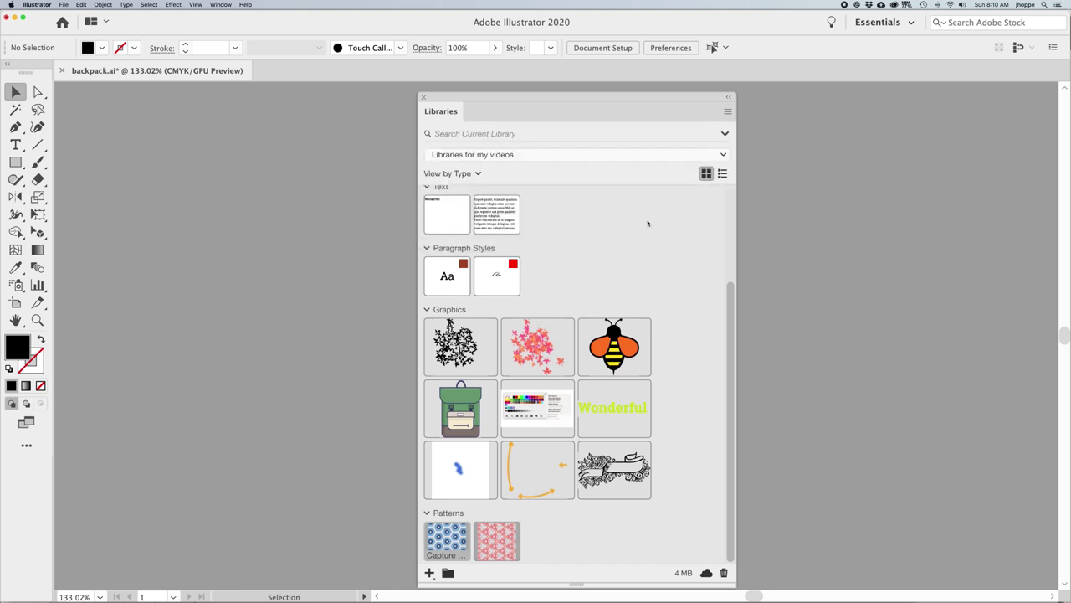
{"action": "left_click", "coordinate": [727, 112]}
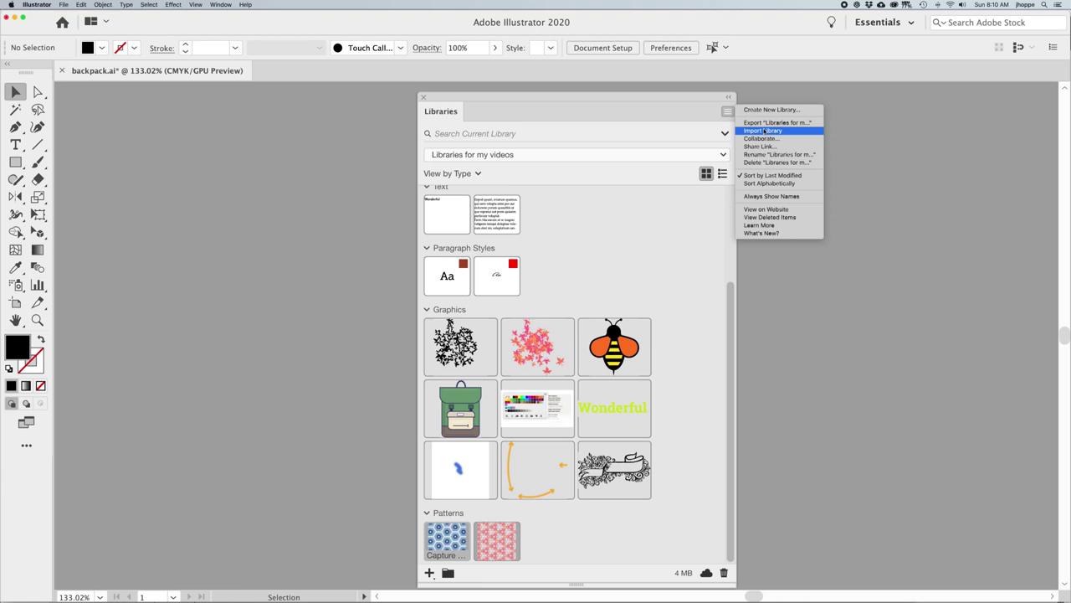
{"action": "left_click", "coordinate": [764, 132]}
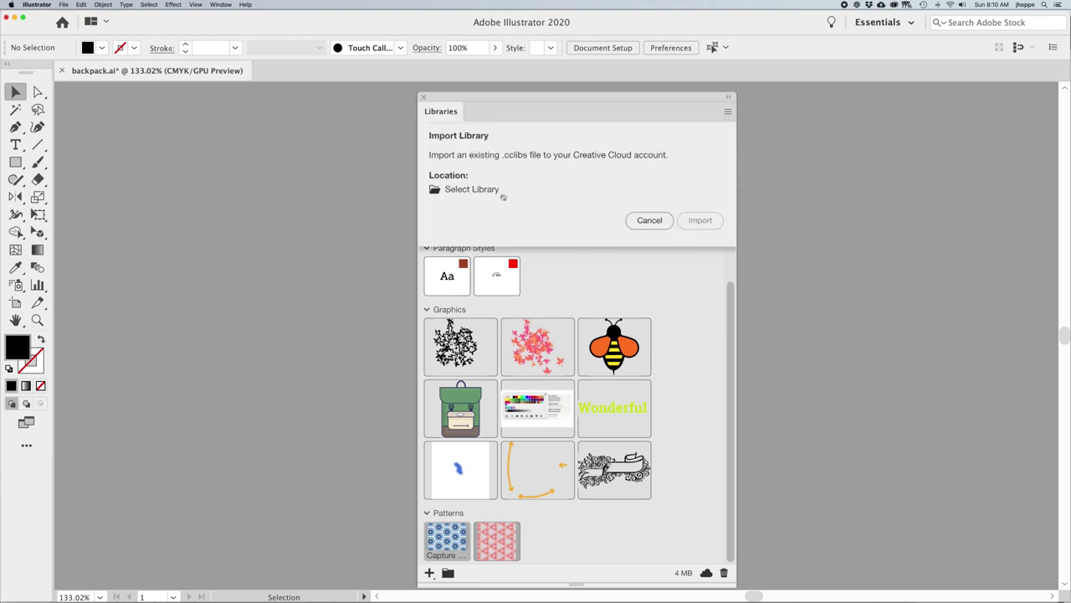
{"action": "left_click", "coordinate": [649, 221]}
- View the share link settings of the Libraries for my videos library on the website, close them, and return to Illustrator
{"action": "left_click", "coordinate": [727, 112]}
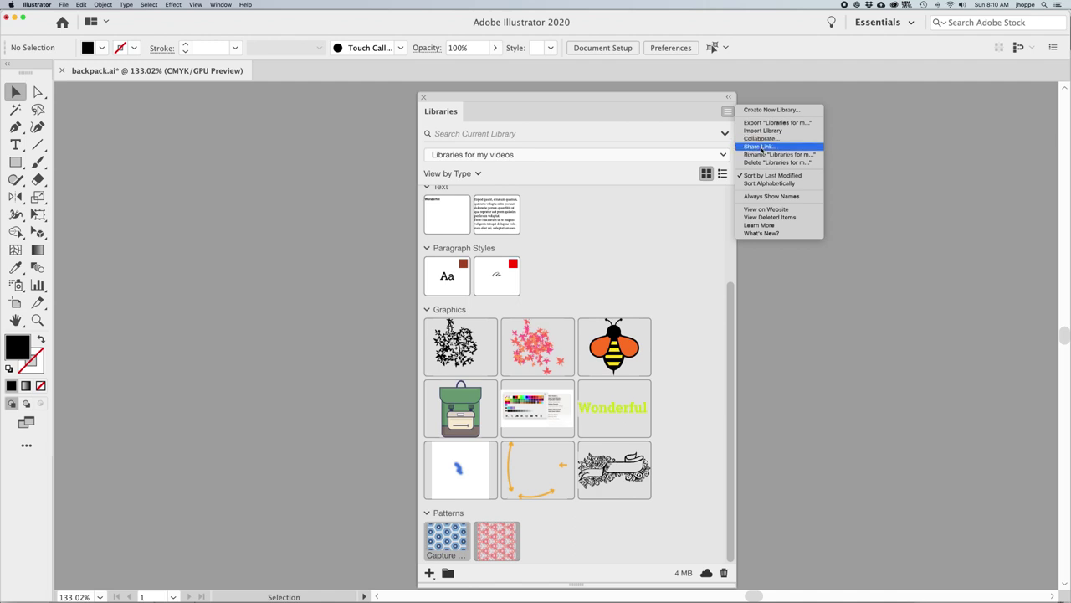
{"action": "left_click", "coordinate": [759, 147]}
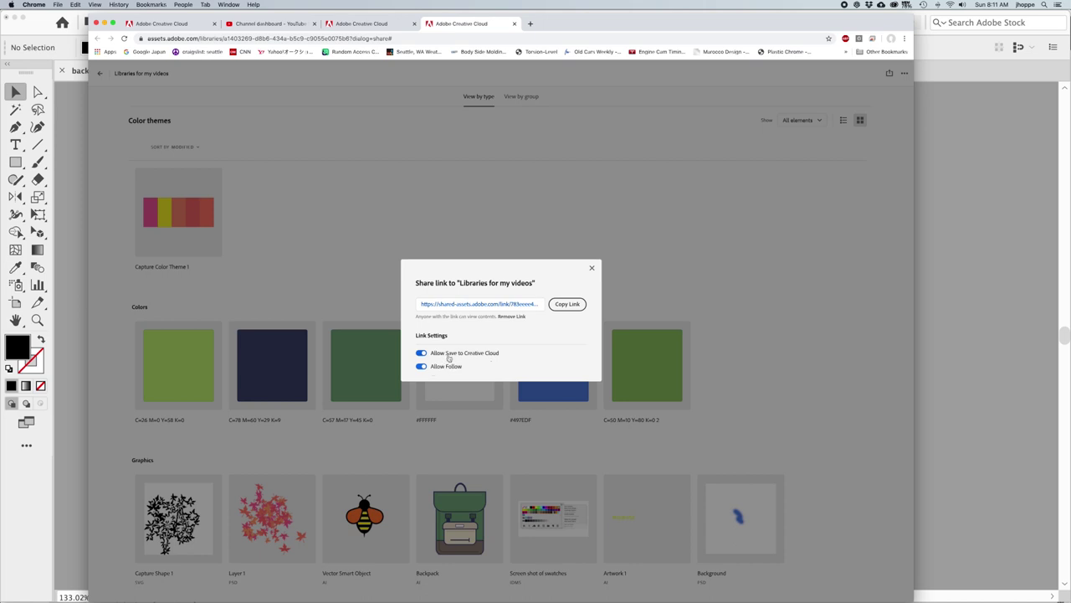
{"action": "left_click", "coordinate": [538, 307]}
{"action": "left_click", "coordinate": [592, 268]}
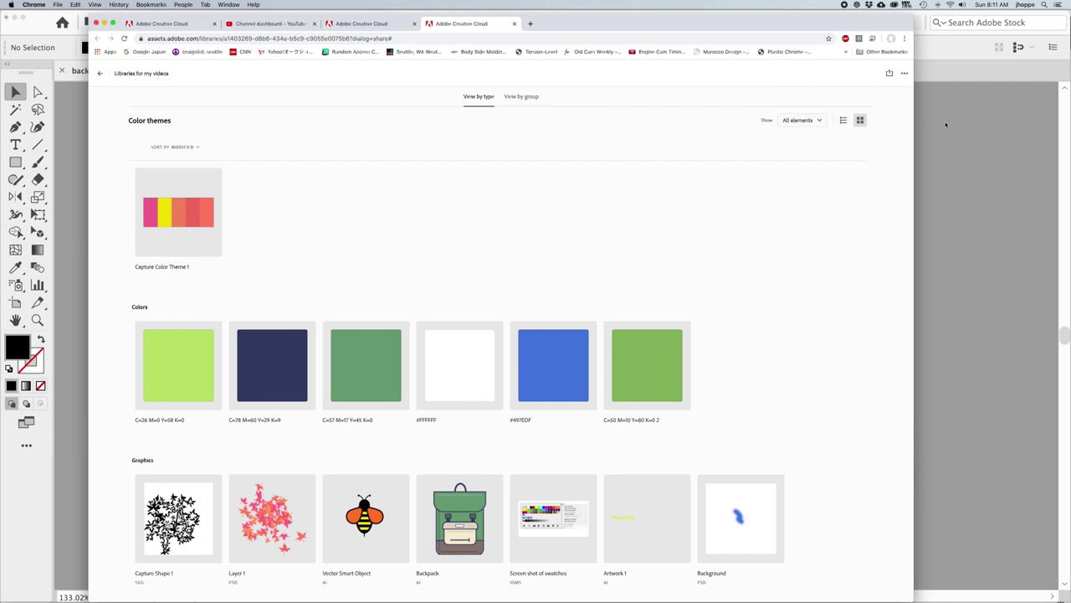
{"action": "left_click", "coordinate": [945, 125]}
- Turn on Always Show Names for the library items, and turn it off again
{"action": "left_click", "coordinate": [727, 111]}
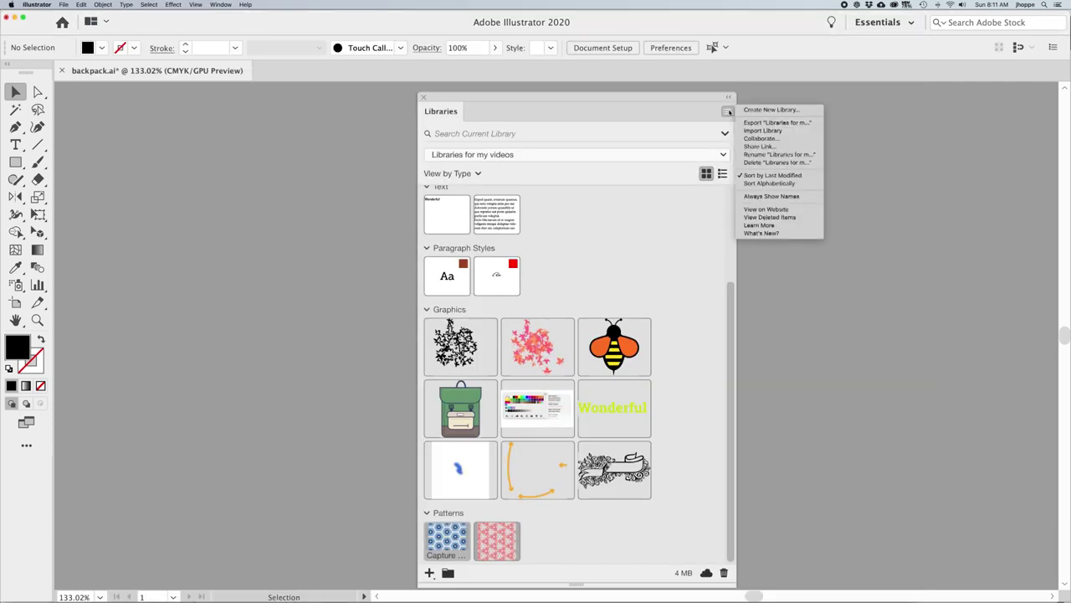
{"action": "left_click", "coordinate": [768, 197]}
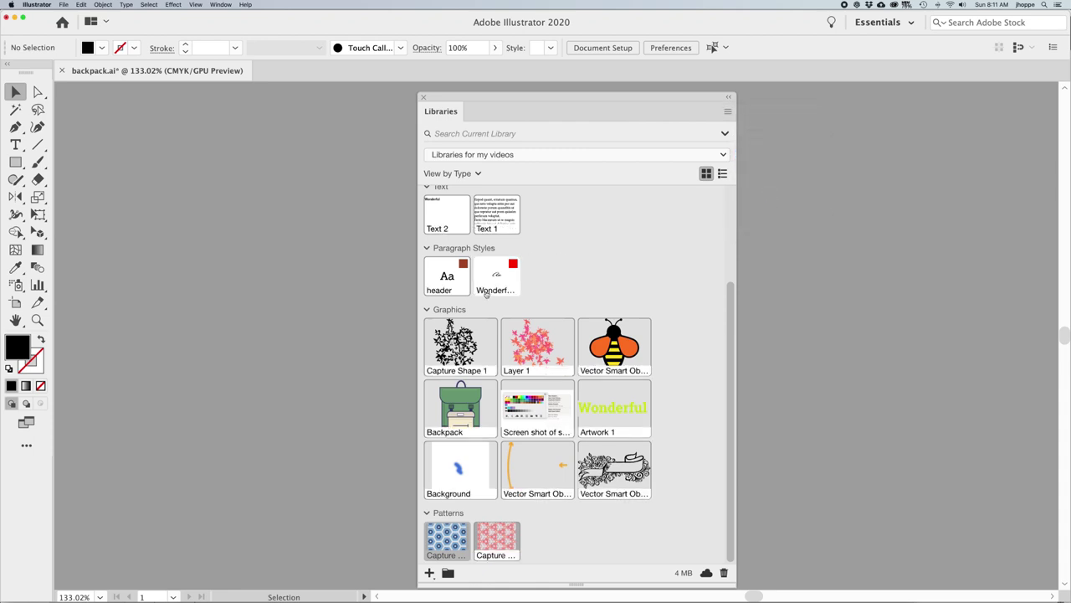
{"action": "left_click", "coordinate": [728, 111]}
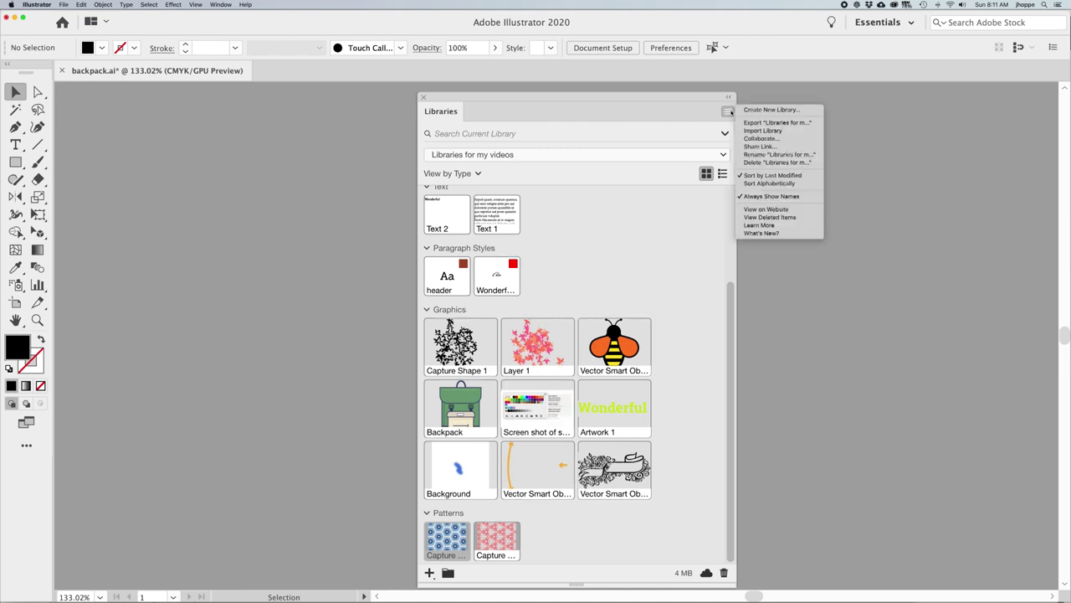
{"action": "left_click", "coordinate": [771, 198]}
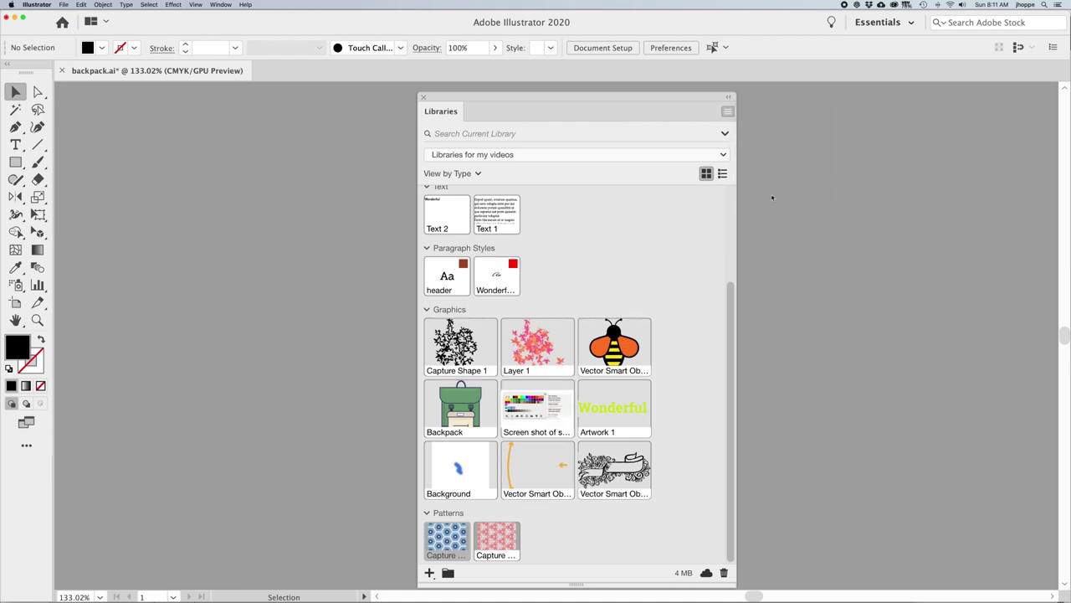
- View the Libraries for my videos library on the Creative Cloud website and open the overview of all owned libraries
{"action": "left_click", "coordinate": [728, 112]}
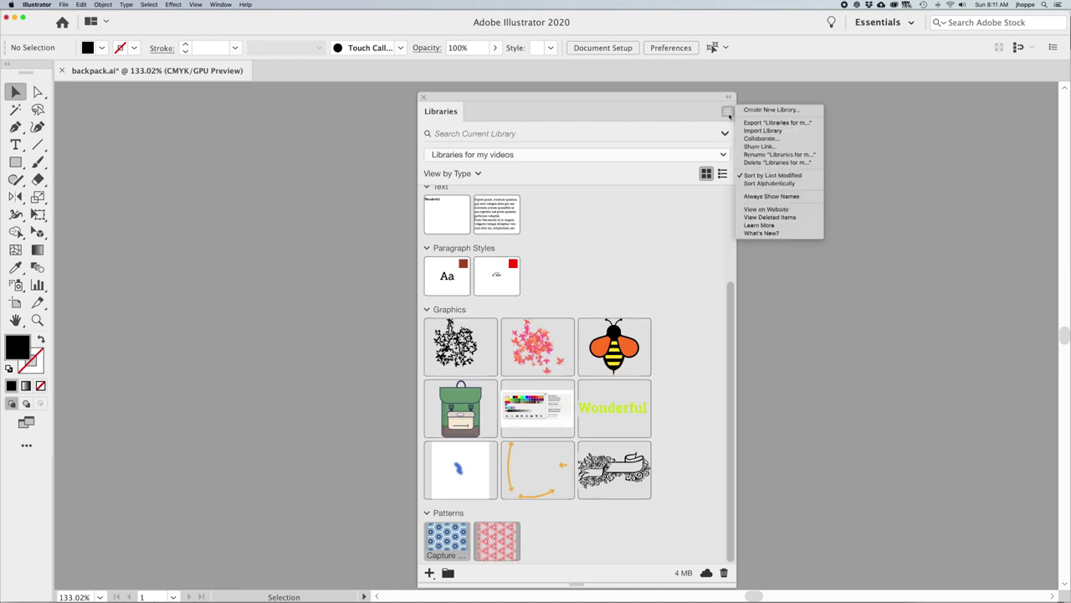
{"action": "left_click", "coordinate": [764, 210]}
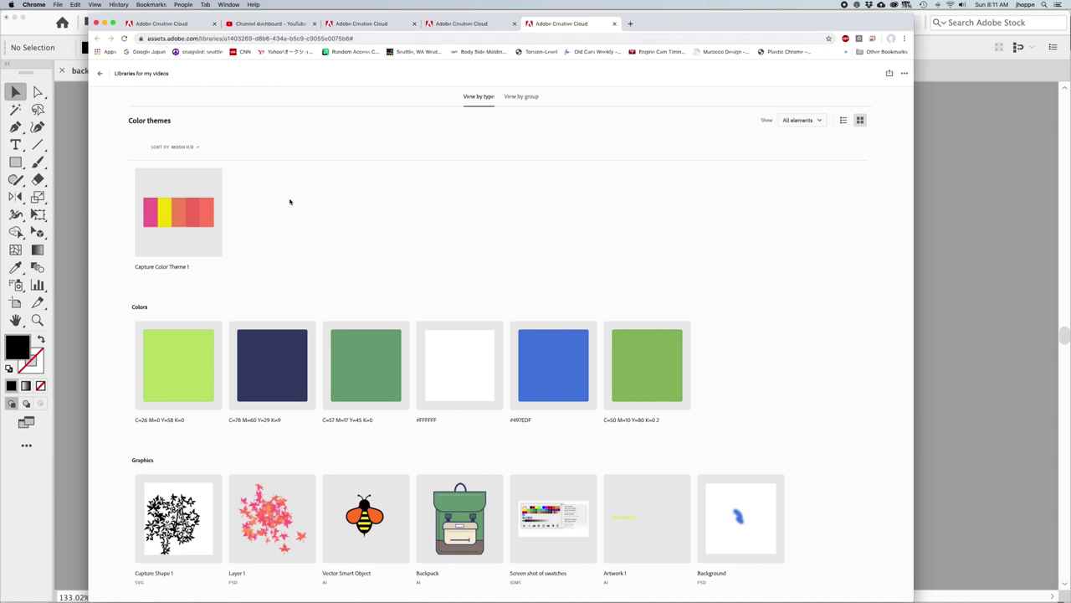
{"action": "left_click", "coordinate": [99, 73]}
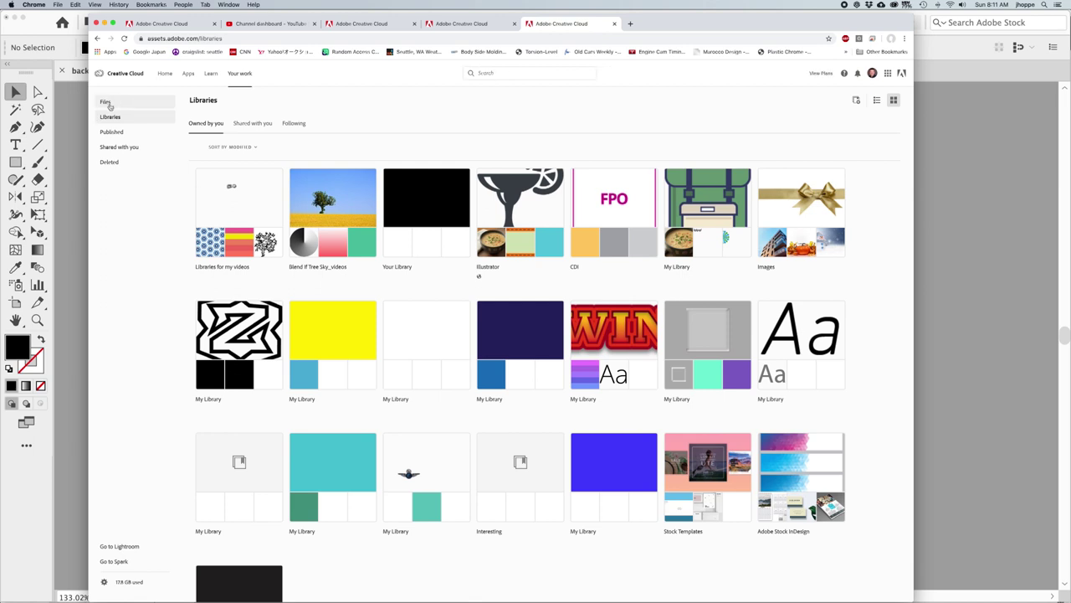
- Examine the deleted library elements and folders on the Creative Cloud website, checking where Illustrator offers the same view
{"action": "left_click", "coordinate": [116, 164]}
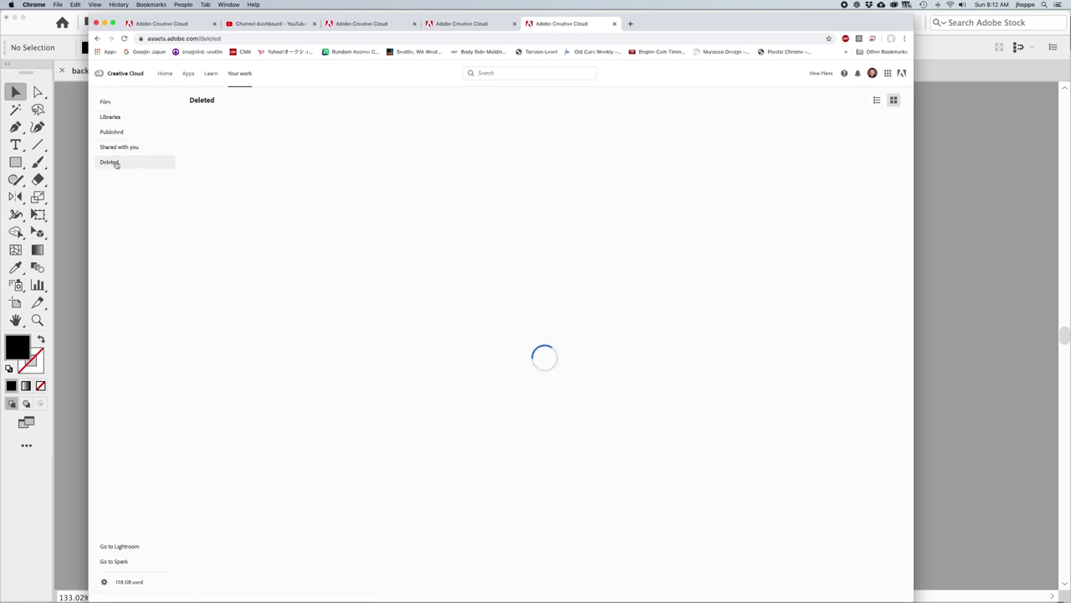
{"action": "left_click", "coordinate": [995, 180]}
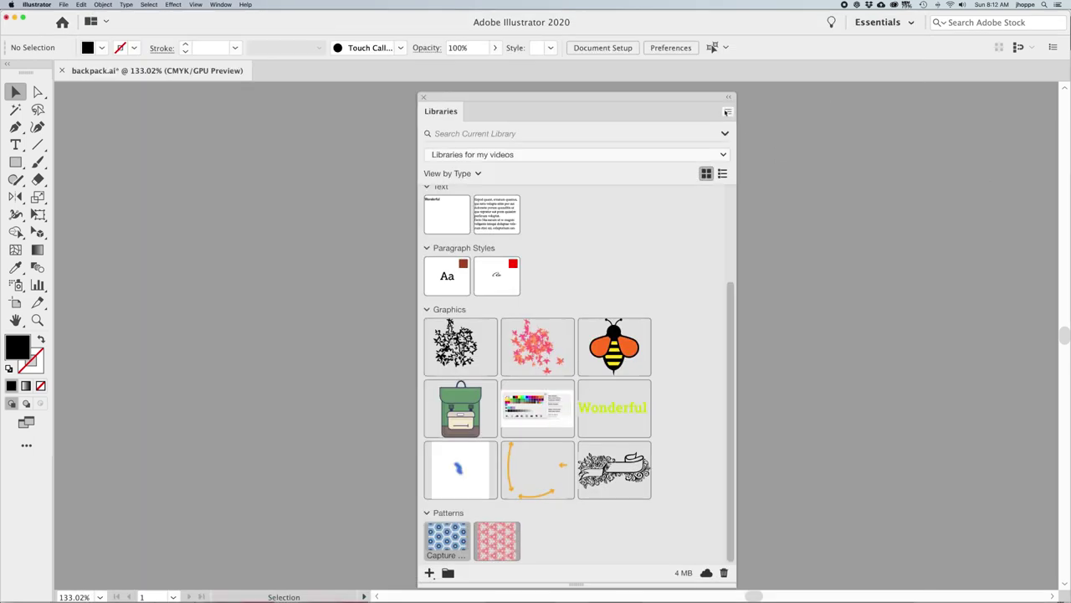
{"action": "left_click", "coordinate": [727, 112]}
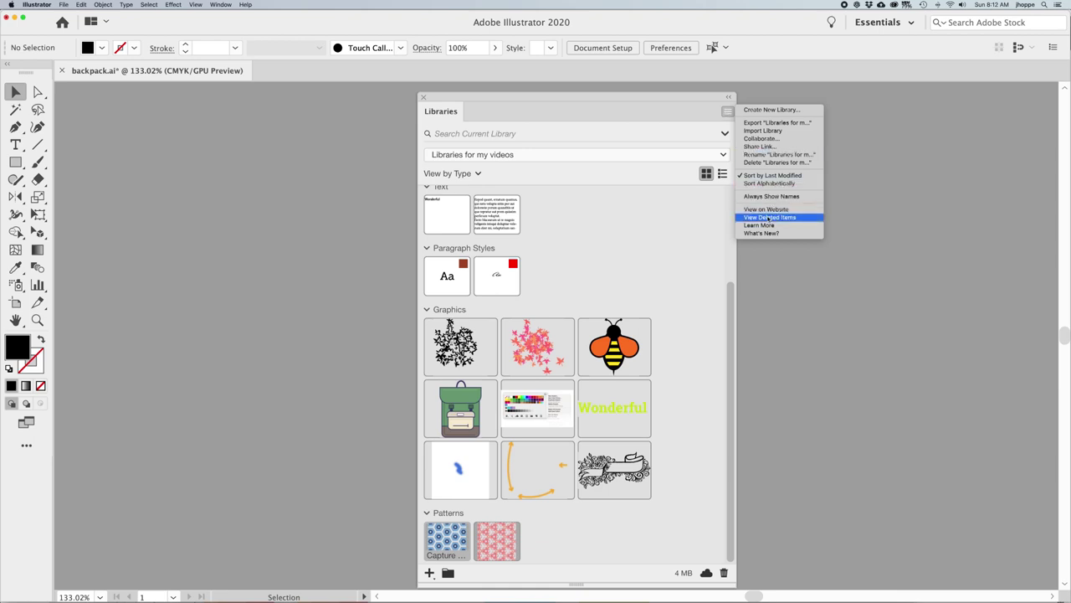
{"action": "key", "text": "super+Tab"}
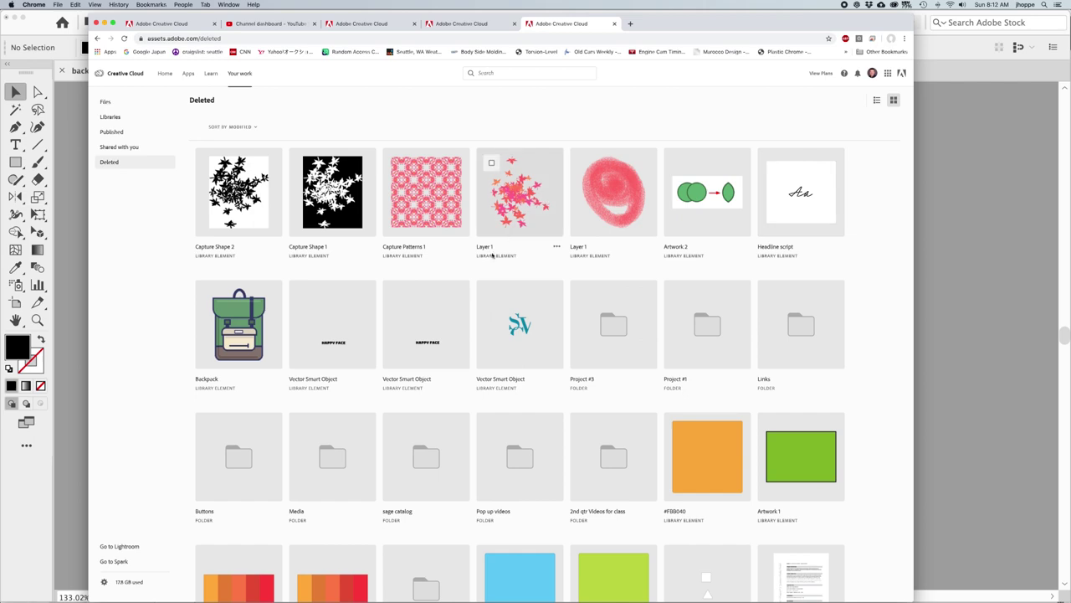
{"action": "scroll", "coordinate": [493, 256], "scroll_direction": "down", "scroll_amount": 1}
{"action": "scroll", "coordinate": [494, 256], "scroll_direction": "down", "scroll_amount": 5}
{"action": "scroll", "coordinate": [494, 256], "scroll_direction": "up", "scroll_amount": 6}
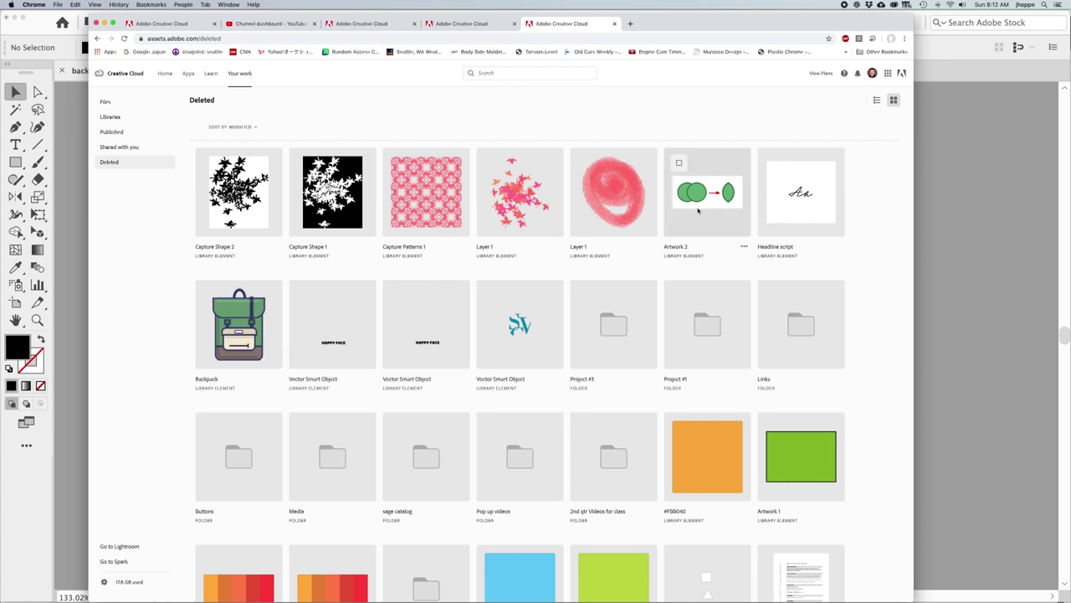
- View the permanently delete and restore options for the deleted Artwork 2 element, and return to Illustrator
{"action": "left_click", "coordinate": [745, 248]}
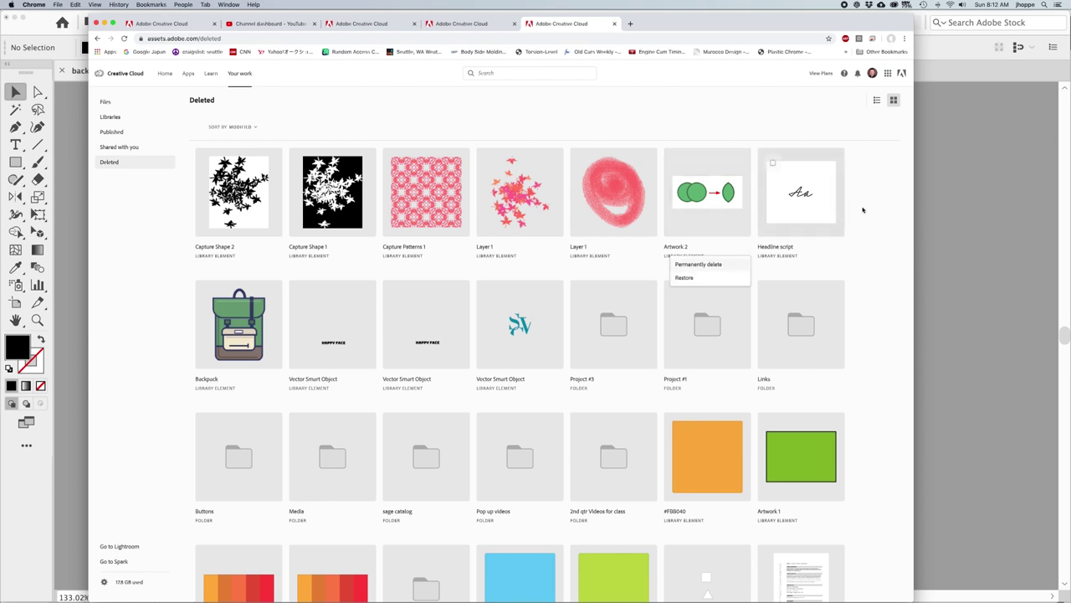
{"action": "left_click", "coordinate": [692, 279]}
{"action": "key", "text": "super+Tab"}
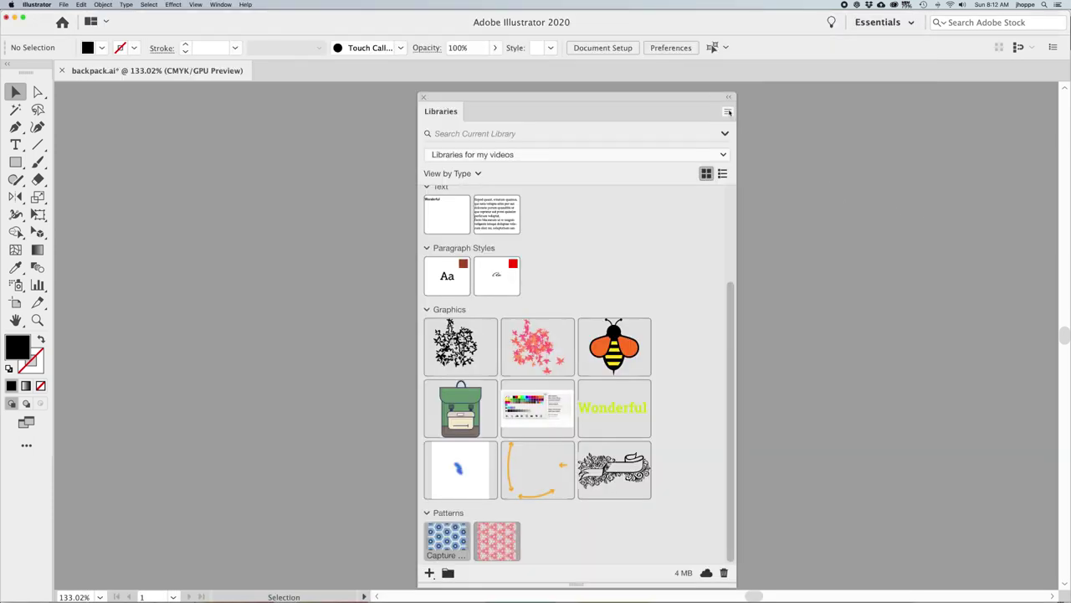
{"action": "left_click", "coordinate": [727, 111]}
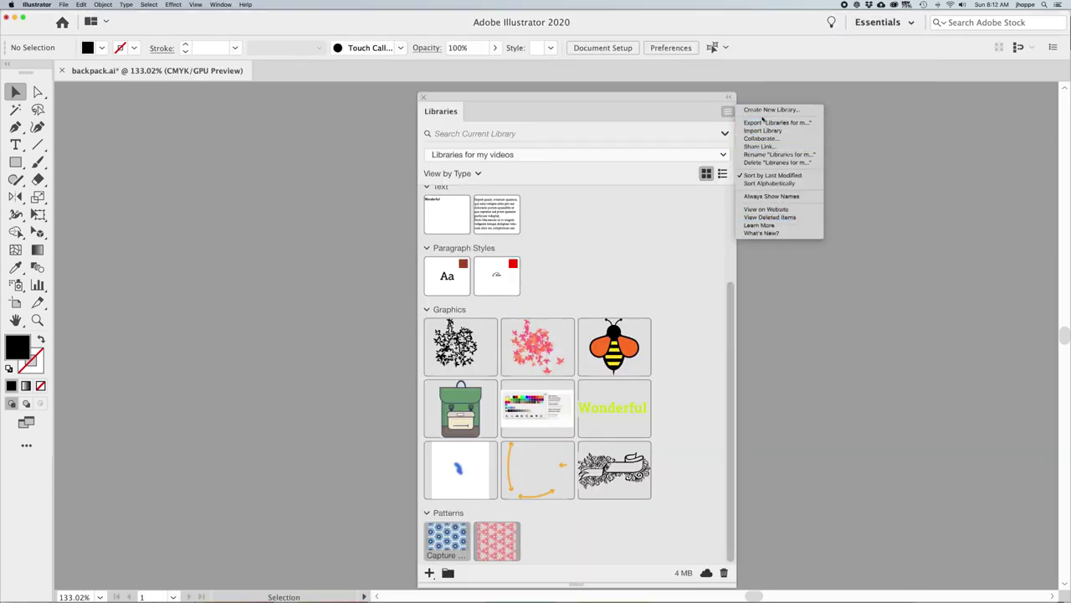
{"action": "left_click", "coordinate": [725, 113]}
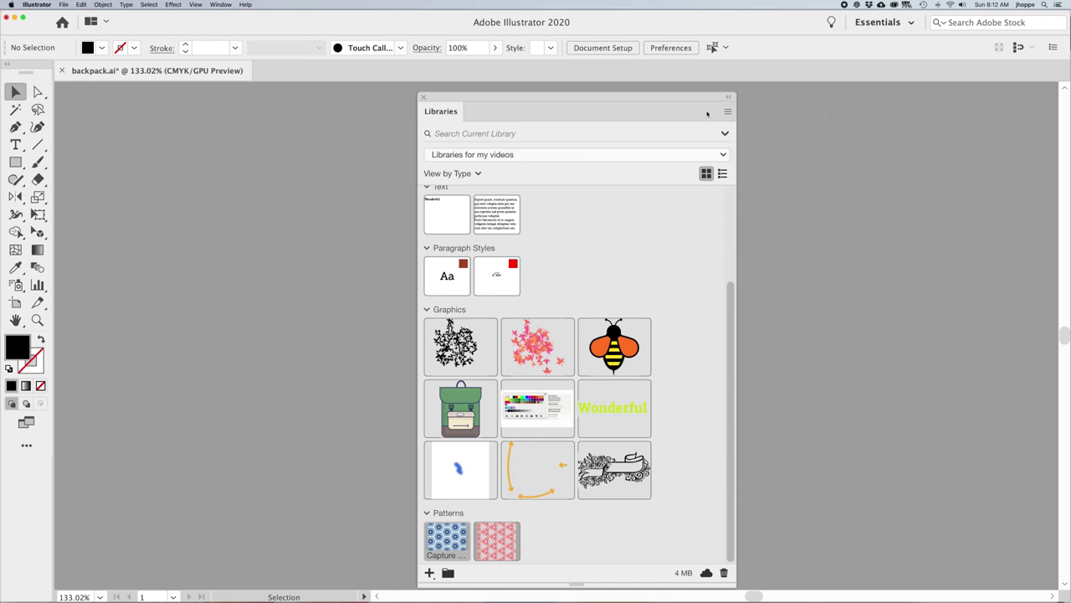
{"action": "left_click_drag", "start_coordinate": [703, 98], "coordinate": [699, 94]}
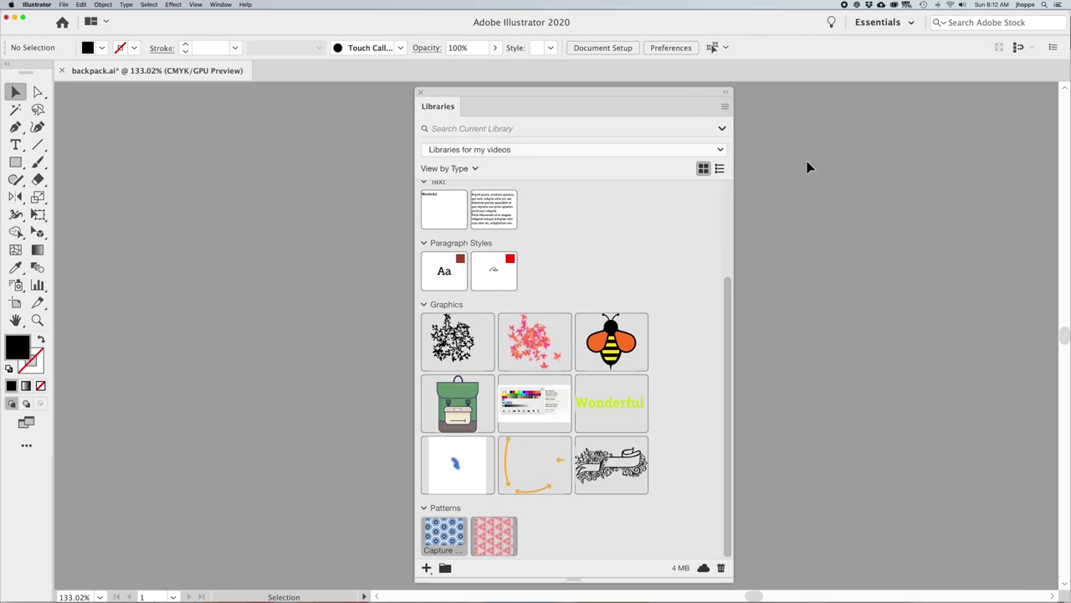